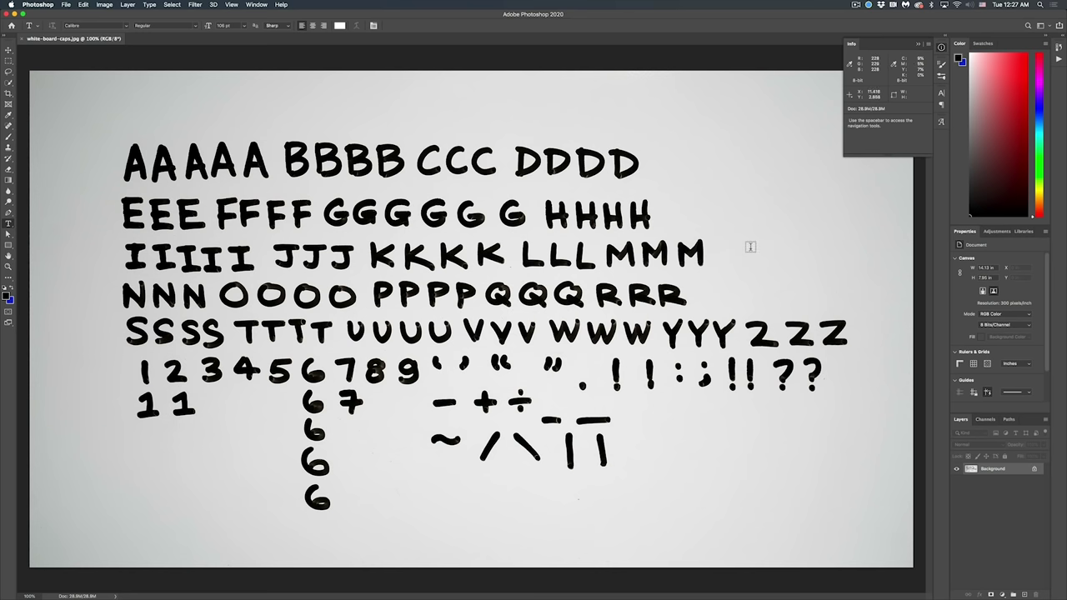
Apply Levels to the whole image with the white input at 230 and the midtone at 0.94
key(i)
key(super+l)
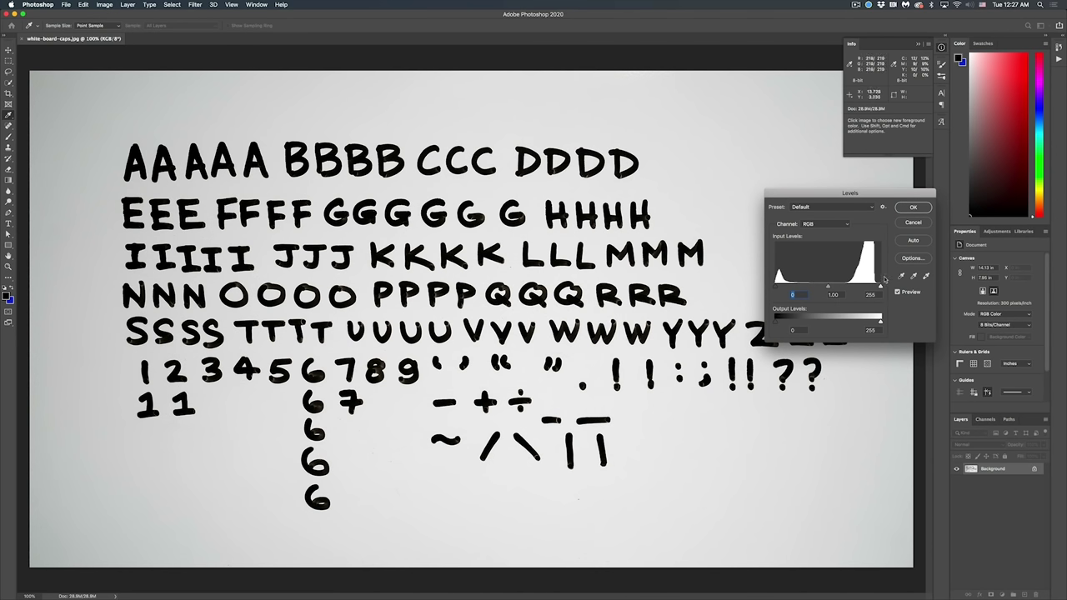
drag(881, 287, 873, 287)
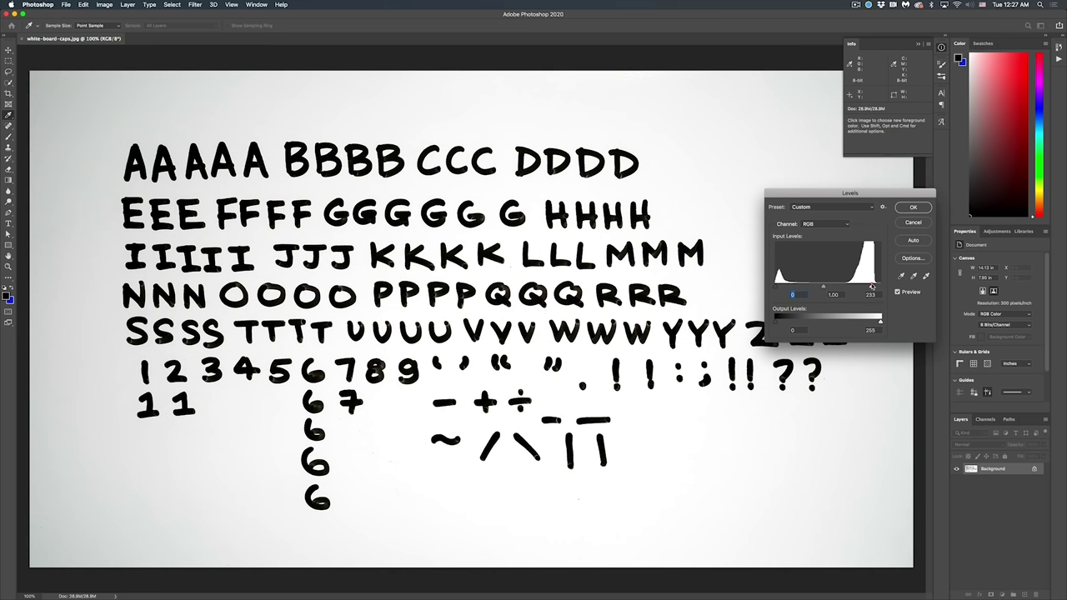
click(871, 287)
drag(823, 286, 824, 287)
click(826, 287)
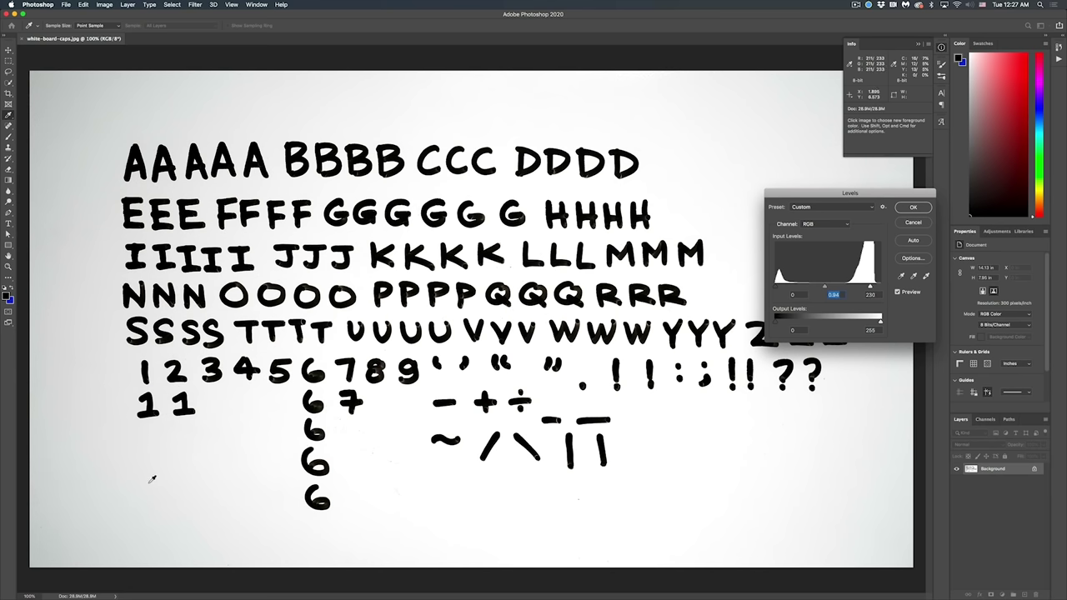
click(915, 208)
Select a rectangle about 12.06 by 6.38 in around all the characters and invert the selection
key(m)
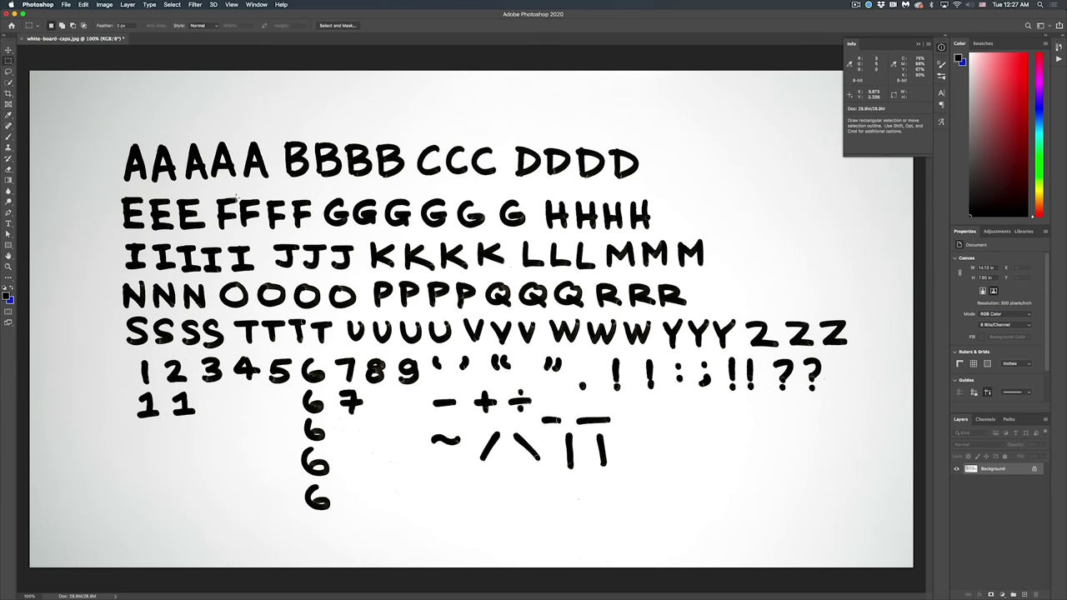
drag(103, 126, 857, 525)
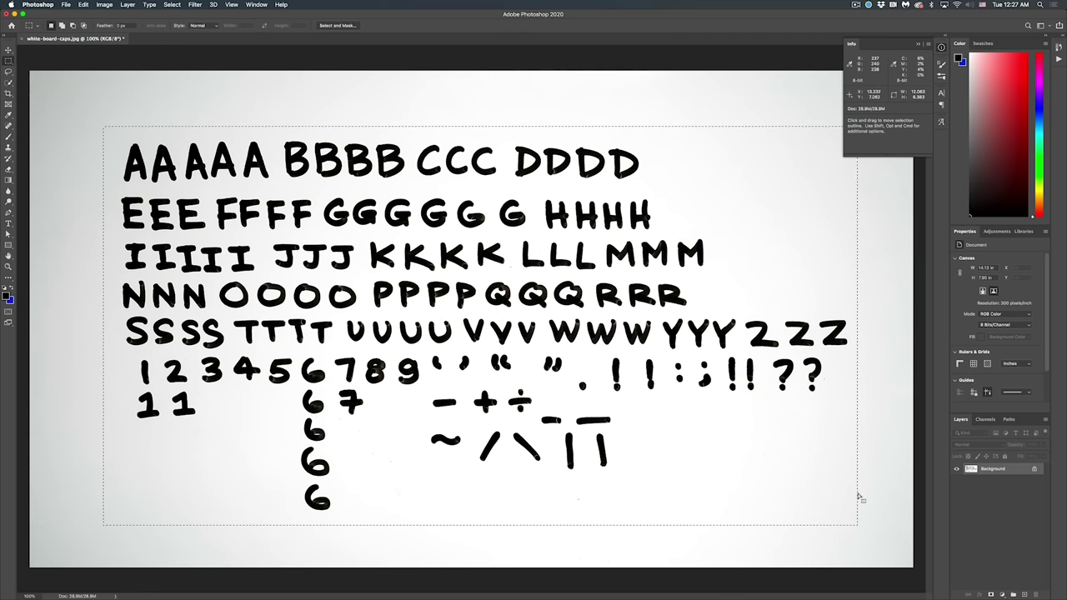
click(916, 45)
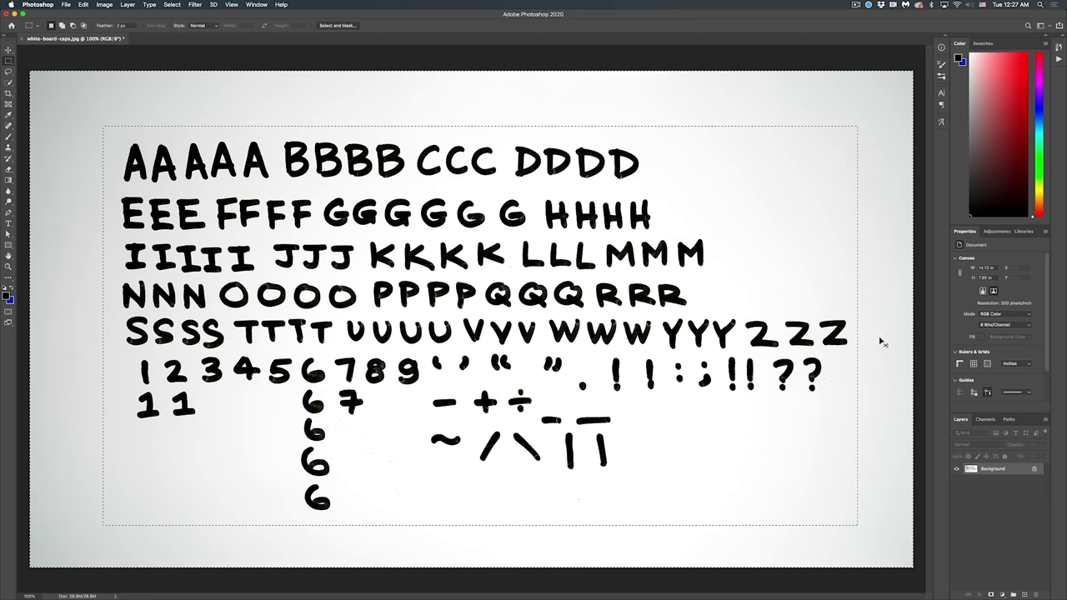
key(ctrl+l)
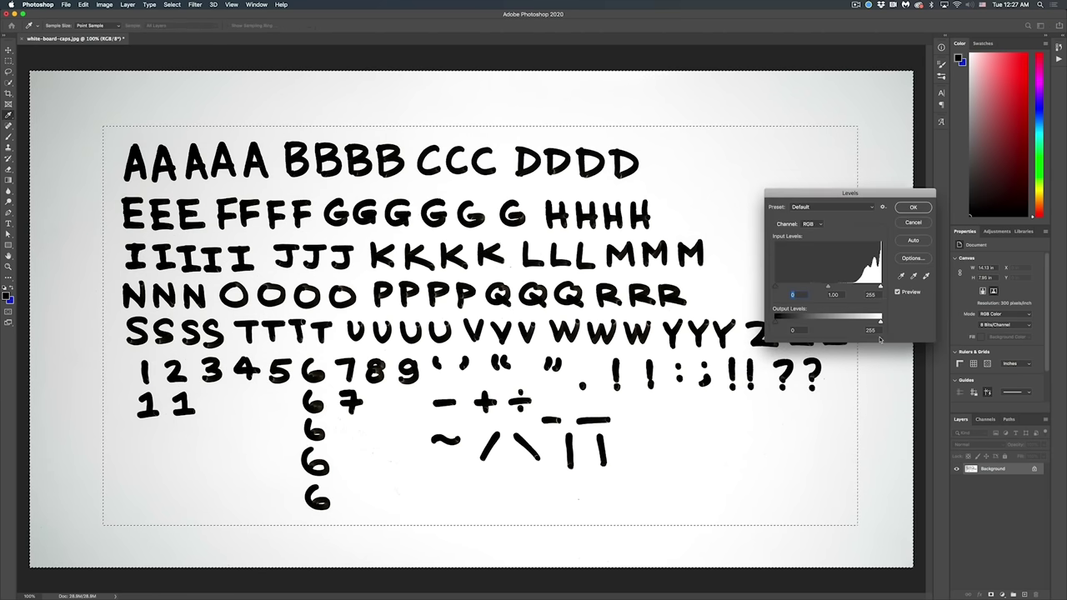
drag(878, 288, 910, 282)
click(916, 222)
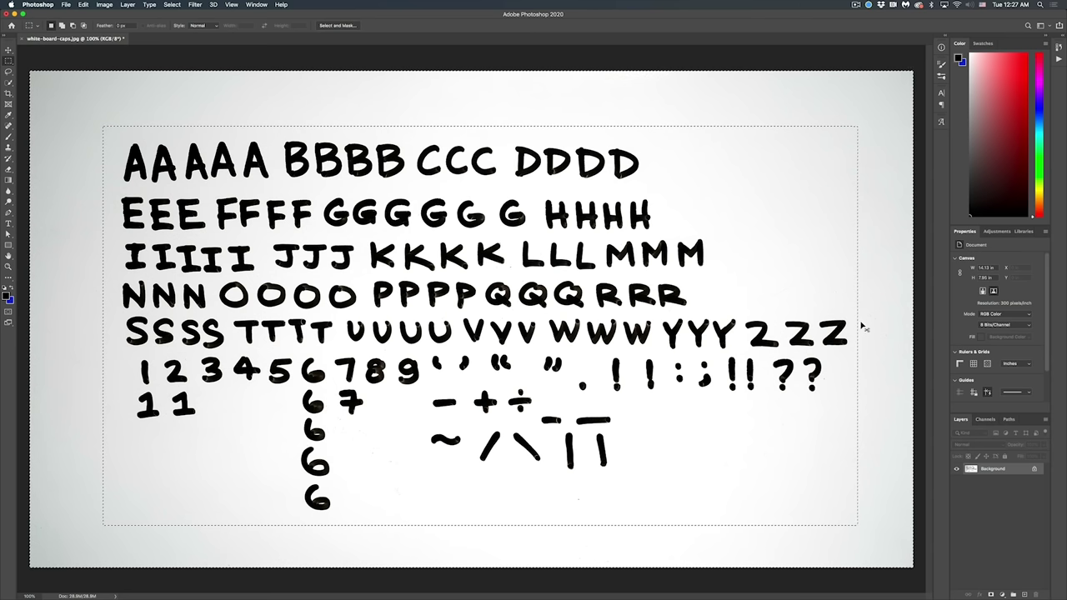
Turn the selected border pure white using Levels with the black output level at 255
key(super+l)
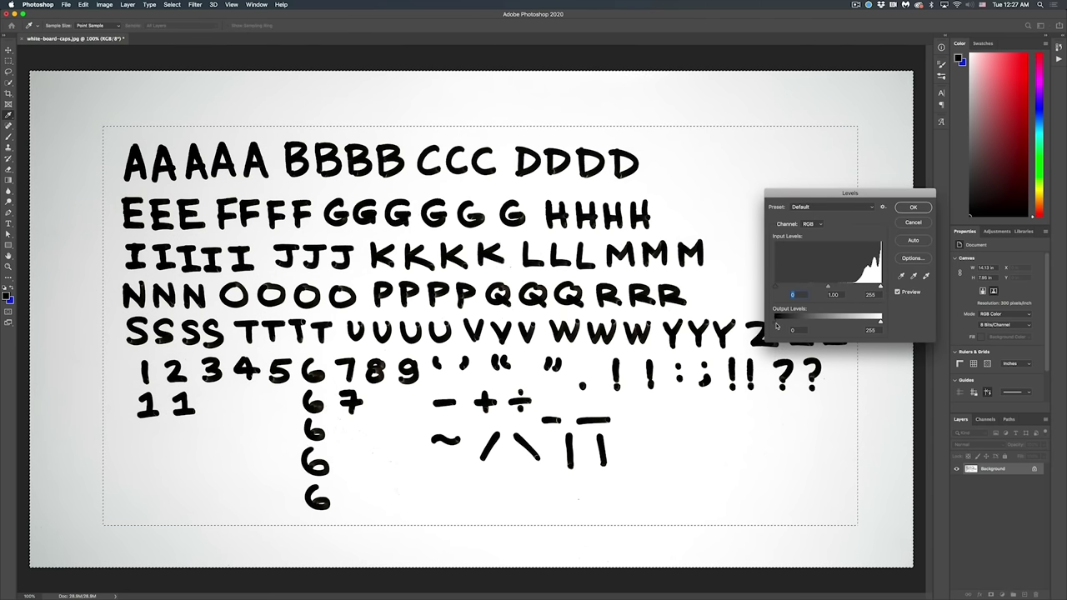
drag(777, 325, 882, 308)
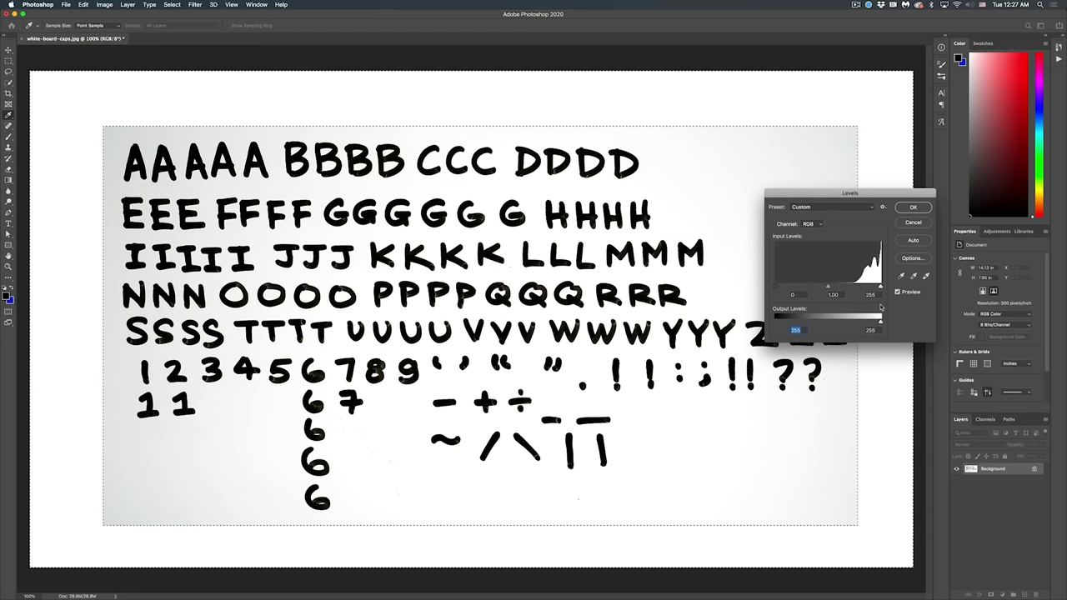
click(913, 207)
Invert the selection back to the characters, apply Levels with midtone 0.39 and white input 198, and deselect
key(m)
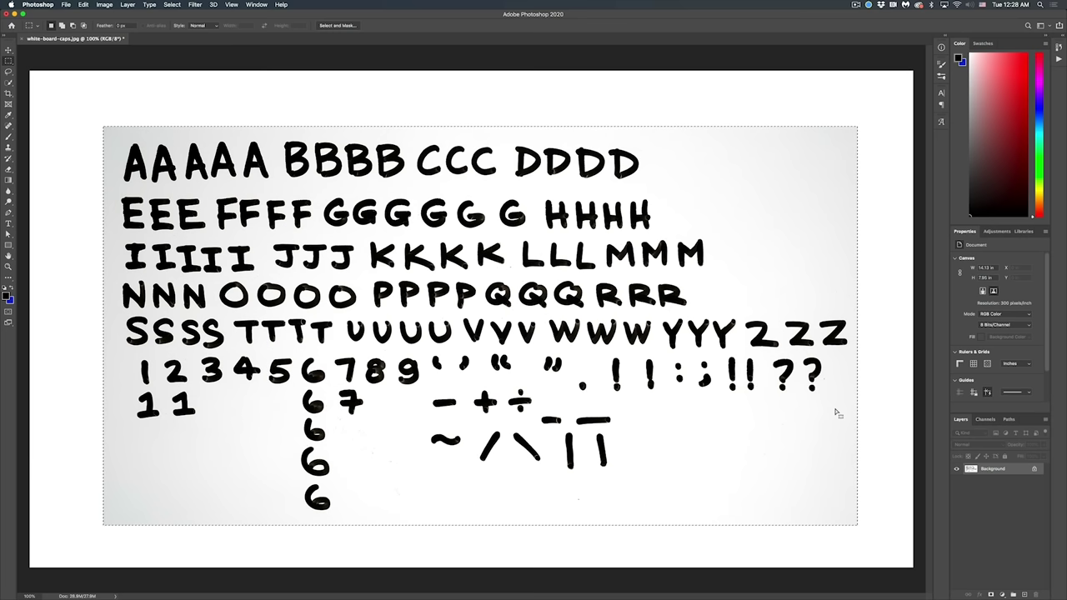
key(super+l)
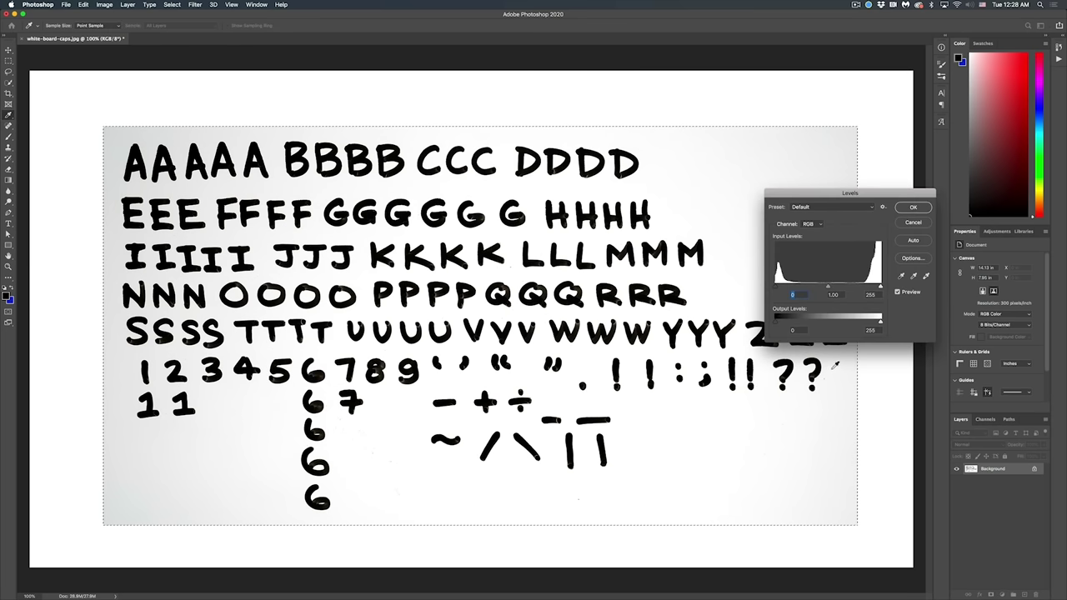
mouse_move(829, 288)
mouse_down()
mouse_move(873, 287)
mouse_move(828, 287)
mouse_move(839, 288)
mouse_up()
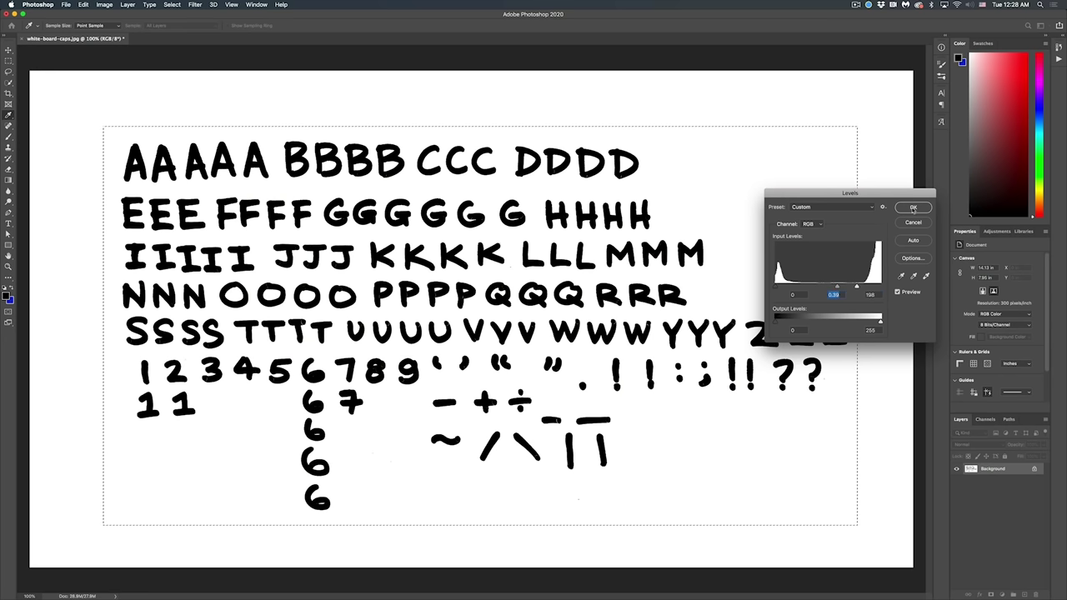
click(912, 208)
key(super+d)
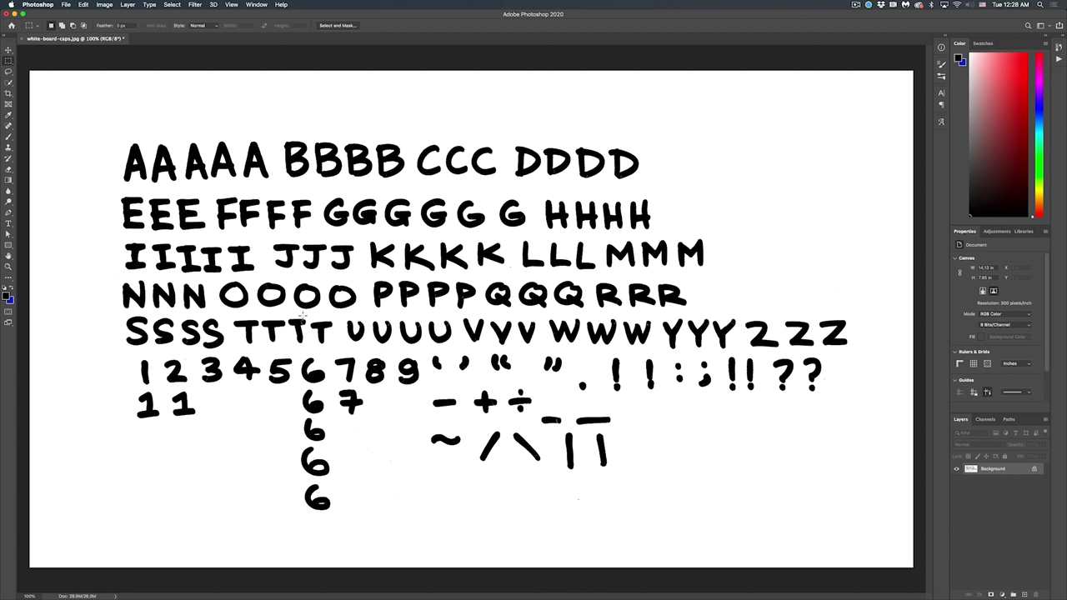
Show the rulers and place horizontal guides along the bottom and top of the row of A's
key(super+z)
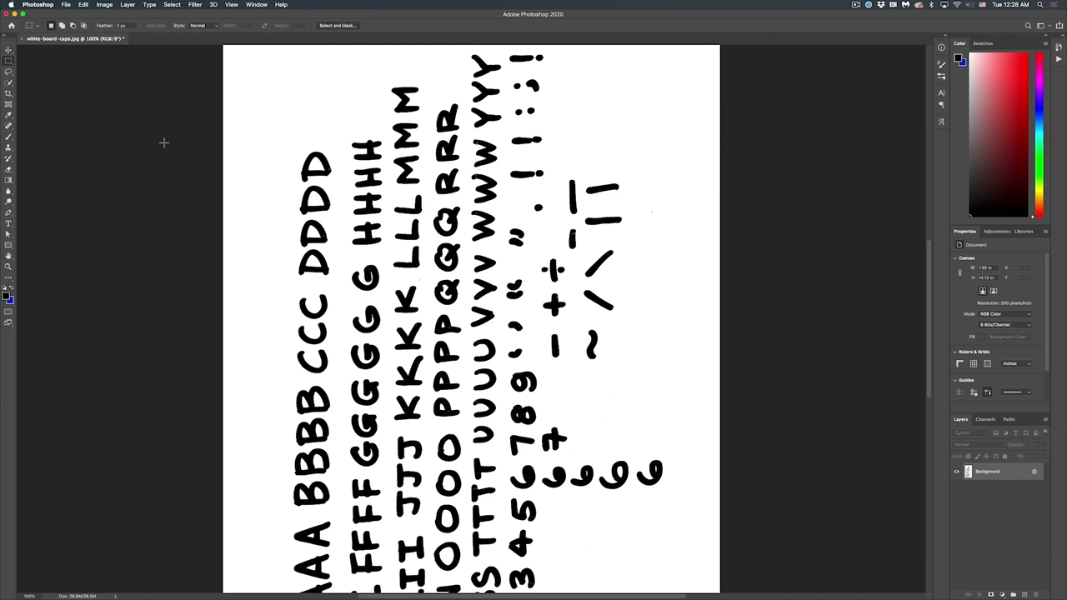
key(ctrl+z)
key(ctrl+r)
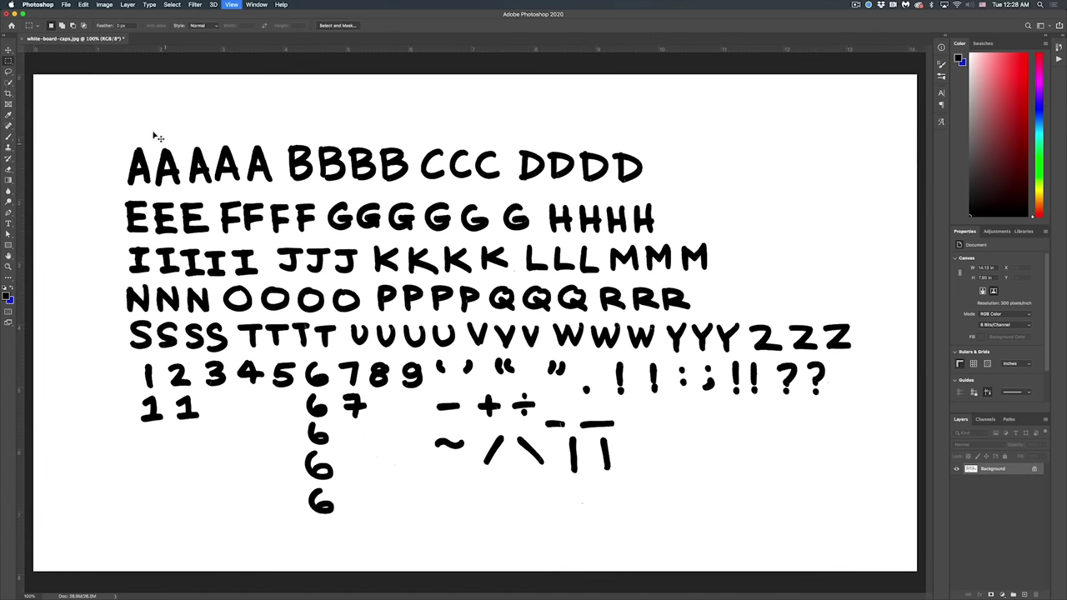
drag(182, 53, 160, 185)
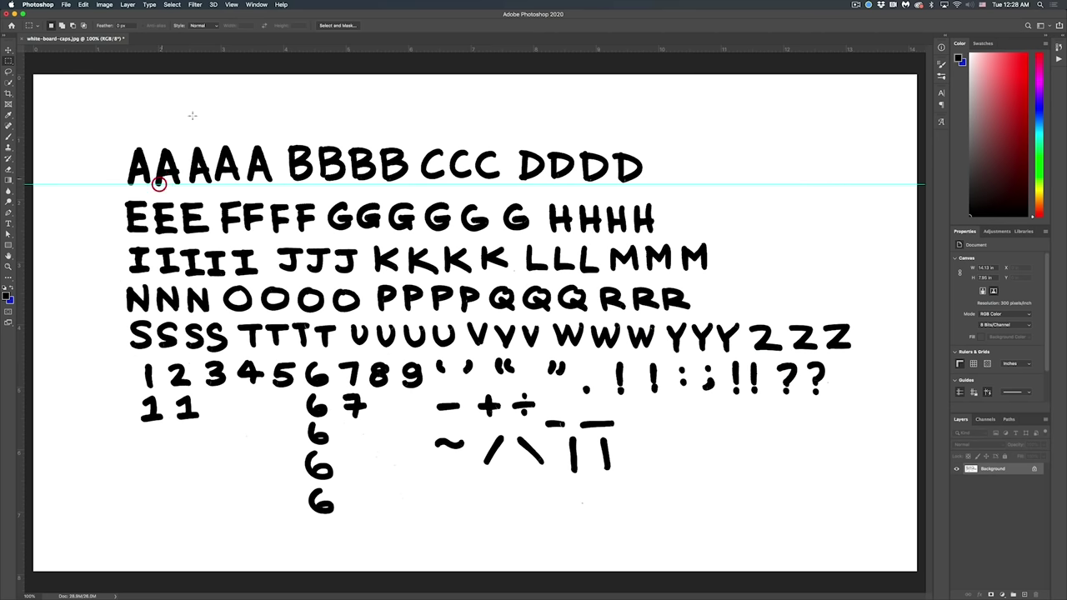
drag(236, 54, 134, 149)
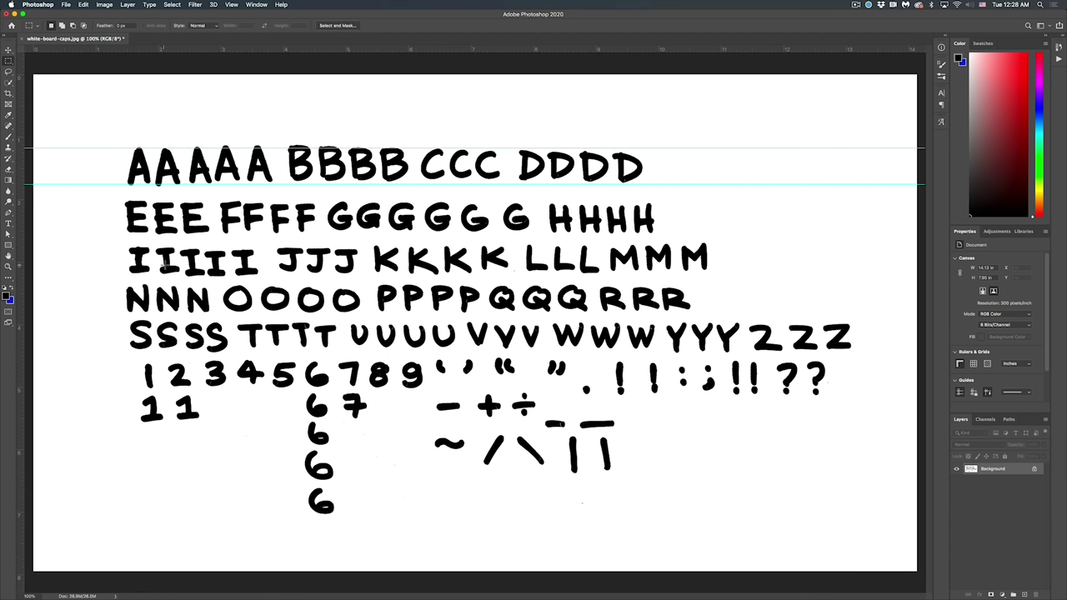
Add a new layer and fill a blue rectangle about 1.06 by 0.59 in between the guides, beside the first A
click(1025, 595)
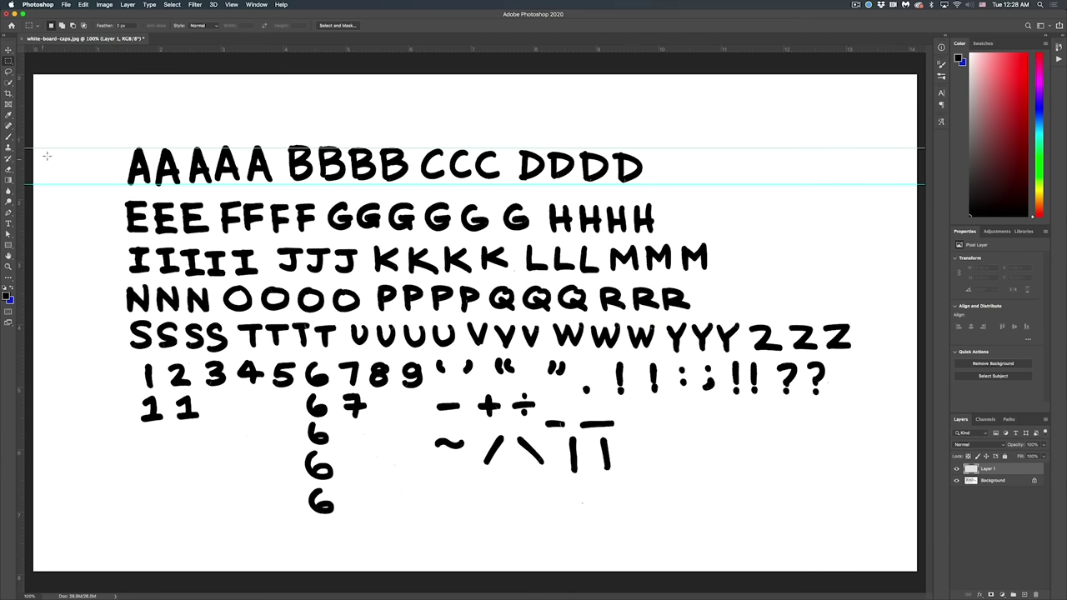
drag(49, 149, 114, 183)
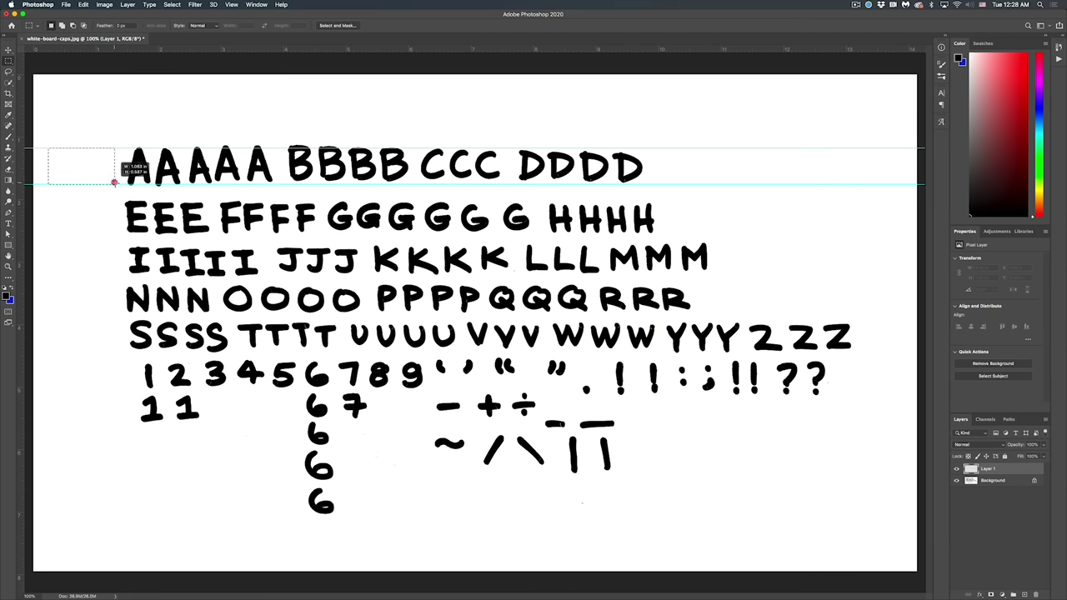
key(x)
key(alt+BackSpace)
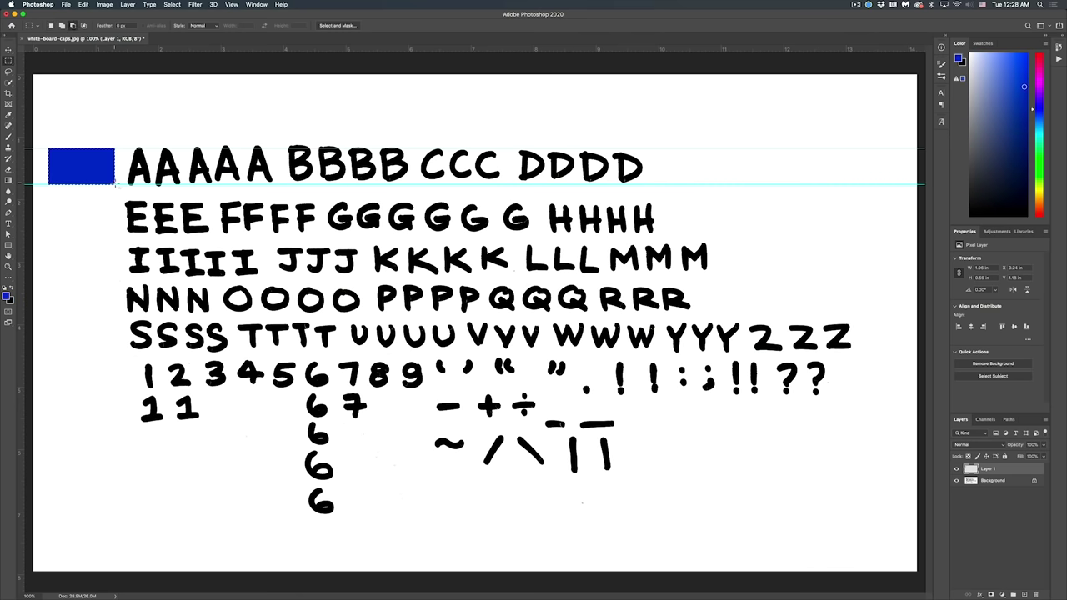
Move the blue block down beside the row of S's and place horizontal guides near that row's bottom and top
key(v)
drag(106, 183, 100, 338)
drag(184, 50, 148, 347)
drag(144, 50, 116, 313)
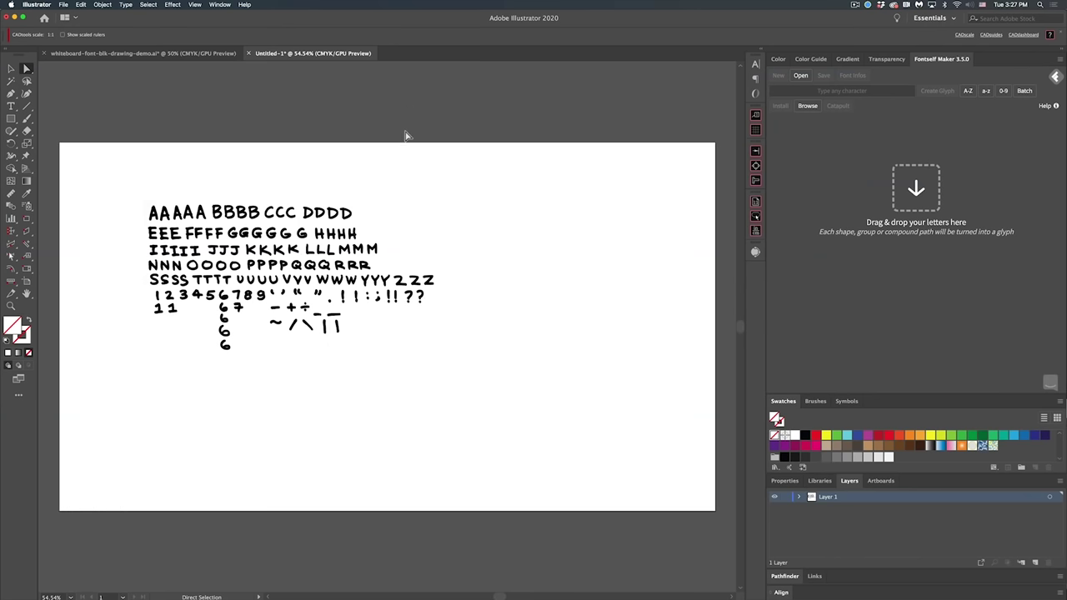
Switch to Illustrator, move the lettering image closer to the artboard's middle, and preview its black-and-white Image Trace
click(431, 255)
drag(301, 273, 338, 296)
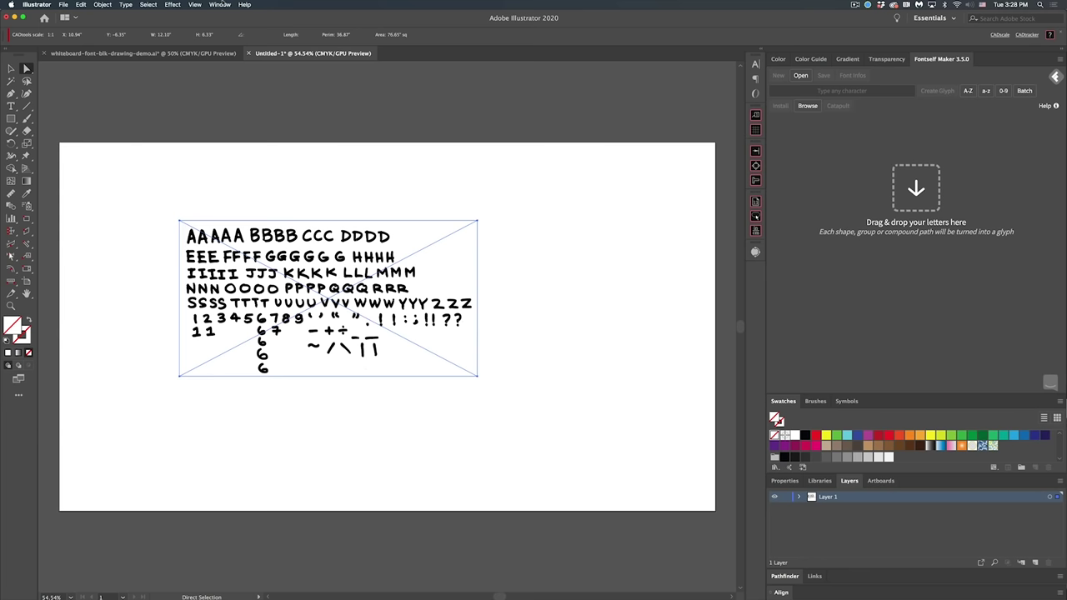
click(219, 4)
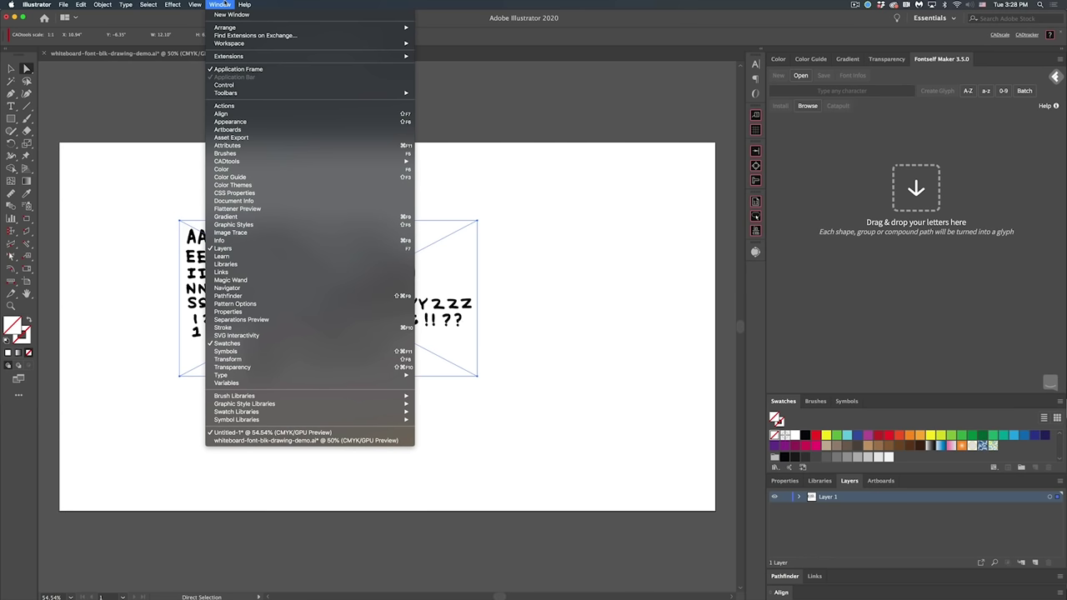
click(261, 234)
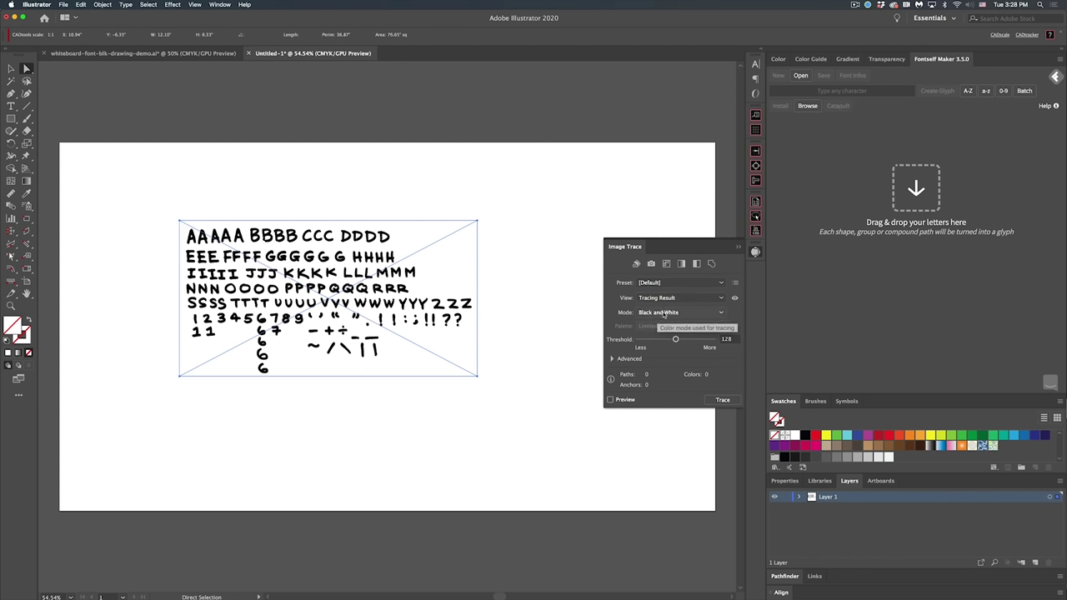
click(610, 400)
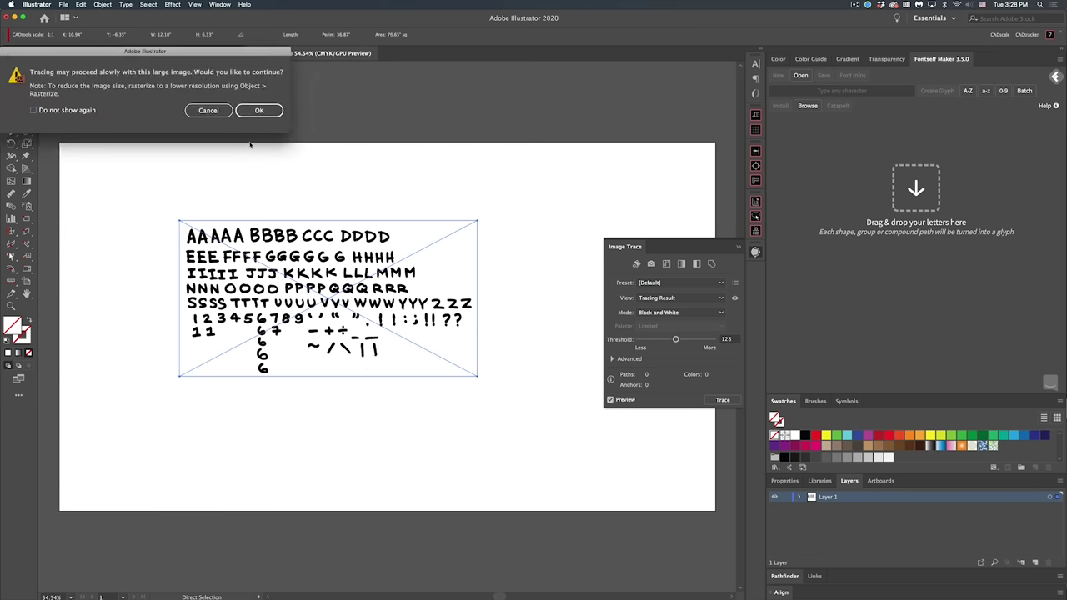
click(259, 114)
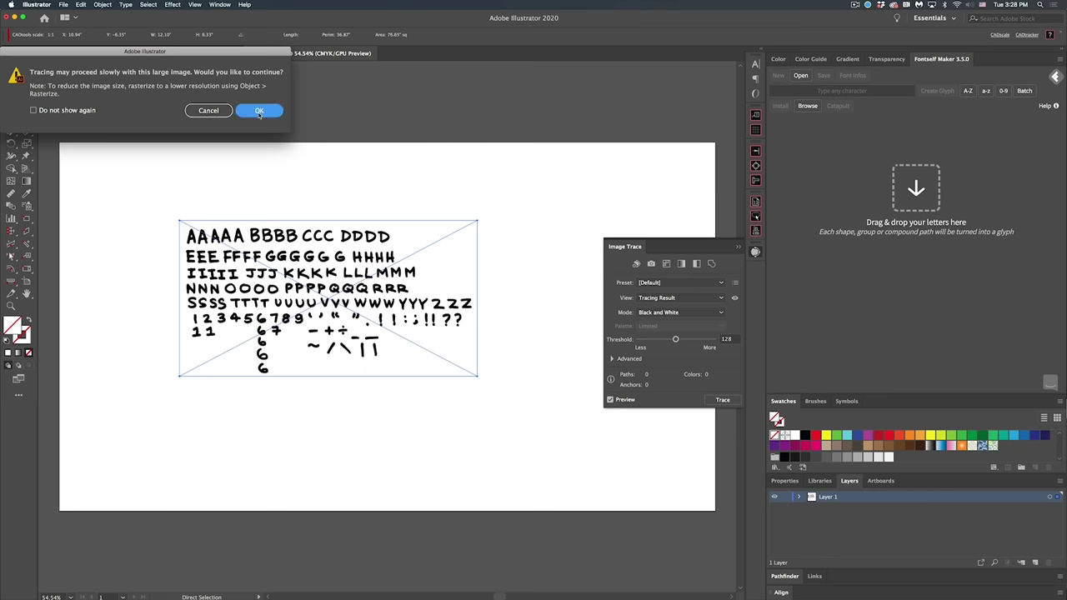
Review the advanced Image Trace settings and trace the lettering image in Black and White mode
key(super+space)
drag(303, 270, 375, 279)
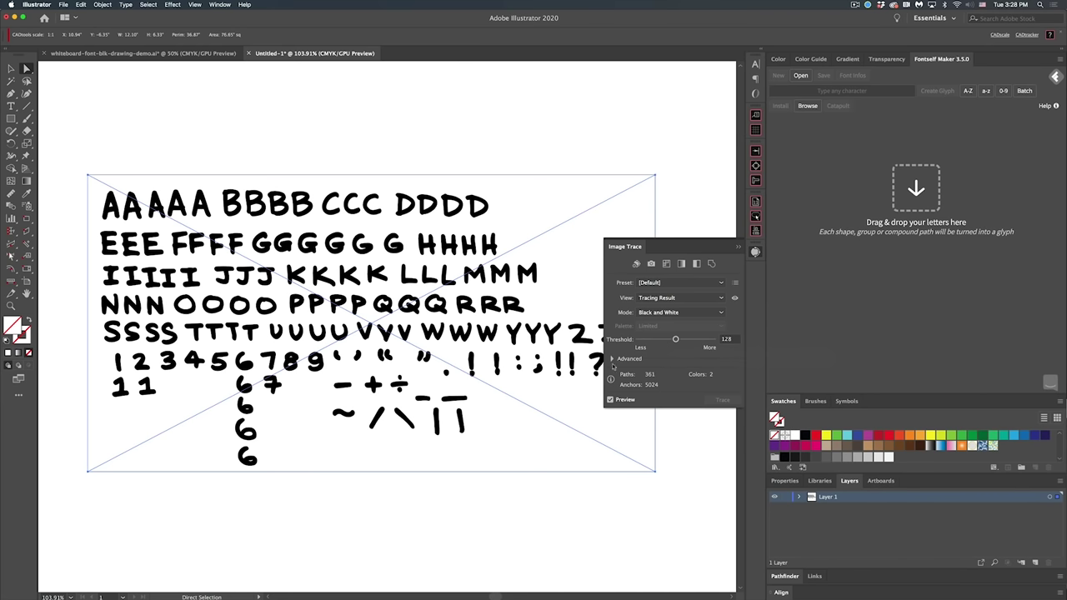
click(612, 358)
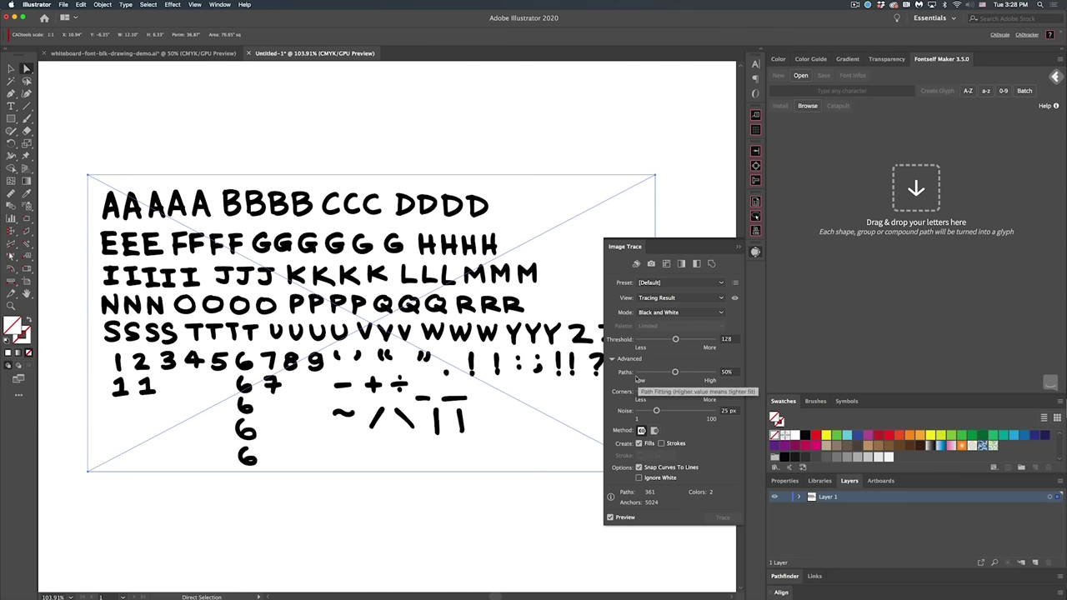
click(613, 360)
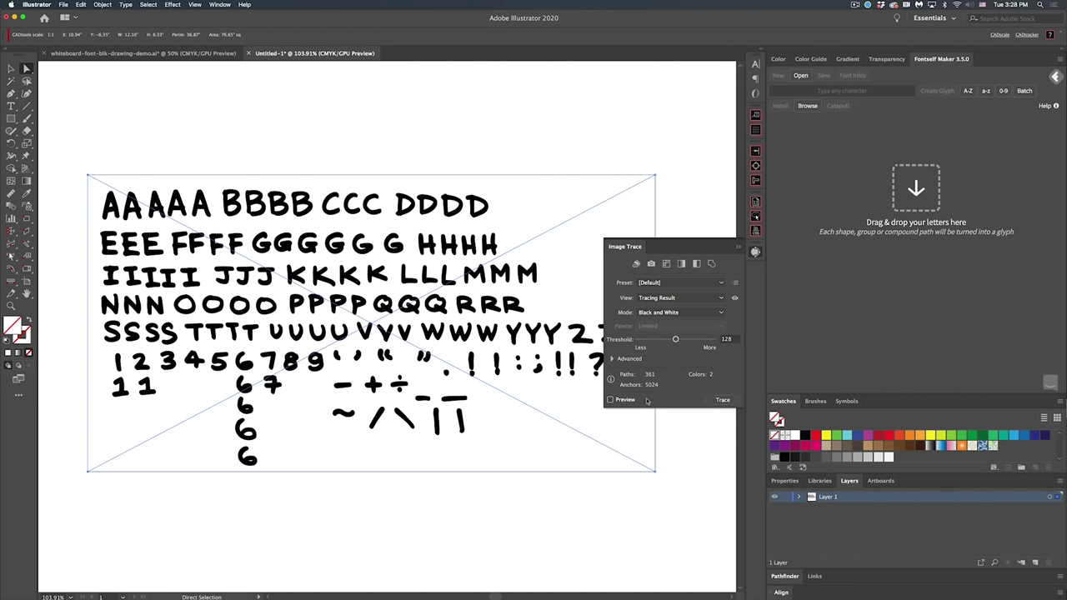
click(715, 402)
key(v)
key(a)
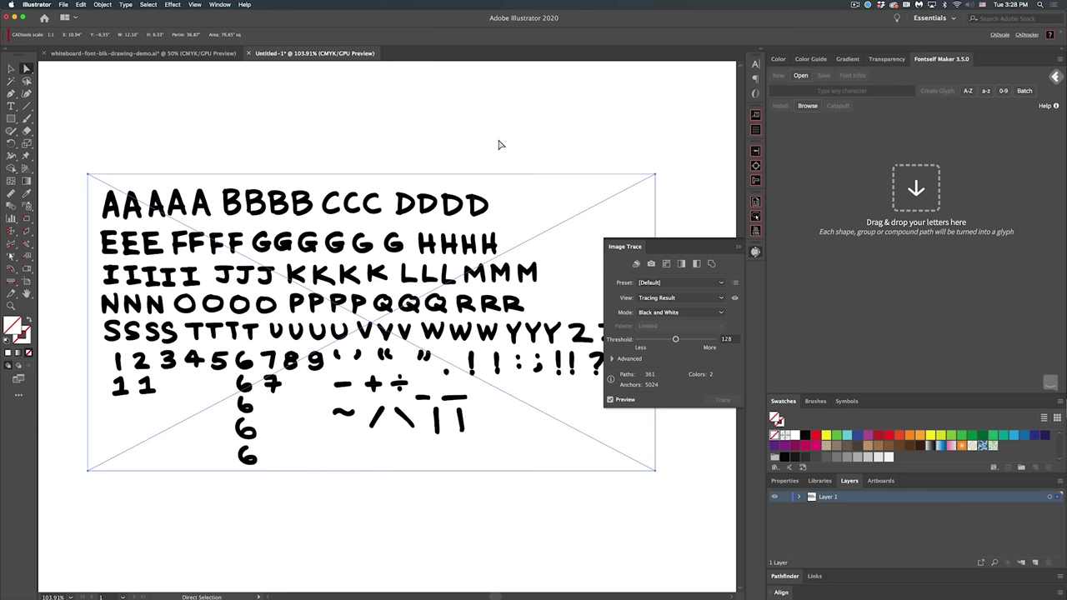
Expand the traced lettering image into editable paths, close the Image Trace settings and deselect the artwork
click(80, 4)
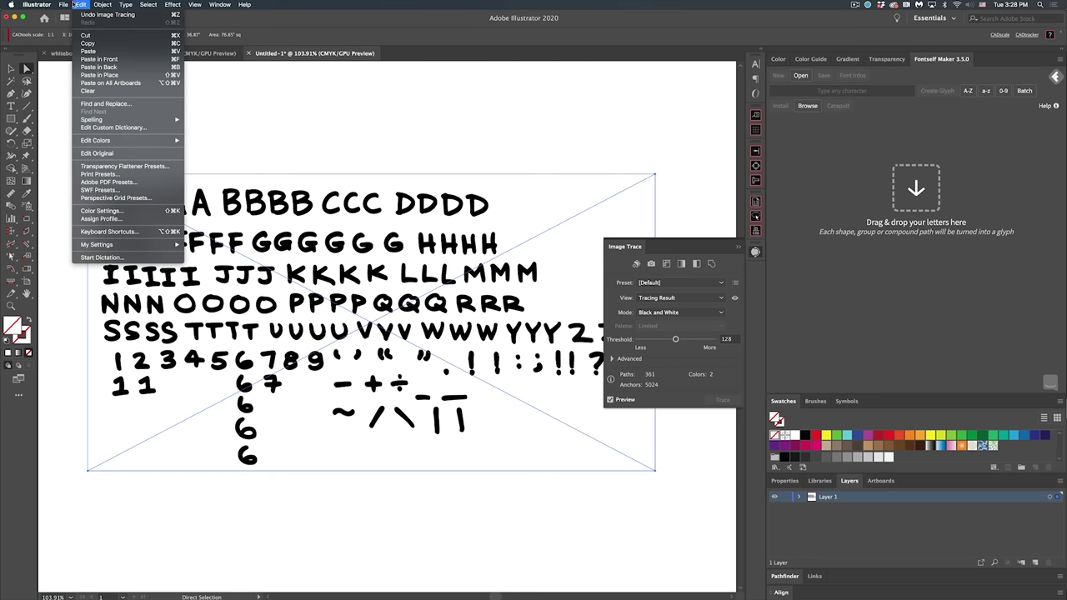
mouse_move(247, 5)
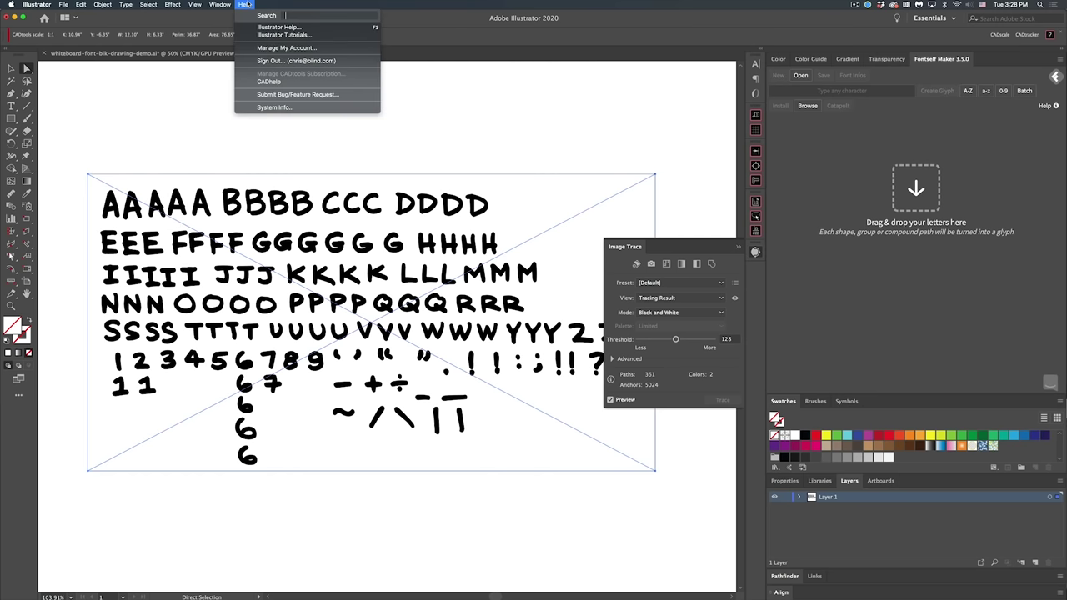
text(image)
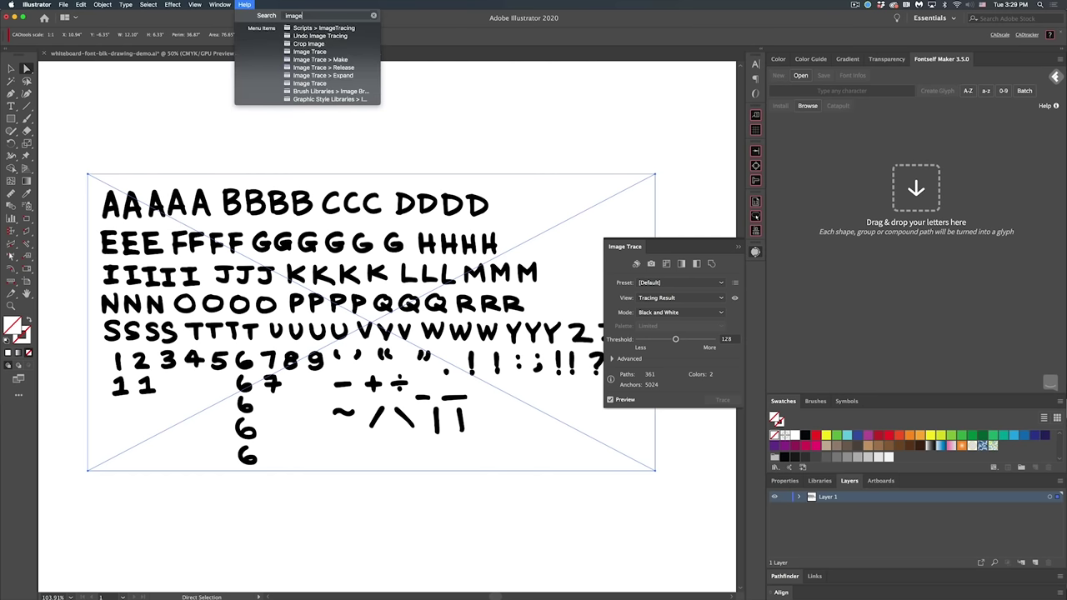
mouse_move(316, 53)
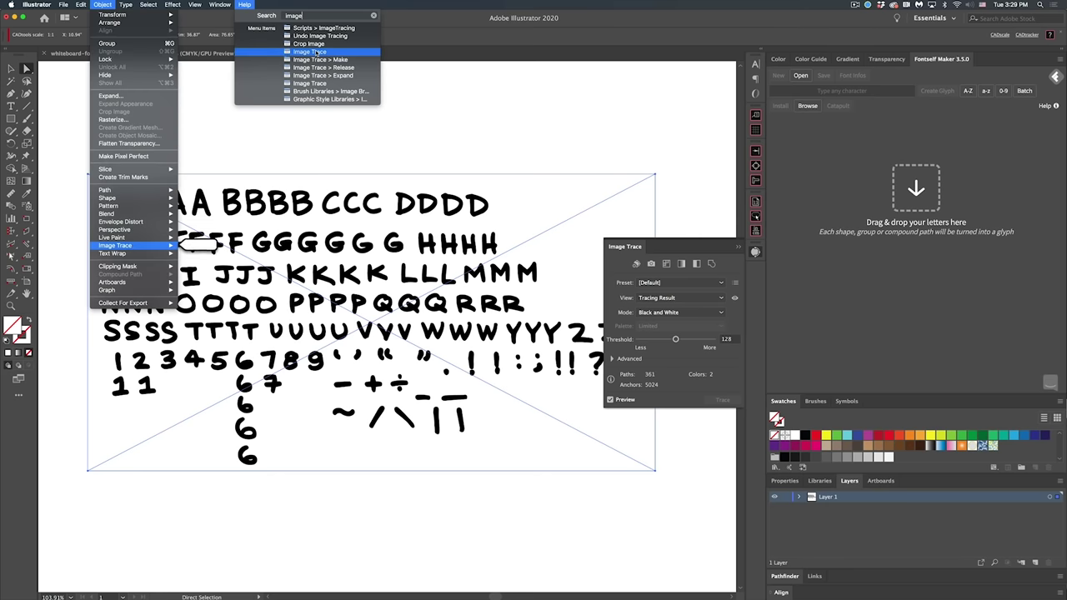
mouse_move(130, 246)
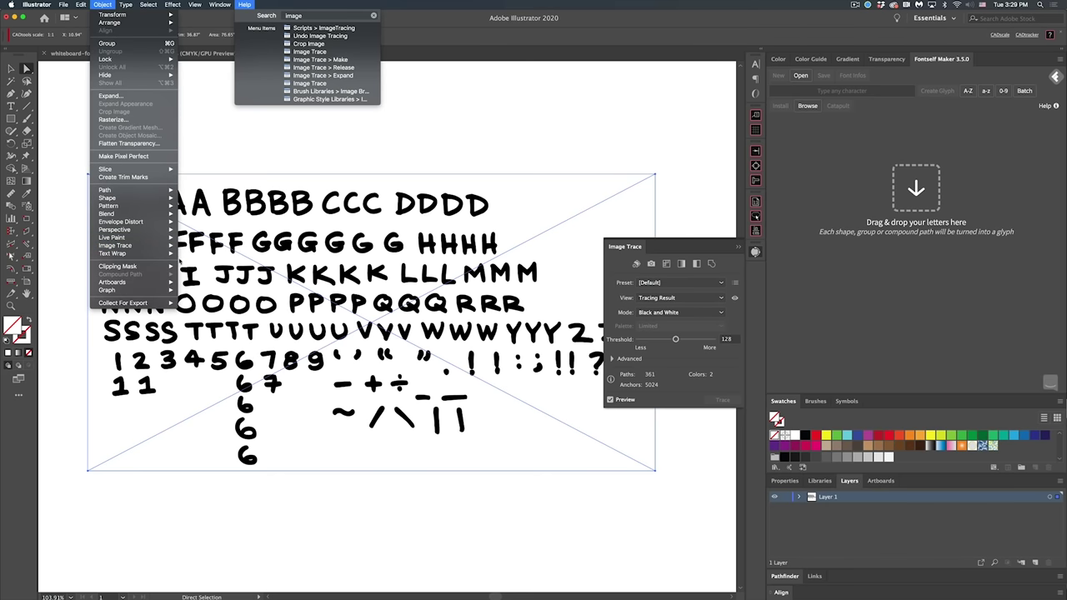
mouse_move(163, 249)
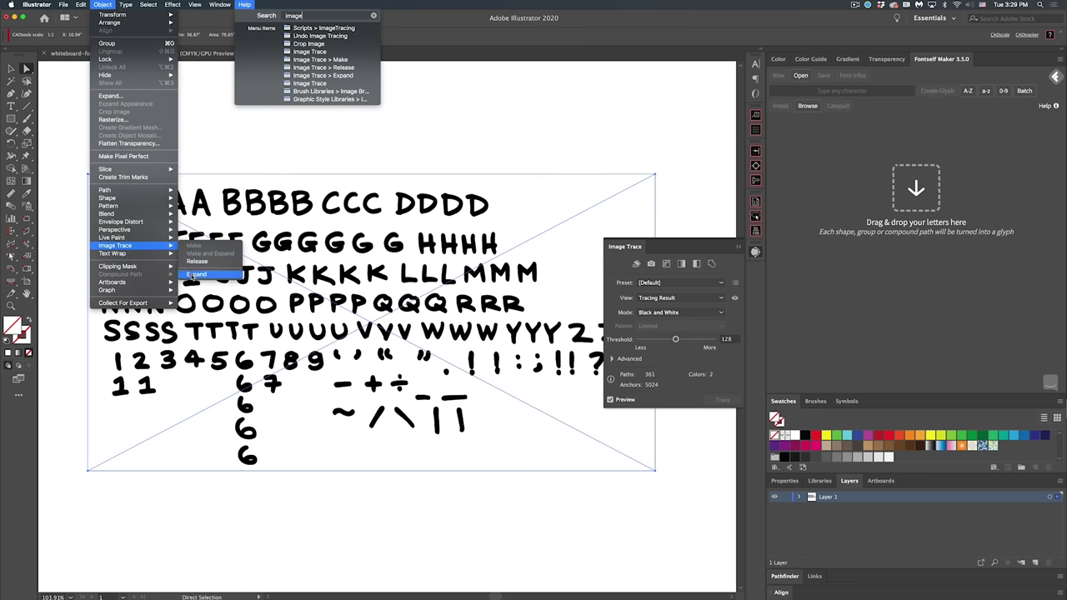
click(192, 275)
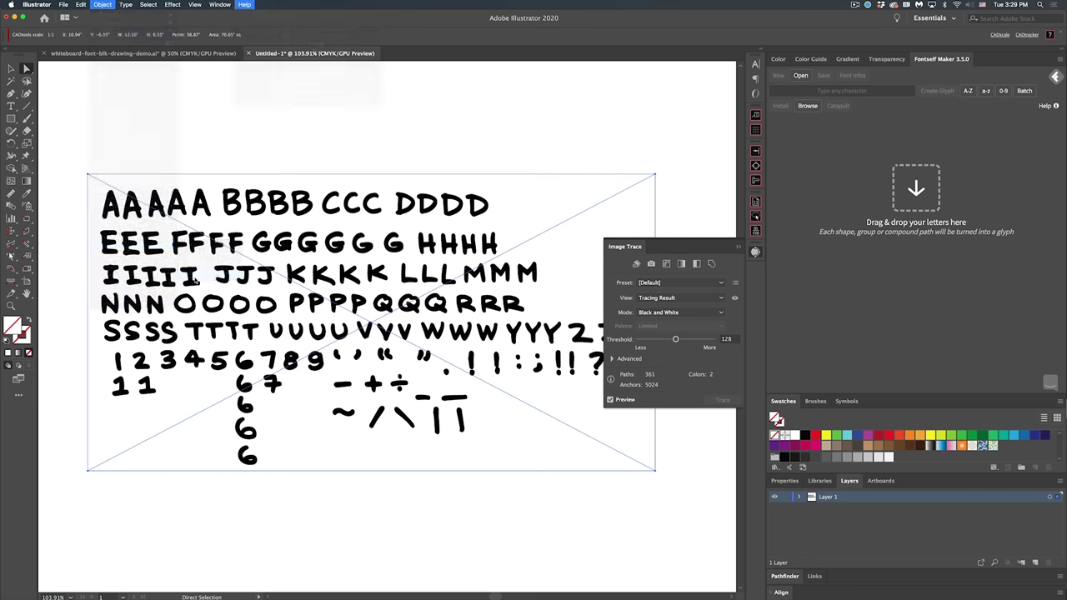
click(737, 248)
click(474, 151)
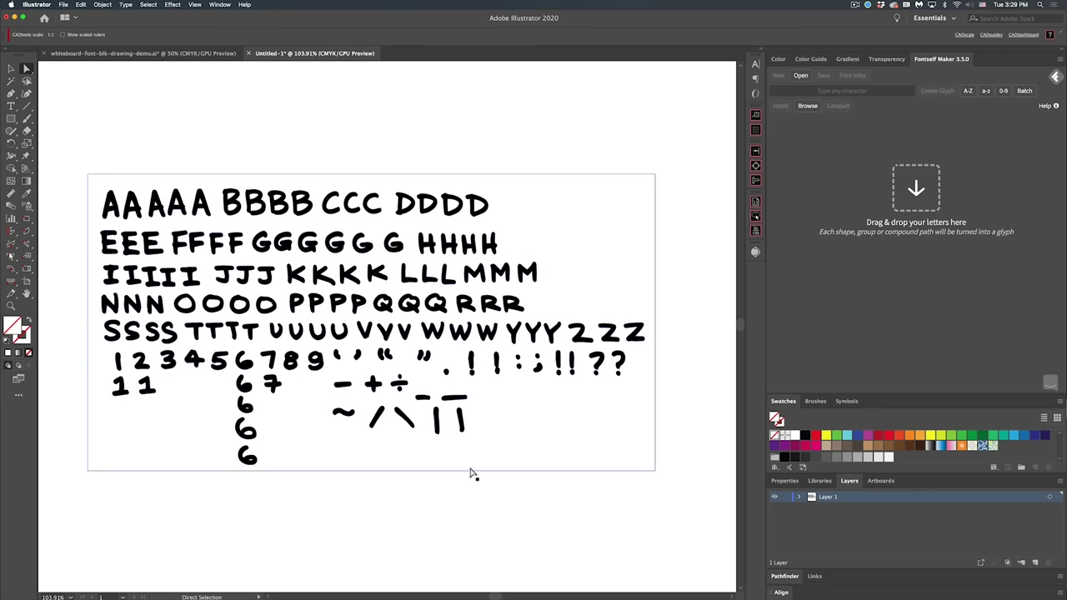
Ungroup the expanded lettering and delete its white background shape
key(v)
drag(380, 467, 400, 521)
key(super+z)
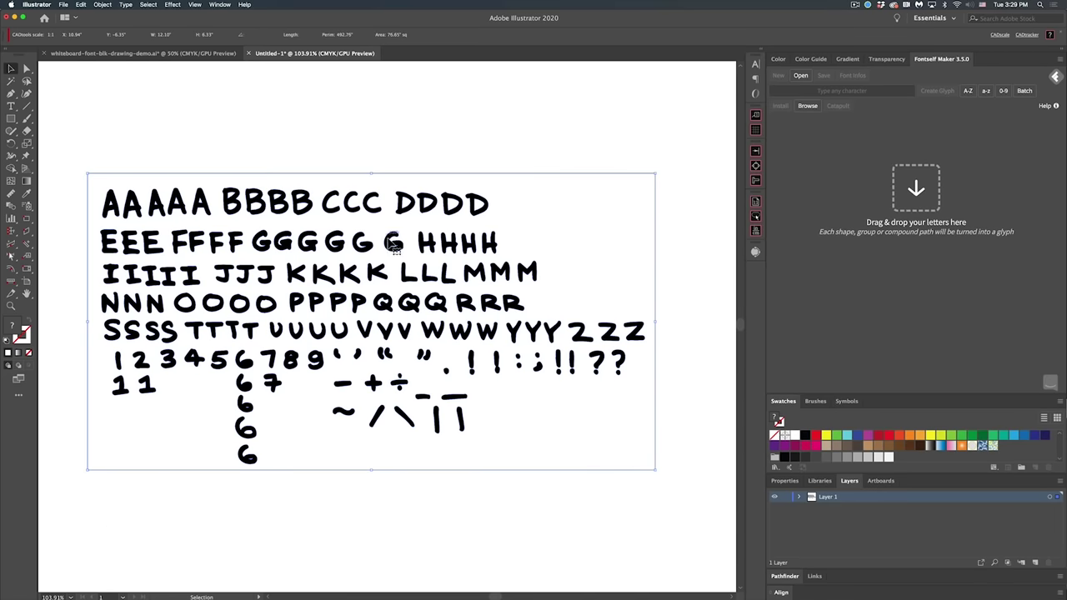
key(super)
drag(303, 456, 322, 490)
key(Delete)
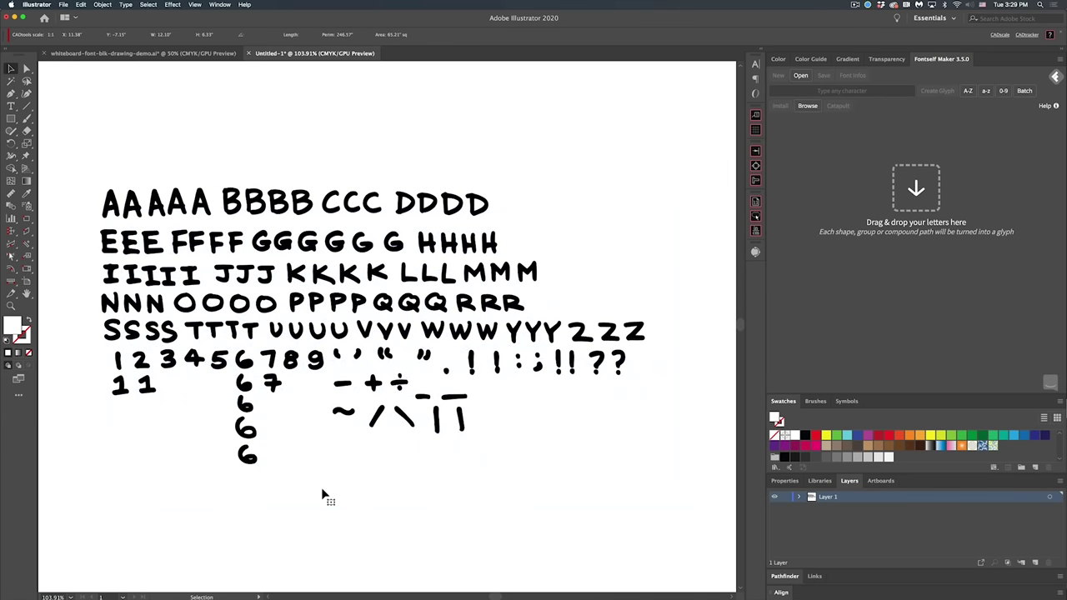
Show the rulers and place a horizontal guide along the baseline of the B's
key(space)
drag(331, 398, 443, 368)
drag(243, 192, 245, 279)
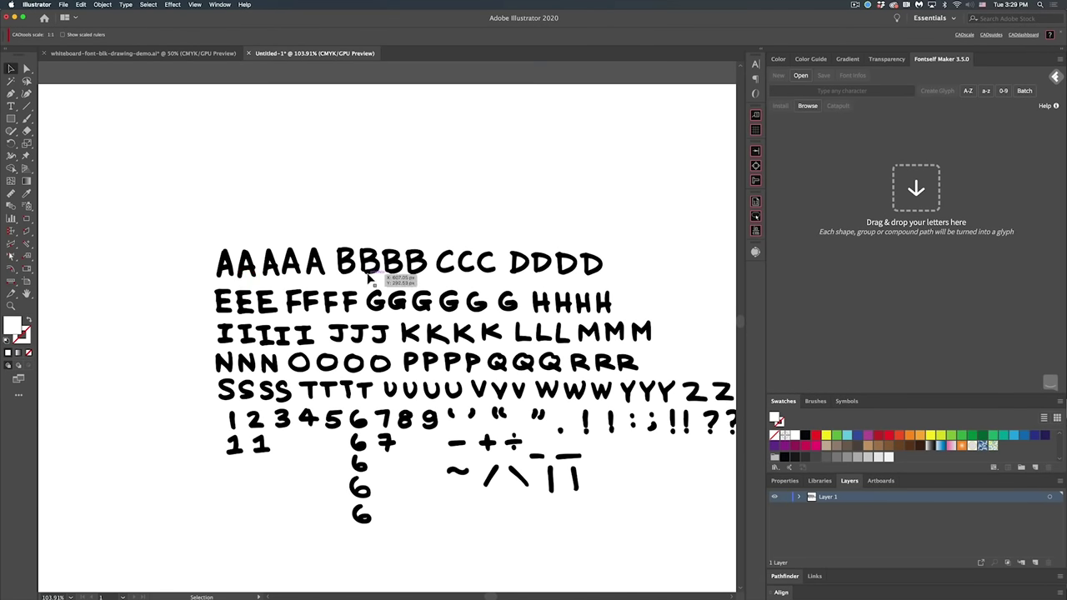
key(super+space)
drag(255, 316, 315, 307)
key(space)
drag(372, 265, 266, 313)
drag(375, 303, 399, 303)
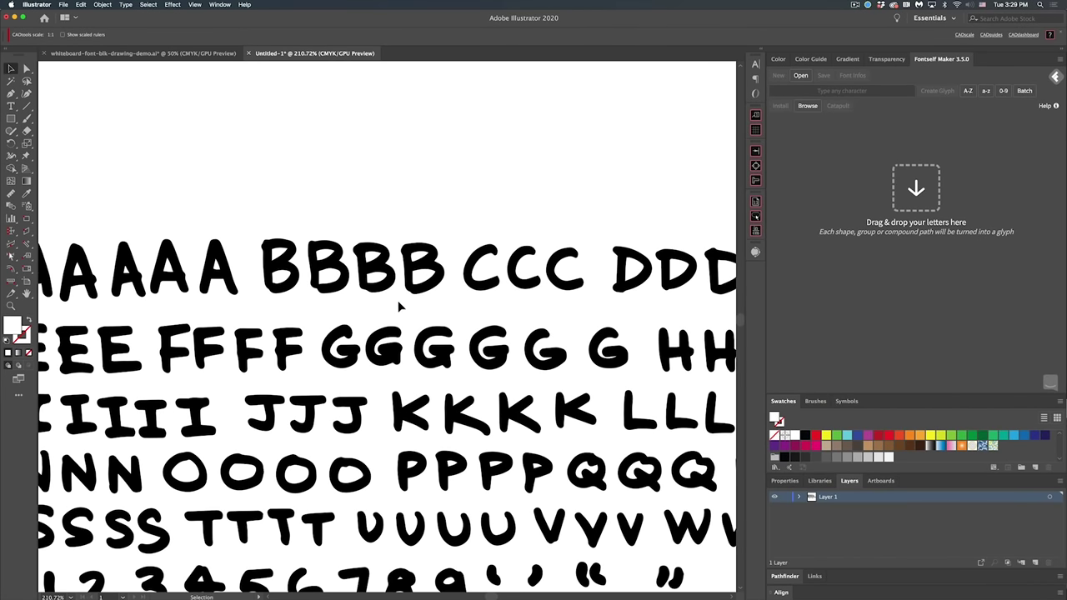
key(super+r)
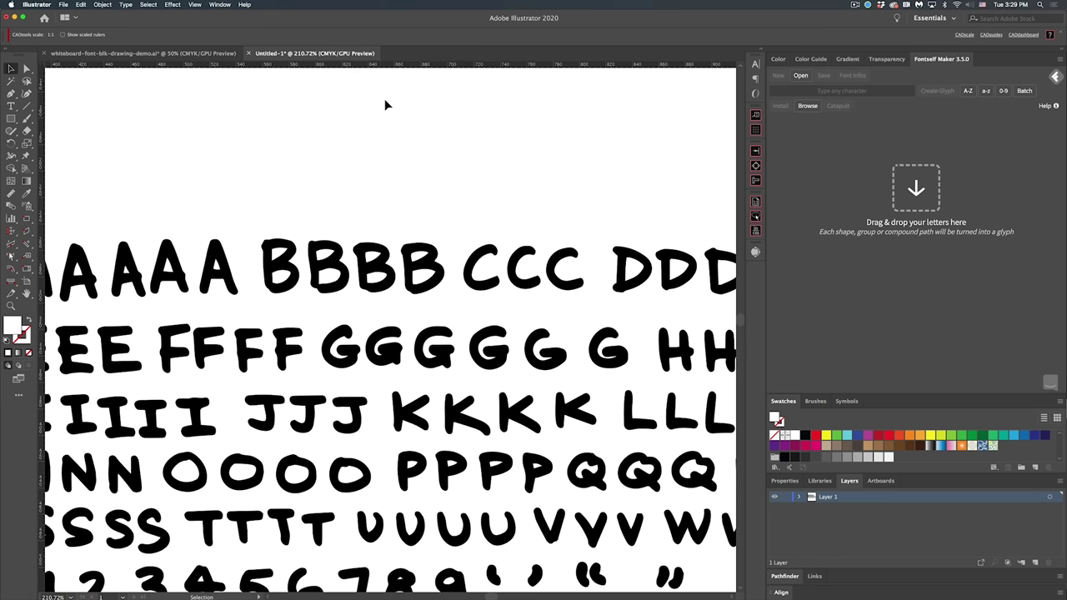
drag(401, 70, 423, 282)
Place a horizontal guide along the tops of the B's, leaving only the baseline and top guides
key(super+space)
drag(360, 70, 364, 203)
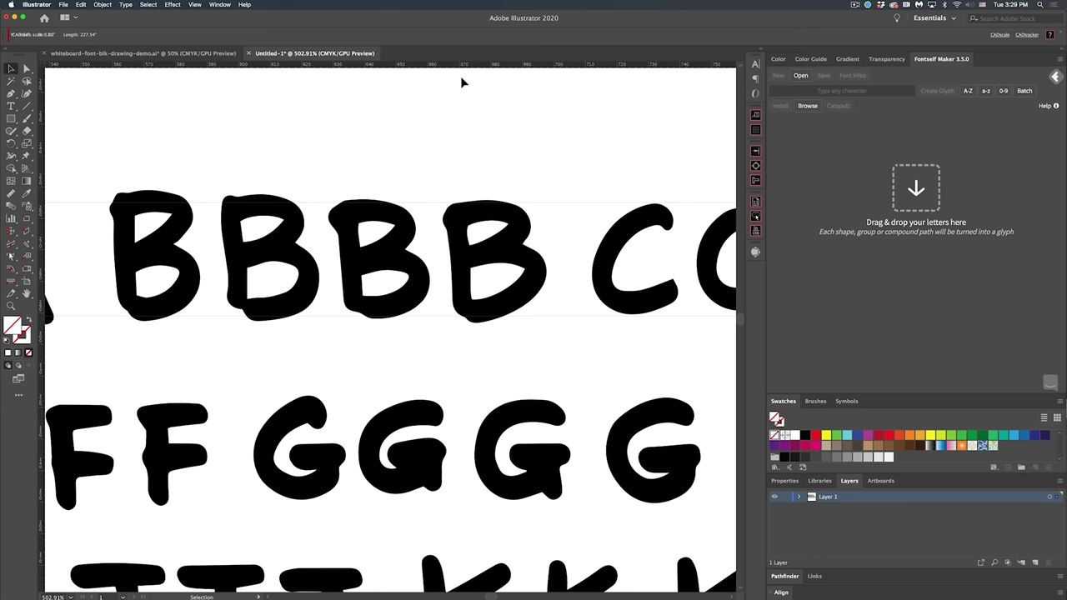
drag(466, 68, 437, 245)
drag(440, 204, 441, 68)
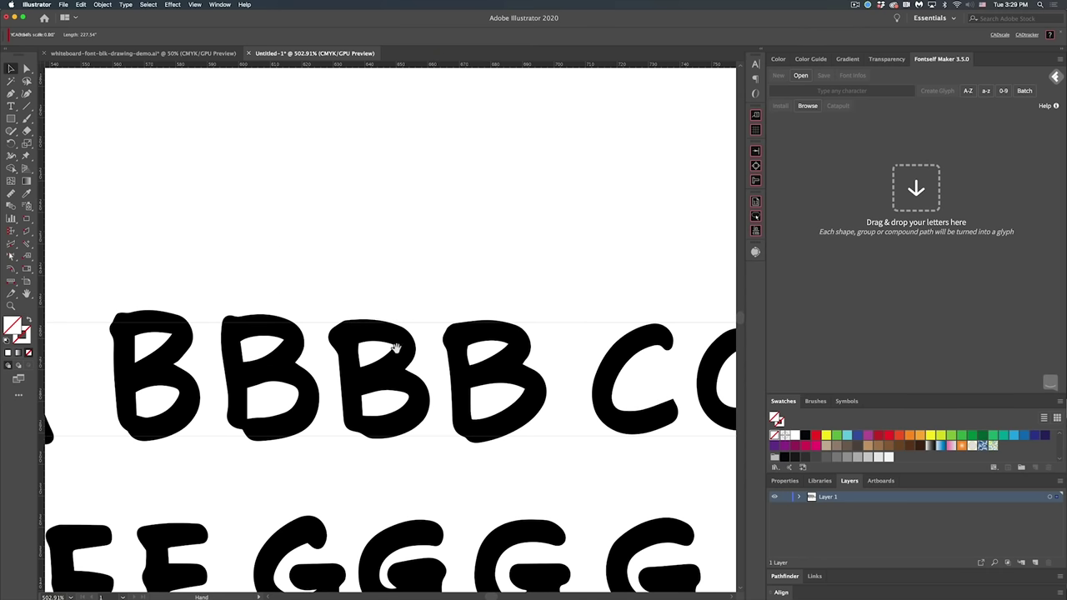
Draw a narrow rectangle about 0.14 by 0.51 in between the two guides, between the last A and first B
drag(397, 349, 515, 250)
alt+super+click(455, 330)
alt+super+click(455, 332)
drag(434, 347, 364, 327)
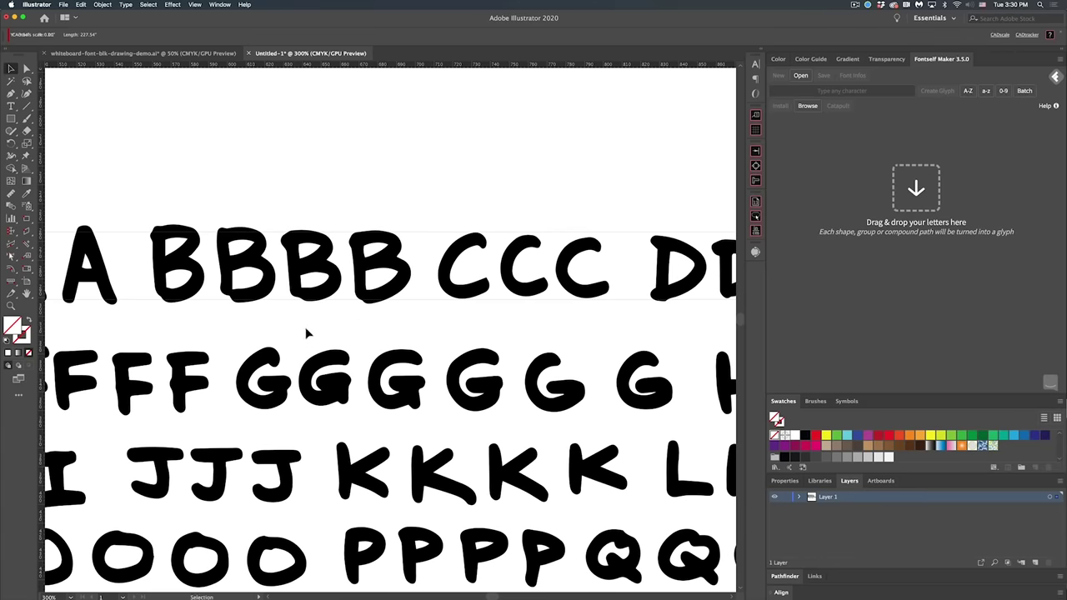
key(m)
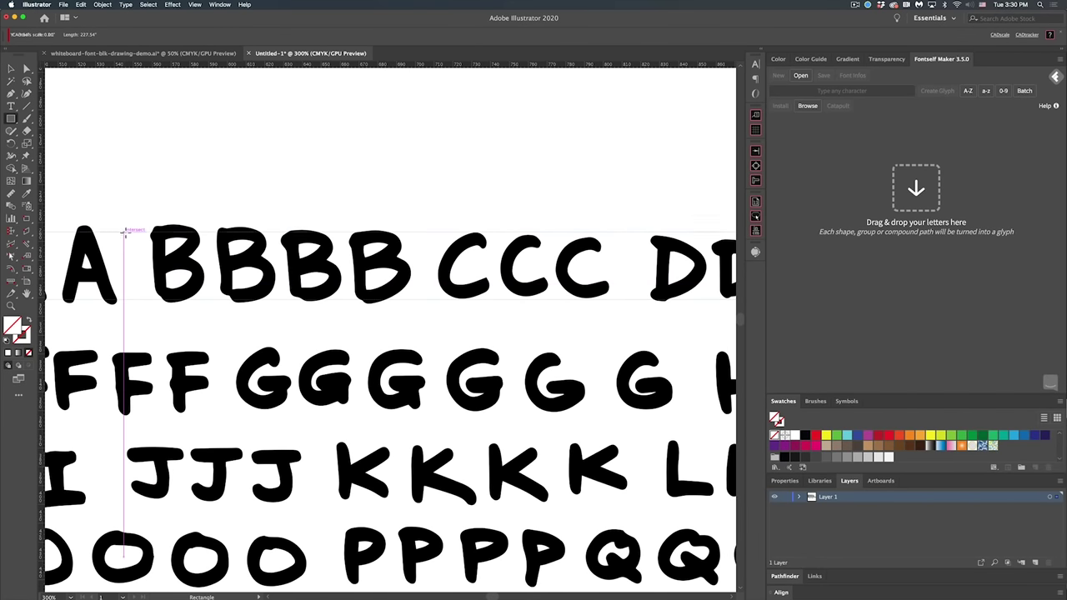
drag(125, 232, 142, 300)
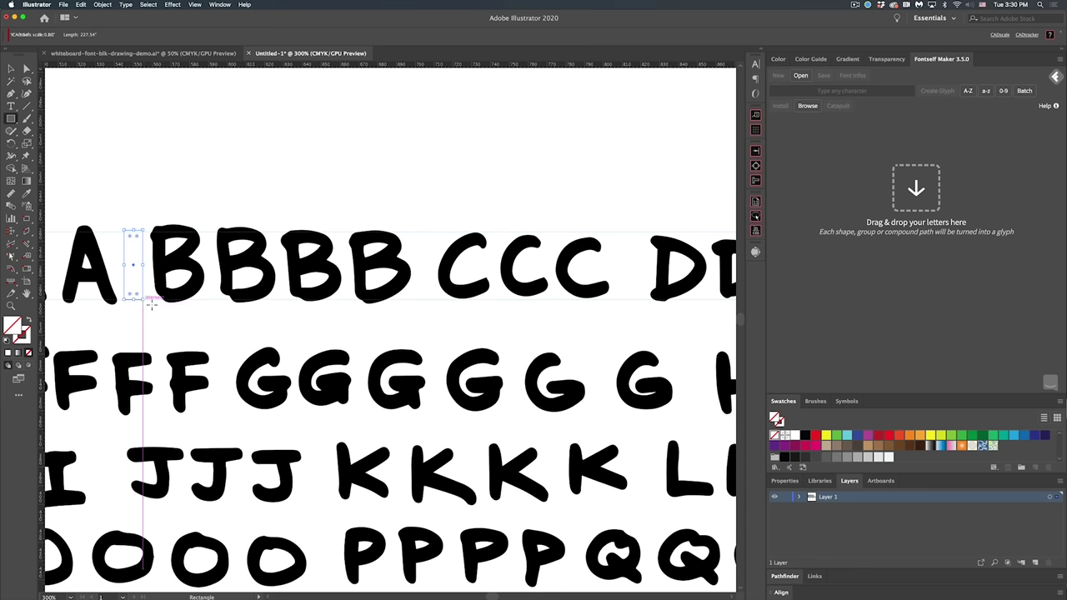
Turn off Snap to Pixel and fill the narrow rectangle with red
click(195, 5)
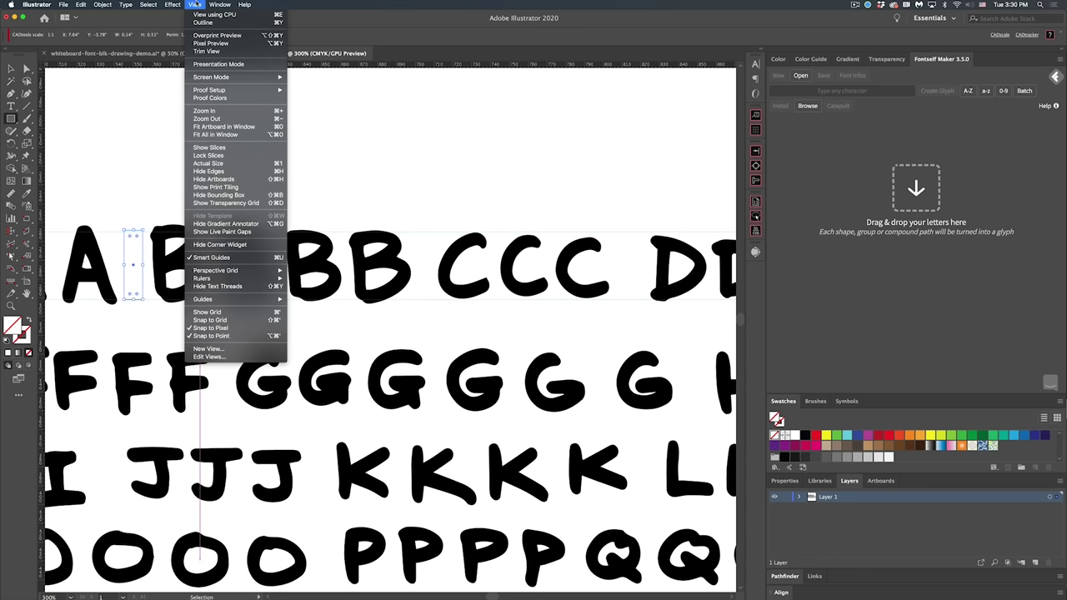
click(252, 329)
super+click(153, 196)
click(140, 259)
key(m)
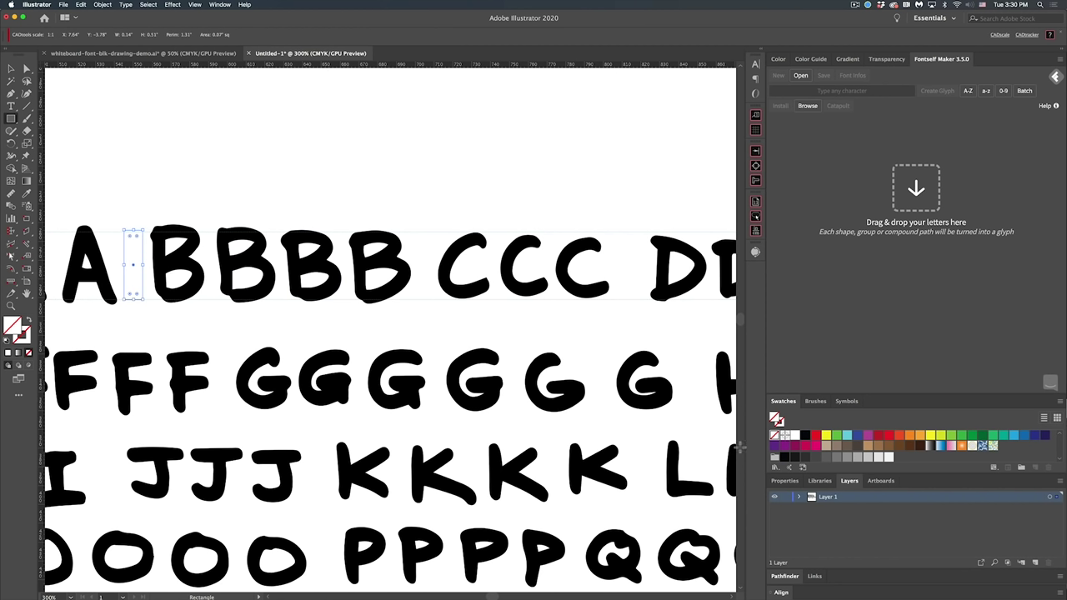
click(885, 437)
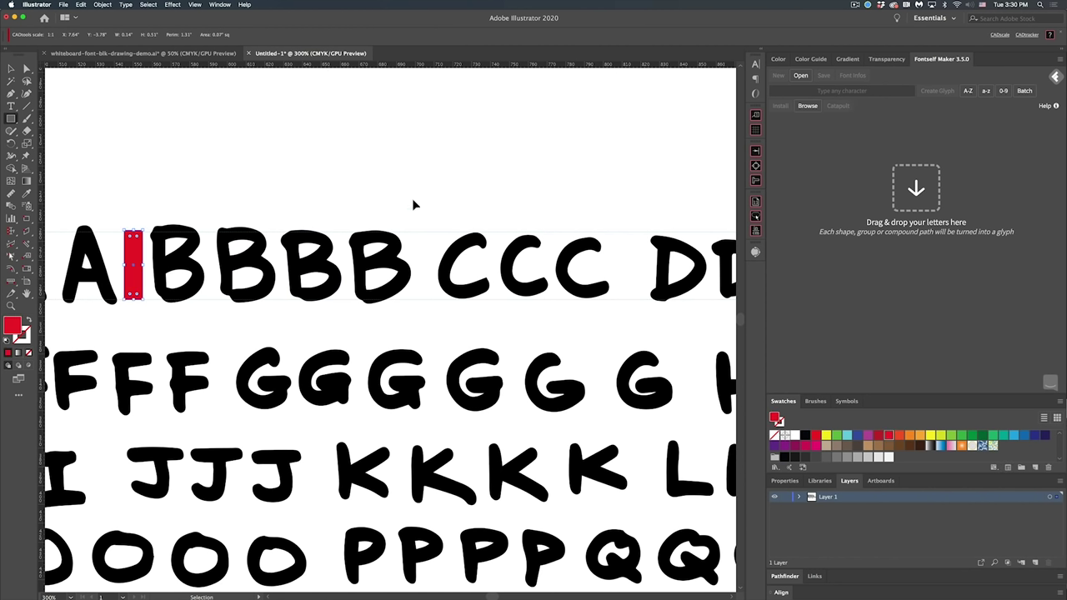
Move the red rectangle over the second B, fit its lower edge to the baseline guide, and place a horizontal guide through its middle
scroll(182, 262, up, 2)
drag(109, 258, 312, 256)
scroll(336, 317, up, 3)
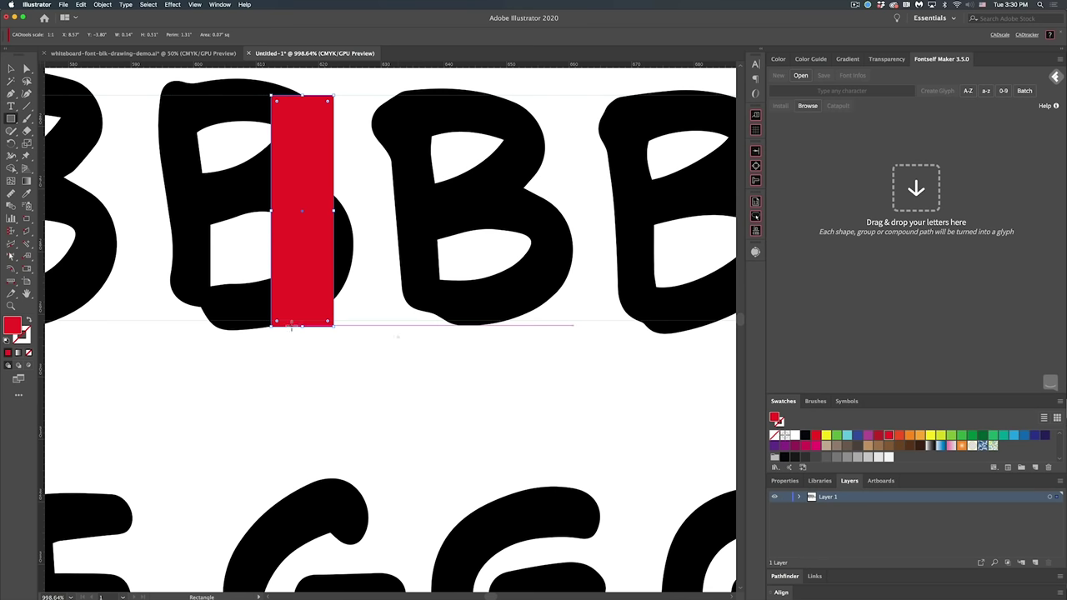
drag(302, 328, 303, 319)
drag(362, 65, 301, 206)
Move the first E and the first B out of their rows into the blank area above the lettering
key(super+minus)
key(super+minus)
key(super+minus)
drag(417, 269, 399, 201)
drag(424, 313, 462, 279)
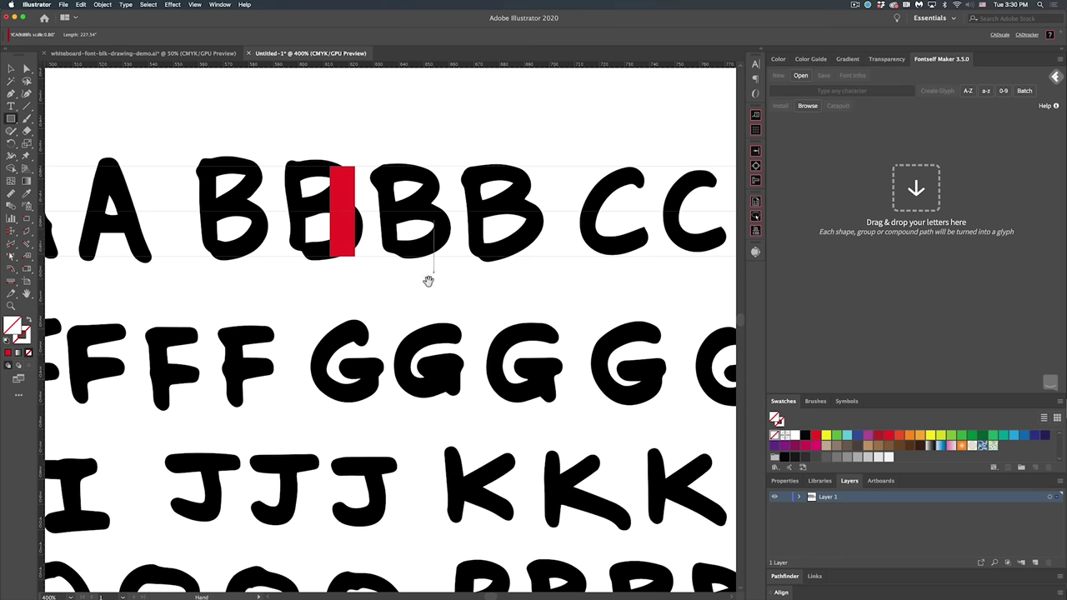
alt+super+click(426, 284)
alt+super+click(426, 283)
drag(420, 319, 511, 220)
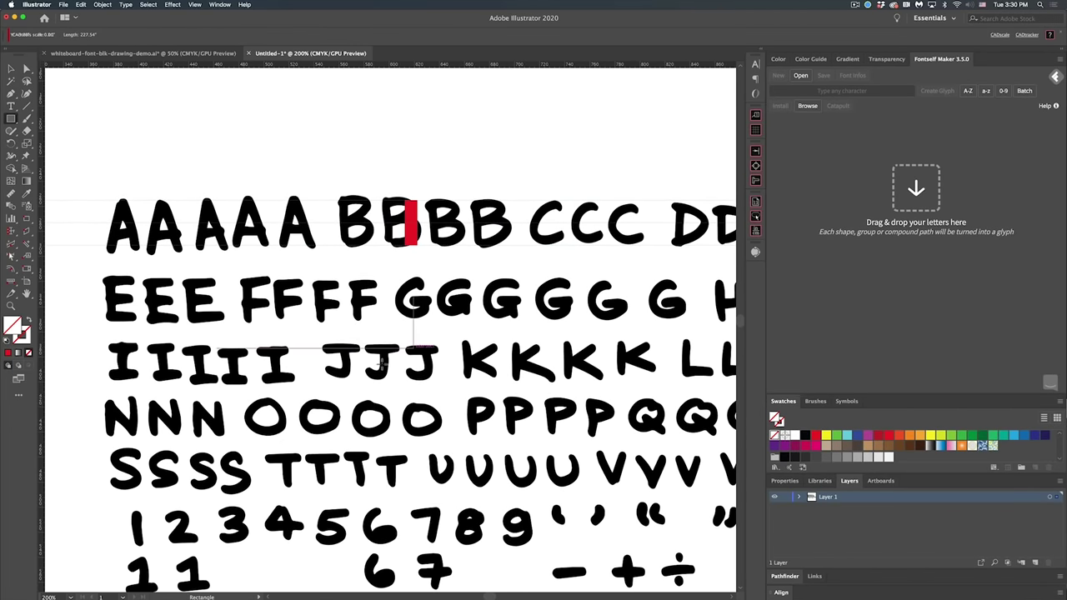
key(v)
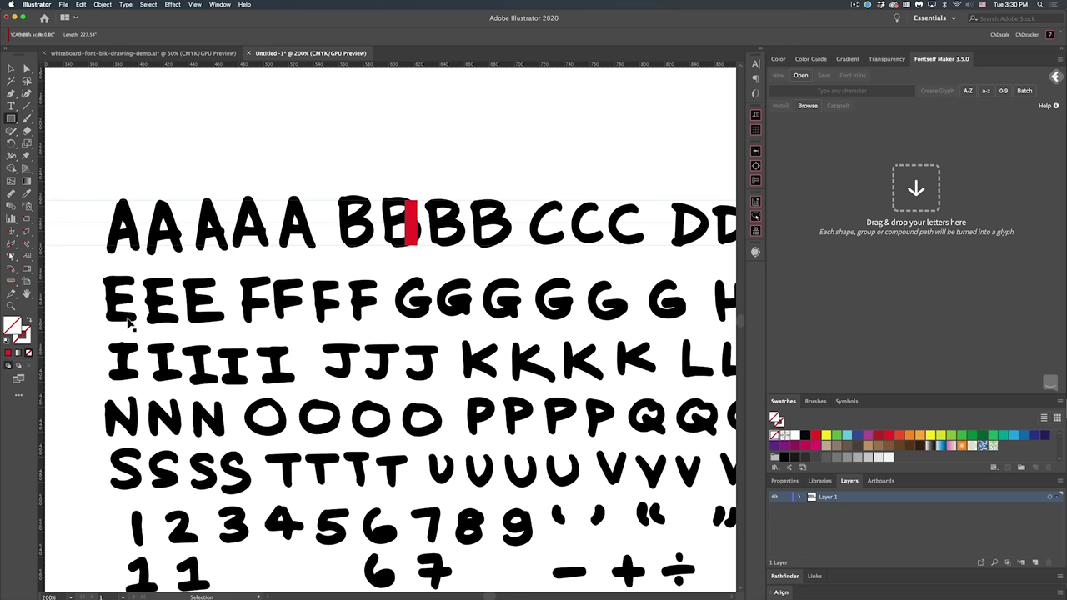
drag(129, 323, 380, 159)
drag(364, 221, 292, 129)
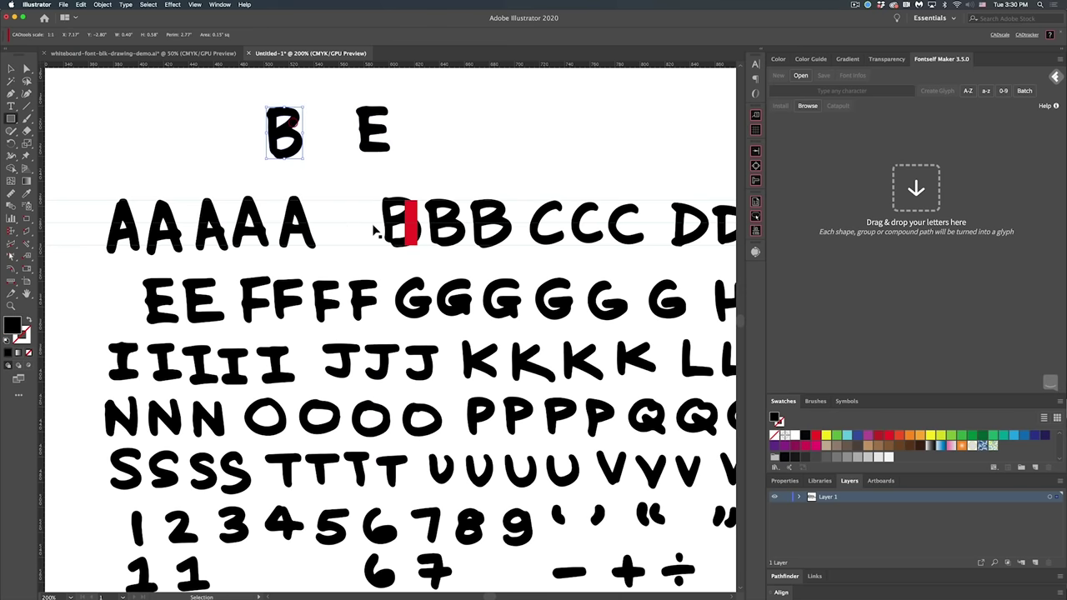
Move the second B beside the last A and set the E between the guides next to the red rectangle
drag(386, 224, 316, 221)
drag(376, 146, 384, 243)
key(m)
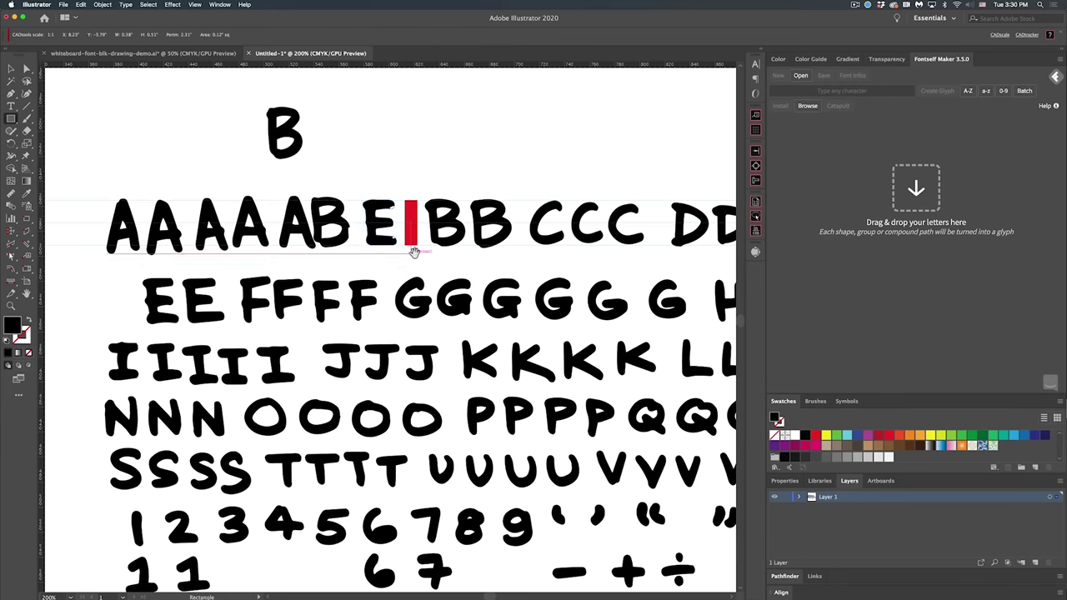
scroll(413, 252, up, 4)
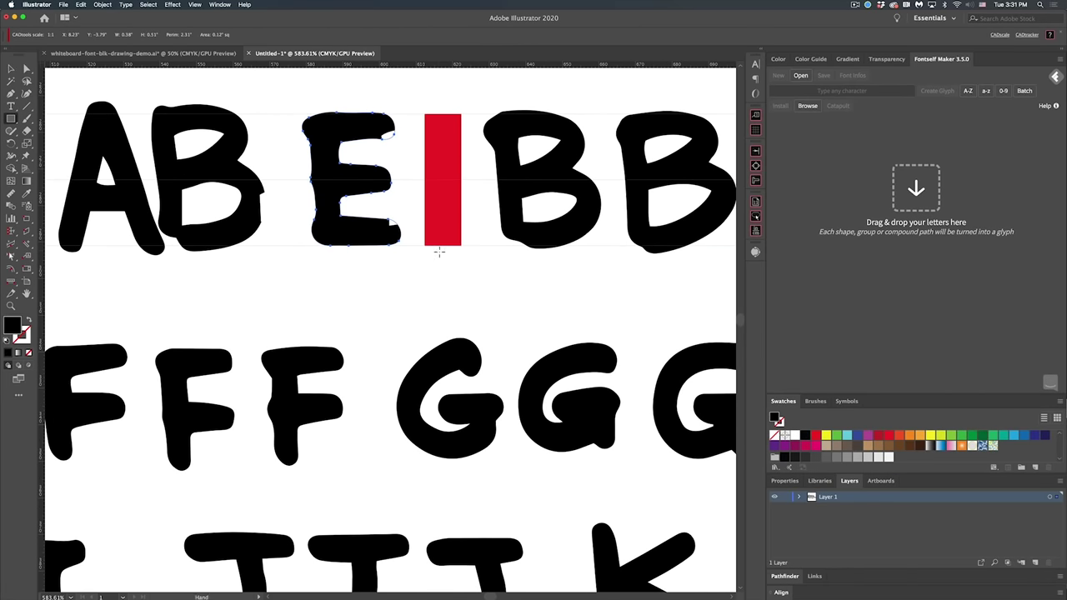
Undo the last moves of the second B and the E
key(v)
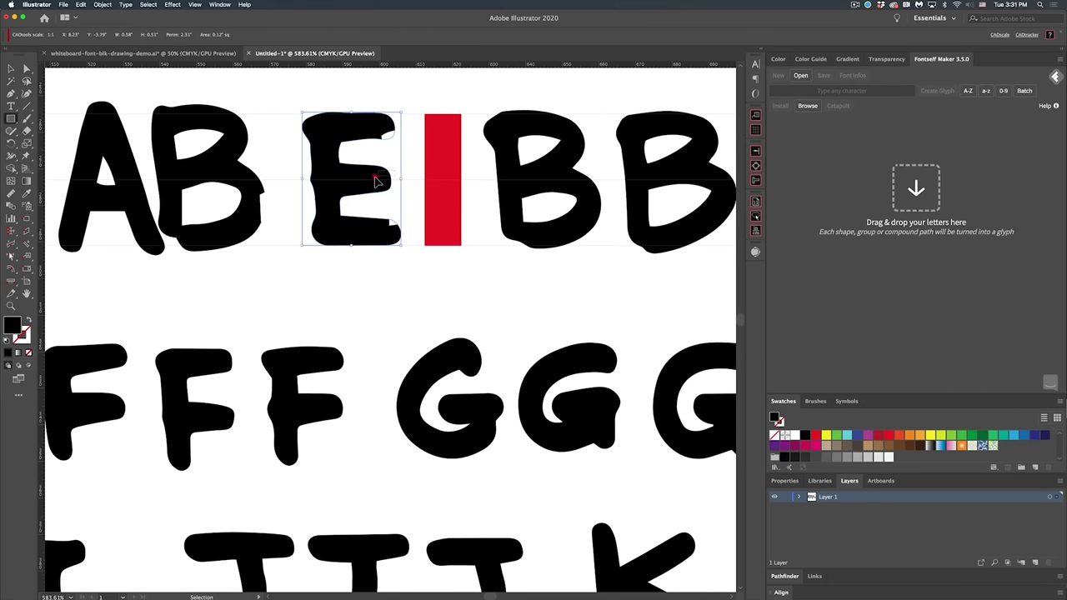
drag(357, 189, 323, 190)
key(super+z)
super+click(341, 275)
scroll(325, 278, down, 2)
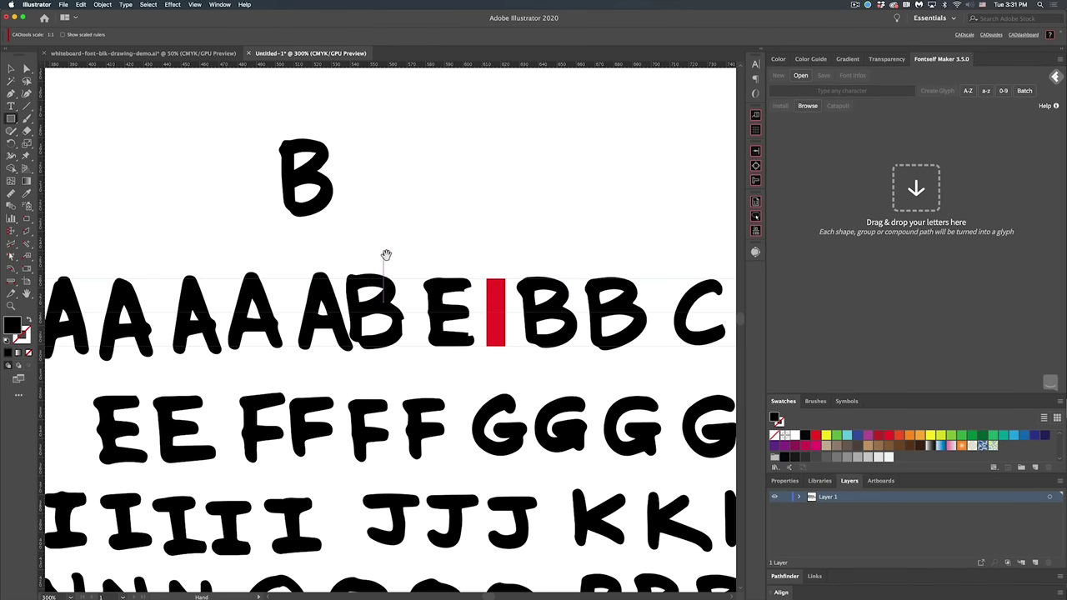
drag(386, 255, 378, 161)
key(ctrl+z)
key(ctrl+z)
Delete the leftover inner counter shapes where the first B stood
key(m)
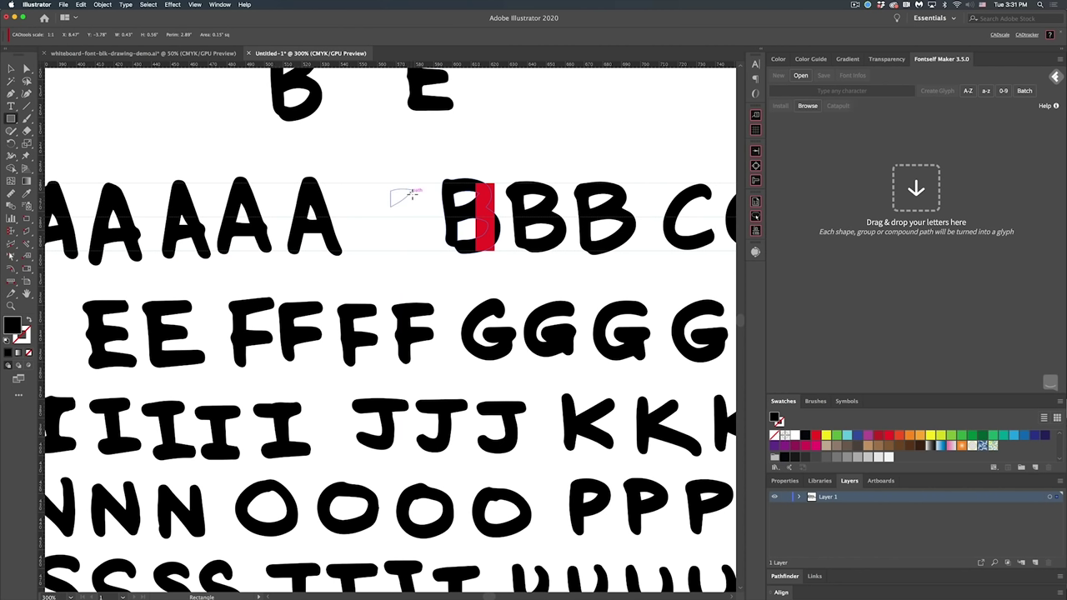
key(v)
drag(405, 186, 409, 257)
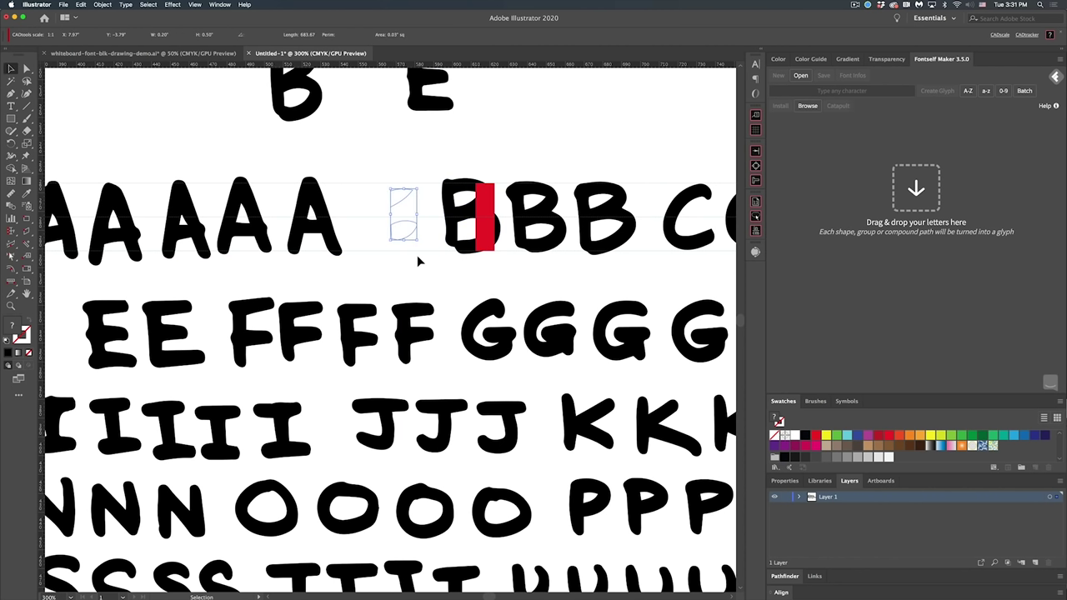
key(Delete)
key(ctrl+z)
key(Delete)
drag(326, 228, 415, 190)
drag(296, 204, 340, 251)
key(ctrl+z)
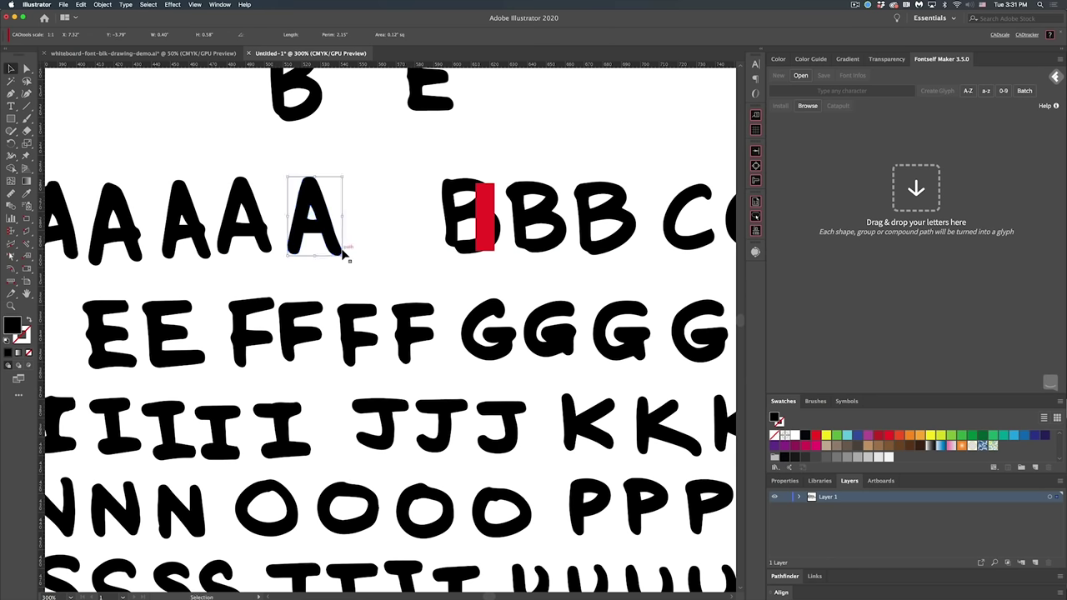
Move the E down into the gap between the last A and the remaining B's
click(400, 208)
drag(439, 118, 400, 217)
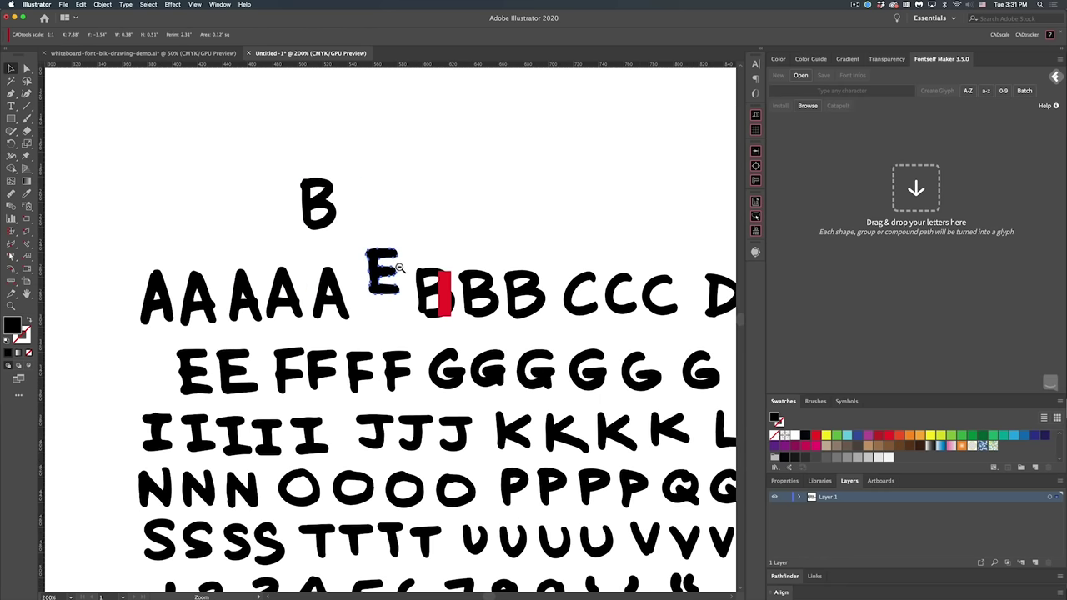
key(ctrl+minus)
key(ctrl+minus)
Undo the E's last move and the deletion of the first B's counter shapes
drag(415, 227, 378, 241)
key(super+z)
key(super+z)
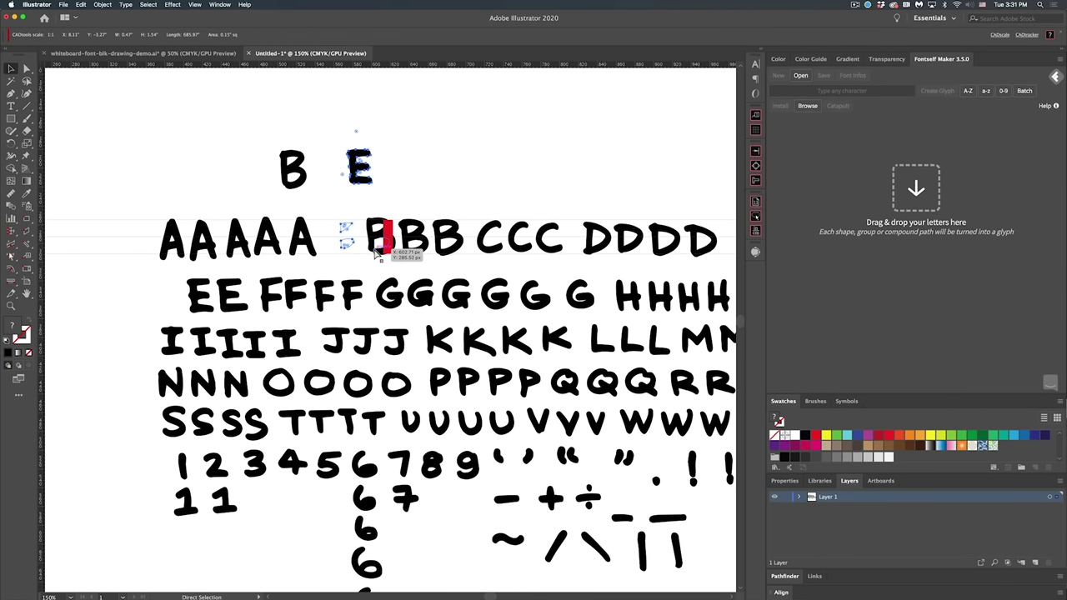
Delete the leftover inner counter shapes in the gap between the last A and the first remaining B
click(397, 188)
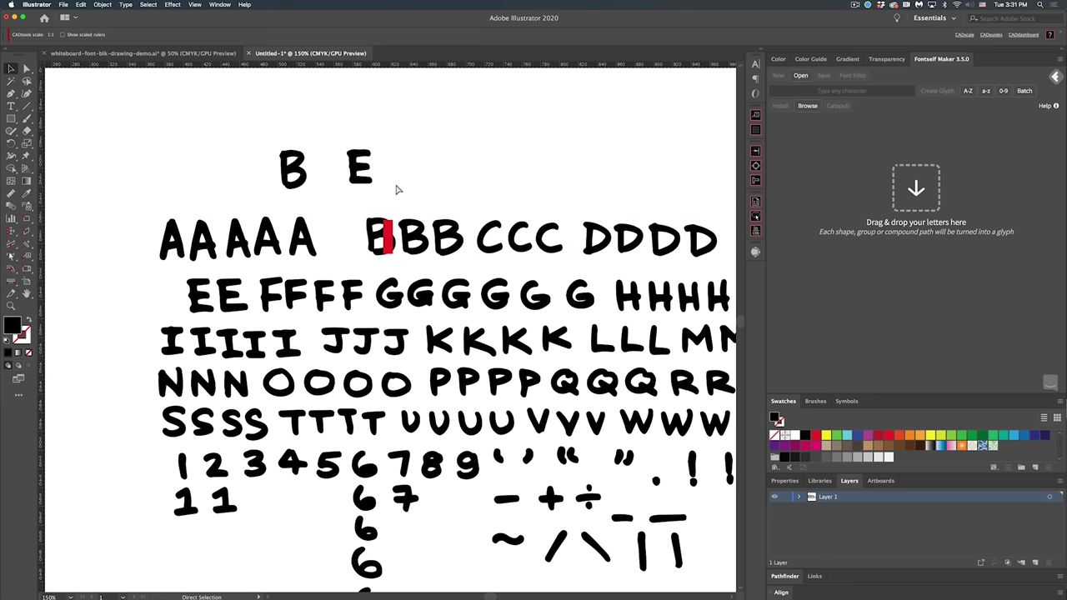
drag(306, 237, 515, 238)
click(359, 235)
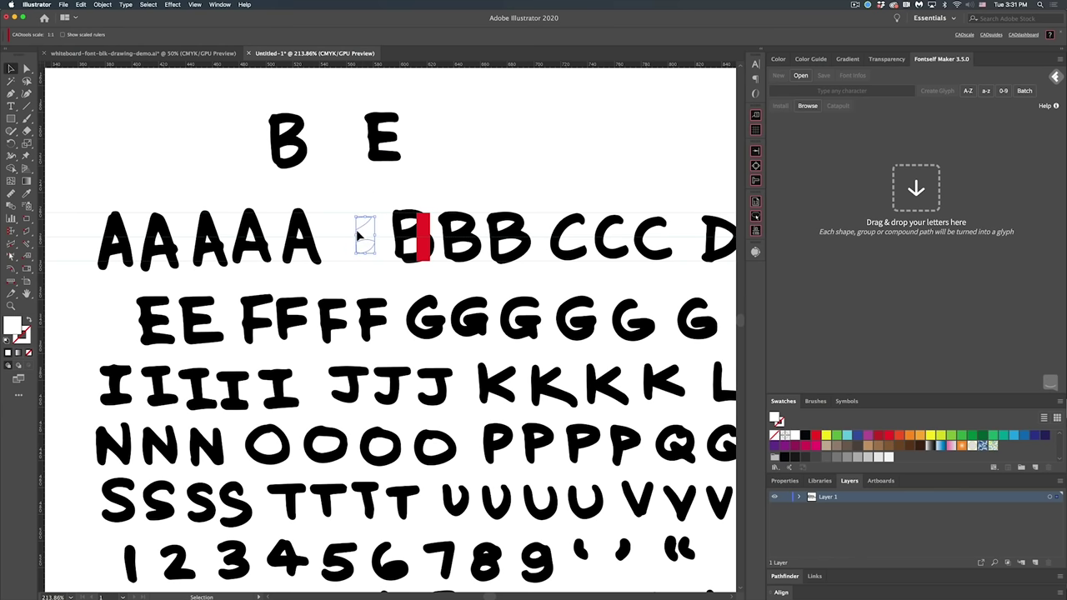
click(375, 191)
Move the E down into the gap beside the last A so it stands between the cap and baseline guides
drag(392, 164, 492, 299)
drag(391, 283, 434, 283)
key(a)
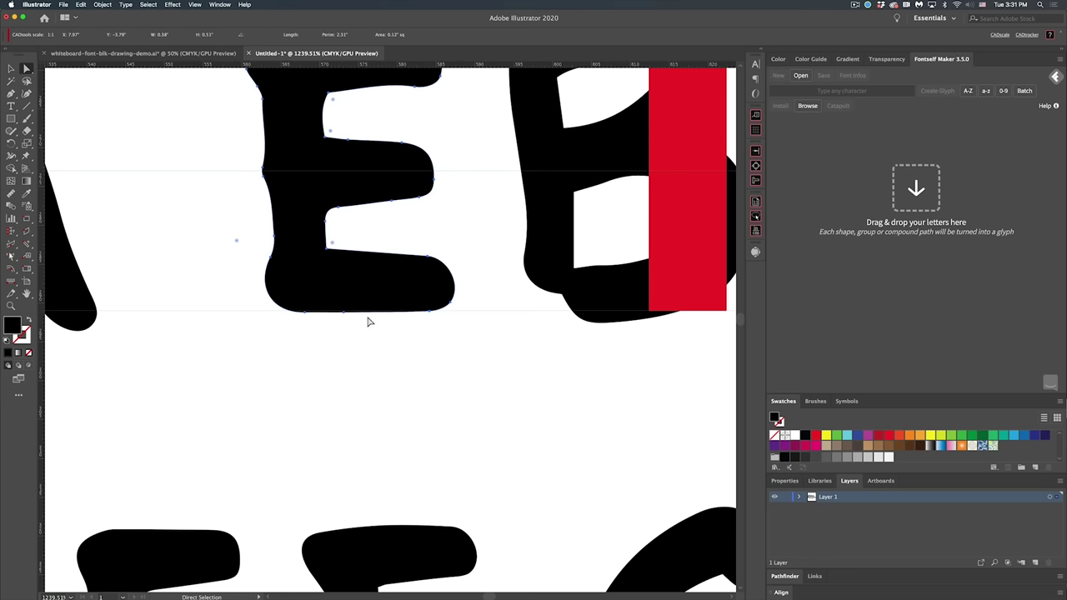
drag(368, 315, 369, 314)
drag(410, 248, 408, 396)
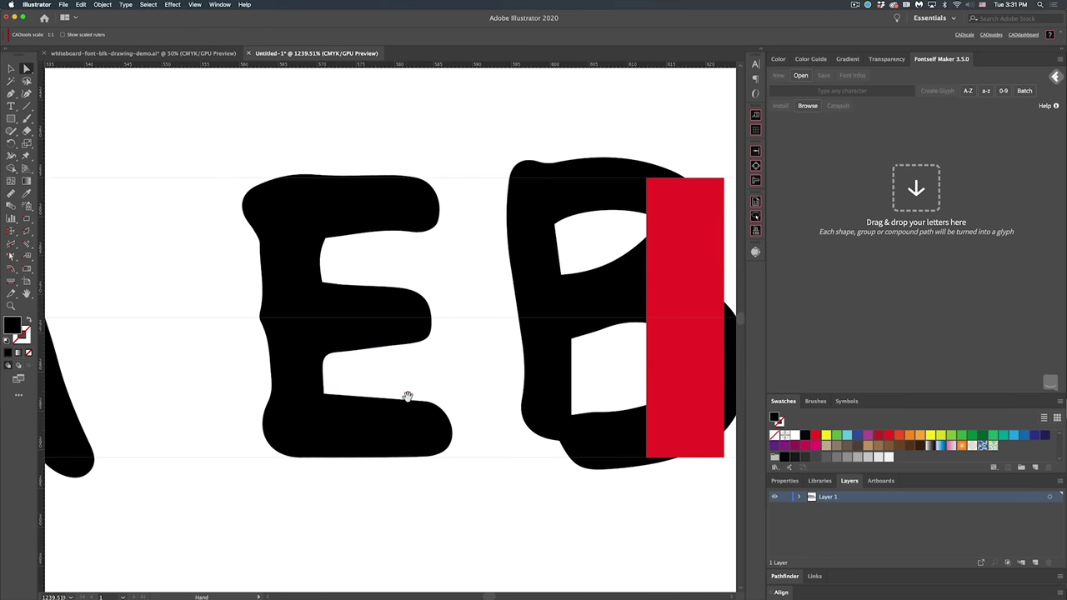
Move the red rectangle off the B and place it between the last A and the E, aligned to the guides
alt+super+click(453, 296)
drag(453, 297, 501, 283)
drag(595, 263, 301, 276)
drag(281, 277, 278, 278)
click(289, 171)
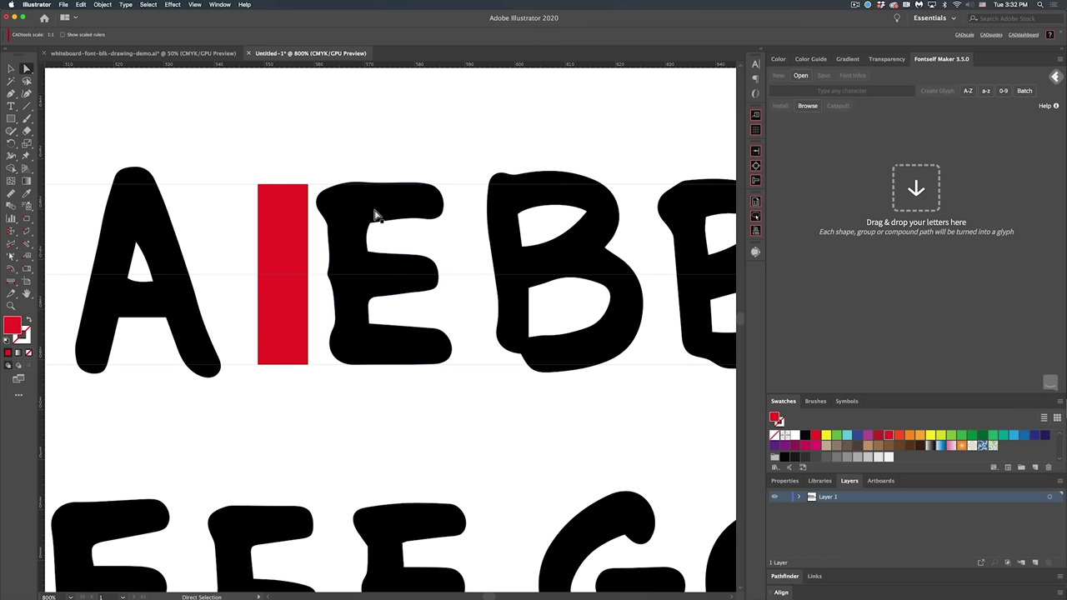
Turn the red rectangle into a horizontal bar as thick as the E's top arm, and copy it to the middle and baseline
mouse_move(283, 370)
mouse_down()
mouse_move(290, 218)
mouse_move(367, 190)
mouse_move(443, 192)
mouse_up()
drag(304, 212, 299, 358)
mouse_move(302, 220)
mouse_down()
mouse_move(302, 279)
mouse_move(351, 282)
mouse_up()
Add horizontal guides along the inner edges of the outer red bars and both edges of the middle bar
click(265, 249)
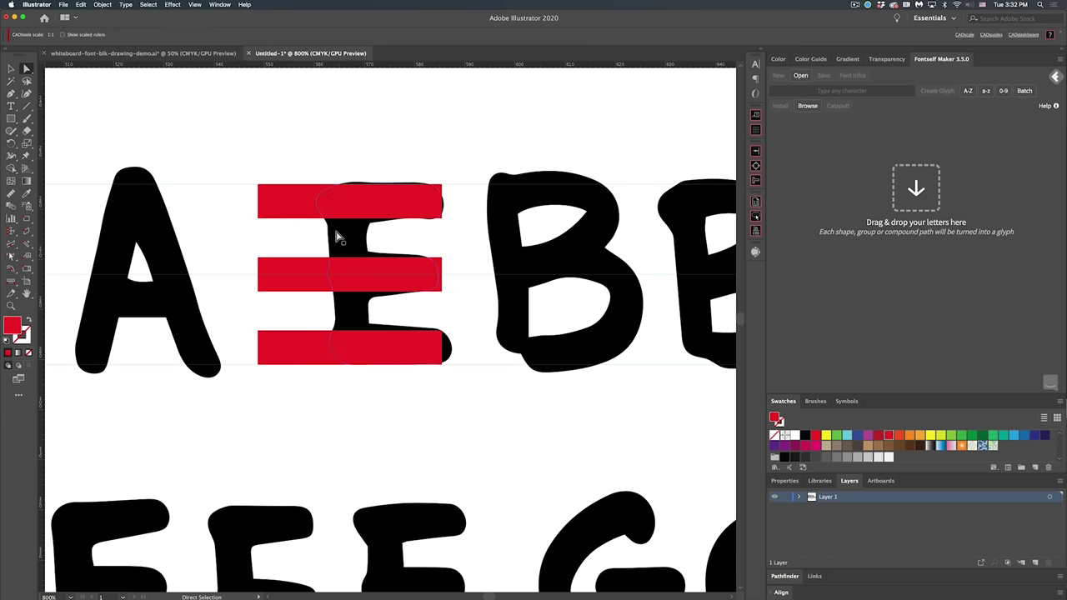
drag(396, 65, 255, 254)
drag(291, 65, 258, 331)
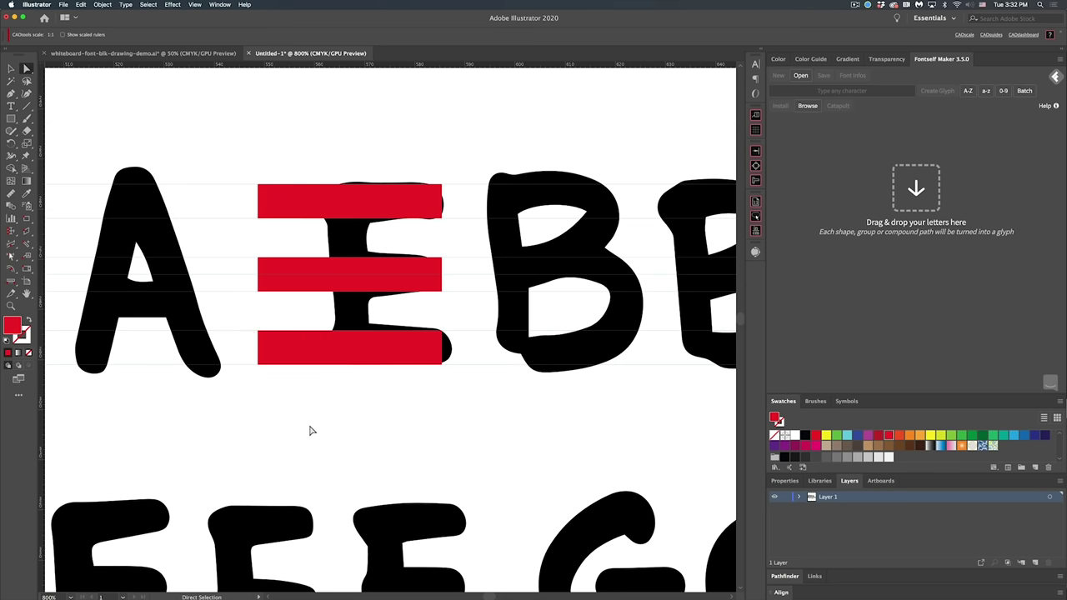
Copy one red bar, rotate the copy to vertical, and place it beside the last A with its upper end at the cap guide
drag(276, 167, 278, 370)
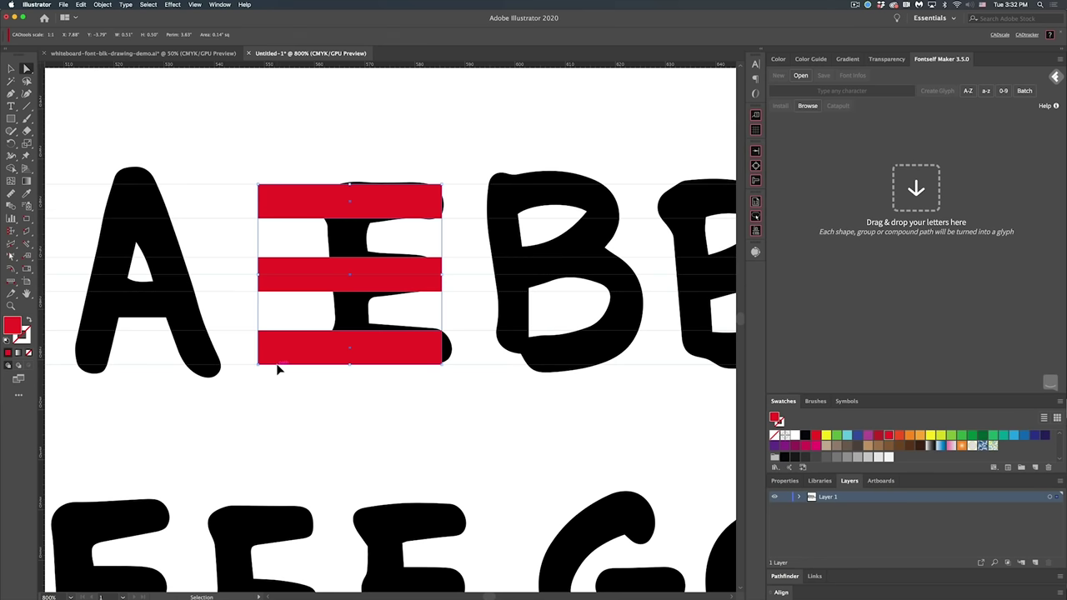
key(a)
drag(293, 284, 261, 269)
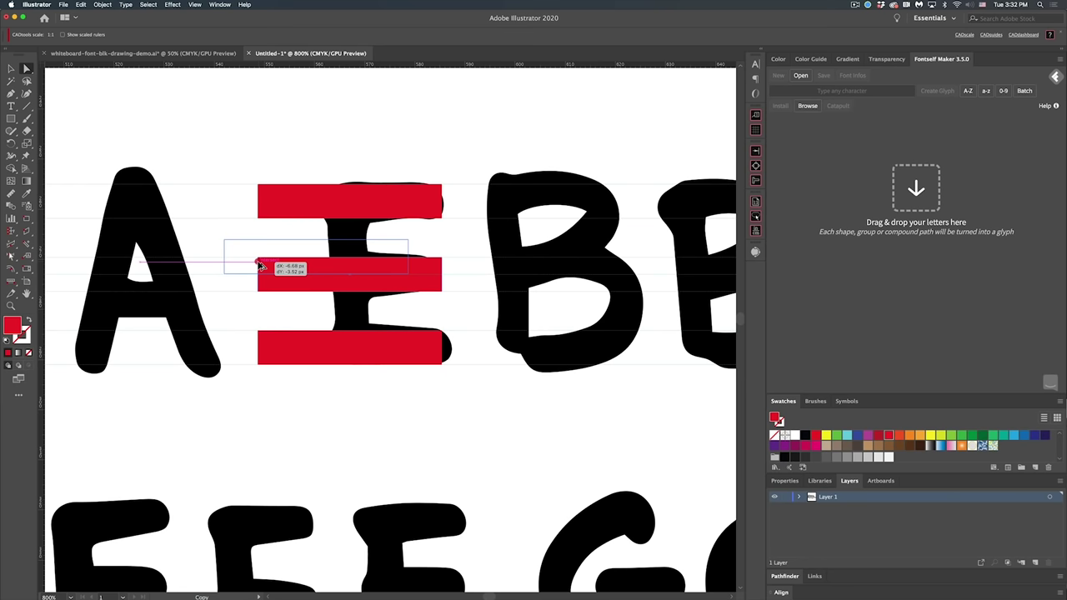
key(r)
drag(298, 374, 469, 296)
key(a)
drag(305, 210, 223, 243)
key(r)
key(a)
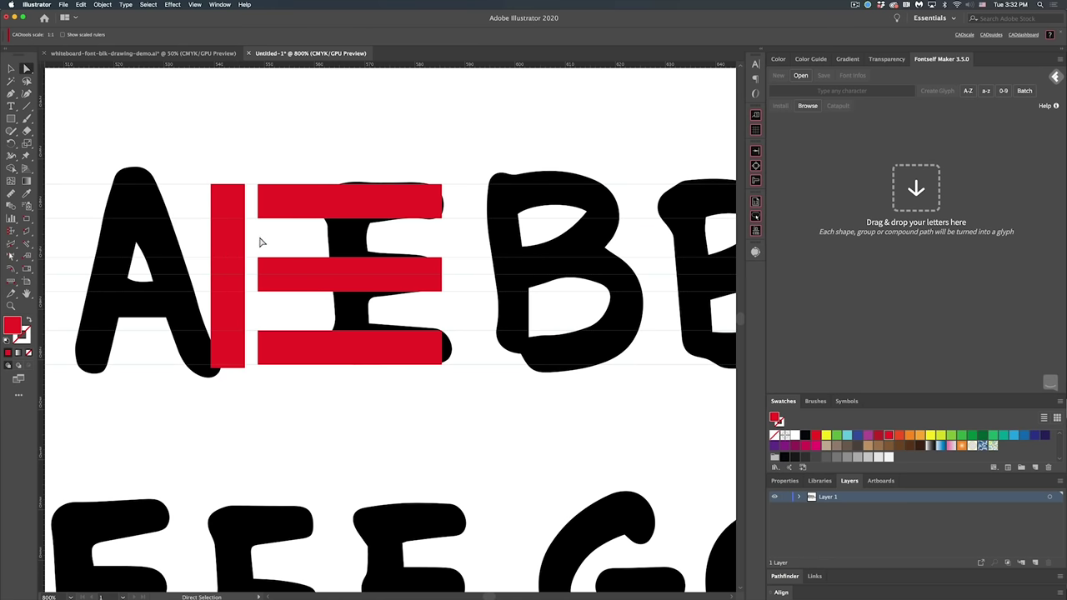
Delete the upper and lower horizontal red bars and move the middle one above the E
click(284, 212)
key(Delete)
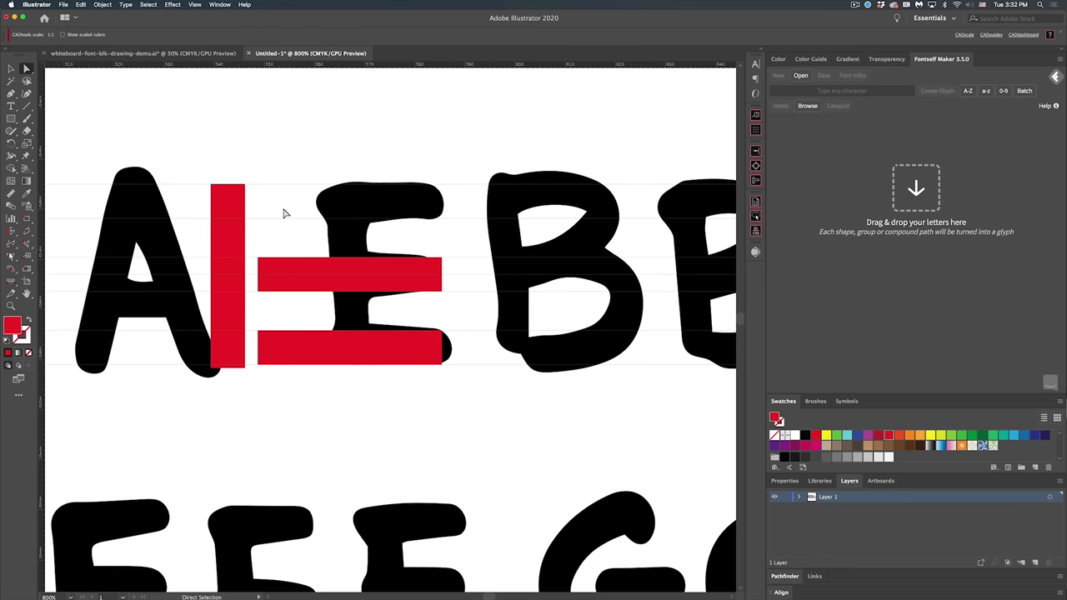
drag(283, 267, 281, 143)
click(287, 346)
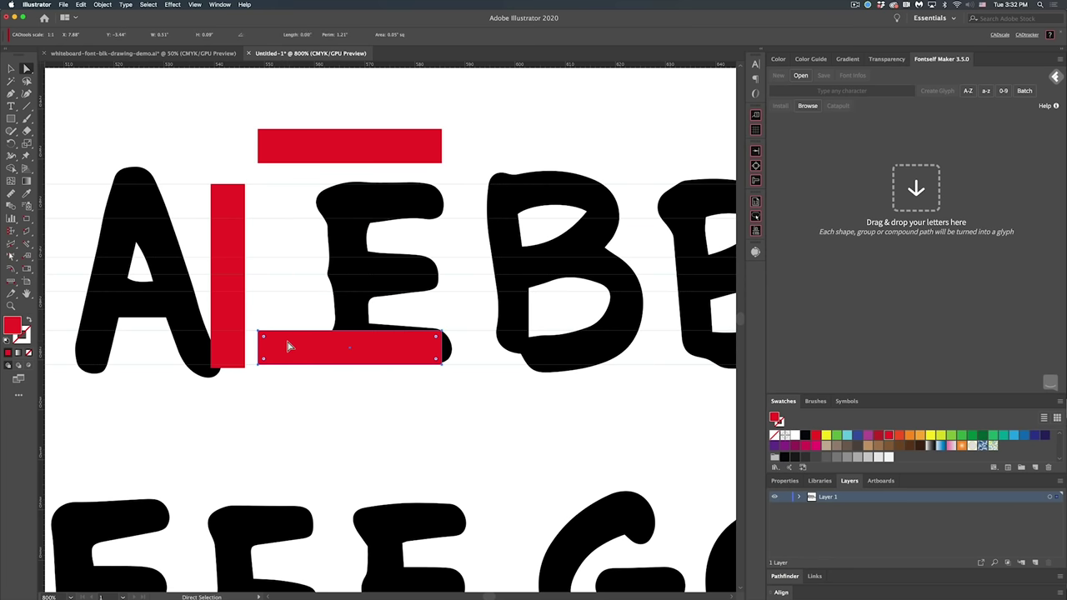
key(Delete)
Fit the vertical red bar's width to the E's stem, and move the bar up above the horizontal one
drag(231, 276, 350, 277)
drag(367, 241, 370, 241)
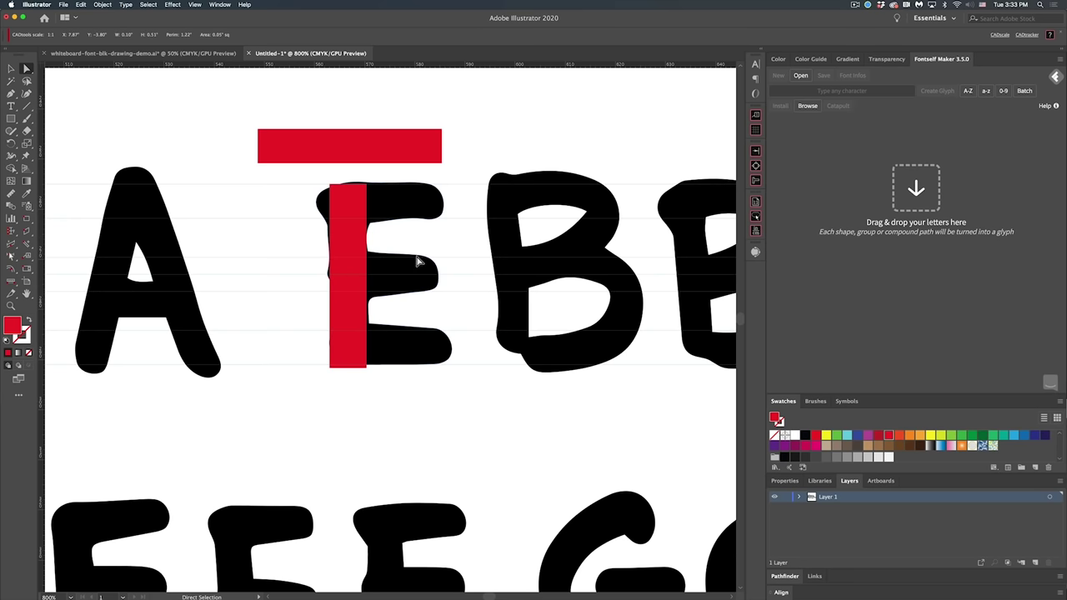
alt+click(405, 347)
drag(395, 334, 427, 389)
drag(381, 332, 382, 194)
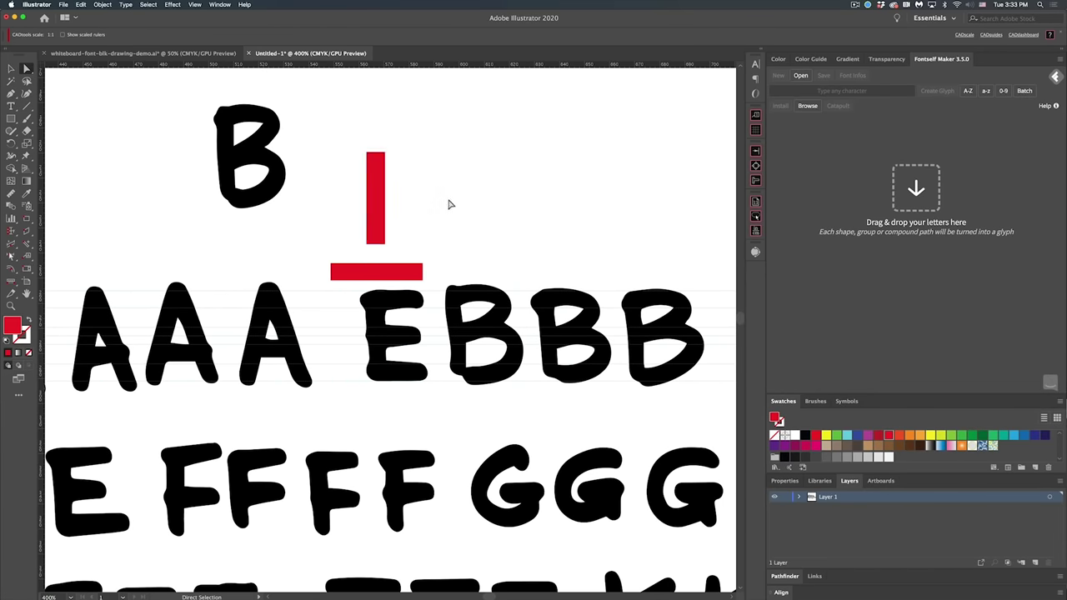
Move the horizontal red bar up so its left end meets the middle of the vertical bar's right edge
click(421, 267)
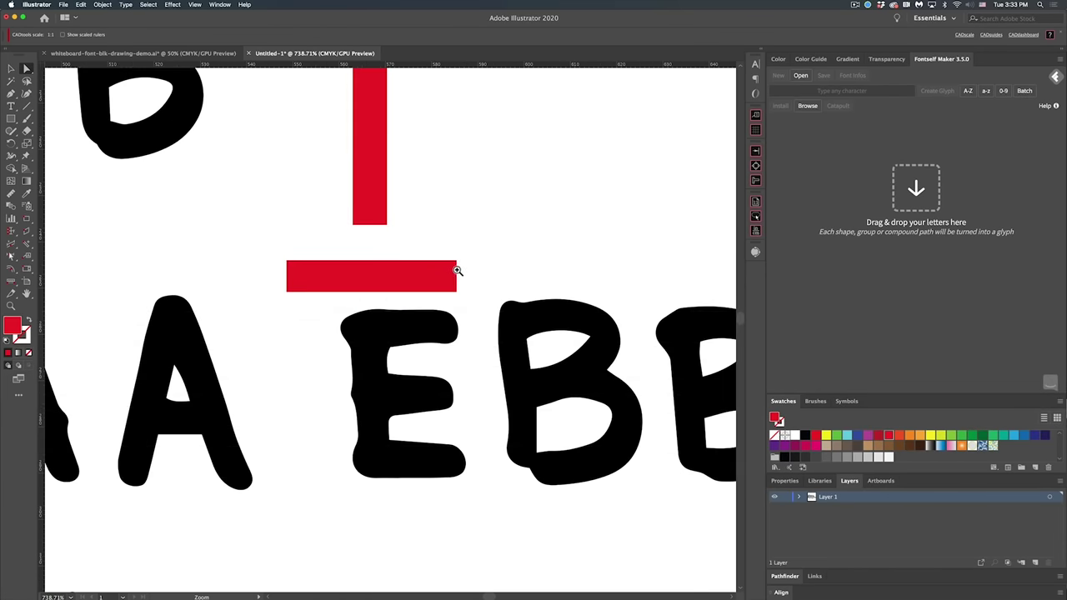
scroll(411, 261, up, 2)
alt+super+click(411, 261)
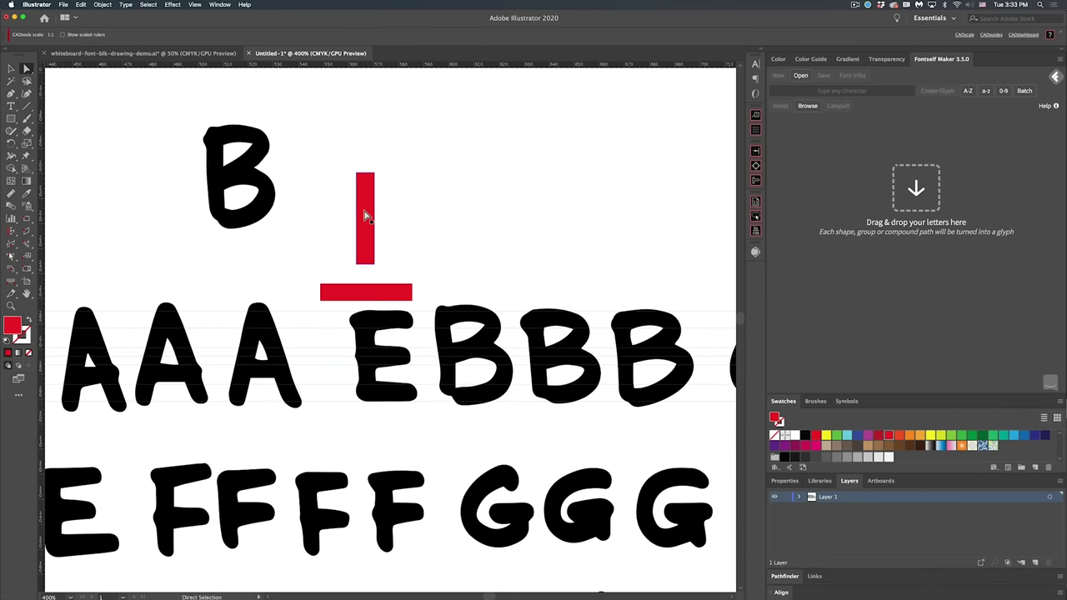
drag(372, 292, 425, 222)
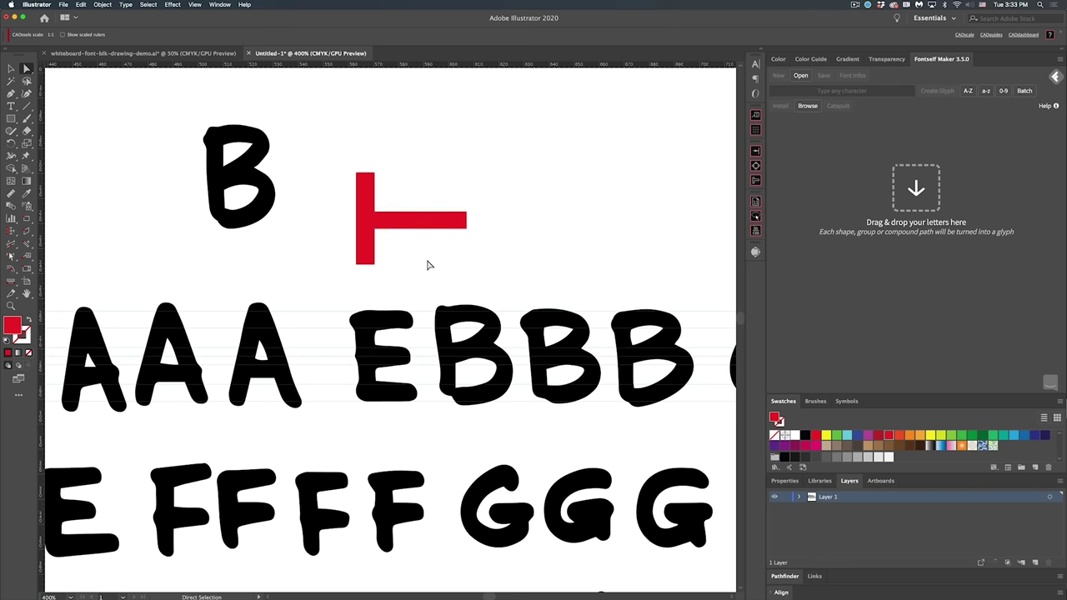
Examine how the E and its neighbouring letters sit against the guides
drag(393, 286, 417, 276)
drag(407, 321, 417, 217)
key(super+space)
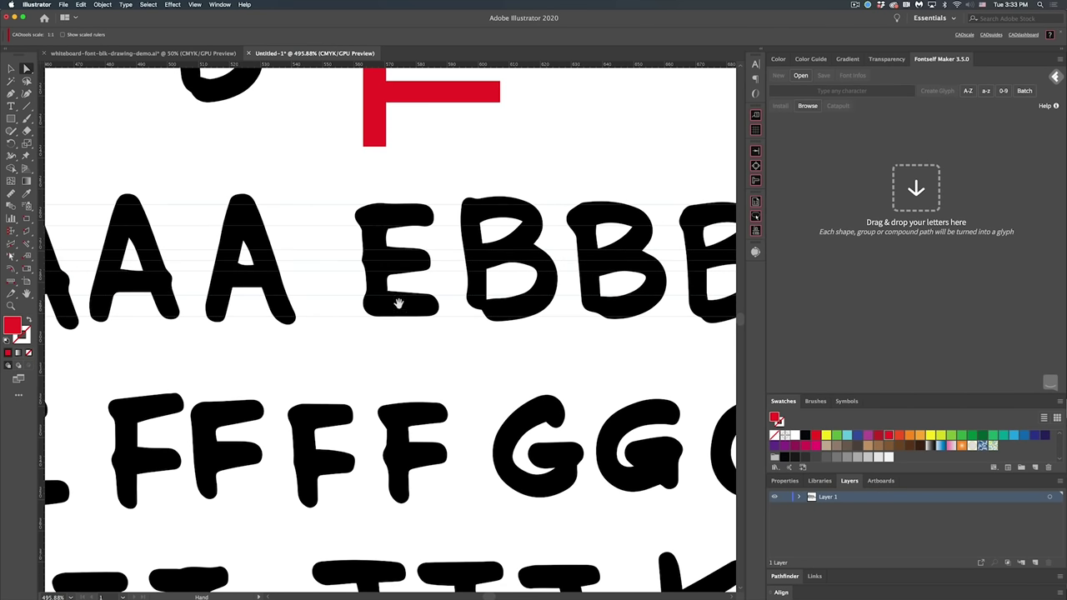
scroll(381, 305, down, 1)
drag(381, 309, 340, 354)
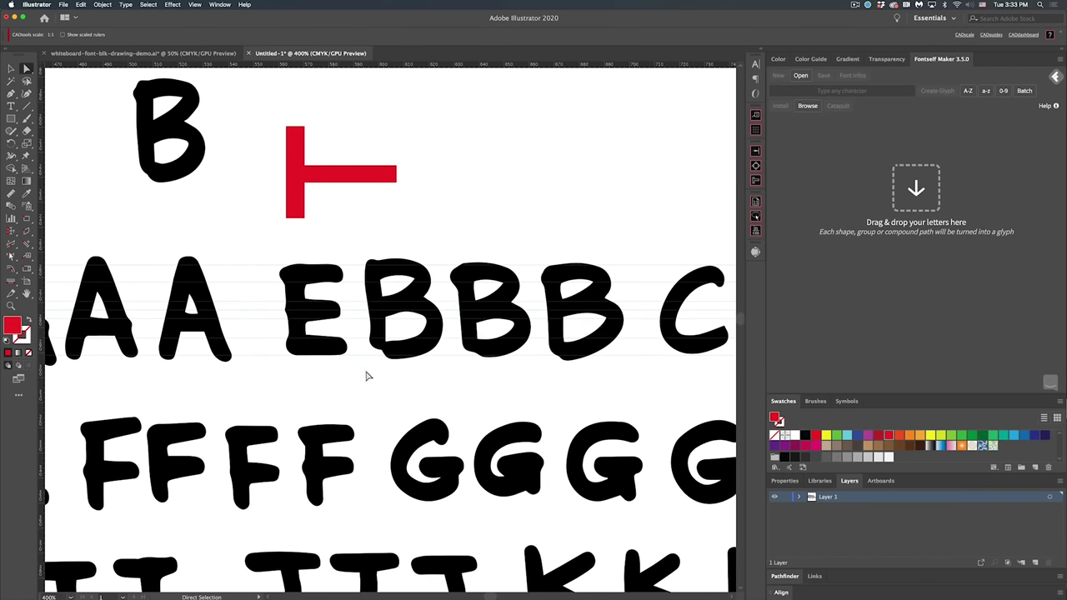
scroll(359, 372, down, 2)
drag(409, 374, 301, 397)
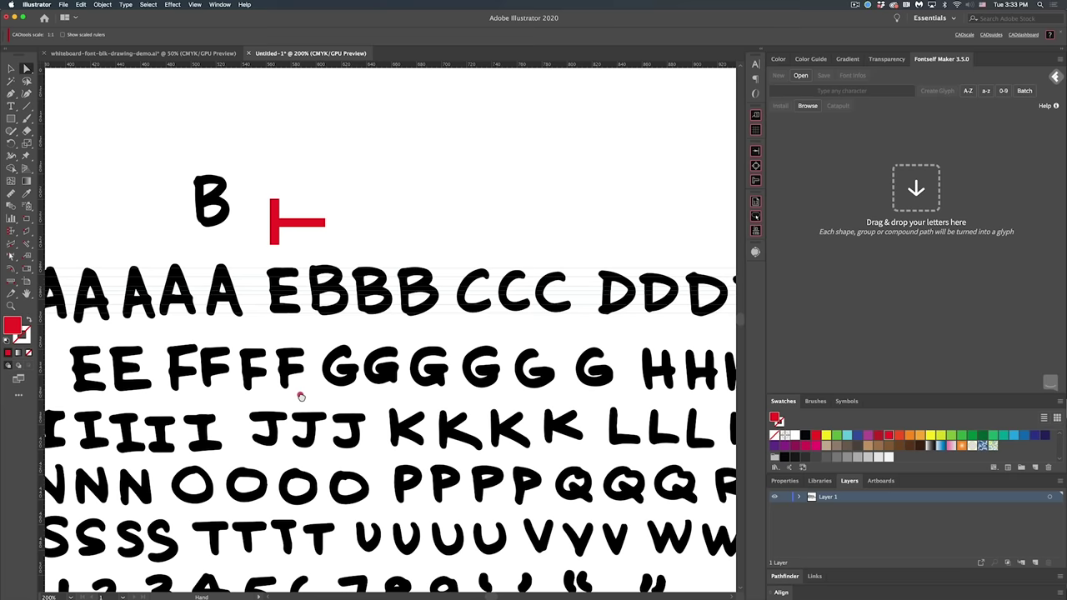
scroll(350, 342, up, 4)
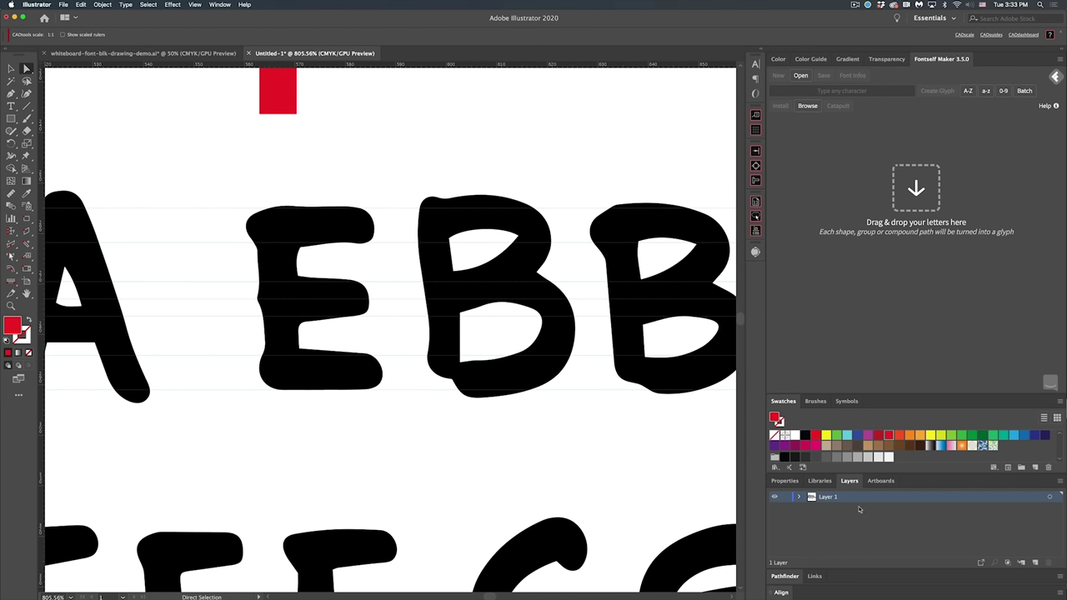
Expand Layer 1 and hide the inner guides, keeping only the outer two guides visible
click(798, 498)
scroll(875, 518, down, 1)
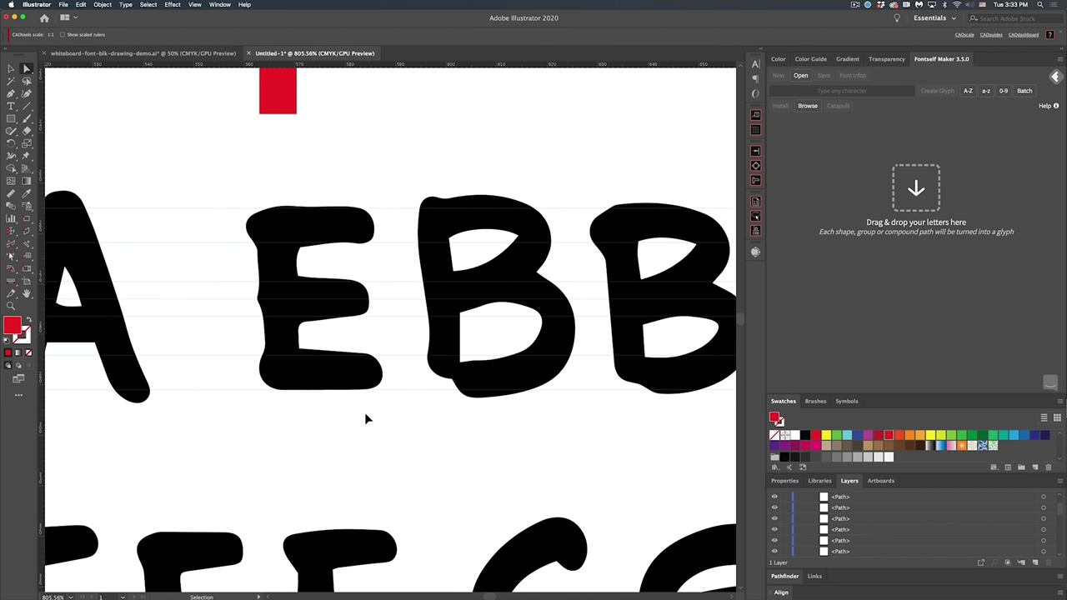
click(407, 382)
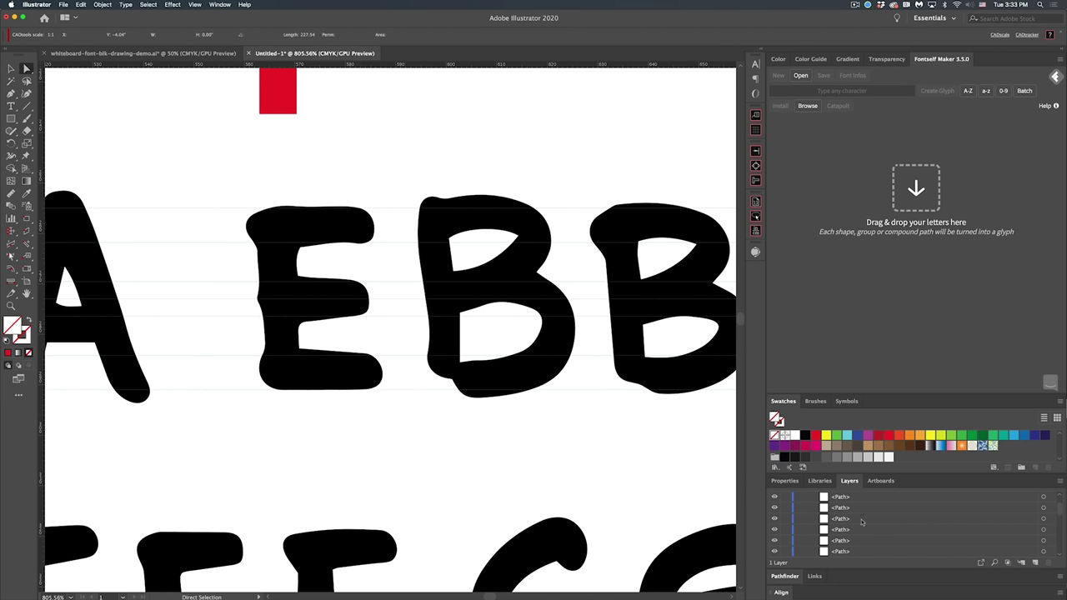
key(Delete)
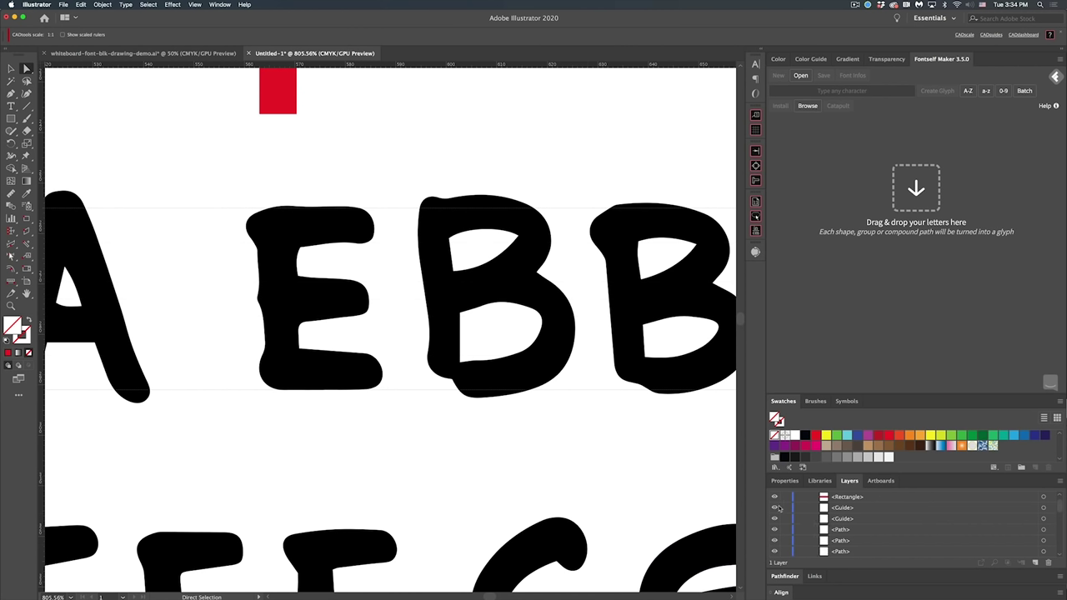
Identify the guide under the E by toggling guide visibility, and rename it "baseline"
click(776, 510)
click(776, 520)
double_click(836, 519)
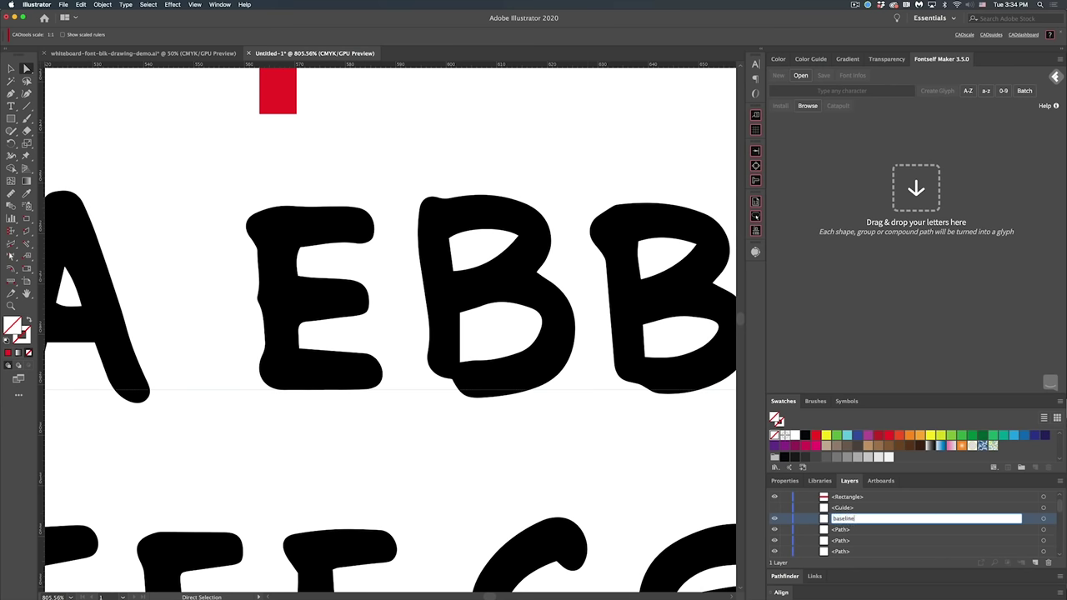
text(baseline)
key(Return)
scroll(857, 530, up, 3)
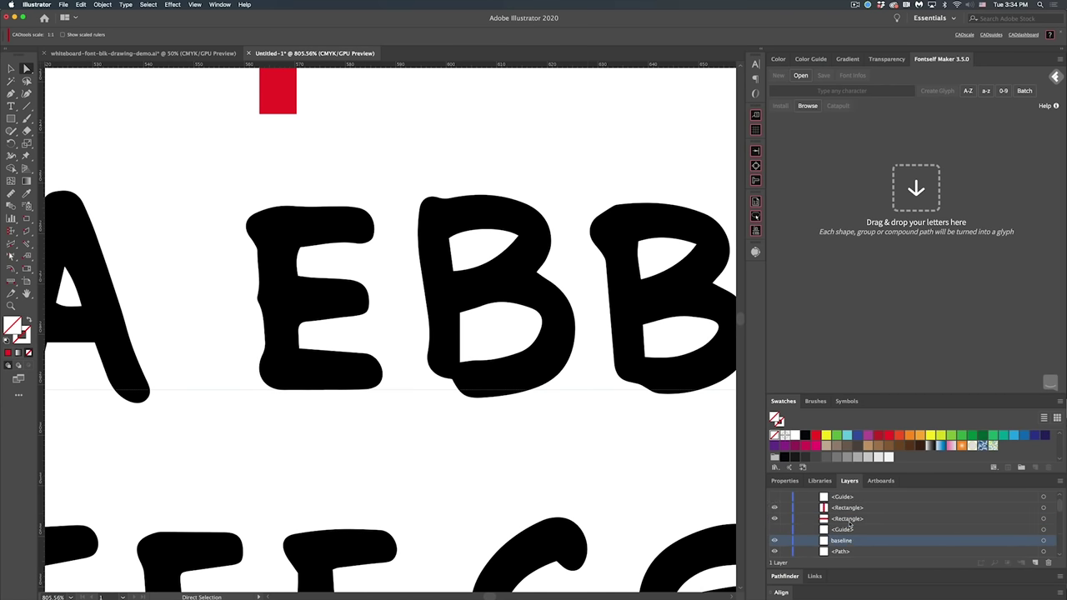
Show the guide at the top of the E again and rename it "capline"
click(776, 541)
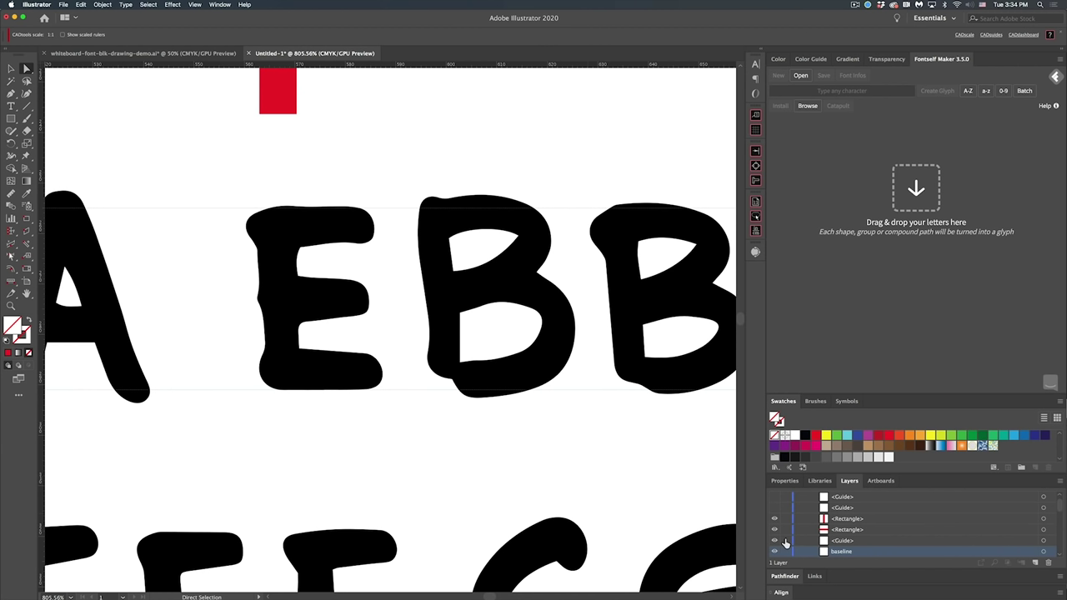
double_click(836, 540)
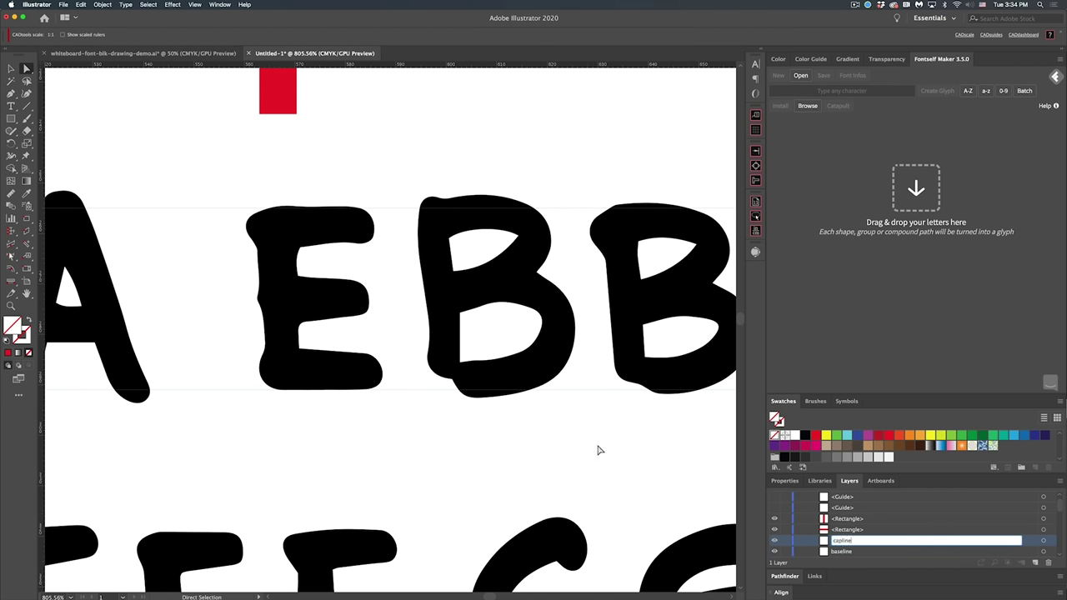
key(Return)
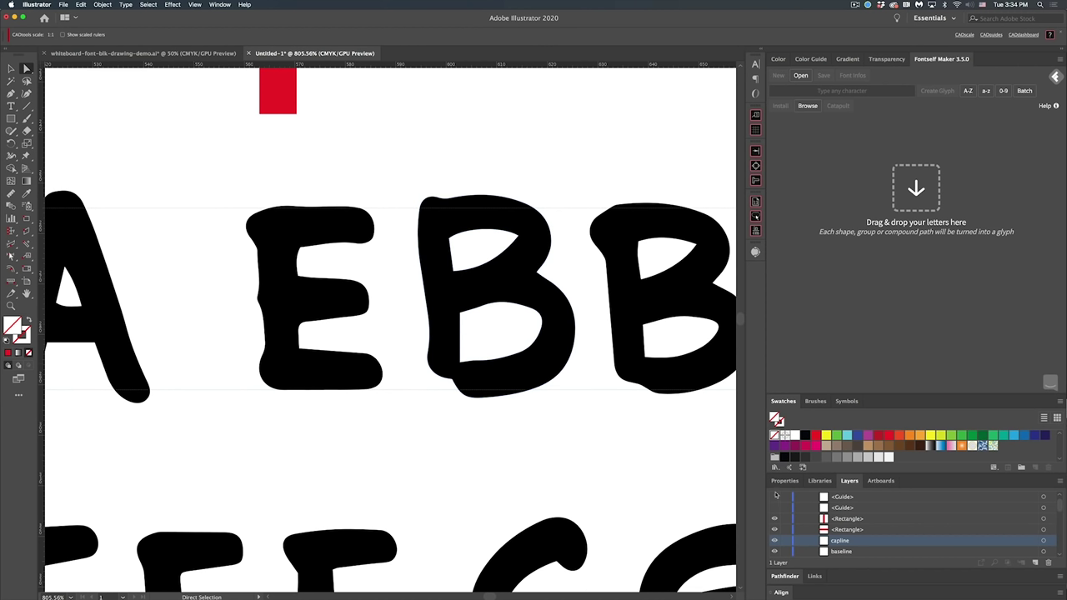
Make all the hidden inner guides visible again and collapse Layer 1
scroll(798, 523, up, 2)
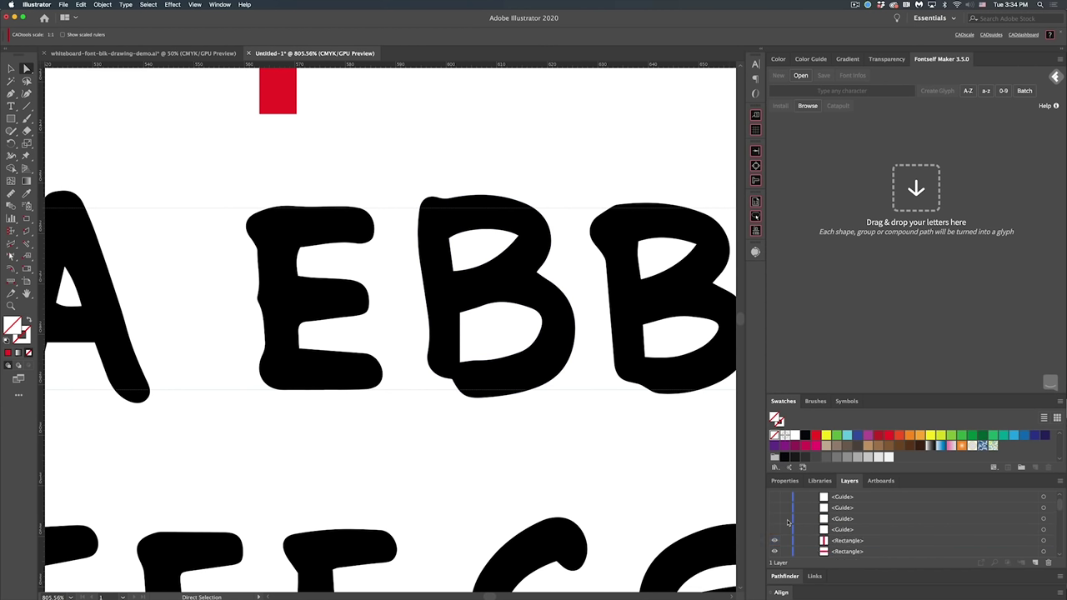
drag(775, 530, 774, 508)
scroll(774, 514, up, 2)
click(774, 508)
click(774, 519)
click(801, 498)
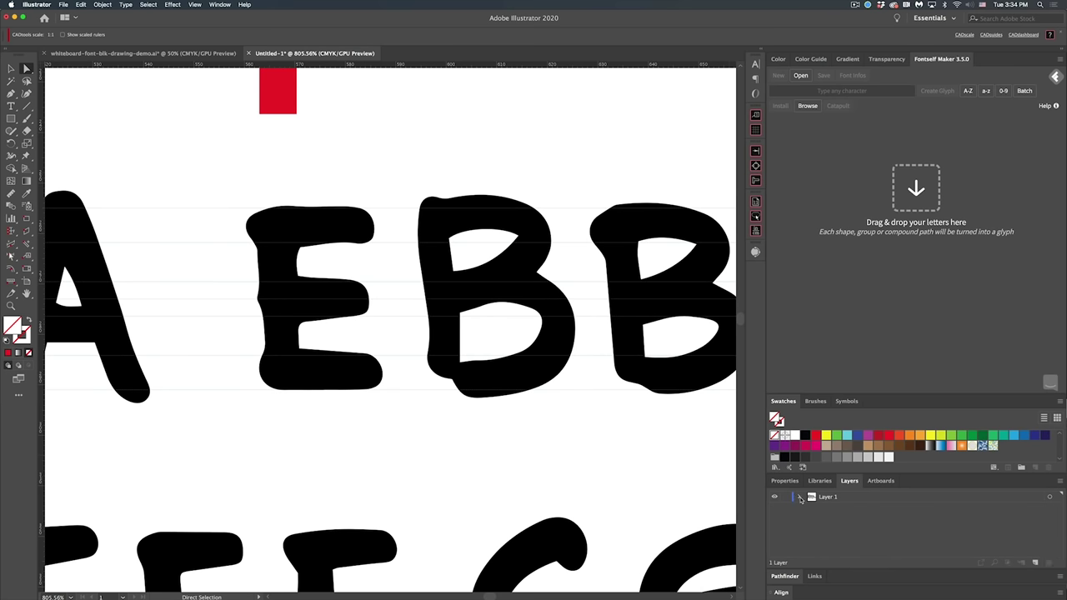
Examine the complete character sheet and its guides on the artboard
drag(381, 413, 426, 402)
alt+super+click(407, 410)
alt+super+click(392, 400)
drag(386, 355, 405, 414)
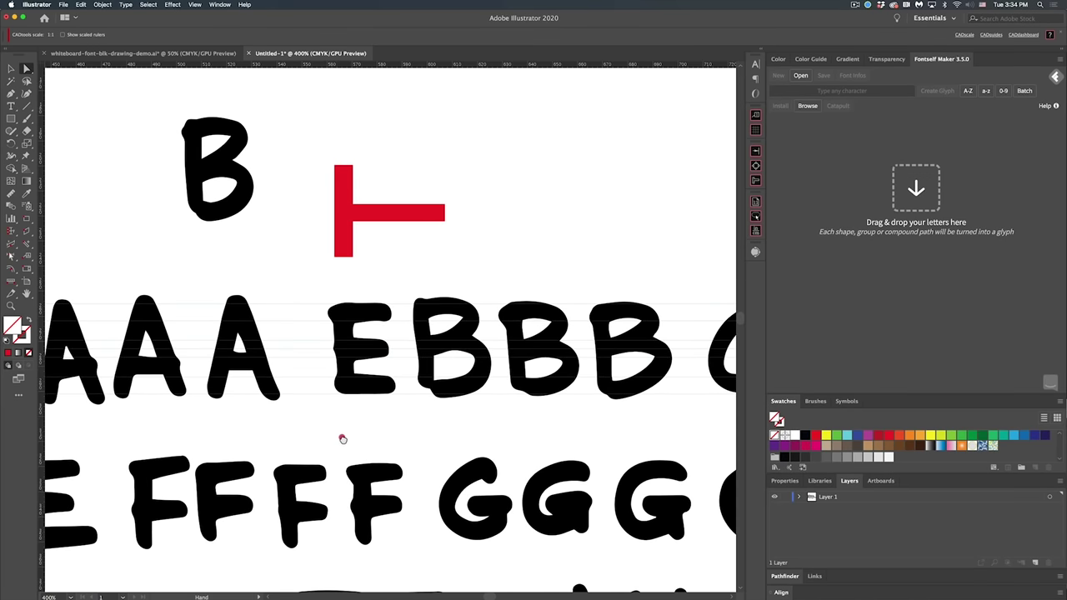
alt+super+click(381, 426)
alt+super+click(381, 426)
alt+super+click(380, 427)
alt+super+click(380, 427)
alt+super+click(385, 417)
alt+super+click(399, 387)
key(v)
drag(620, 417, 249, 293)
key(super+z)
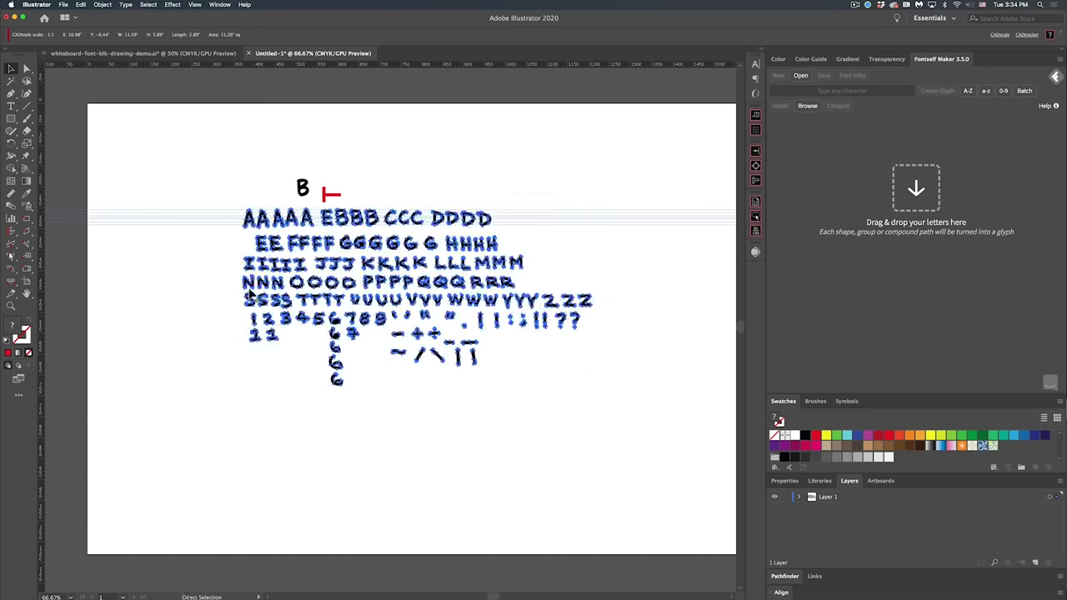
key(alt)
key(v)
click(202, 320)
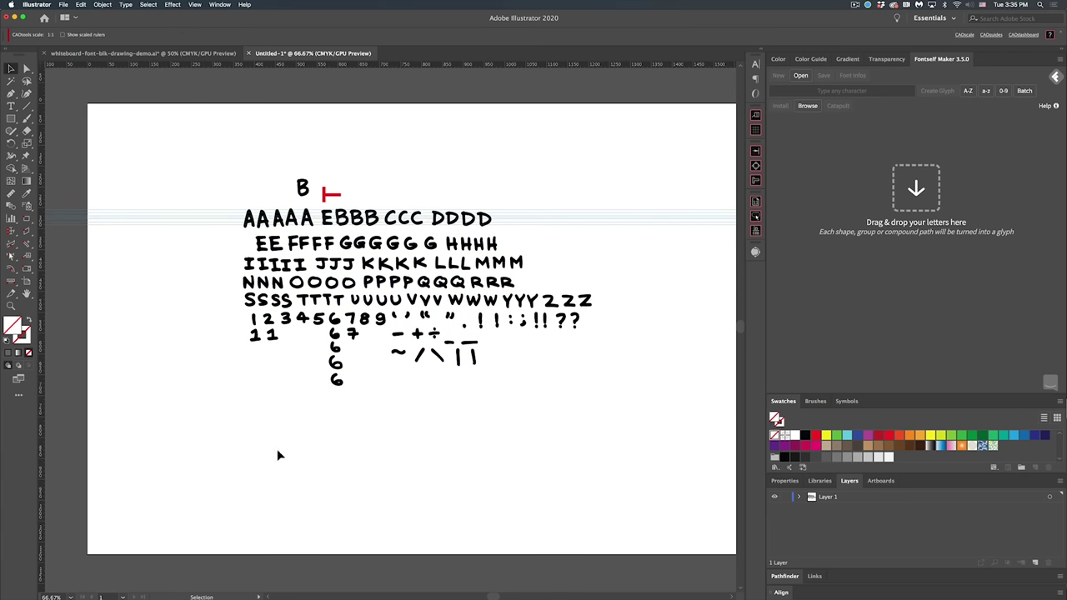
Move all the rows of letters, numbers and symbols down clear of the guides, leaving the separate B and red bars in place
drag(640, 388, 147, 217)
drag(260, 226, 268, 300)
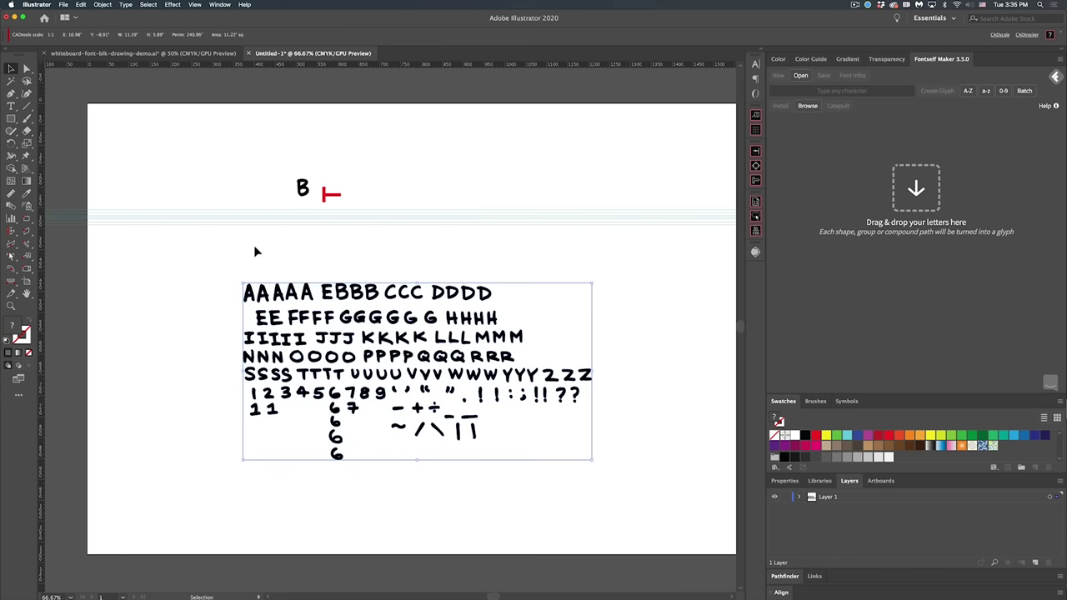
Place one A, one B and one C from the character sheet side by side on the guides
click(351, 247)
key(space)
key(super+space)
drag(327, 252, 414, 306)
drag(434, 351, 282, 174)
click(402, 262)
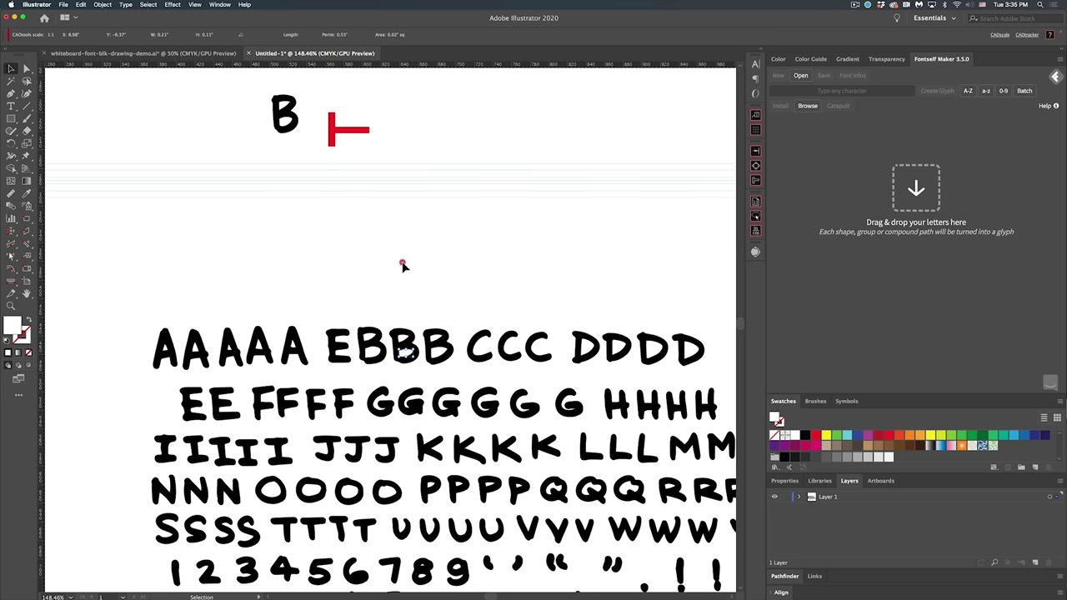
drag(407, 336, 301, 174)
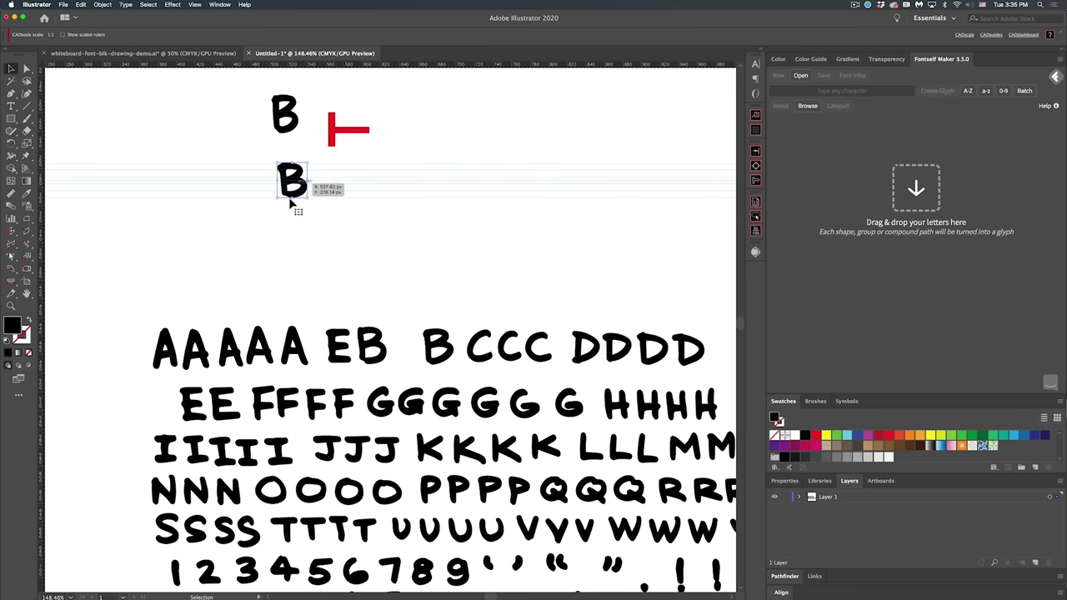
drag(271, 352, 269, 185)
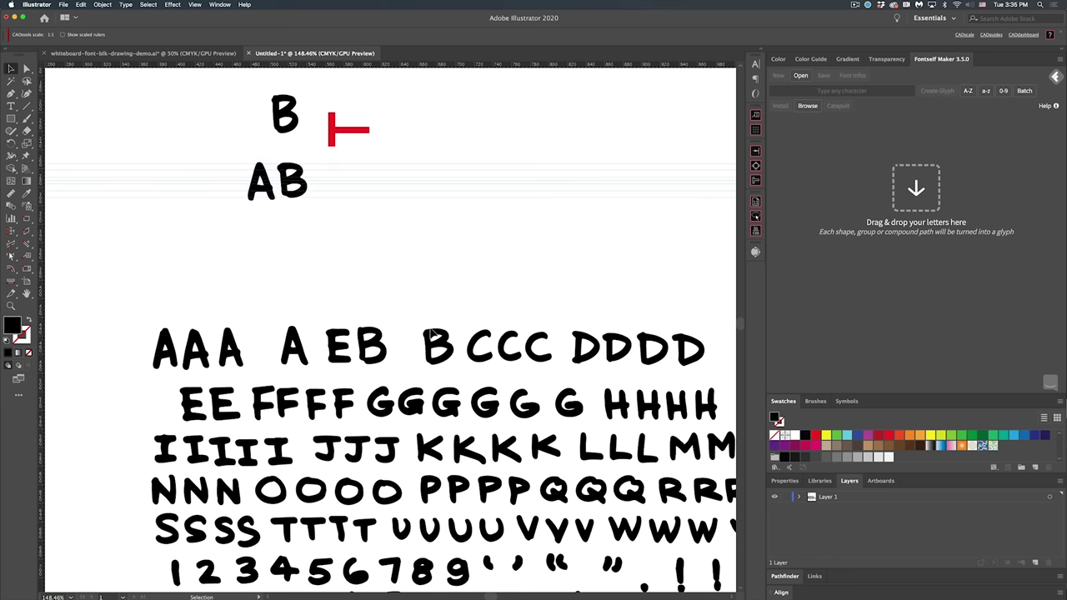
drag(467, 338, 331, 189)
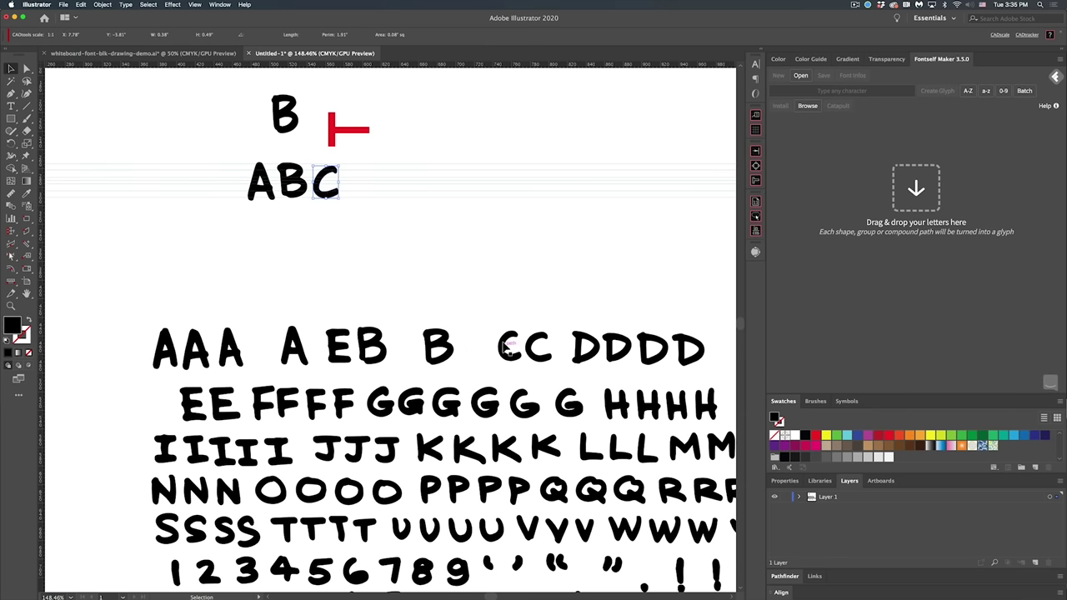
click(413, 298)
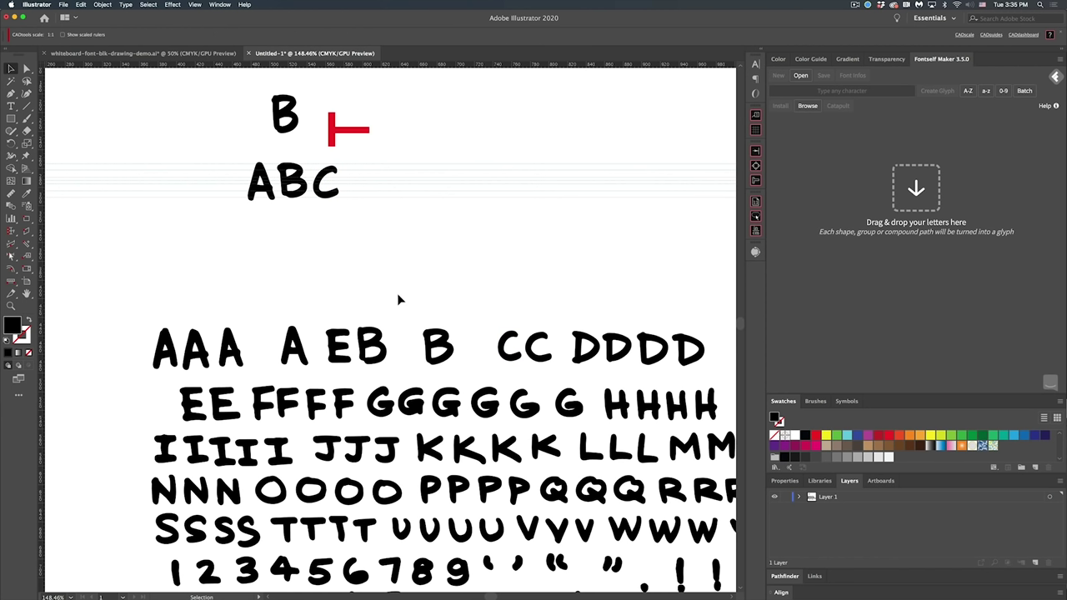
Add a D after the C and reposition the ABCD row on the guides, starting further left
drag(640, 357, 148, 292)
drag(642, 154, 164, 209)
key(Delete)
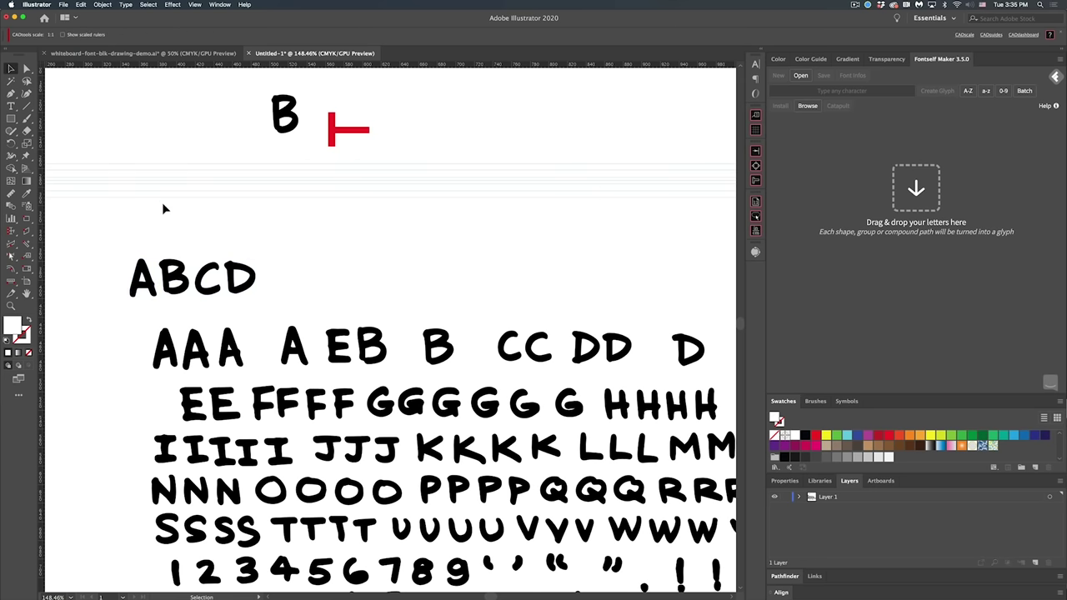
key(super+y)
key(super+y)
drag(136, 231, 280, 307)
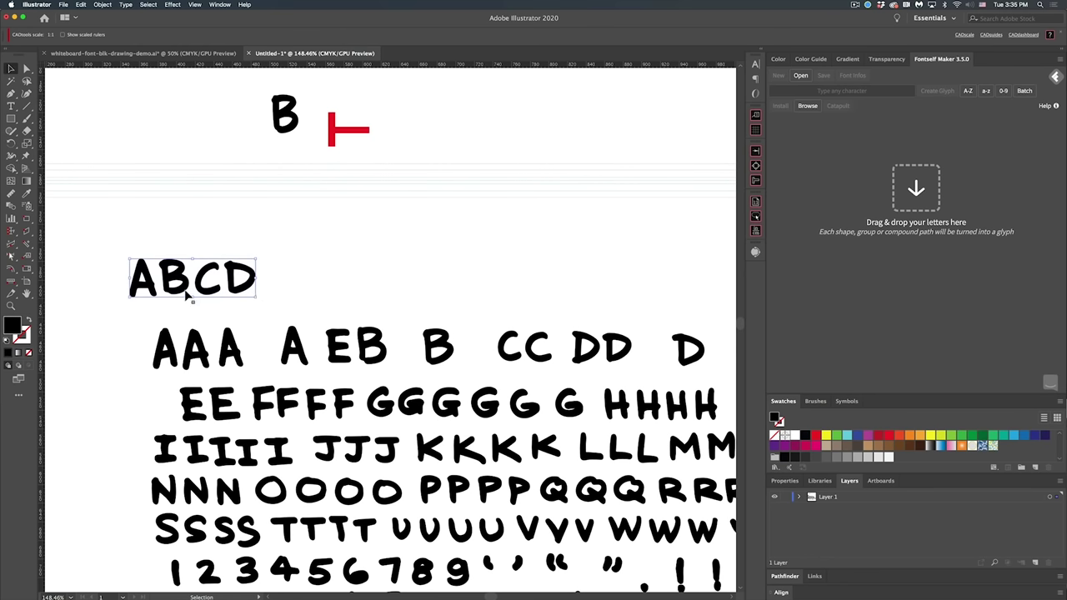
drag(180, 298, 247, 200)
click(270, 234)
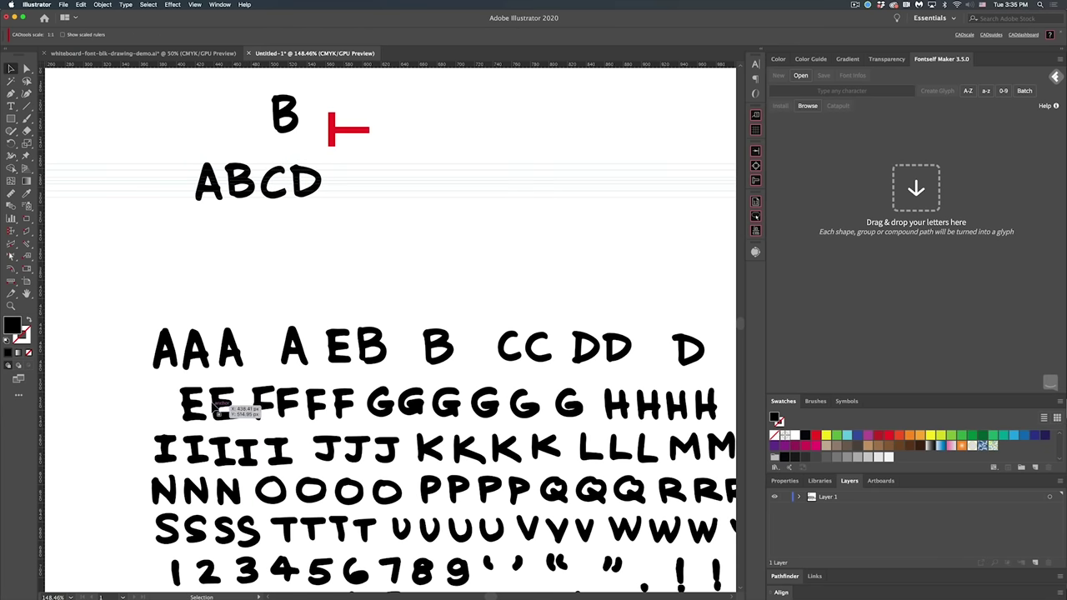
Place an E and an F from the character sheet after the D on the guides
scroll(302, 338, up, 1)
scroll(302, 338, up, 2)
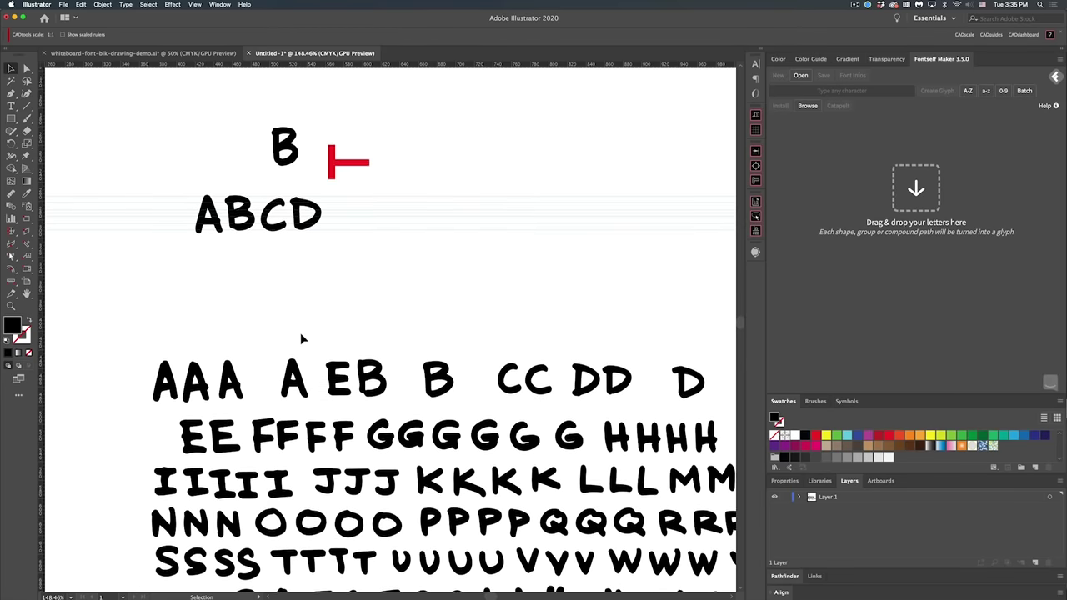
drag(213, 440, 327, 216)
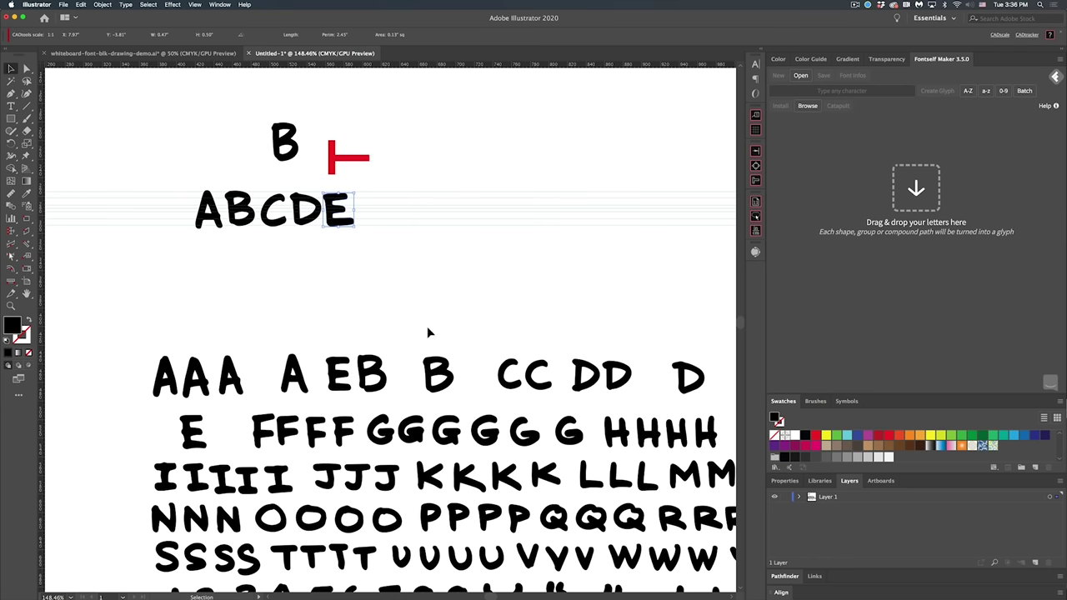
drag(342, 434, 369, 210)
scroll(479, 417, right, 2)
scroll(479, 417, down, 1)
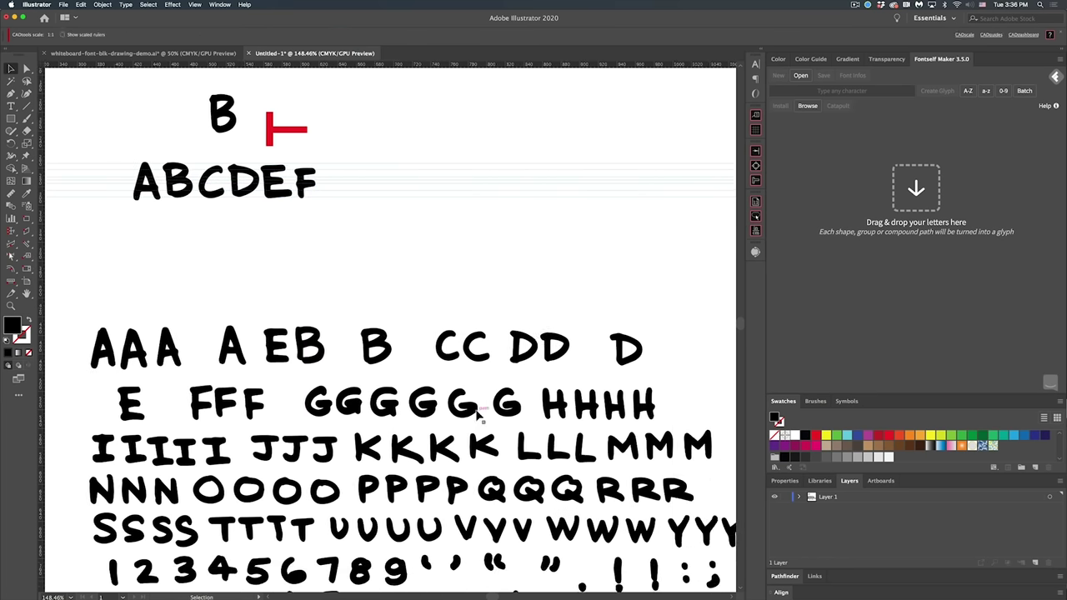
Place a G, an H and an I from the character sheet after the F on the guides
drag(319, 405, 348, 179)
drag(555, 404, 382, 180)
scroll(382, 180, down, 1)
drag(134, 425, 400, 157)
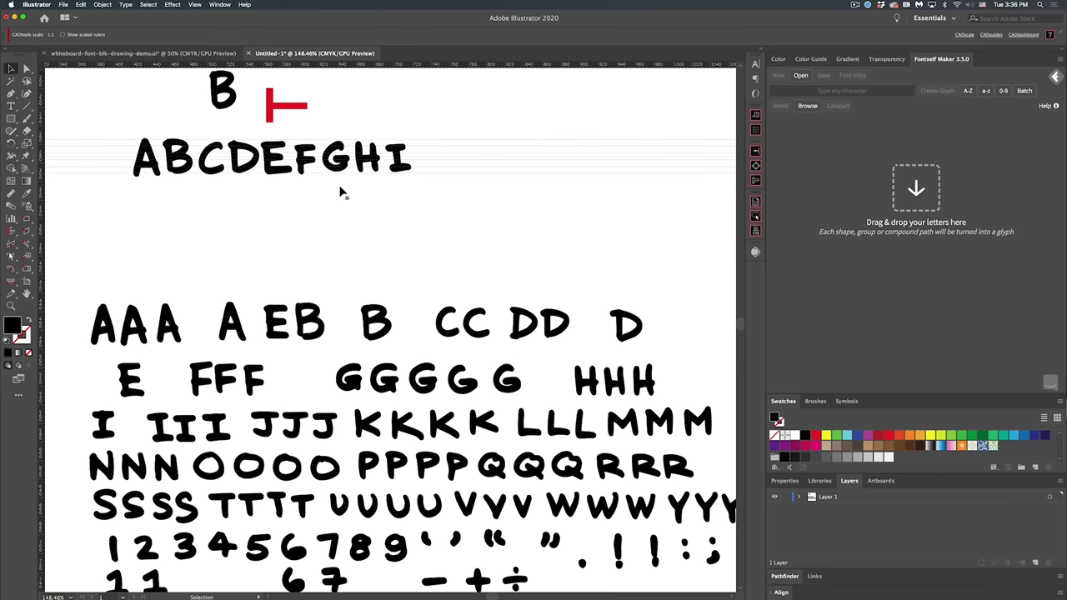
Raise the upper anchor points of the C in the guide row so its top reaches the uppermost guide
drag(369, 170, 464, 211)
drag(384, 174, 564, 233)
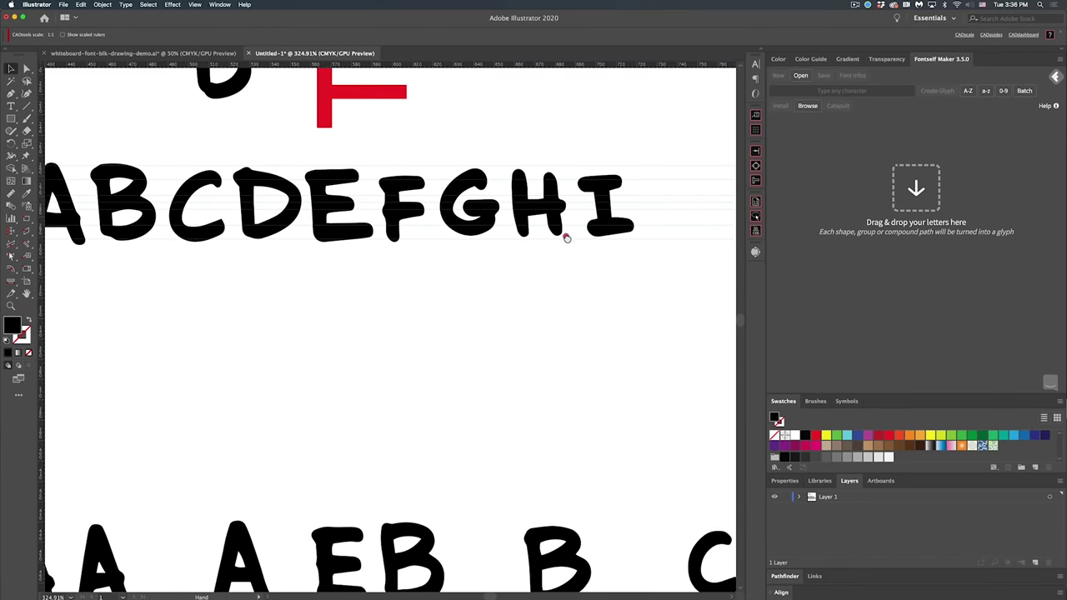
drag(191, 238, 71, 223)
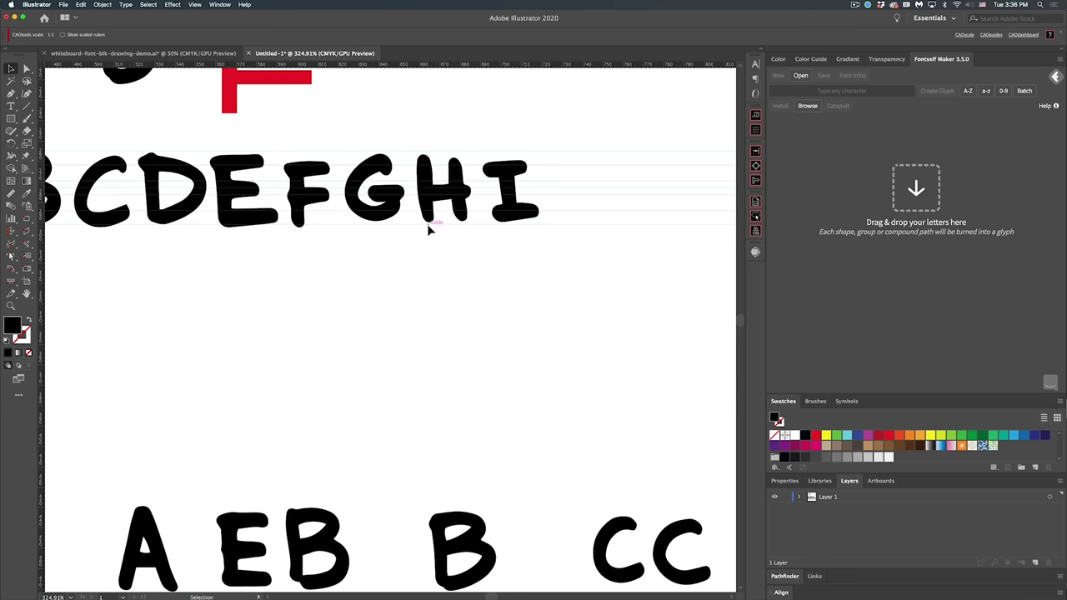
drag(155, 237, 460, 293)
drag(388, 276, 409, 269)
scroll(410, 284, up, 3)
click(440, 289)
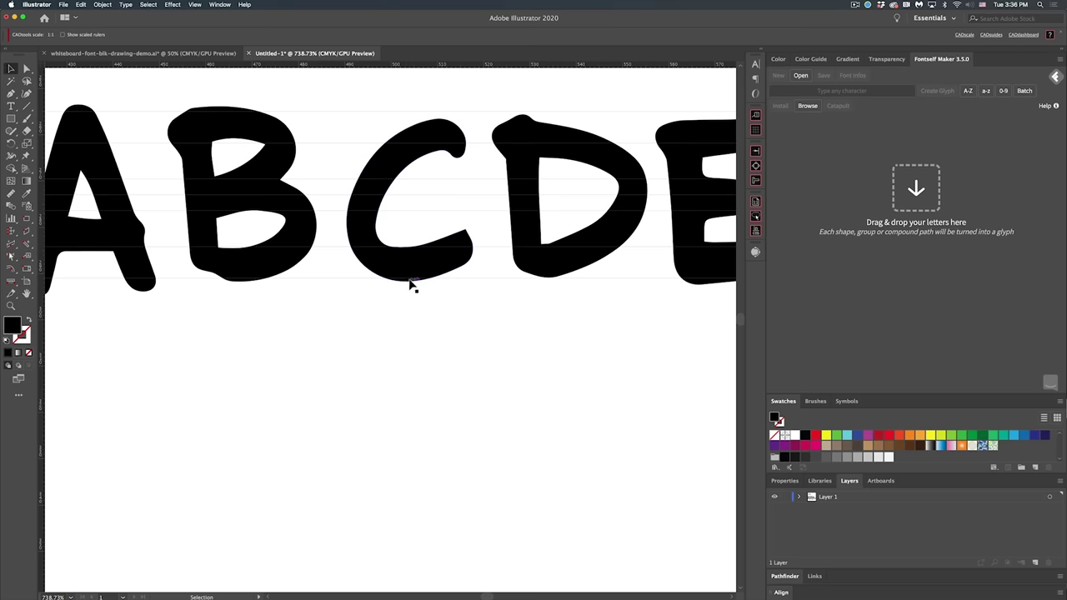
scroll(410, 286, up, 2)
key(a)
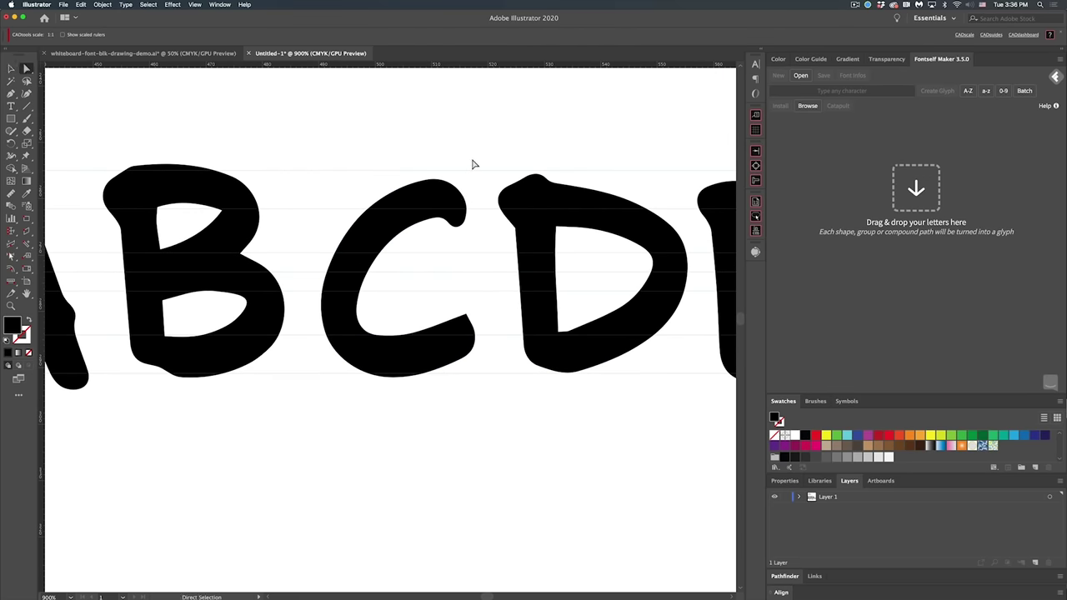
drag(479, 166, 312, 265)
drag(400, 197, 392, 181)
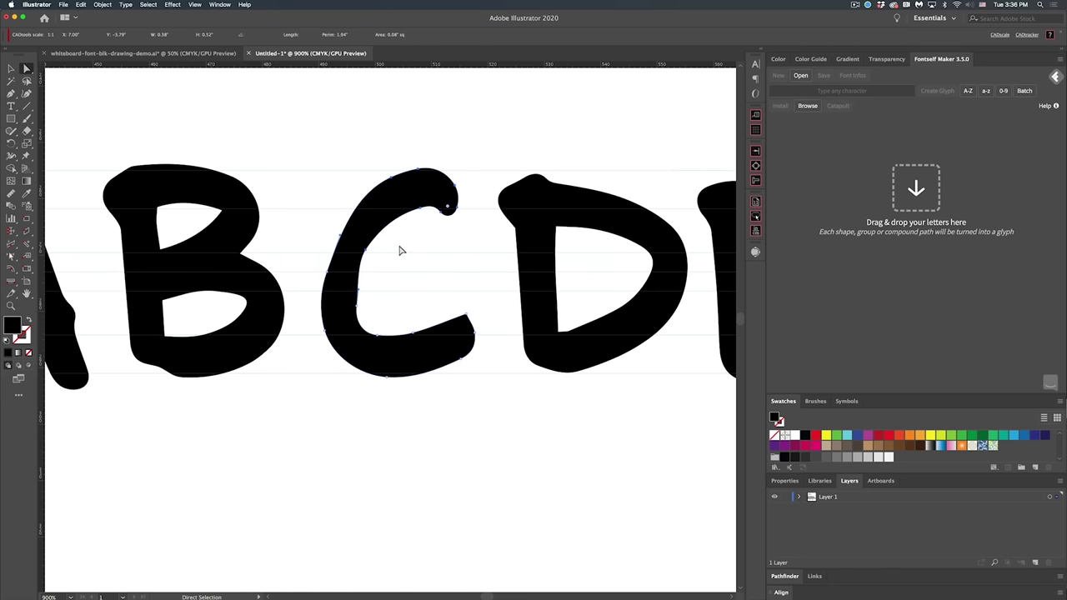
Reshape the C's outer left curve by shifting its anchor, deleting the surplus point below it and extending the curve handles
click(320, 265)
drag(328, 278, 324, 265)
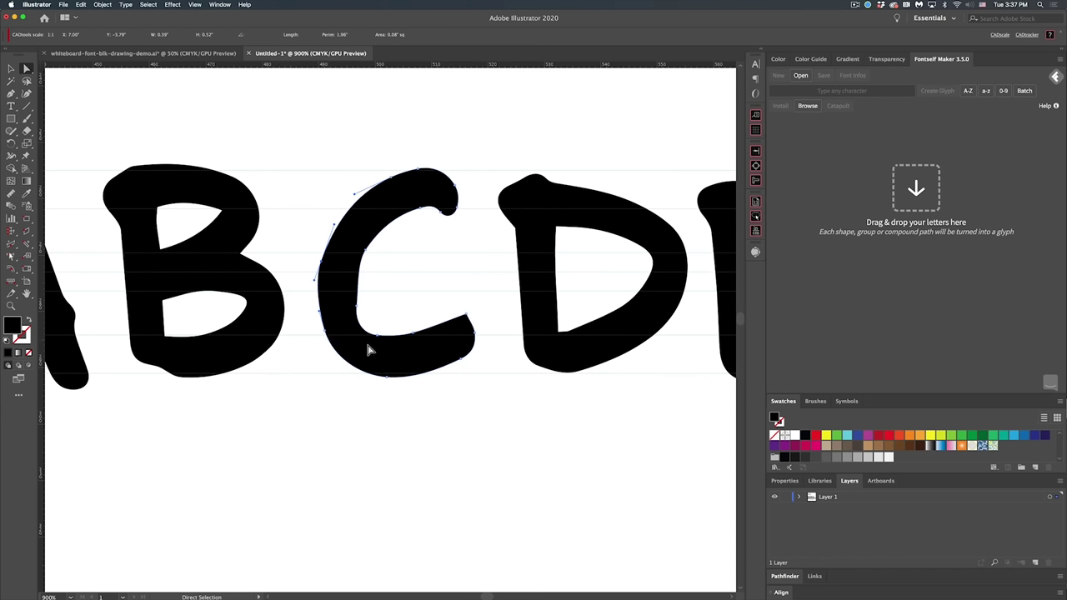
key(p)
click(323, 341)
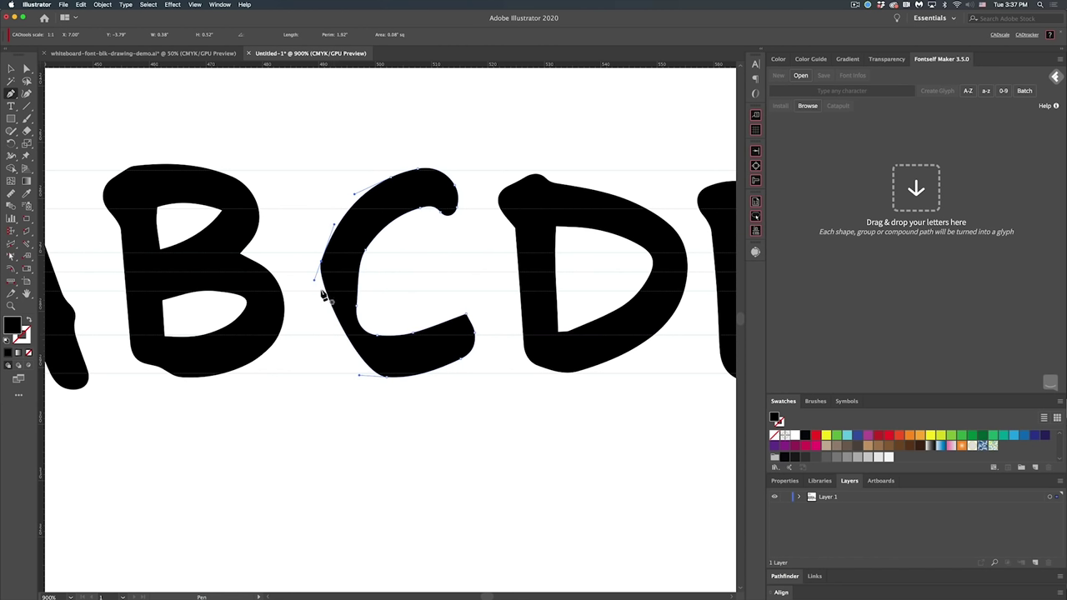
drag(315, 279, 305, 328)
drag(359, 379, 339, 378)
super+click(378, 278)
Delete the surplus anchor points along the C's inner curve and smooth it by adjusting the remaining handles
drag(395, 250, 356, 302)
key(p)
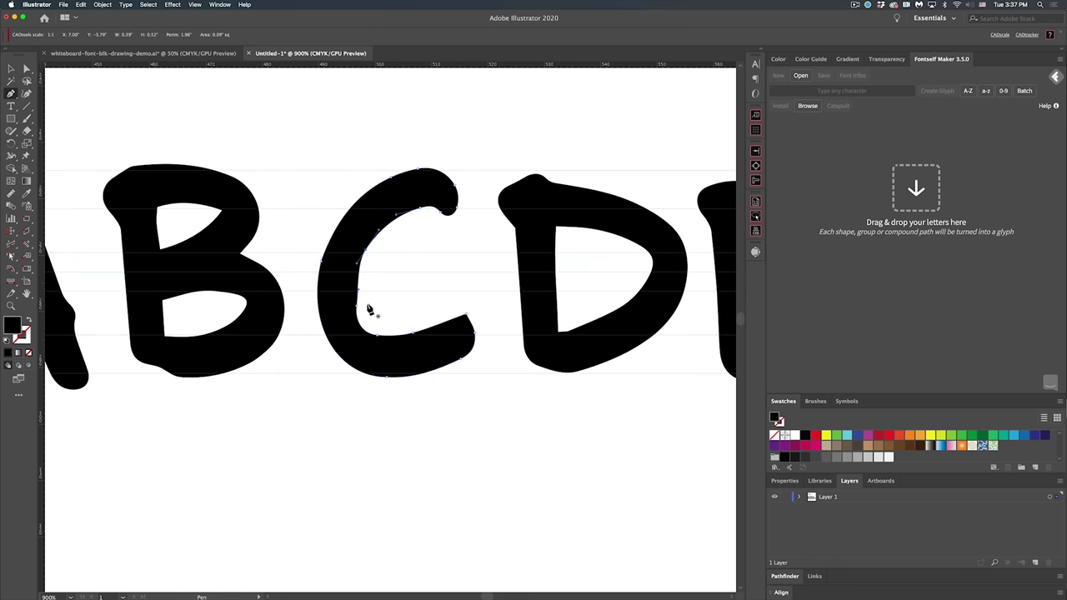
click(359, 311)
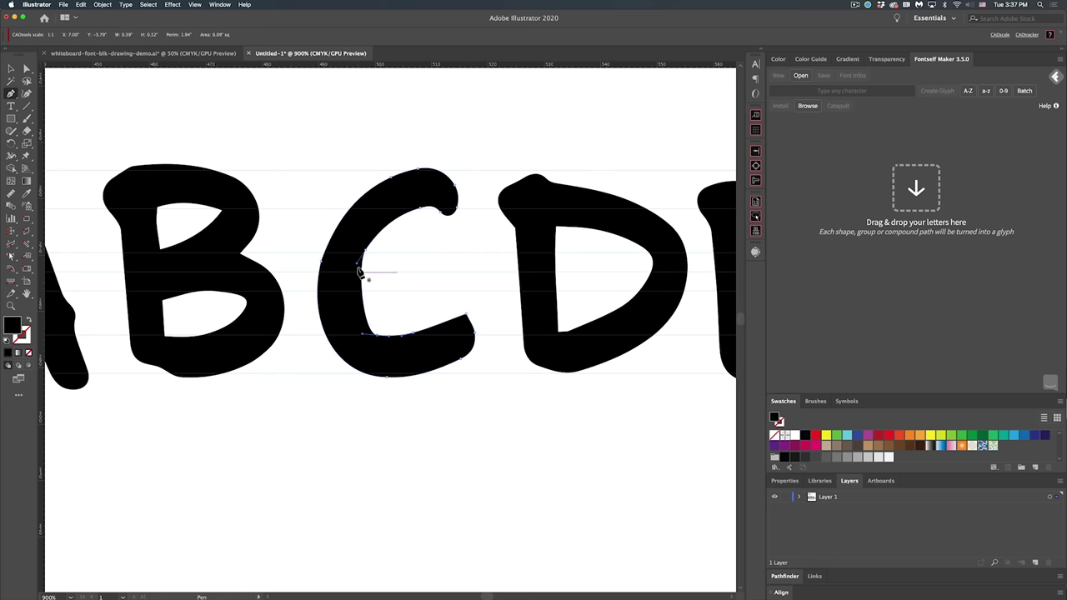
drag(364, 250, 337, 279)
key(super+z)
drag(360, 334, 355, 332)
key(super+z)
click(392, 297)
click(368, 249)
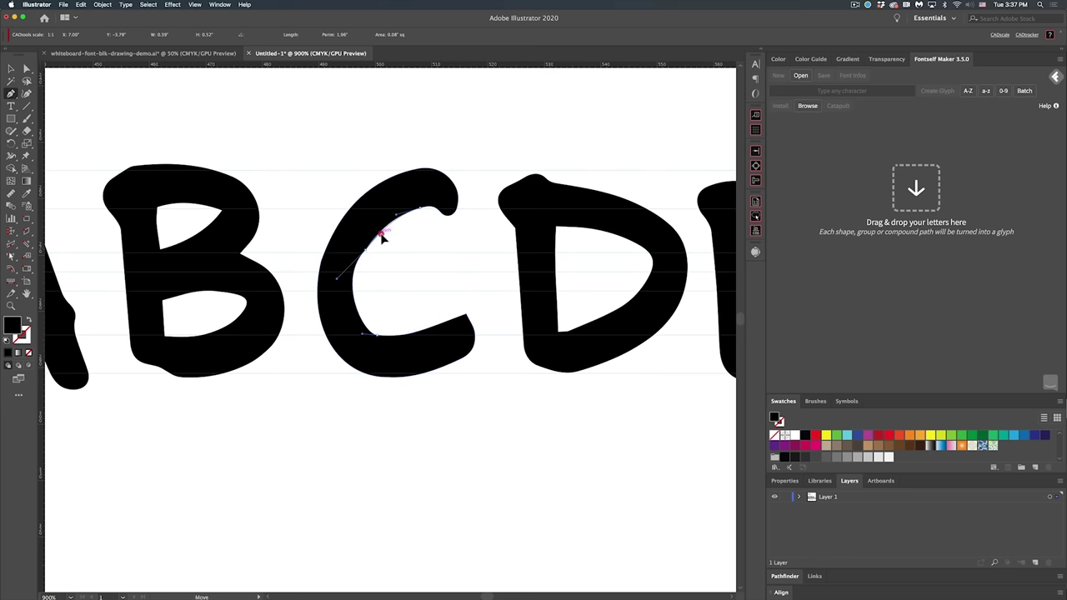
click(381, 267)
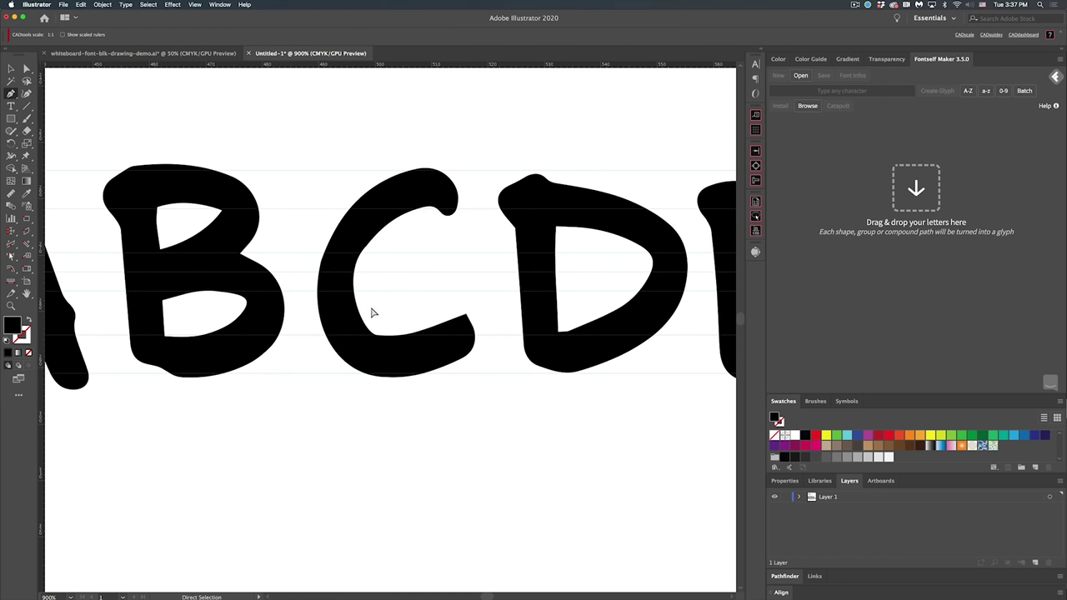
click(384, 343)
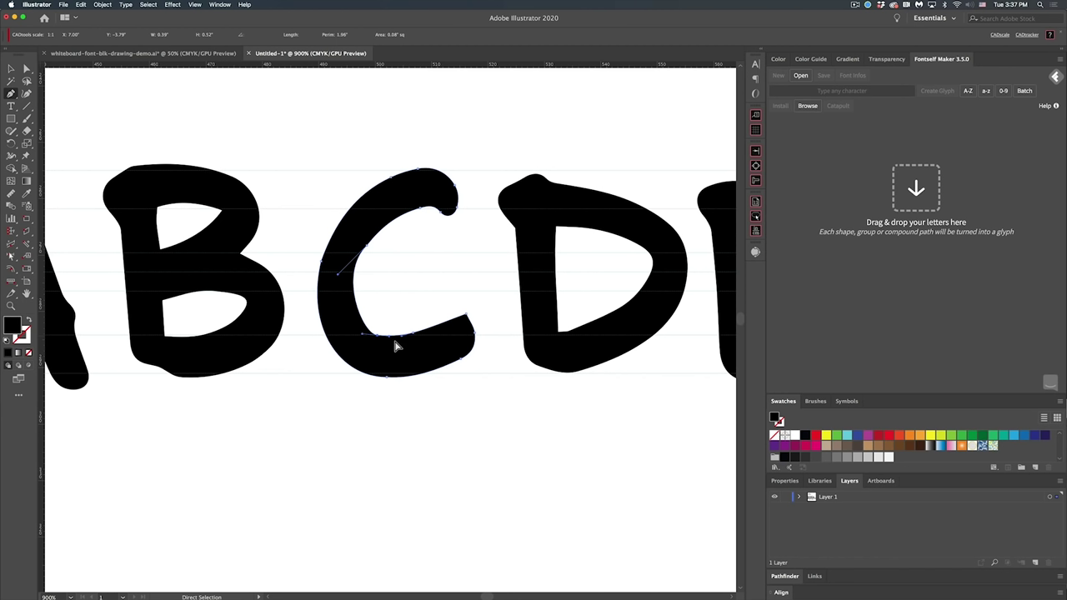
click(406, 310)
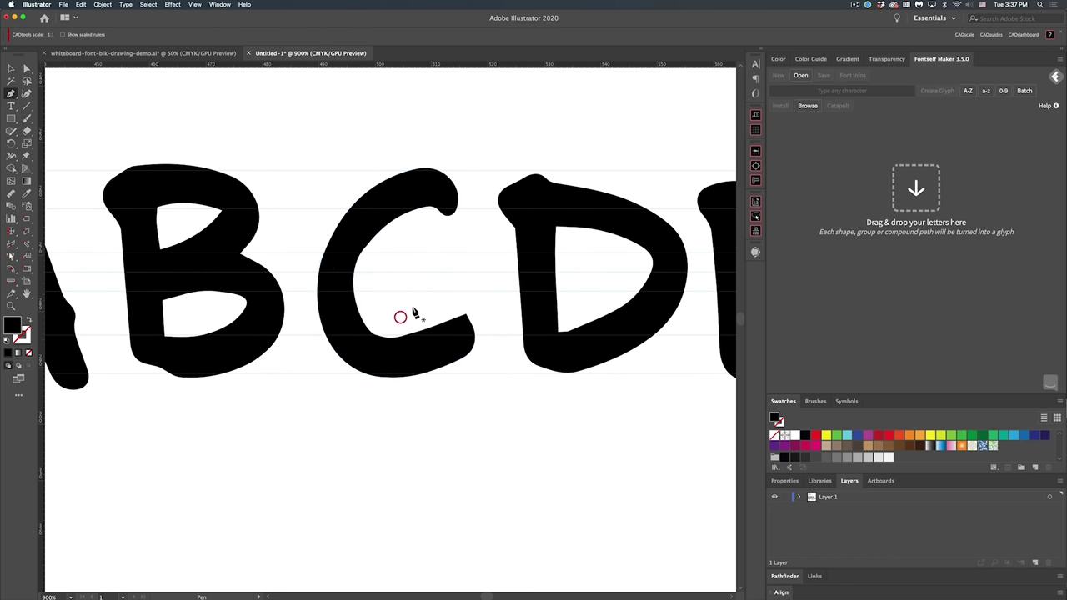
click(368, 249)
drag(380, 230, 389, 268)
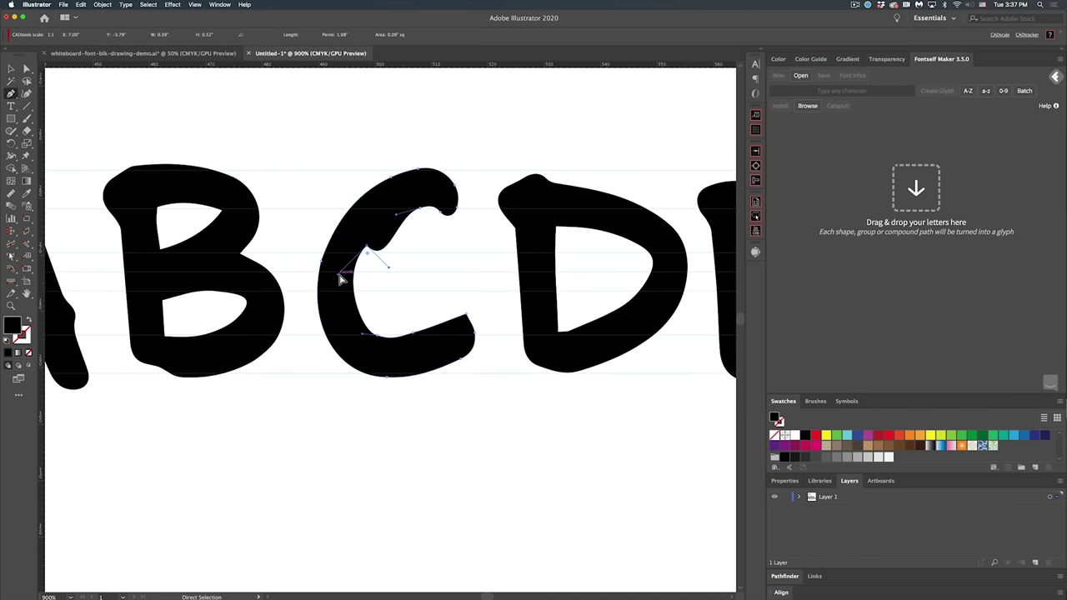
key(p)
key(ctrl+z)
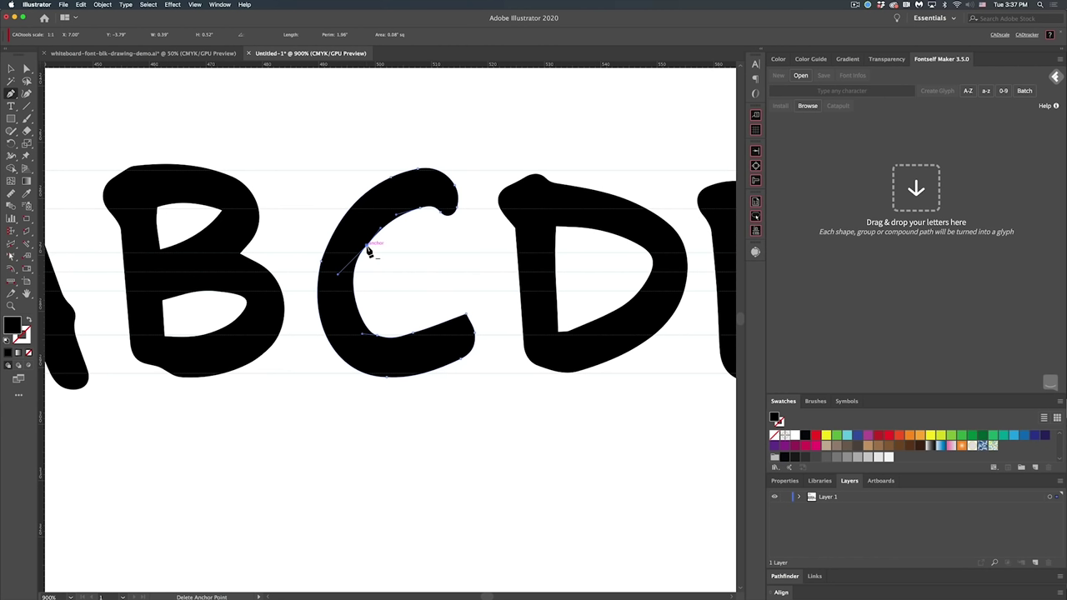
Move the anchor on the left side of the C's inner curve slightly down and outward
mouse_move(368, 249)
mouse_down()
mouse_move(343, 281)
mouse_move(365, 257)
mouse_up()
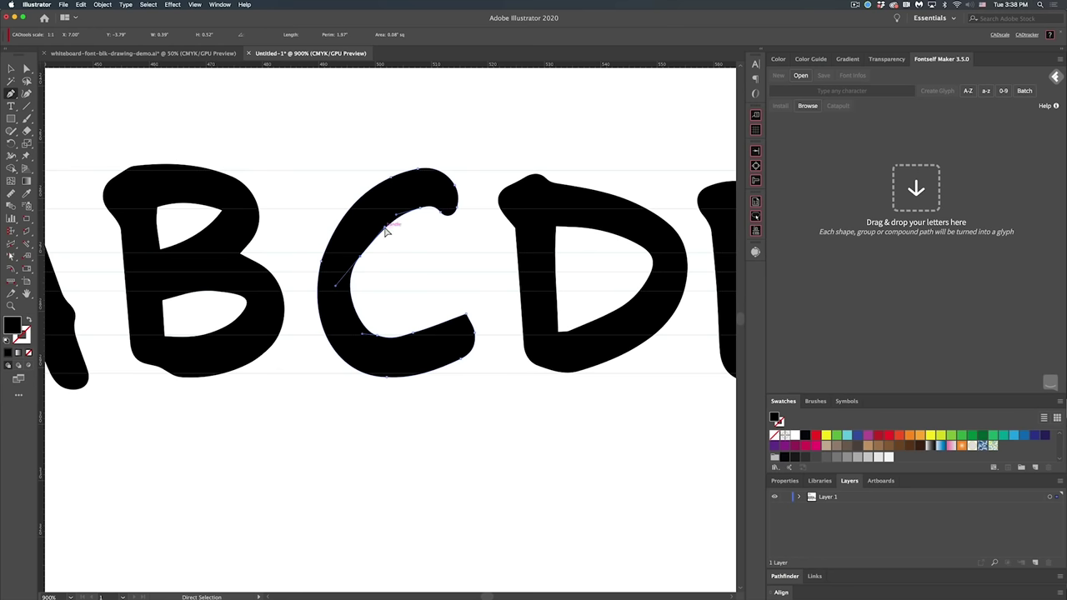
click(379, 250)
key(p)
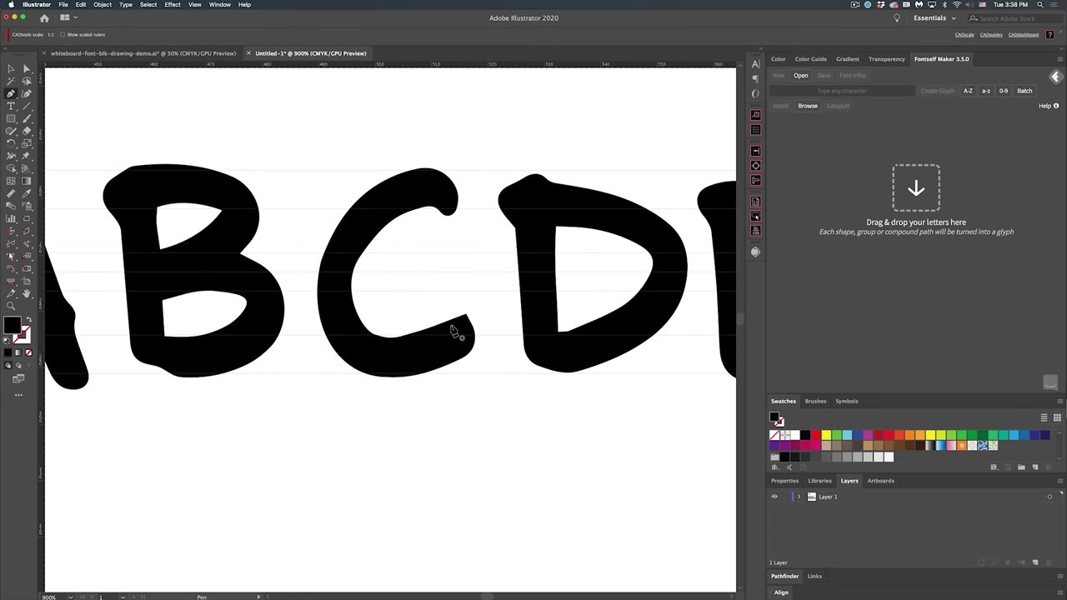
Pull the handle at the bottom of the C's inner curve downward to round the curve towards the lower terminal
alt+super+click(446, 357)
alt+super+click(444, 358)
drag(392, 336, 450, 367)
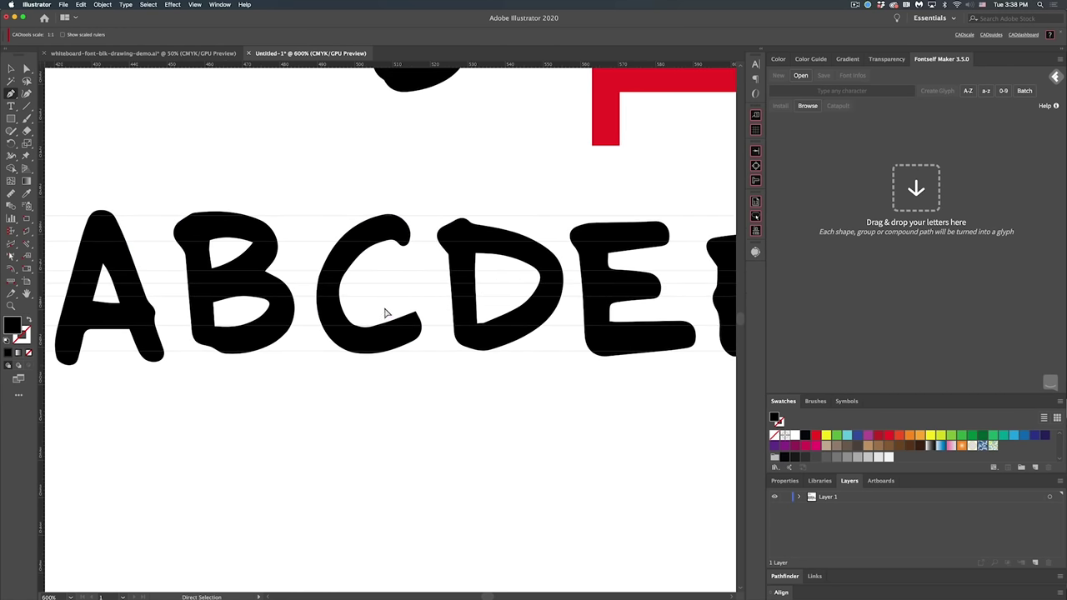
click(401, 336)
key(p)
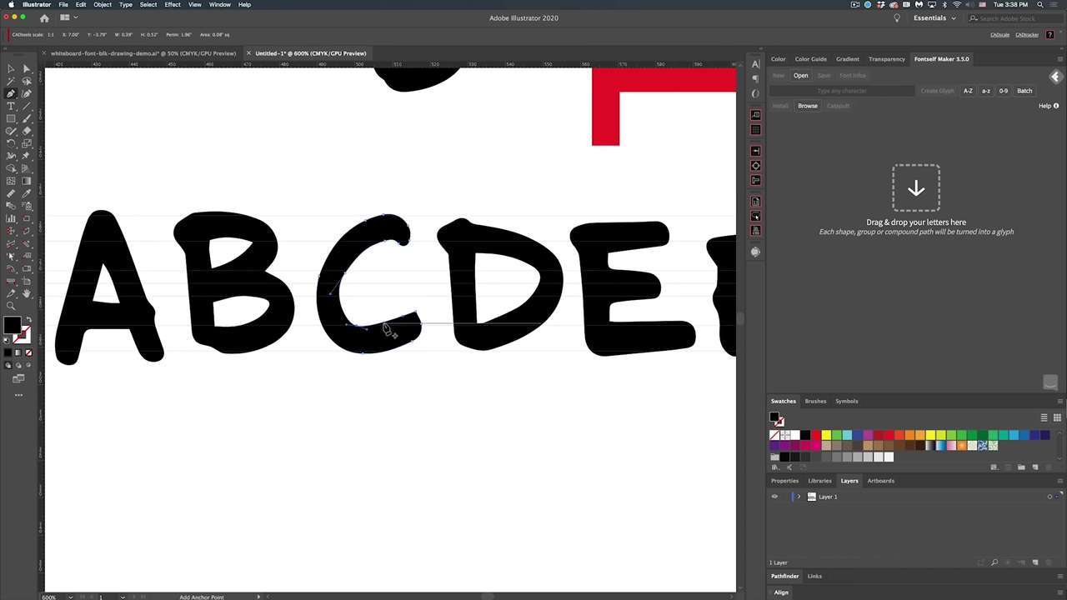
drag(367, 330, 373, 337)
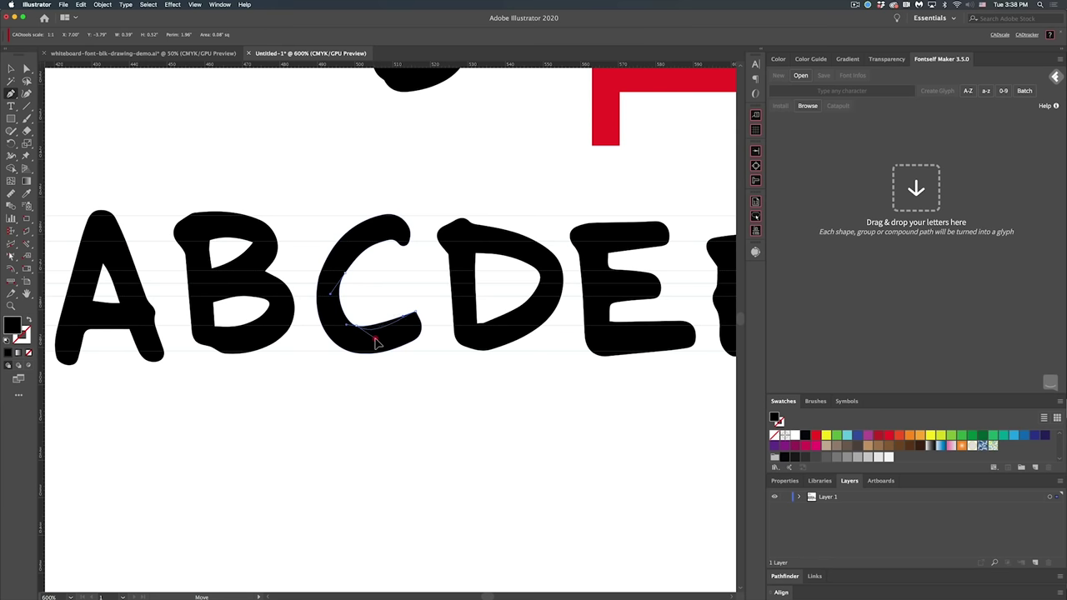
Examine the reshaped C against the guides and the neighbouring letters A, B and D
alt+super+click(412, 374)
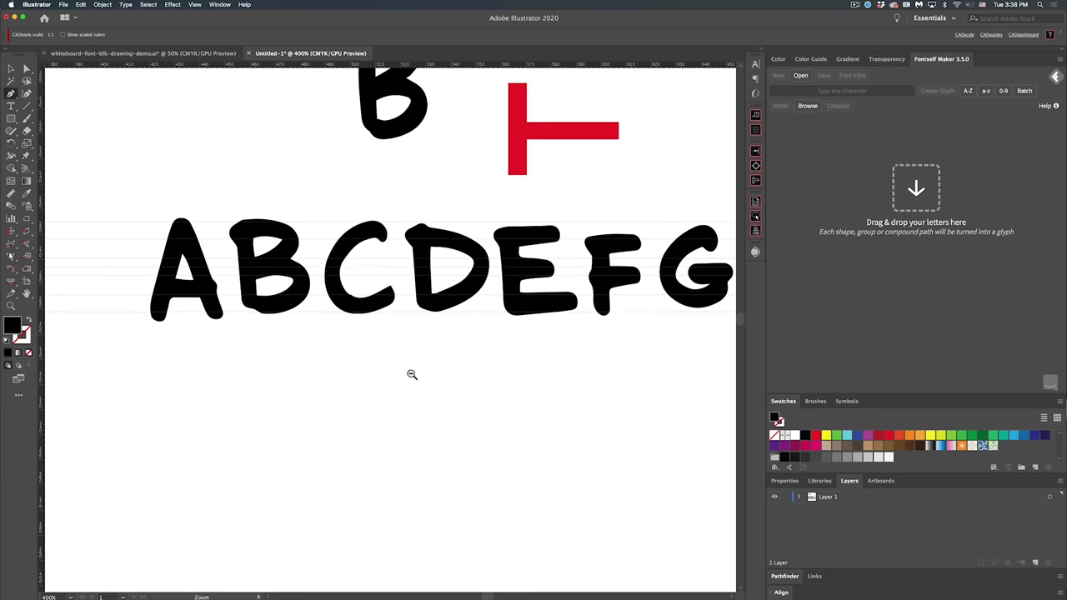
alt+super+click(412, 375)
drag(393, 333, 425, 328)
drag(382, 285, 413, 338)
drag(361, 213, 398, 193)
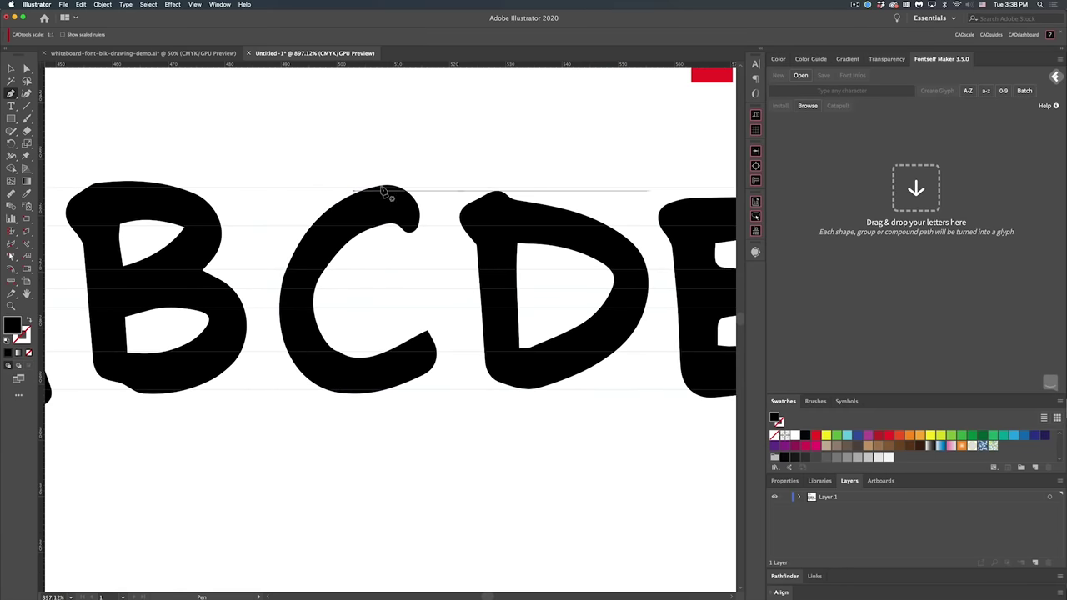
alt+super+click(228, 359)
alt+super+click(229, 359)
drag(303, 337, 219, 402)
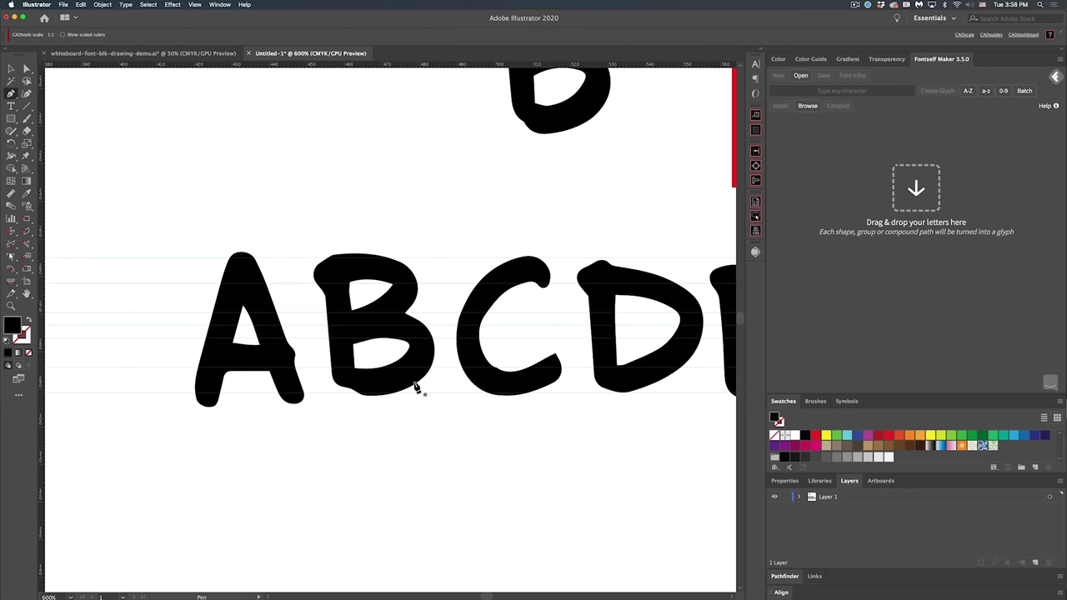
Rotate the B in the alphabet row slightly clockwise so its stem stands upright
key(v)
click(358, 351)
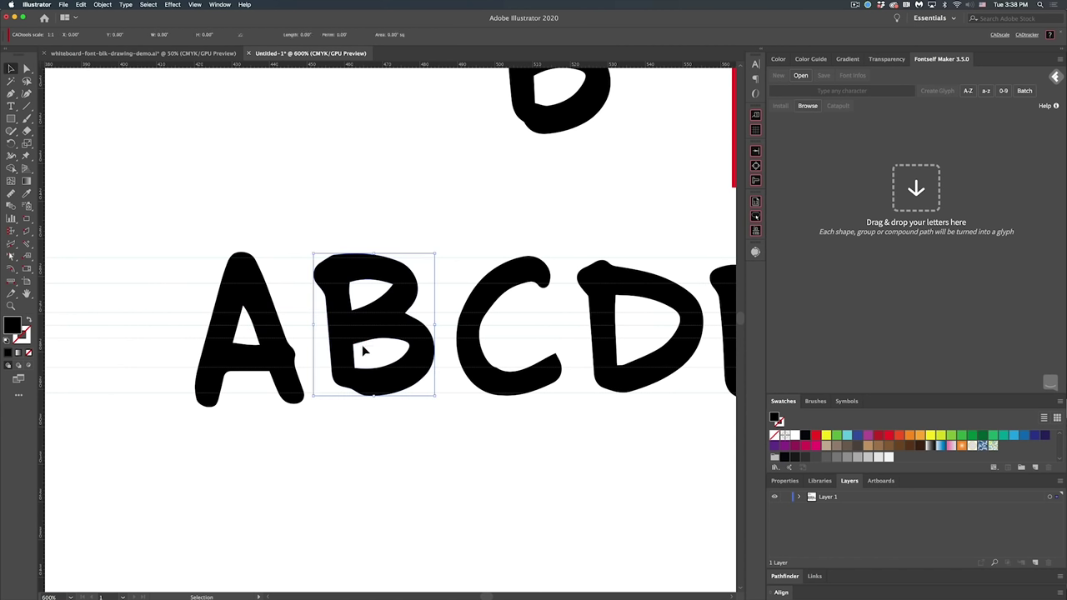
key(a)
key(v)
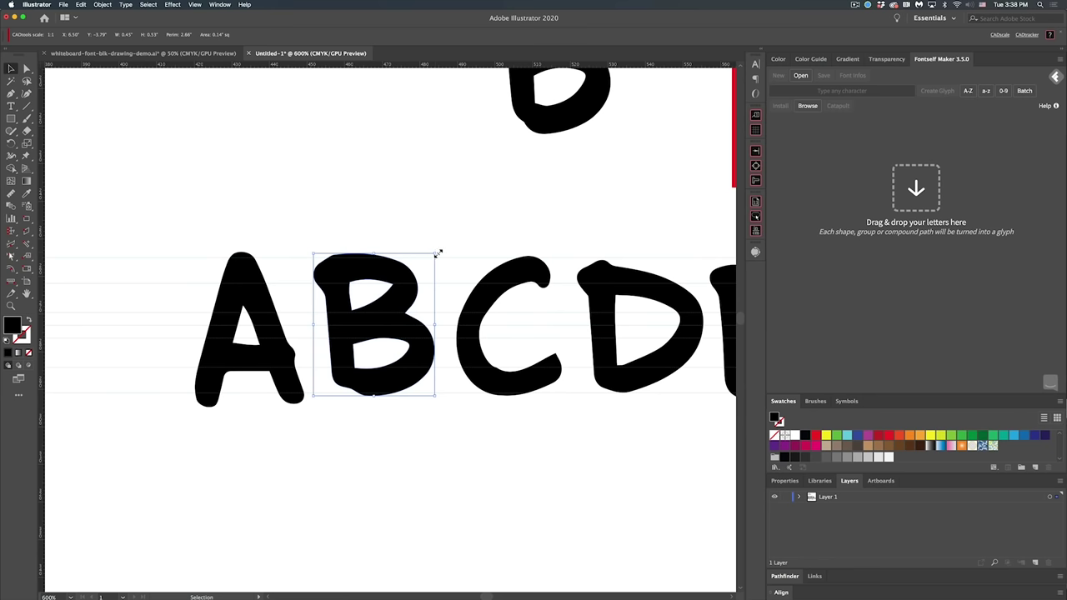
drag(436, 250, 441, 261)
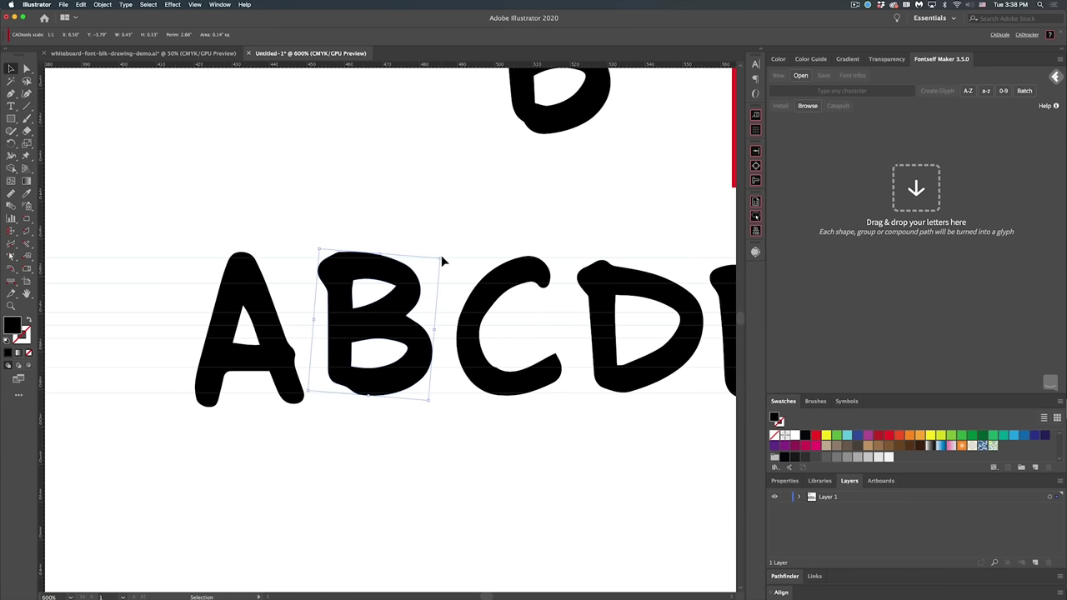
click(450, 260)
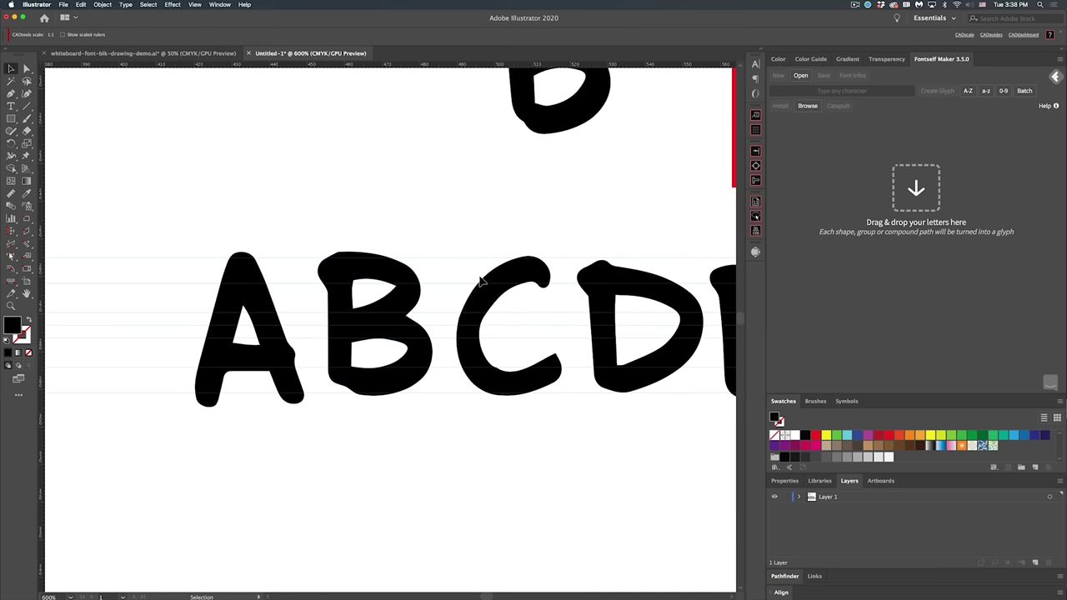
Adjust the bottom-left corner of the B's lower counter and move its top-left corner slightly up along the stem
drag(350, 411, 348, 375)
key(a)
click(351, 402)
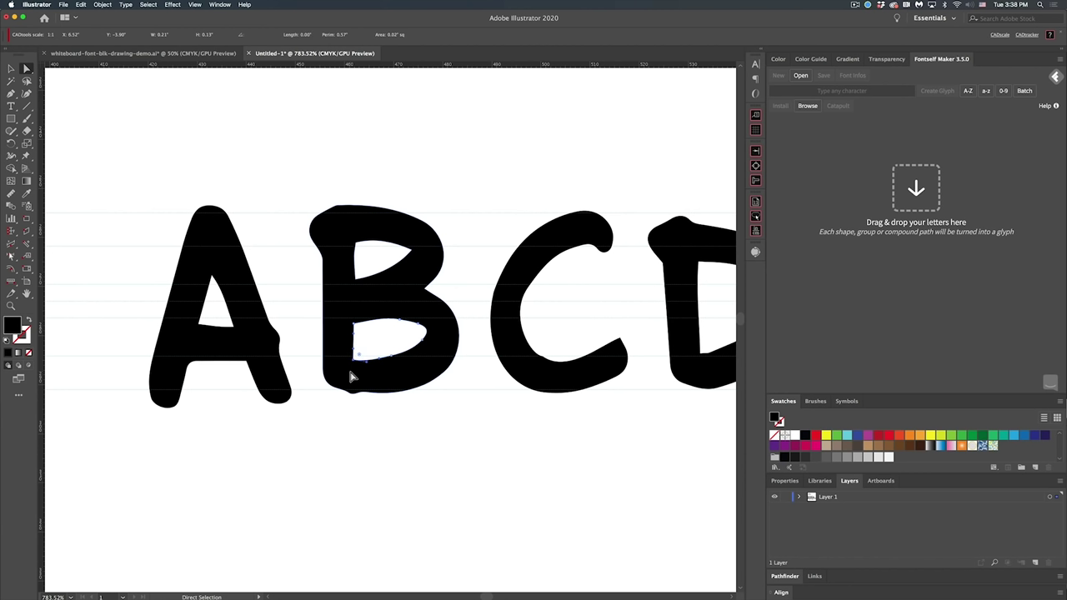
super+click(364, 429)
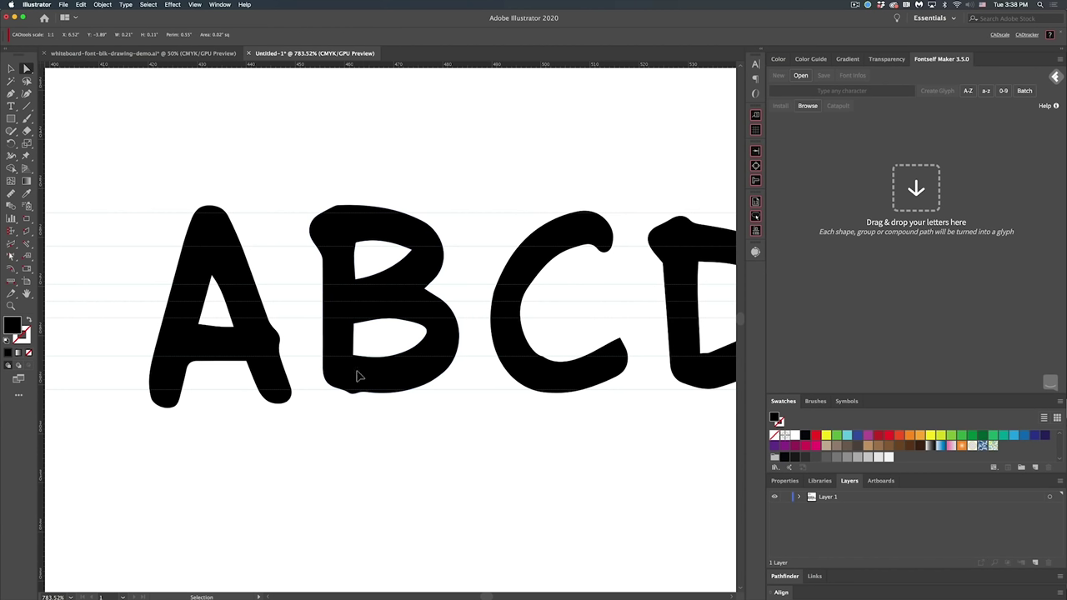
drag(360, 332, 349, 313)
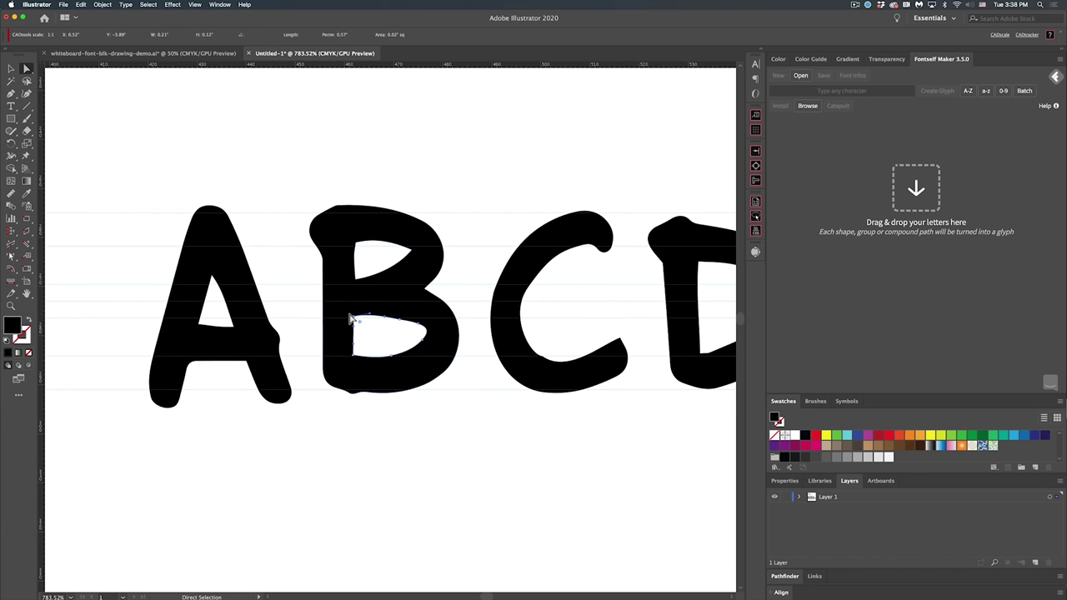
super+click(469, 233)
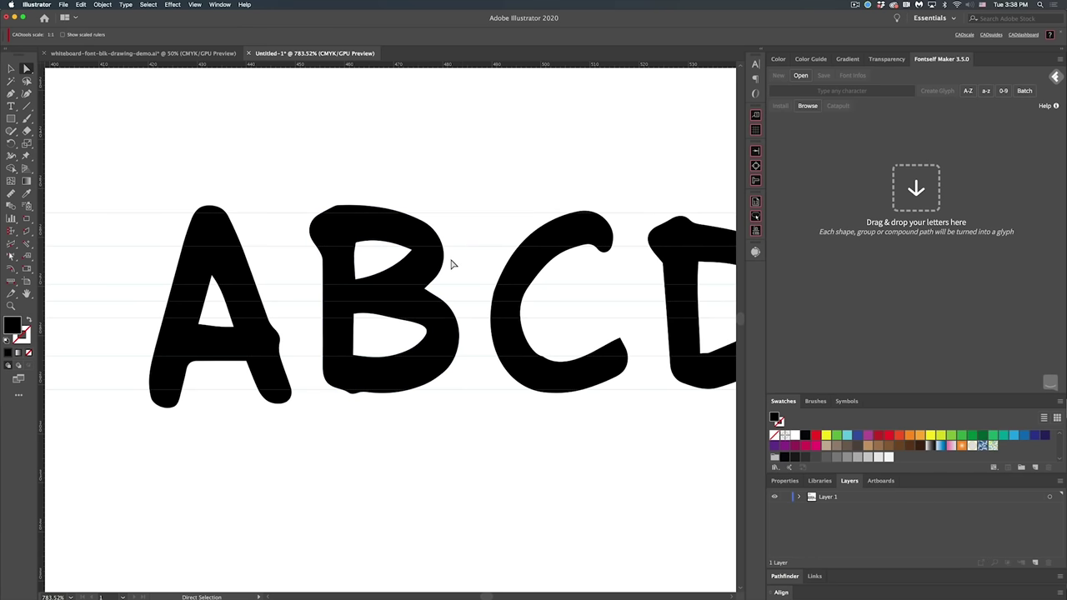
Place a copy of the vertical red bar between the B and the C, touching both letters
alt+super+click(472, 244)
alt+super+click(473, 244)
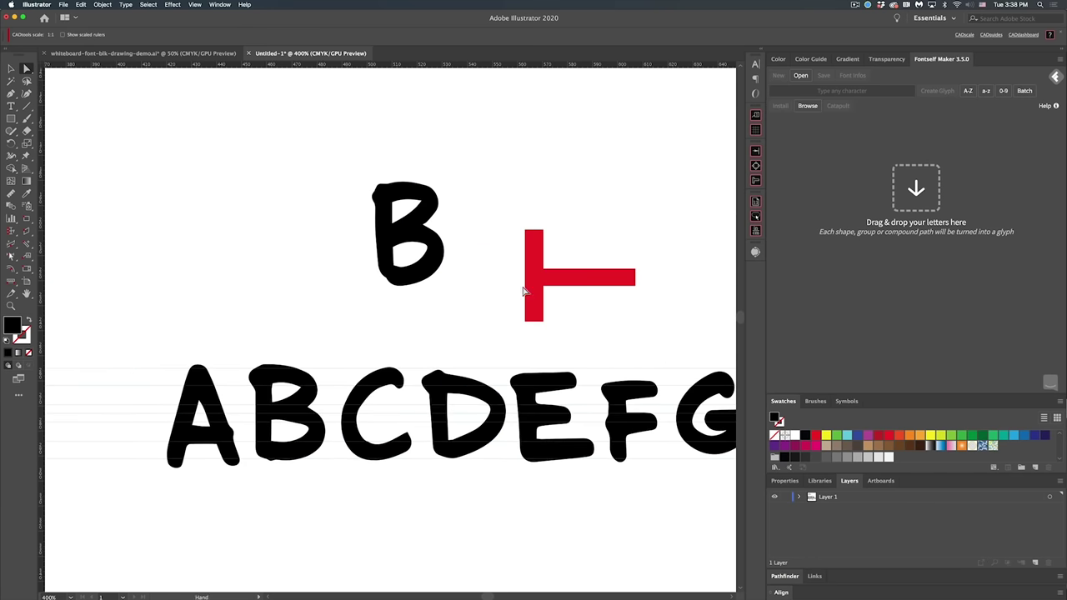
drag(537, 298, 436, 424)
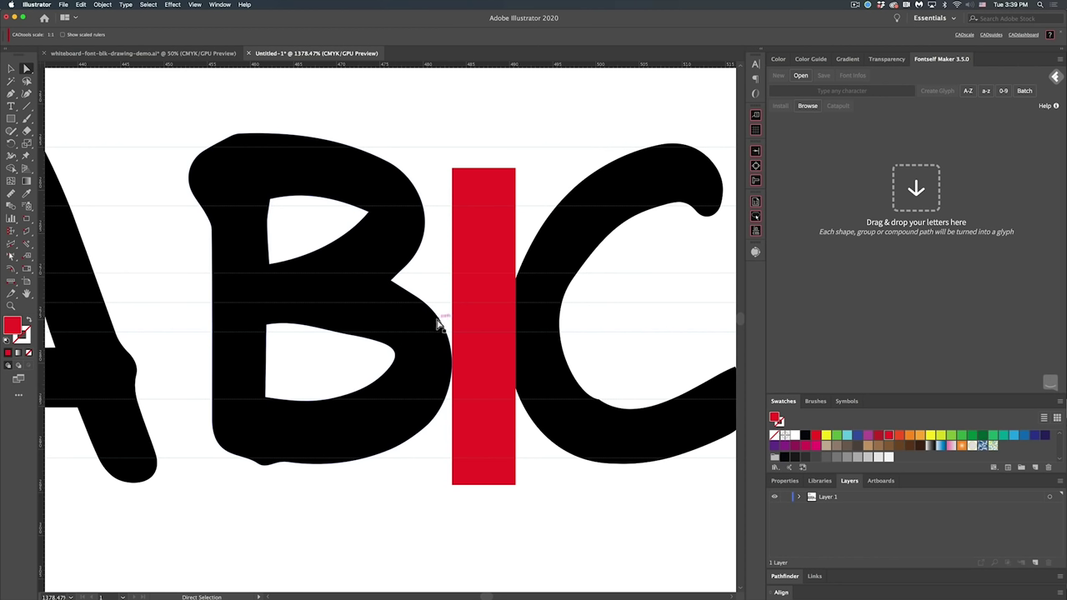
key(v)
click(422, 245)
click(437, 235)
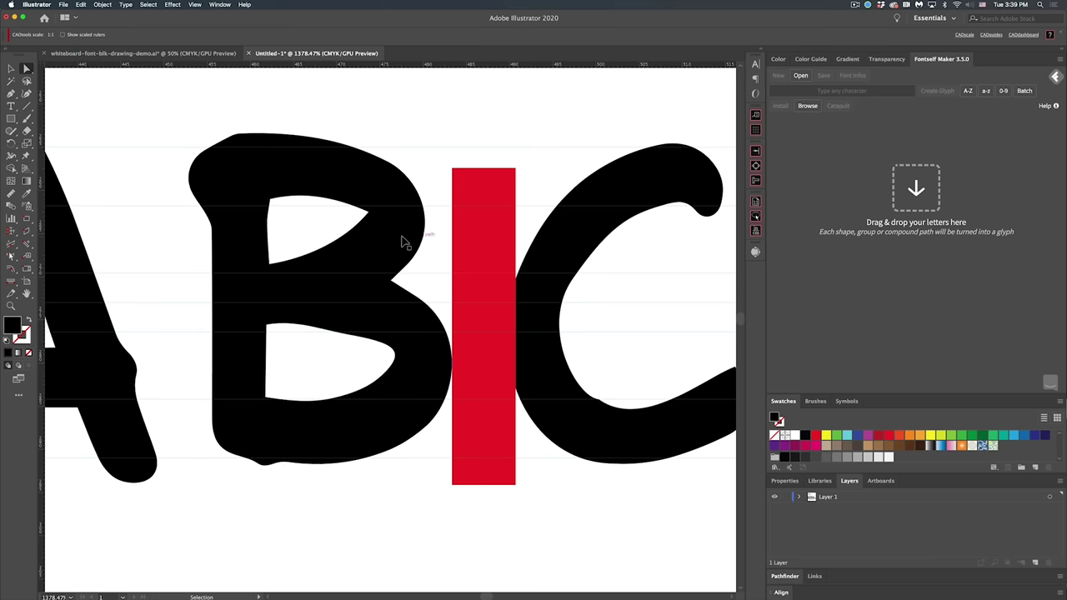
Bulge the lower edge of the B's upper counter outward into a rounded curve
key(a)
click(360, 233)
drag(350, 242, 367, 257)
click(343, 201)
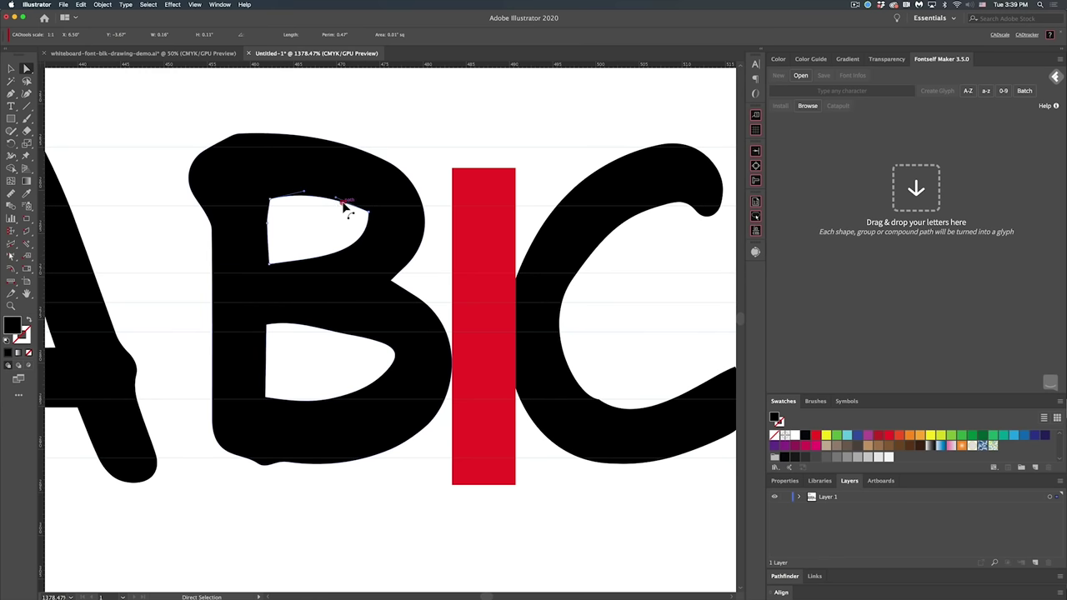
click(436, 150)
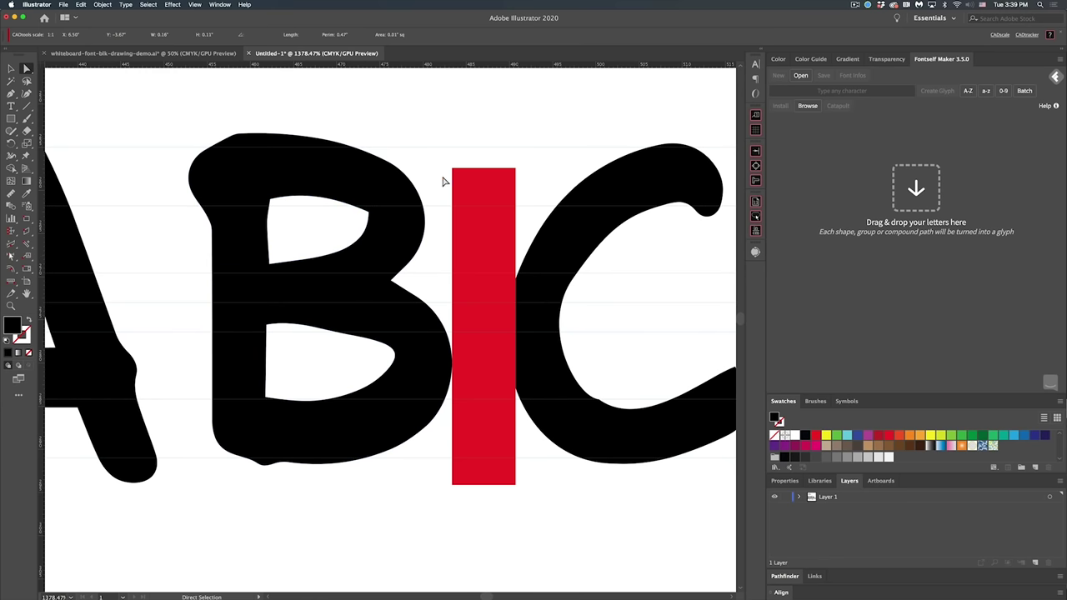
Smooth the right end of the B's upper counter and lower its bottom-left corner to the guide
click(370, 214)
drag(337, 198, 371, 225)
click(345, 230)
mouse_move(314, 270)
mouse_down()
mouse_move(269, 274)
mouse_move(320, 277)
mouse_up()
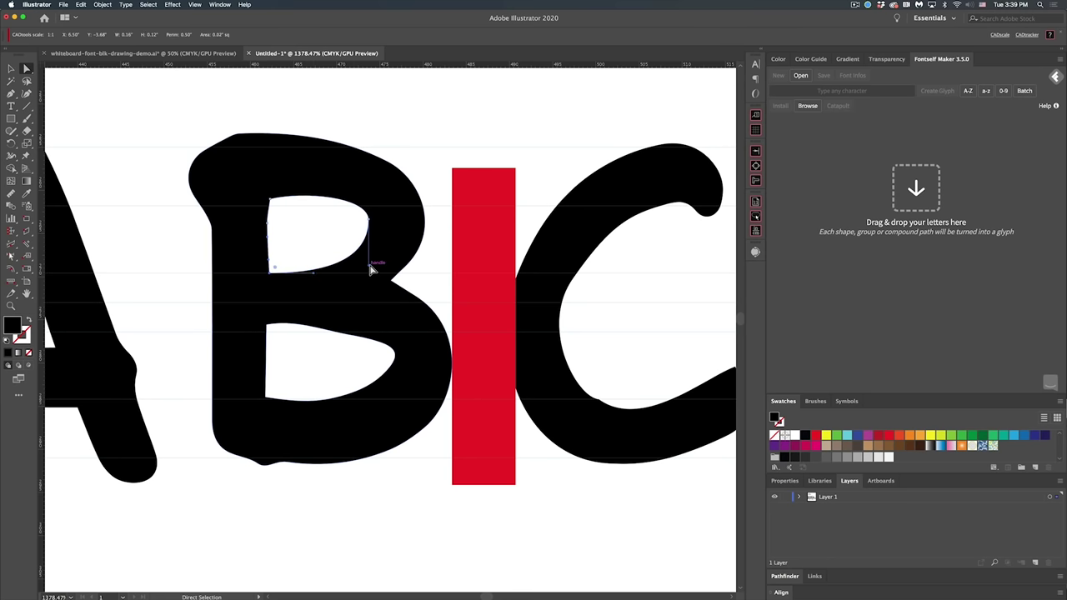
click(296, 235)
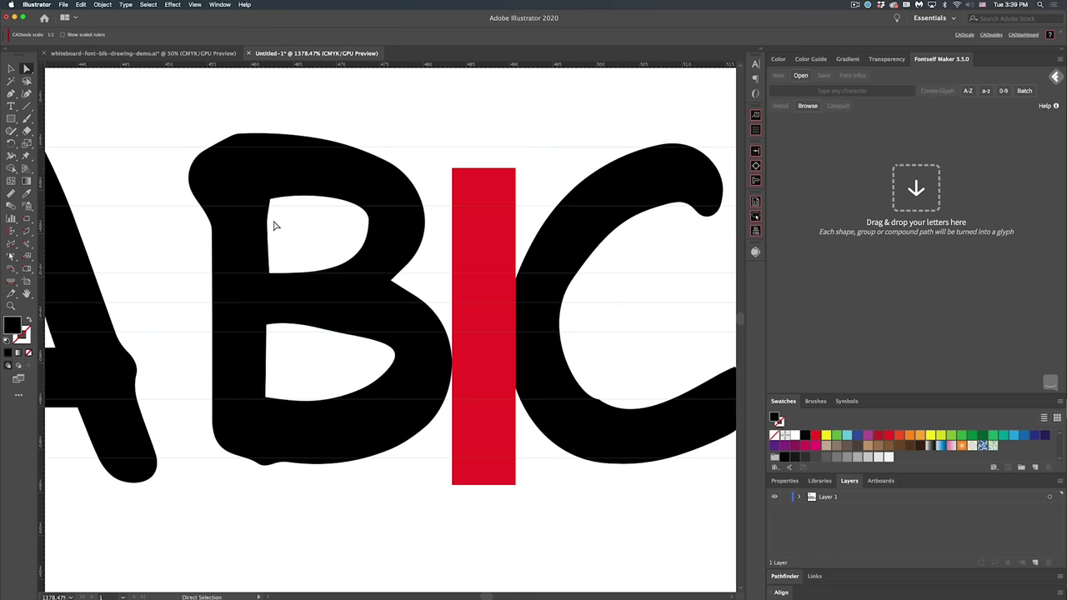
Delete the surplus anchor on the stem side of the B's upper counter to straighten that edge
click(273, 237)
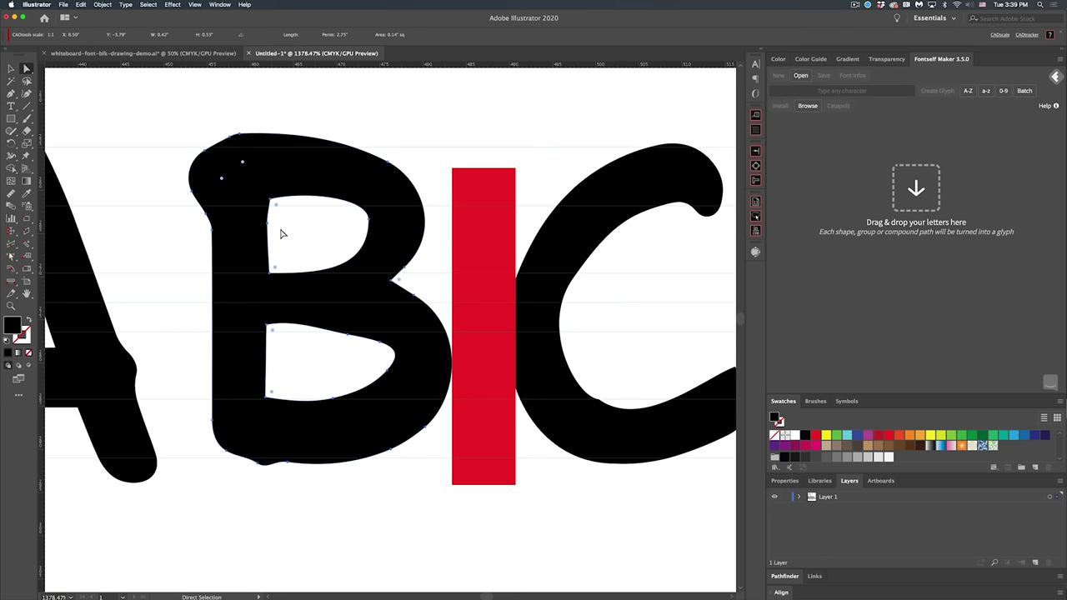
key(p)
click(268, 223)
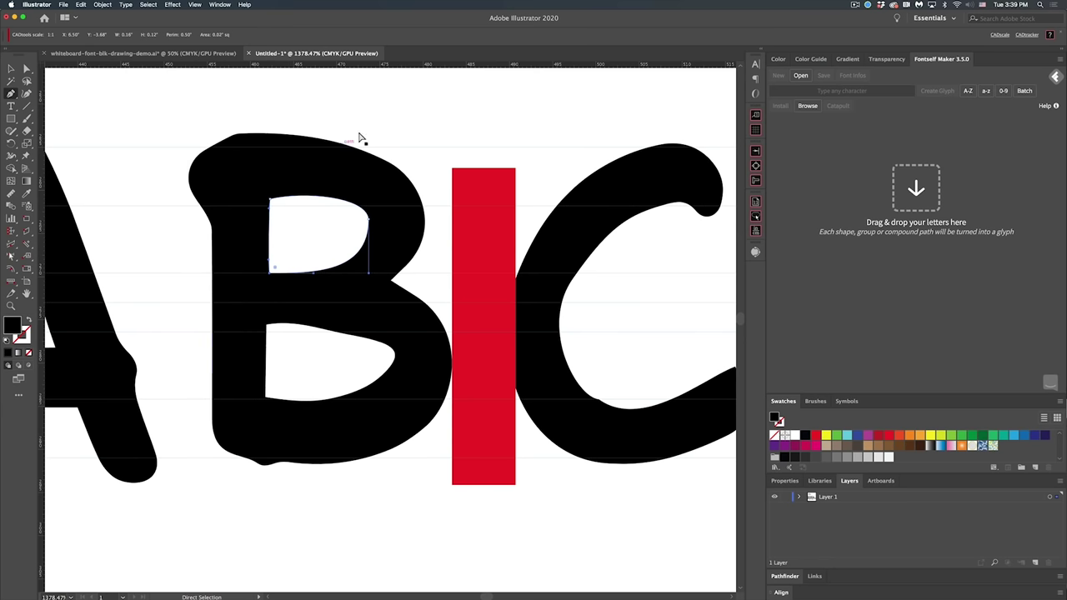
drag(269, 201, 269, 192)
Reshape the outer end and underside of the B's upper-left serif by moving its anchors and handles
alt+super+click(386, 356)
alt+super+click(382, 352)
alt+super+click(384, 353)
alt+super+click(378, 361)
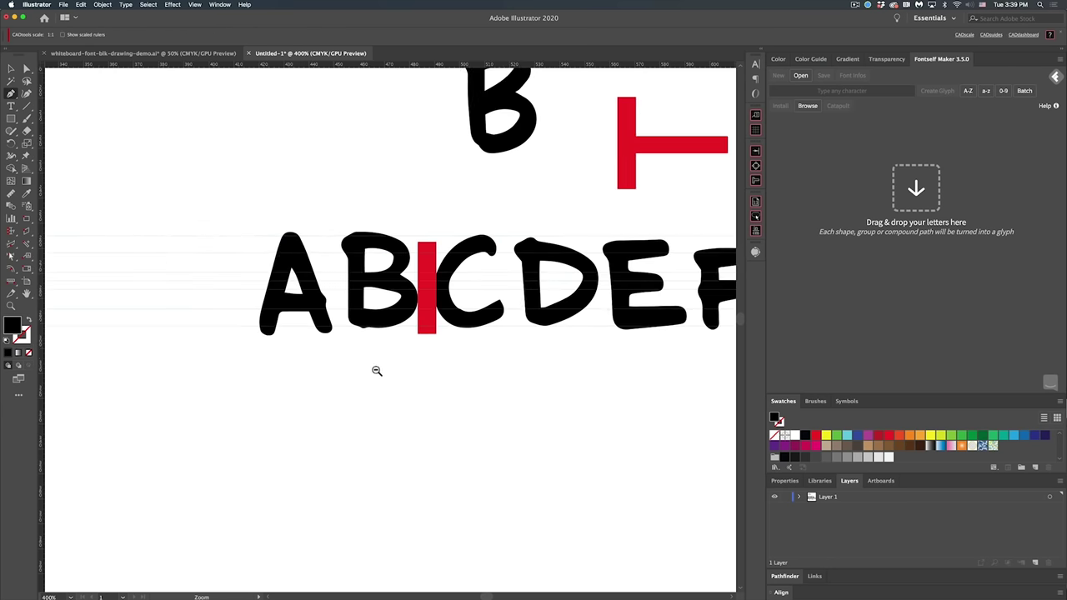
drag(399, 387, 346, 442)
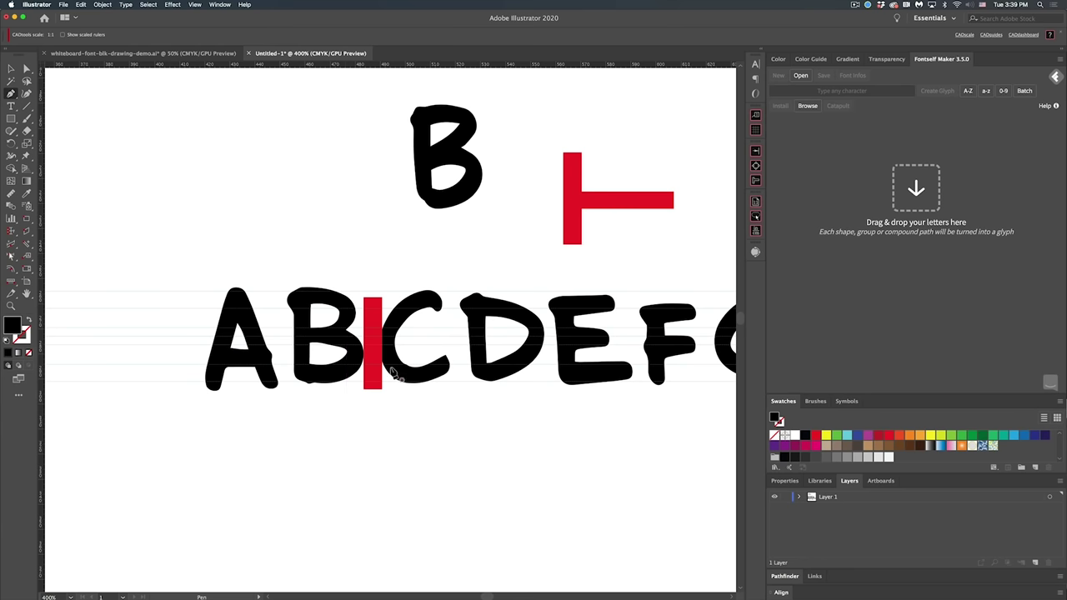
key(z)
click(284, 307)
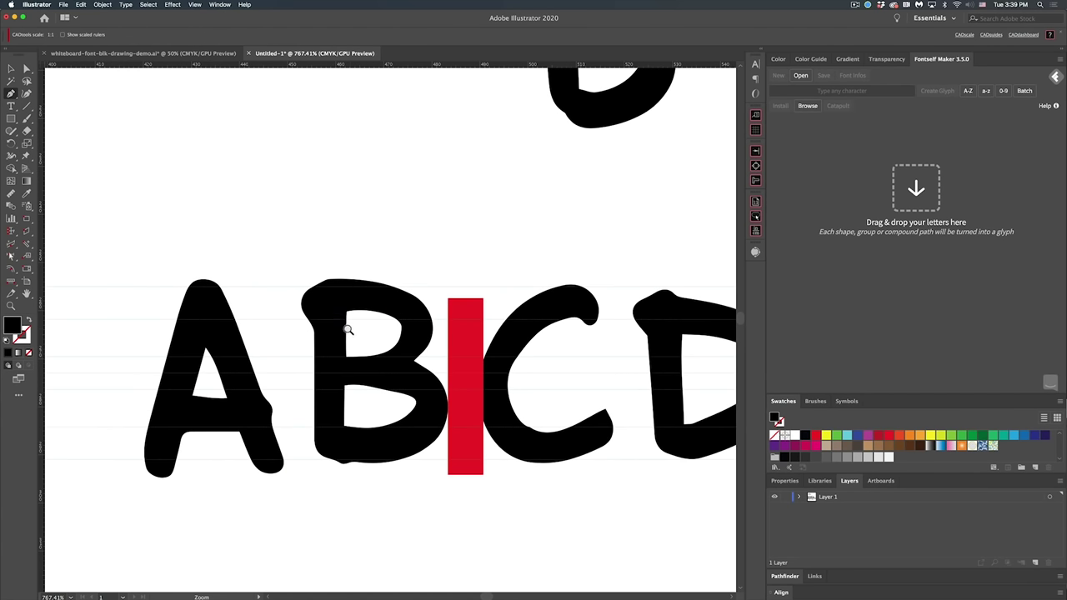
key(p)
key(a)
click(324, 330)
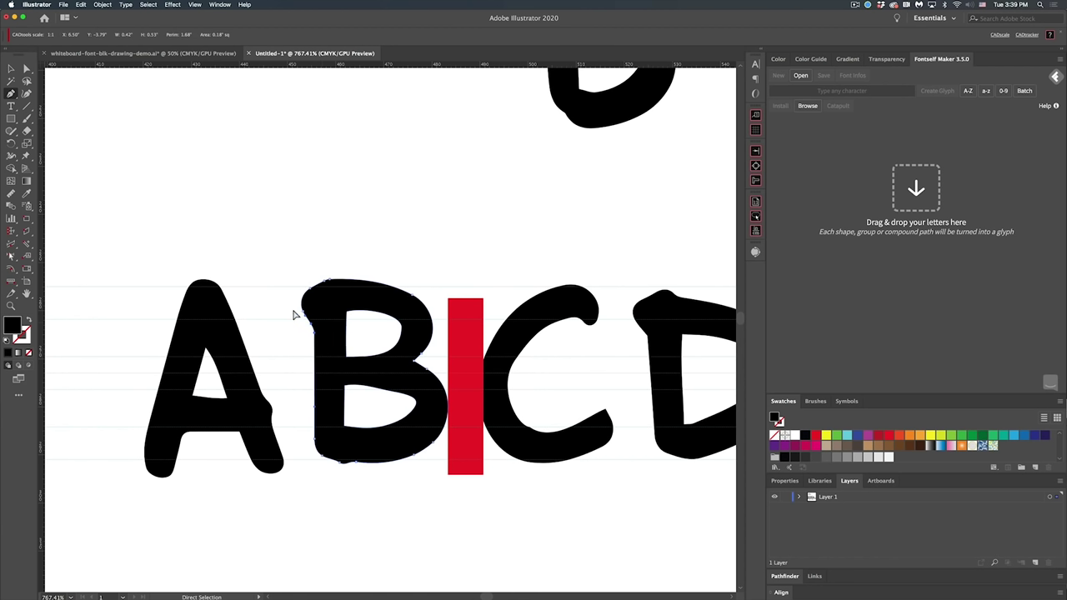
drag(317, 339, 354, 305)
super+click(309, 340)
super+click(297, 296)
click(299, 305)
drag(298, 300, 299, 314)
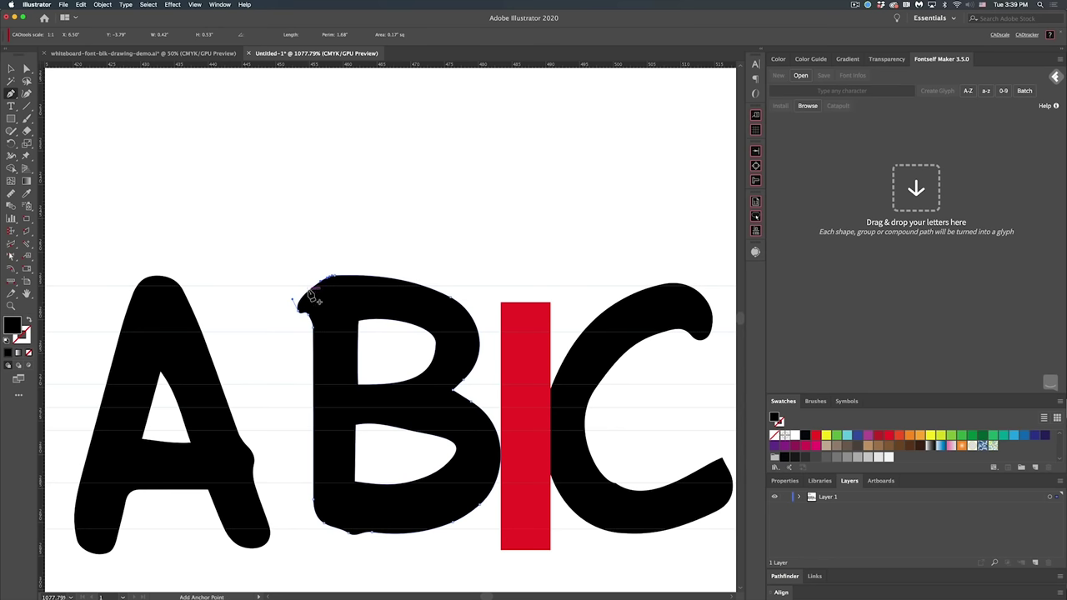
Extend the top corner of the B's serif outward and smooth the notch where it meets the stem
drag(324, 279, 302, 281)
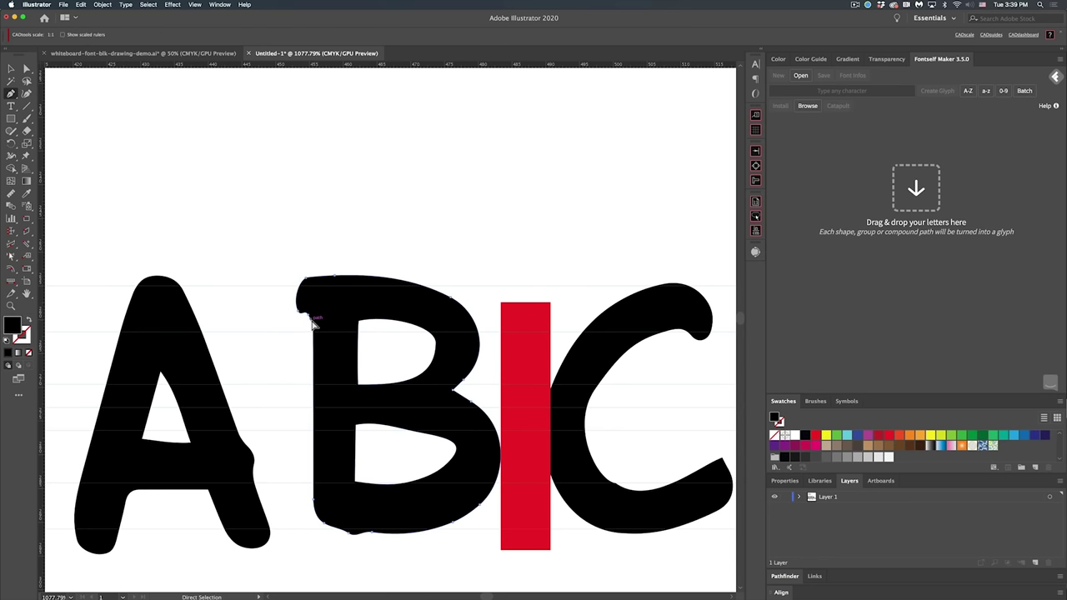
scroll(317, 325, up, 3)
click(312, 307)
drag(316, 317, 318, 313)
super+click(303, 359)
Try a Paintbrush stroke near the top of the B and swap the letter's fill and stroke
alt+super+click(328, 372)
alt+super+click(327, 371)
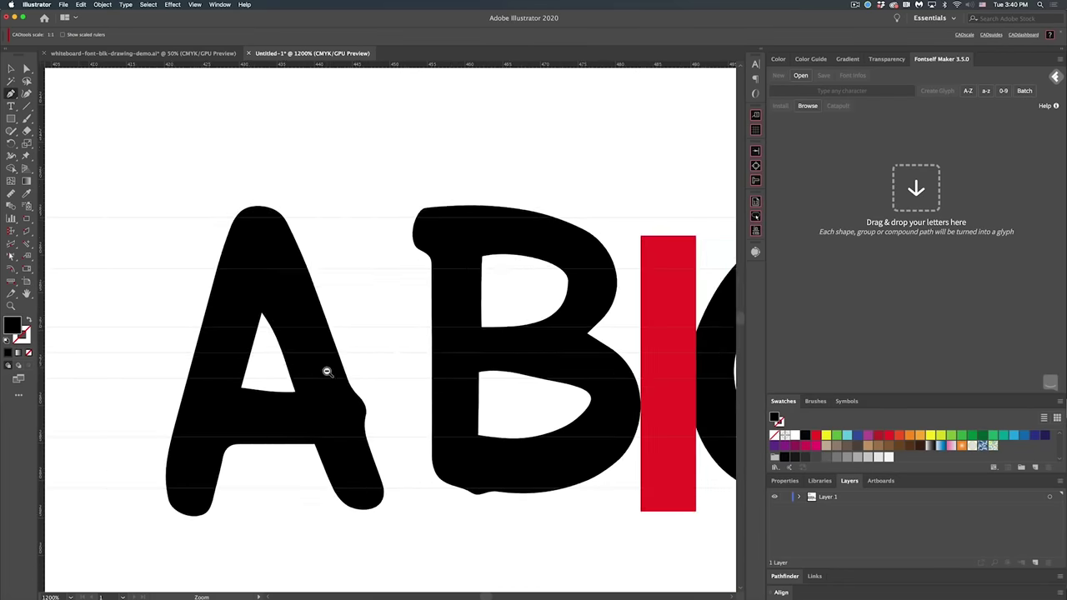
alt+super+click(327, 372)
drag(472, 335, 403, 359)
drag(399, 299, 436, 301)
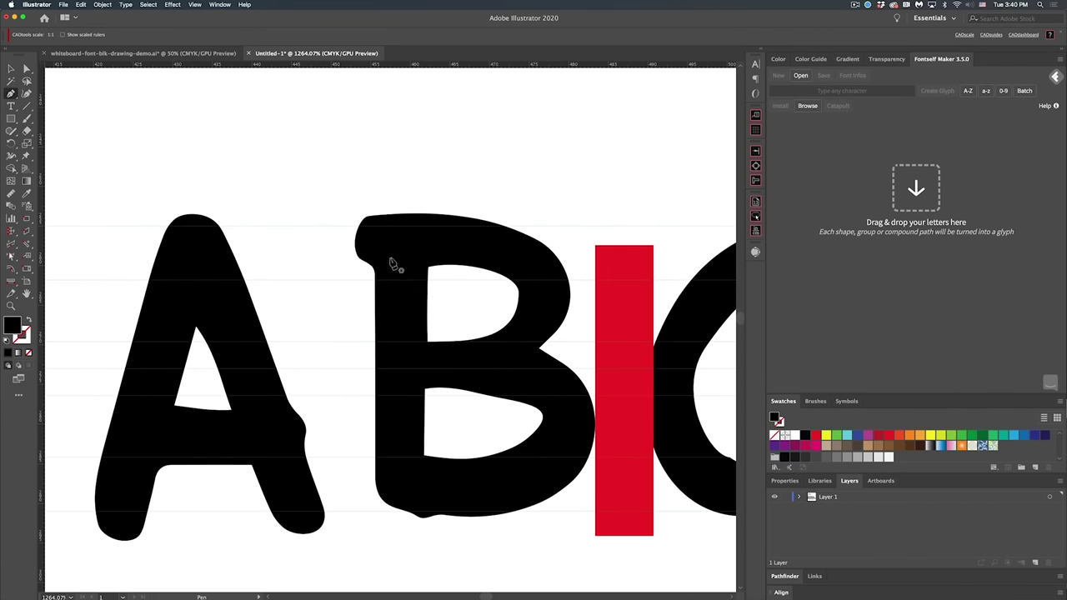
key(b)
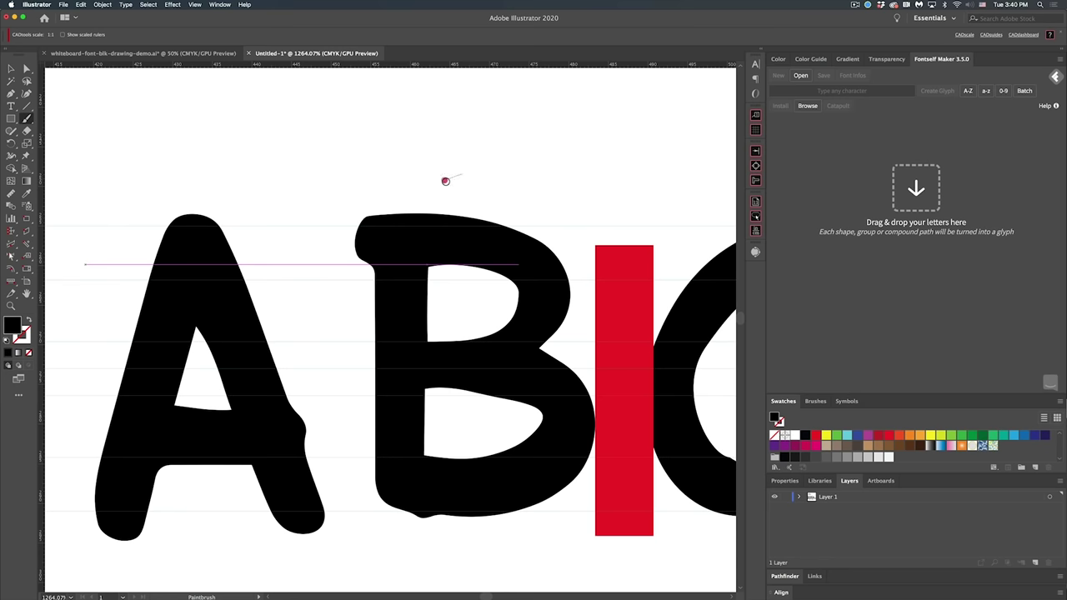
drag(408, 194, 381, 219)
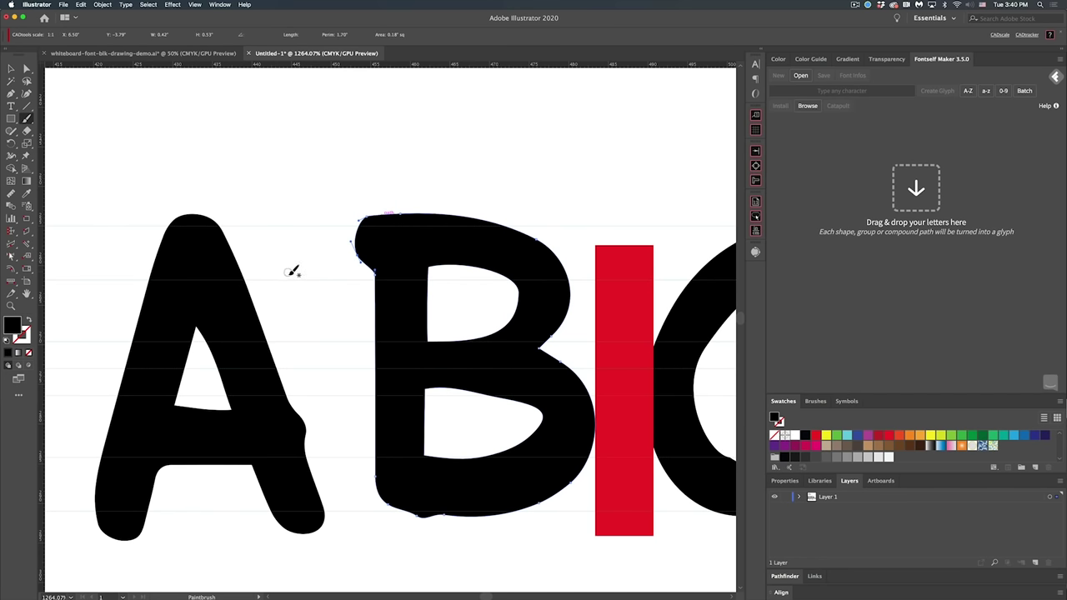
key(shift+x)
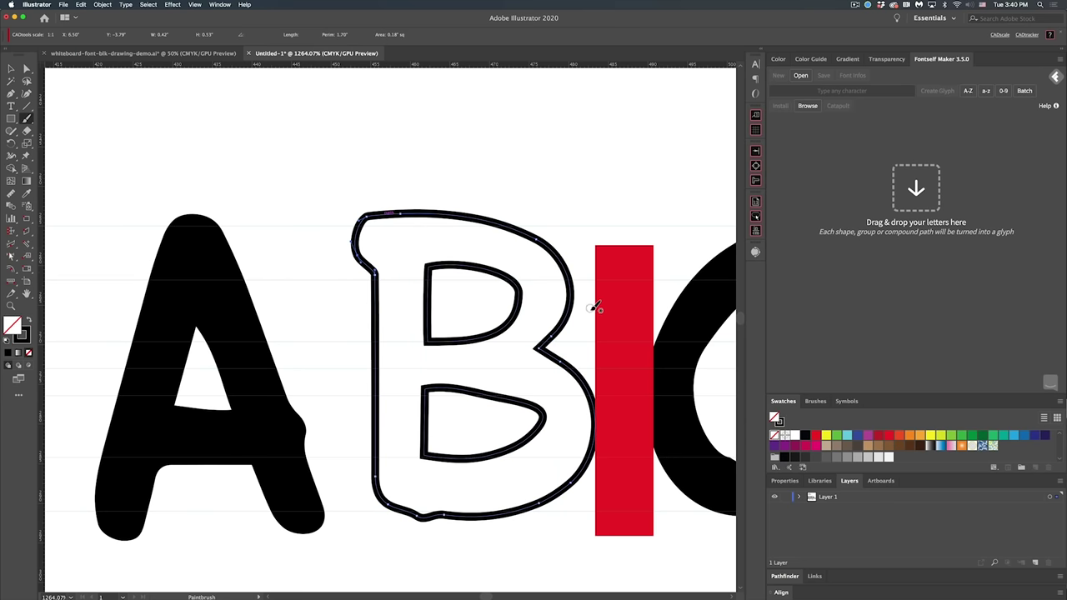
key(super+z)
super+click(344, 325)
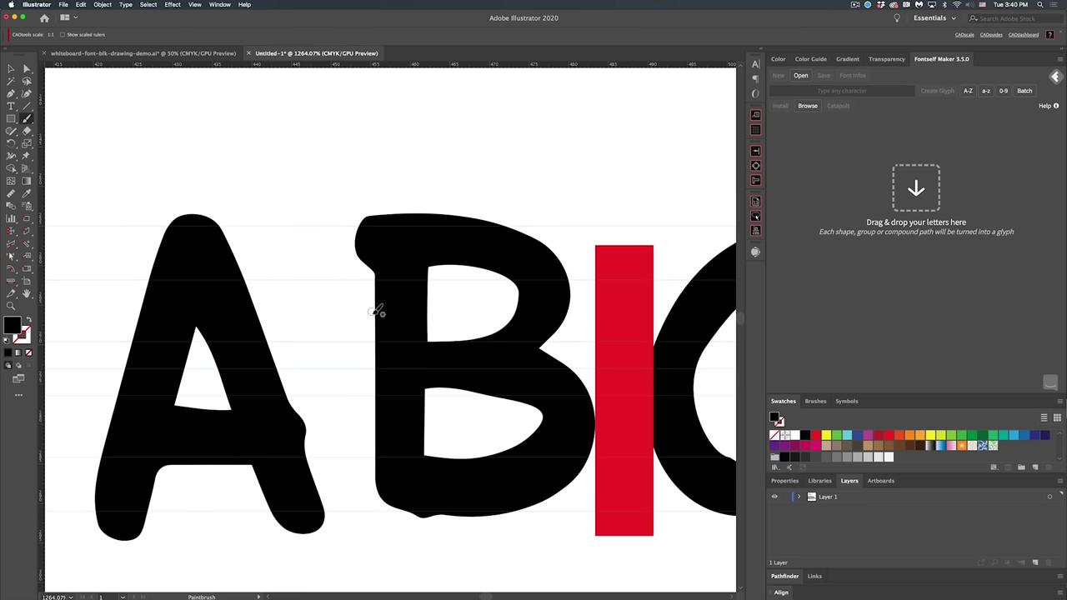
Try a red Paintbrush stroke across the upper part of the B
key(shift+x)
key(x)
click(815, 436)
mouse_move(519, 280)
mouse_down()
mouse_move(375, 246)
mouse_move(322, 262)
mouse_move(323, 281)
mouse_up()
key(super+z)
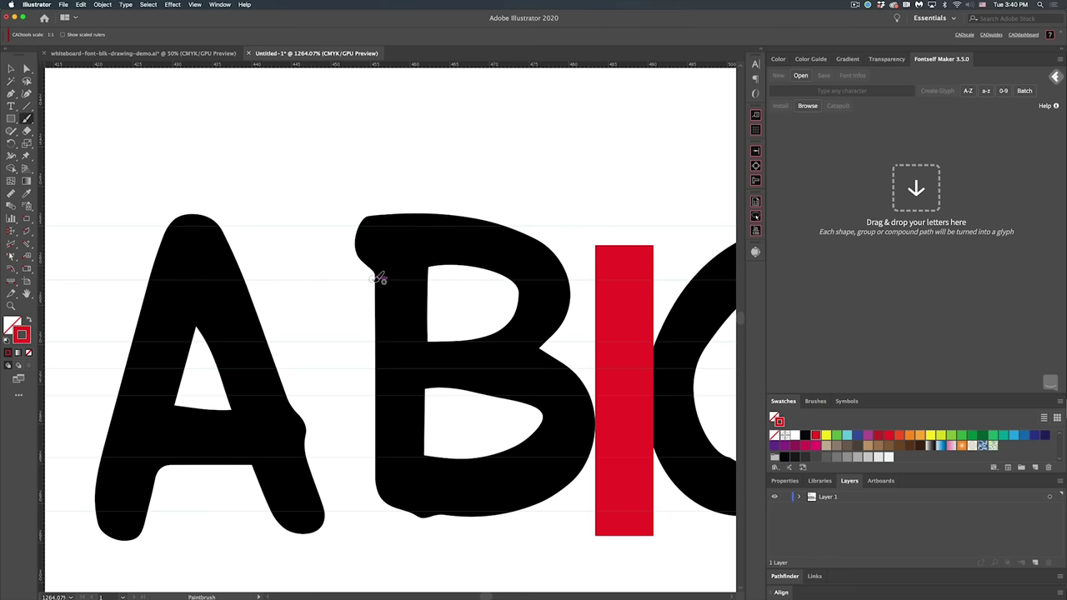
Raise the anchor where the B's serif joins the stem to flatten the serif's underside
key(p)
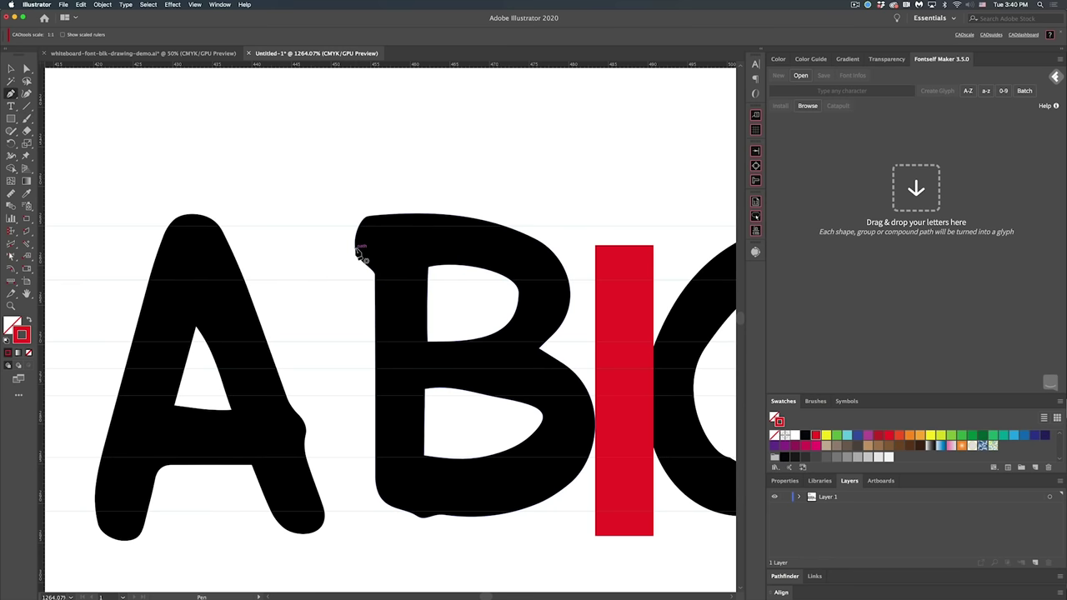
super+click(380, 270)
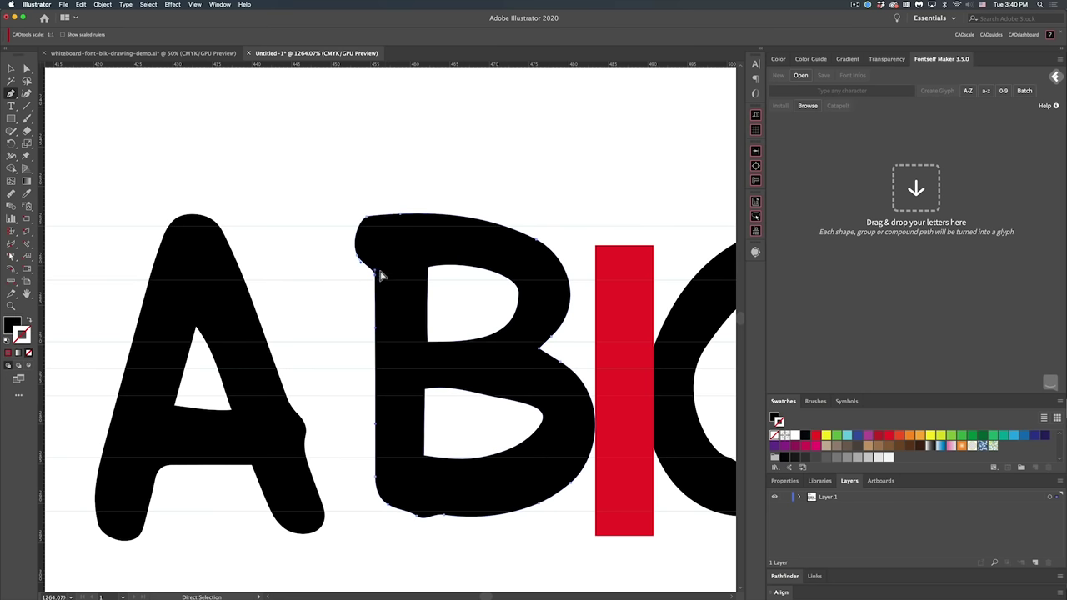
drag(376, 275, 376, 266)
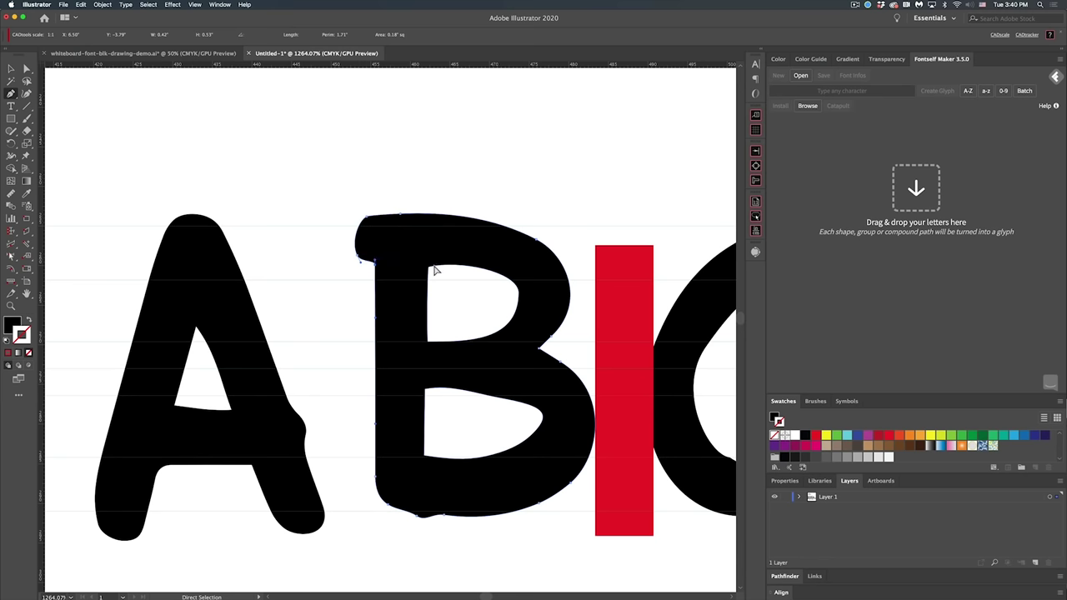
Adjust the top-left corner and handle of the B's upper counter to flatten its top edge
drag(430, 266, 429, 265)
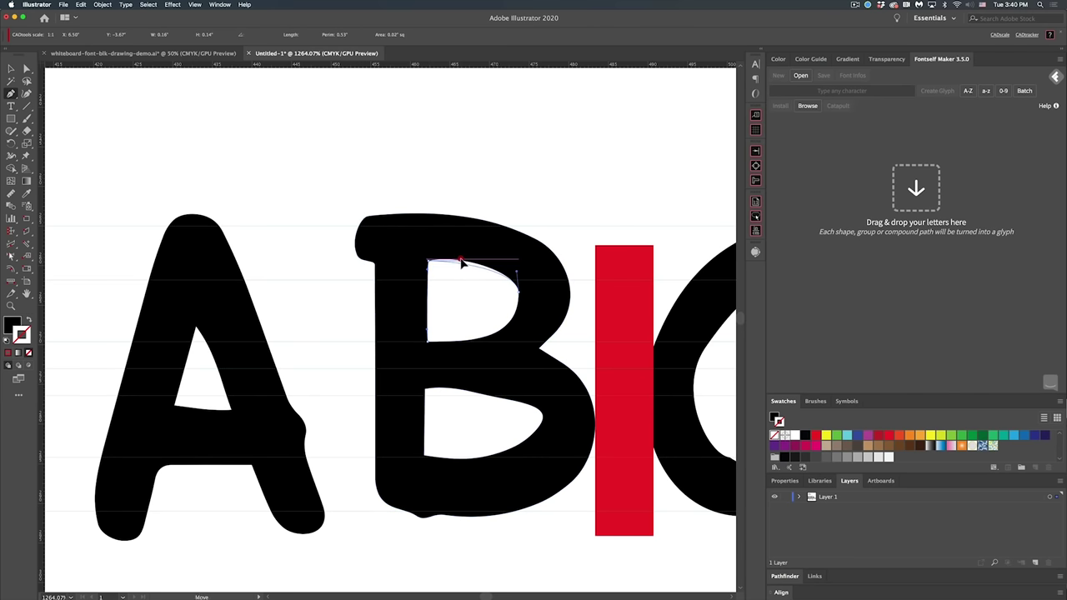
click(438, 268)
drag(430, 265, 432, 269)
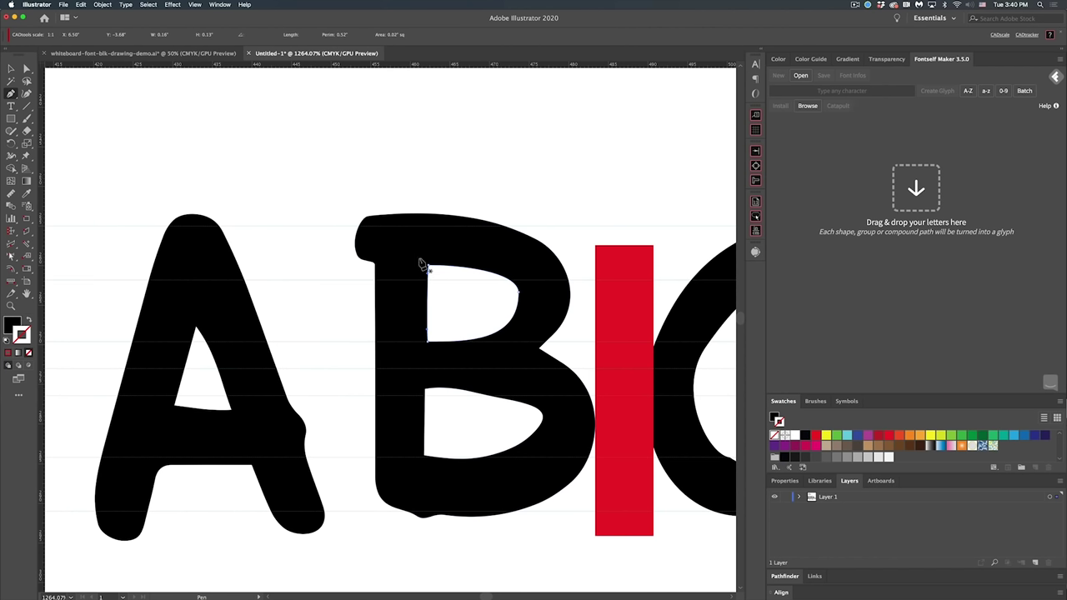
Refine the B's bottom-left outline and the top-left corner of its lower counter
alt+super+click(523, 384)
alt+super+click(523, 385)
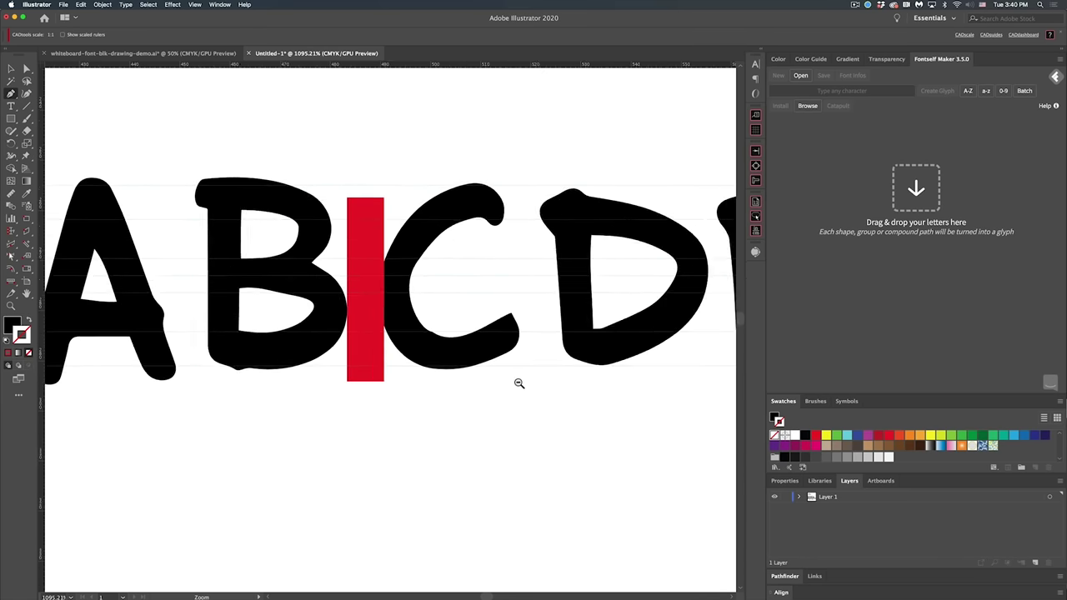
alt+super+click(519, 384)
drag(370, 350, 497, 405)
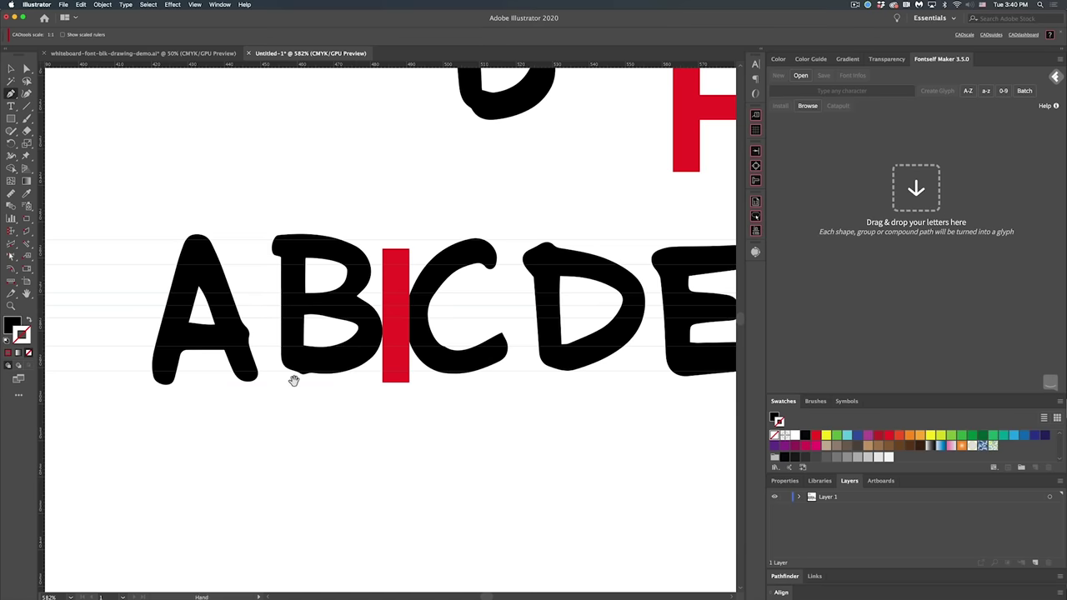
scroll(293, 376, up, 3)
key(a)
click(325, 374)
drag(325, 374, 317, 369)
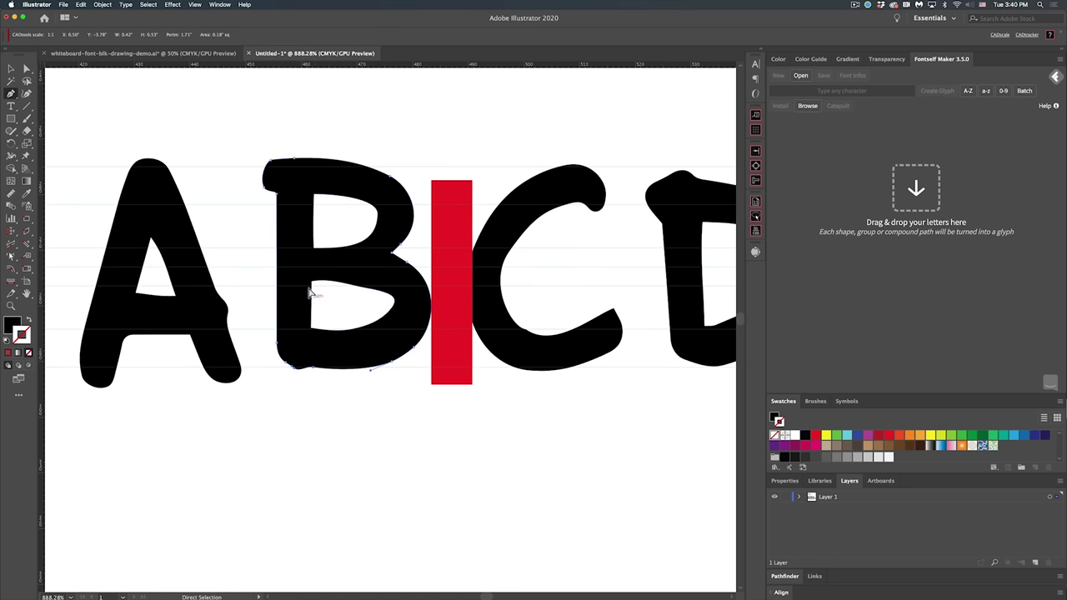
key(p)
click(311, 282)
Delete the red measuring bar between the B and the C
alt+super+click(382, 409)
alt+super+click(382, 407)
drag(429, 288, 416, 424)
super+click(422, 376)
key(Delete)
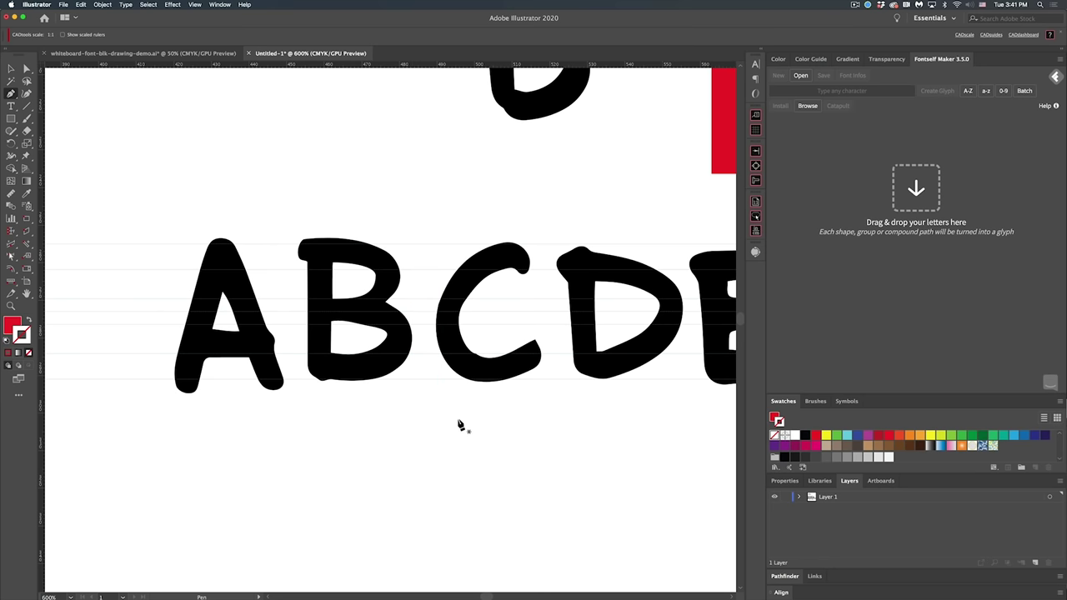
Examine the aligned A to I row alongside the remaining traced letters, numbers and punctuation below it
alt+super+click(456, 416)
alt+super+click(456, 416)
drag(536, 343, 423, 372)
alt+super+click(423, 372)
alt+super+click(424, 372)
super+click(423, 372)
drag(493, 322, 487, 324)
scroll(487, 323, up, 2)
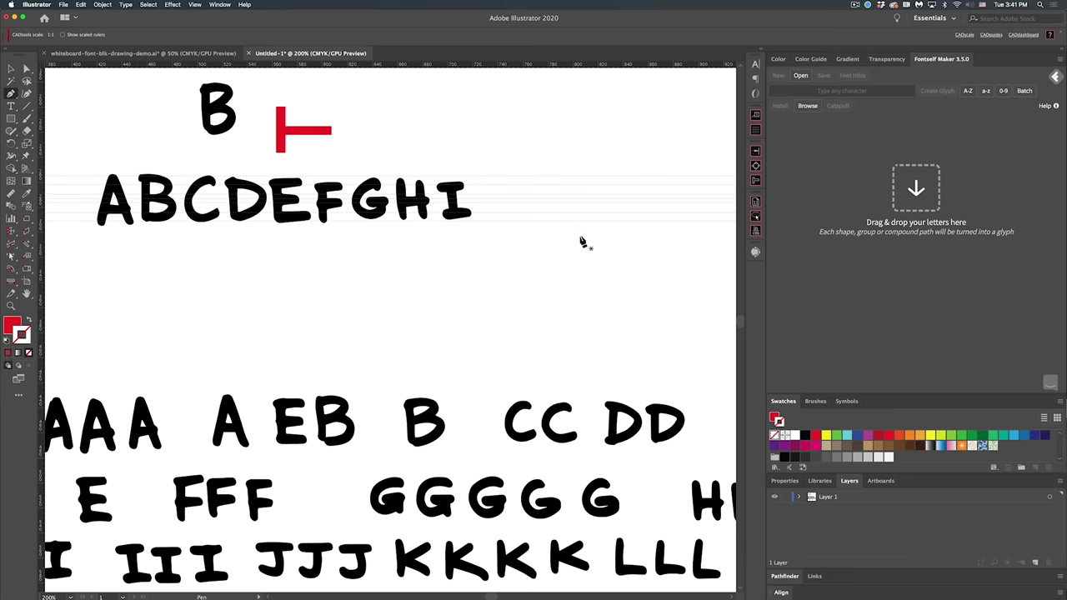
alt+super+click(442, 285)
alt+super+click(442, 284)
drag(352, 374, 423, 285)
drag(491, 272, 474, 226)
scroll(473, 226, down, 2)
scroll(473, 226, right, 1)
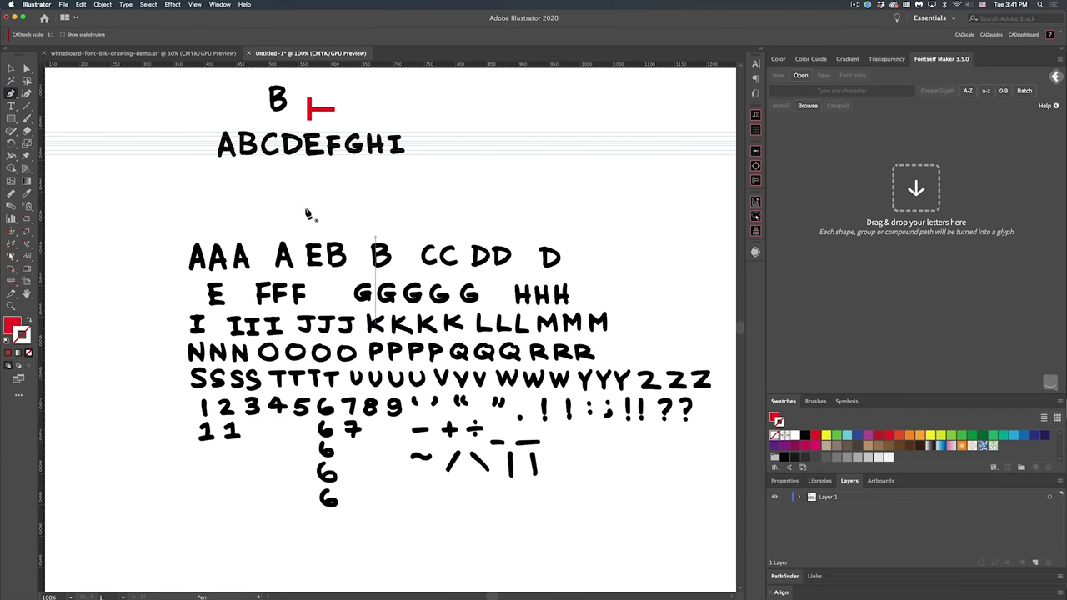
scroll(403, 225, up, 3)
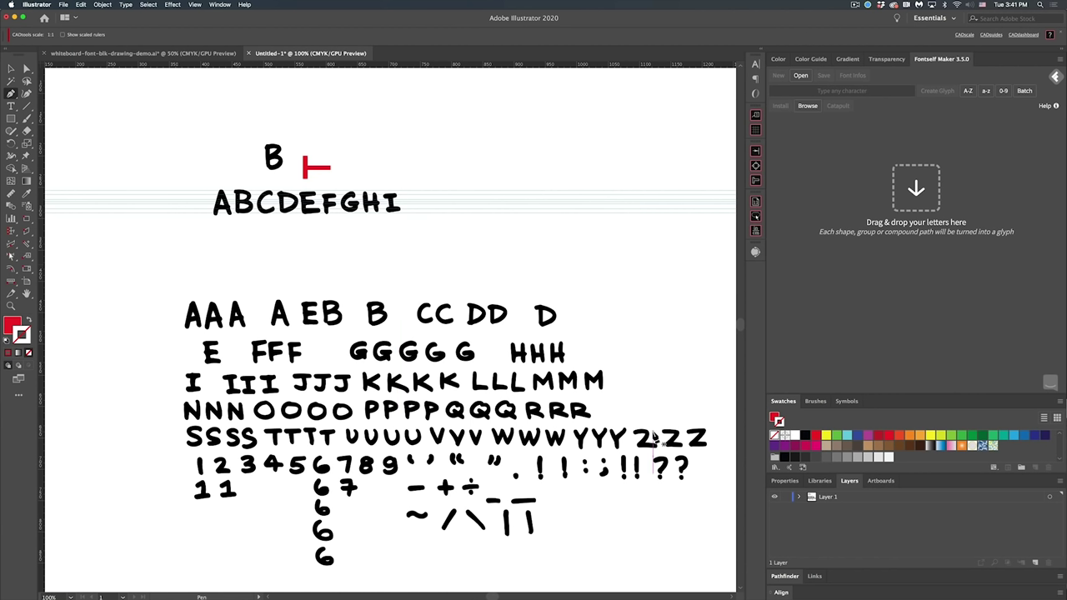
Return to the whiteboard-font-blk-drawing-demo.ai document and bring the complete alphabet, numerals and punctuation into view
key(super)
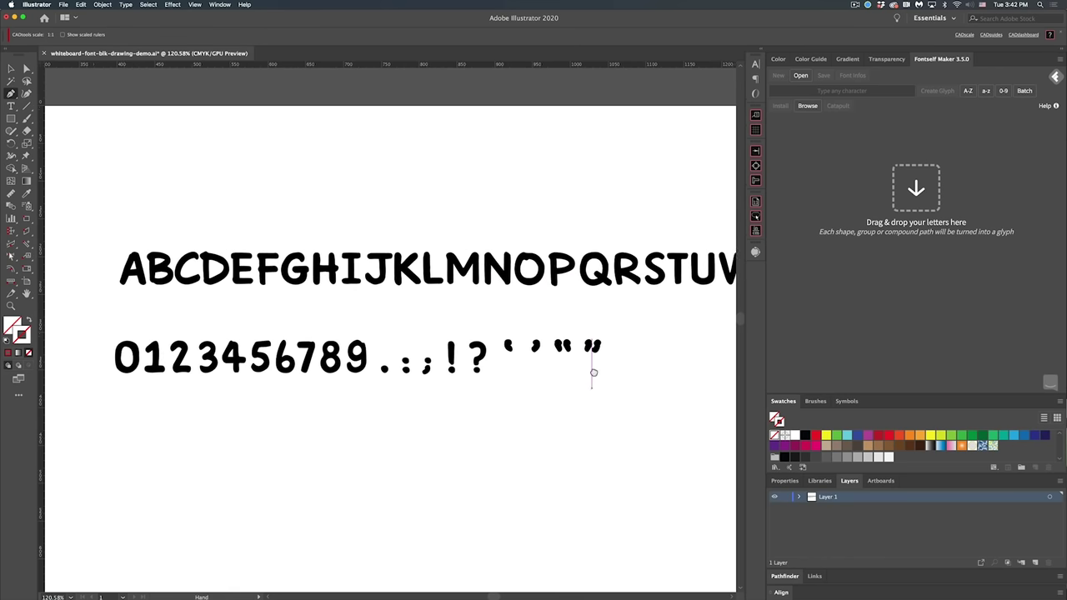
drag(594, 373, 629, 406)
alt+super+click(557, 370)
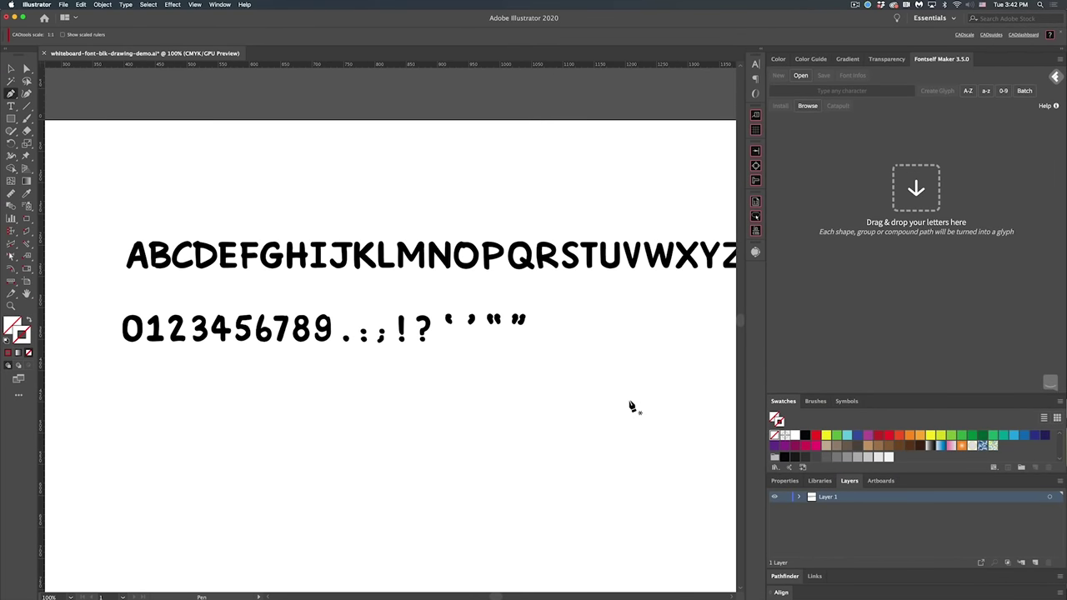
scroll(617, 350, right, 3)
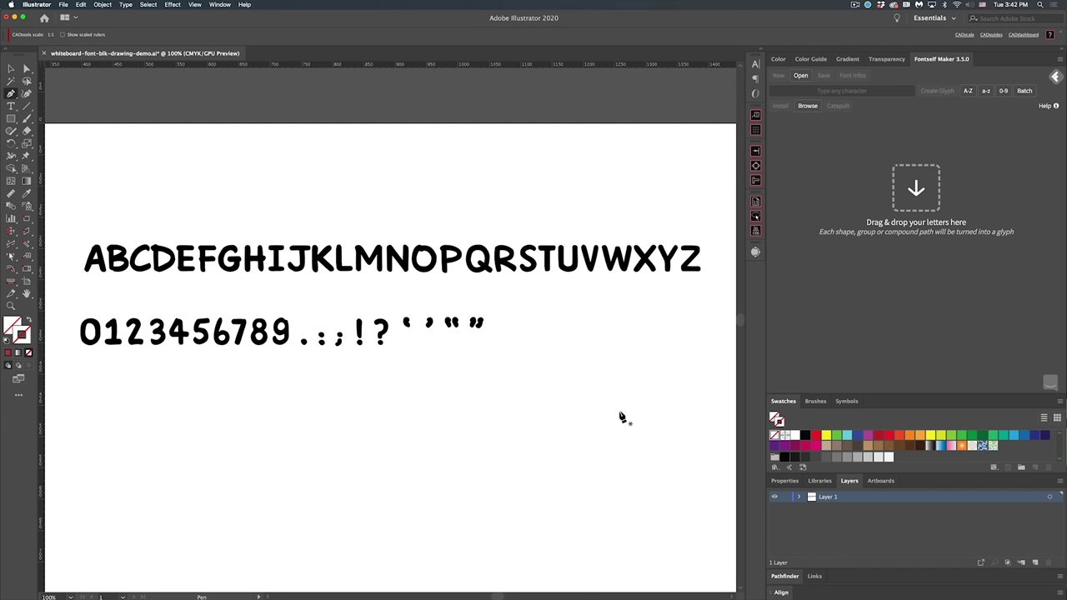
Create a new layer and place horizontal ruler guides along the cap height and baseline of the alphabet row
click(1035, 564)
drag(234, 287, 468, 319)
drag(403, 245, 465, 317)
key(super+space)
click(194, 4)
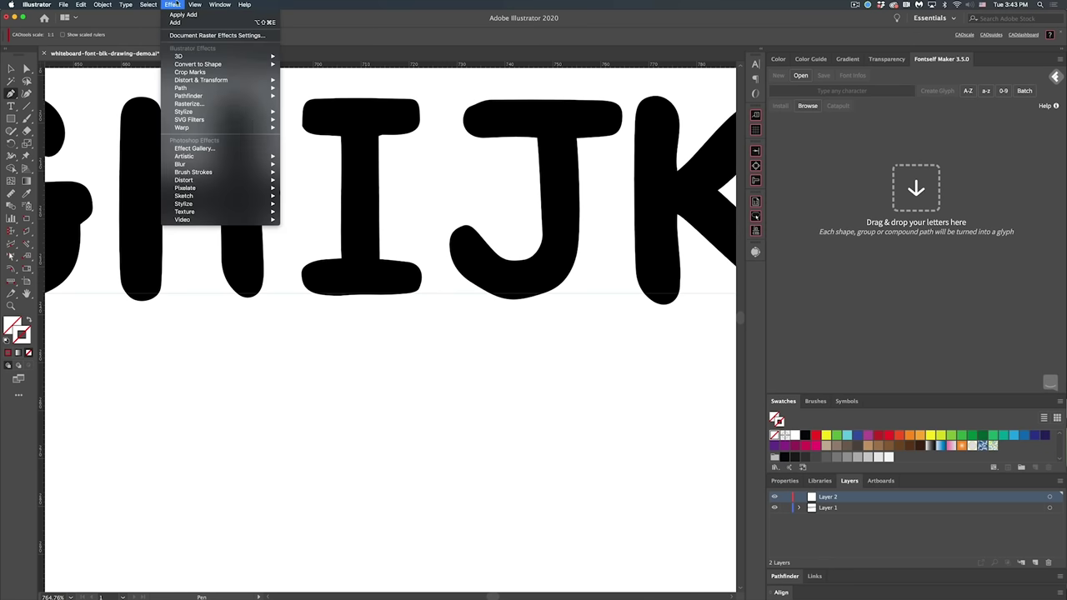
click(194, 4)
drag(384, 66, 380, 98)
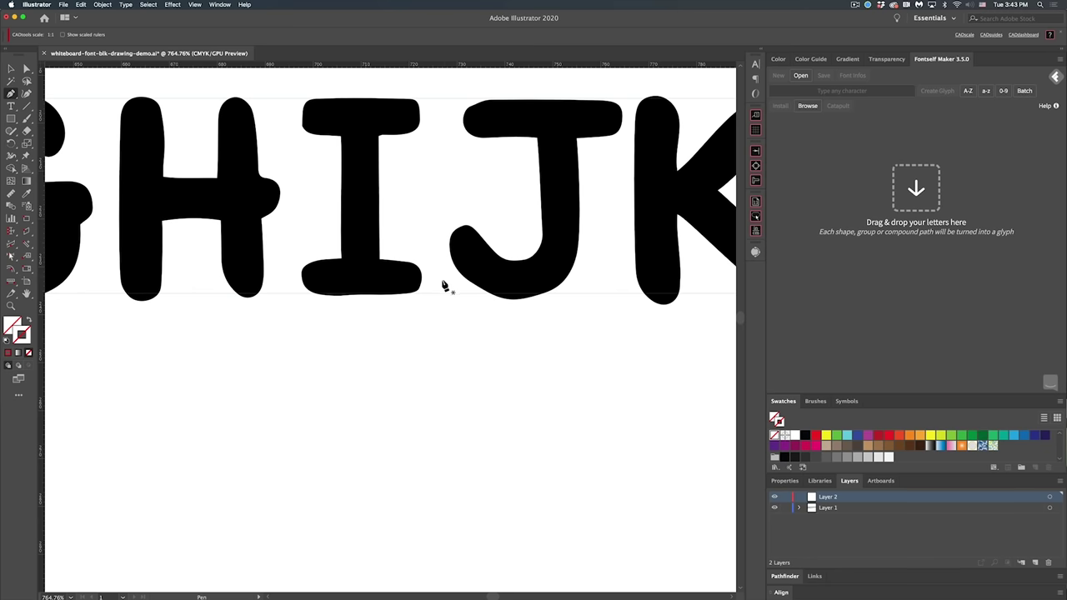
Draw a small rectangle about 0.10 by 0.16 in on the new layer, beside the letter A
alt+super+click(419, 306)
alt+super+click(419, 306)
drag(436, 345, 419, 293)
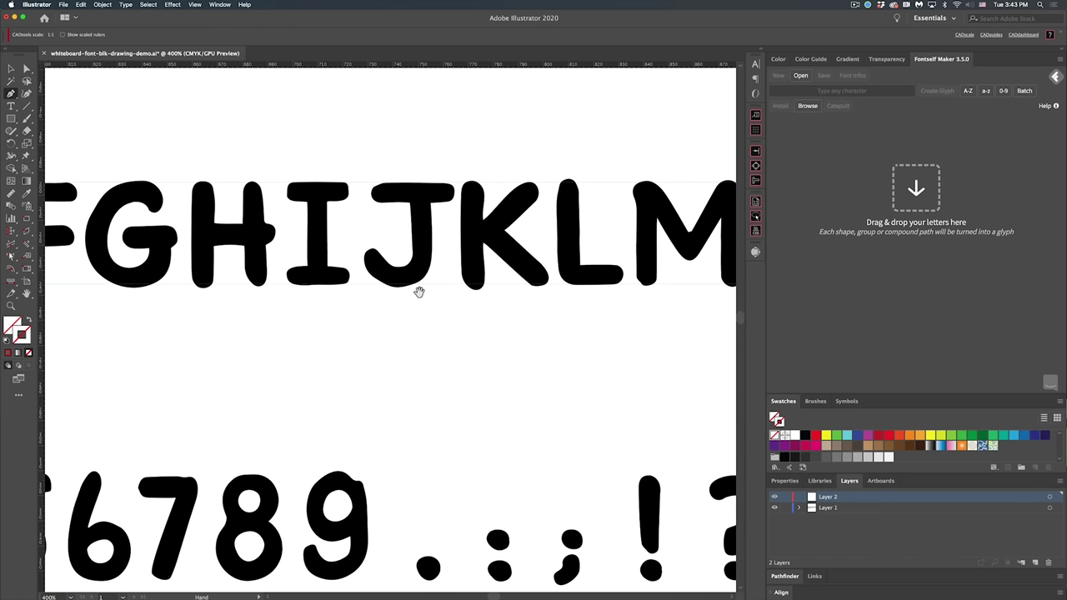
alt+super+click(415, 330)
scroll(415, 330, down, 1)
drag(389, 332, 573, 289)
drag(242, 315, 461, 306)
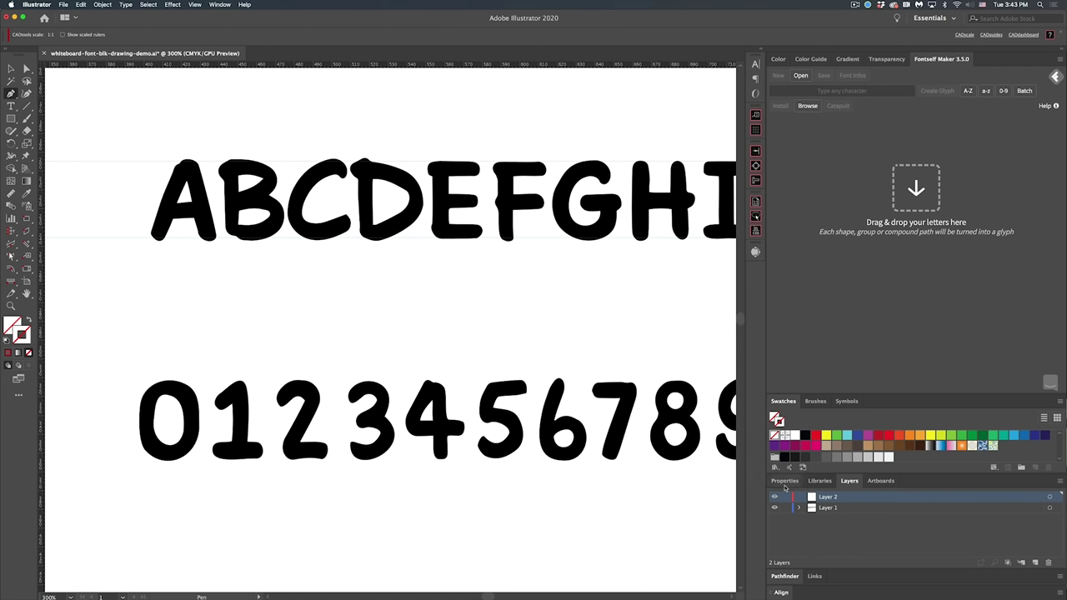
key(m)
mouse_move(110, 185)
mouse_down()
mouse_move(129, 219)
mouse_move(125, 209)
mouse_up()
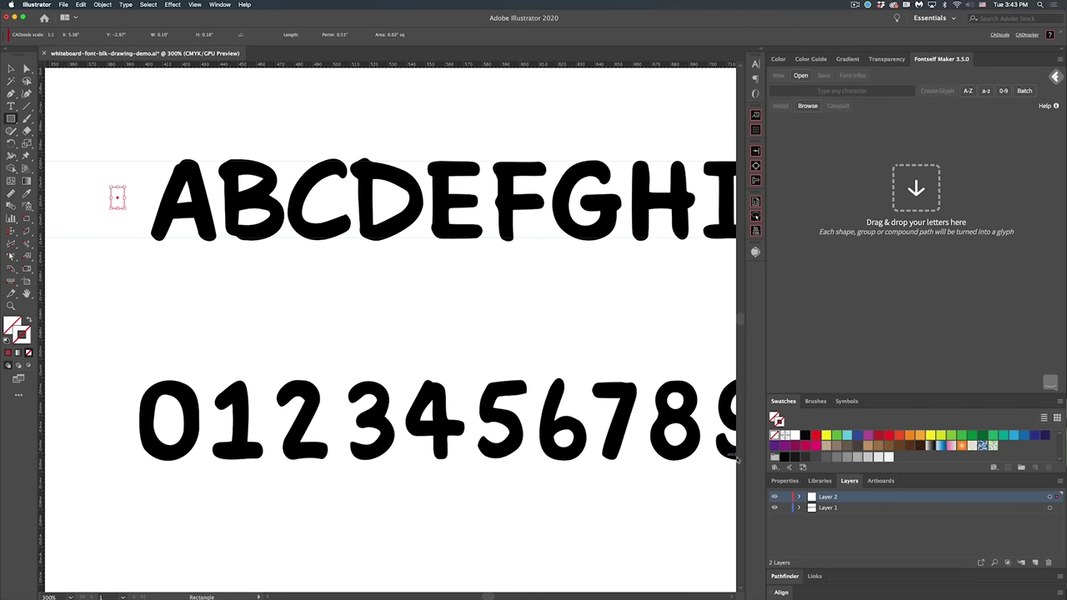
Expand Layer 2 and rename its lower guide as Baseline and its upper guide as Capline
click(799, 498)
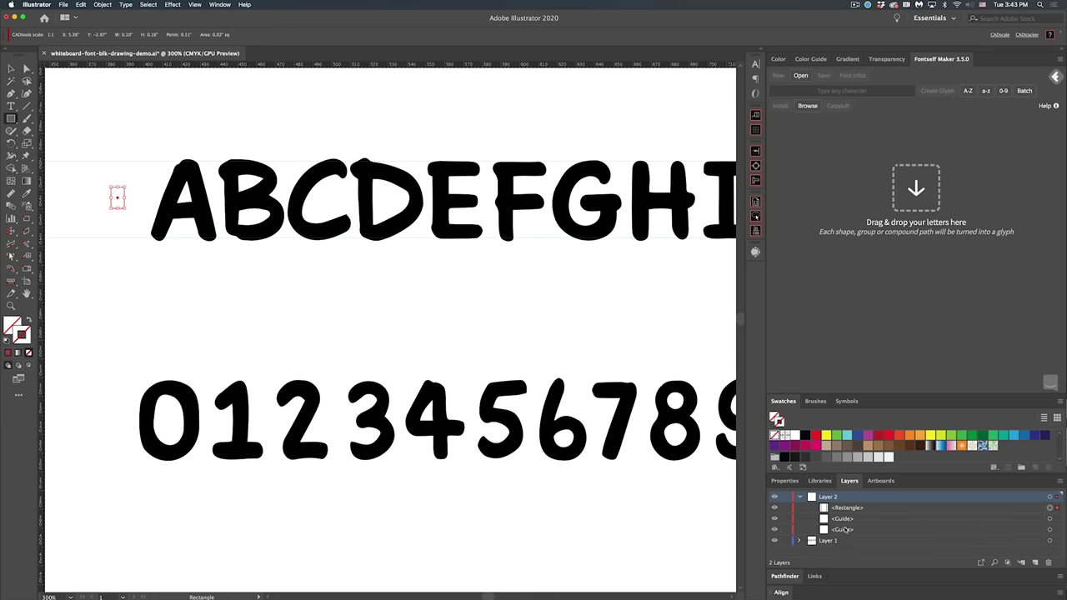
double_click(844, 531)
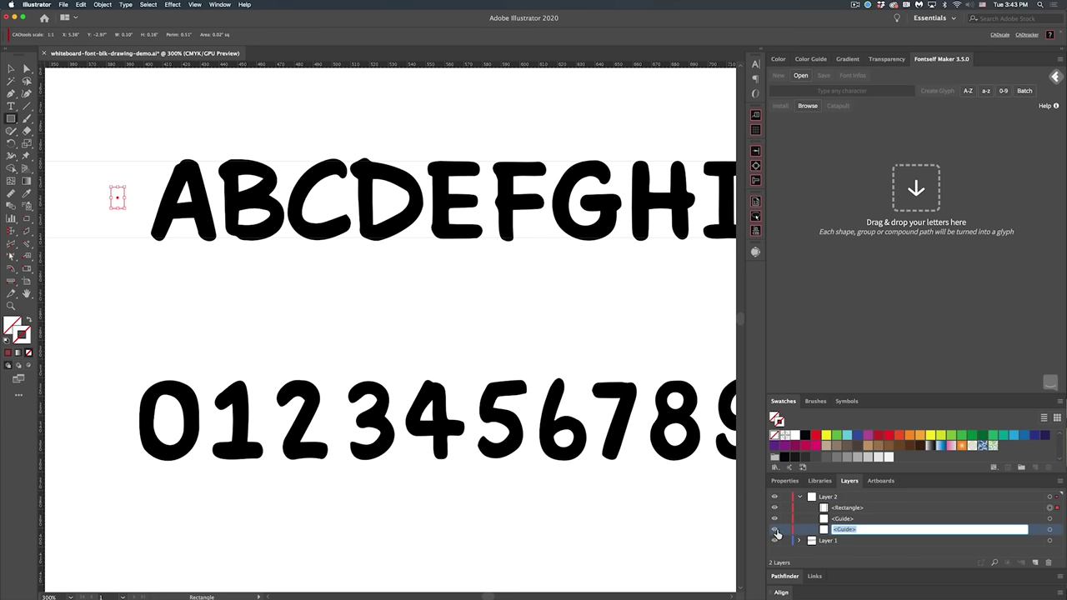
key(Return)
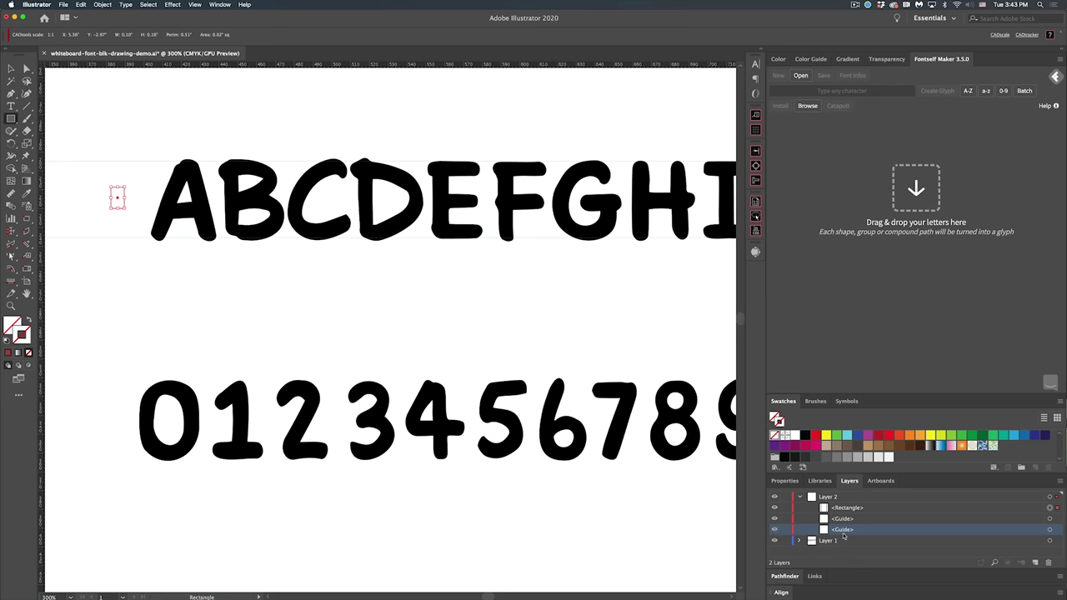
double_click(844, 530)
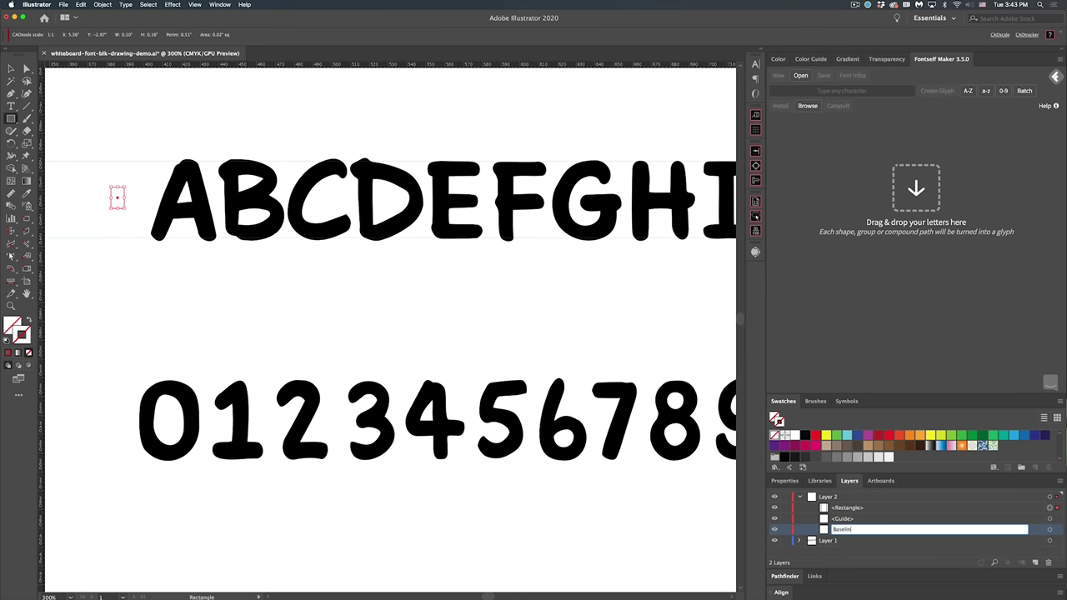
double_click(842, 519)
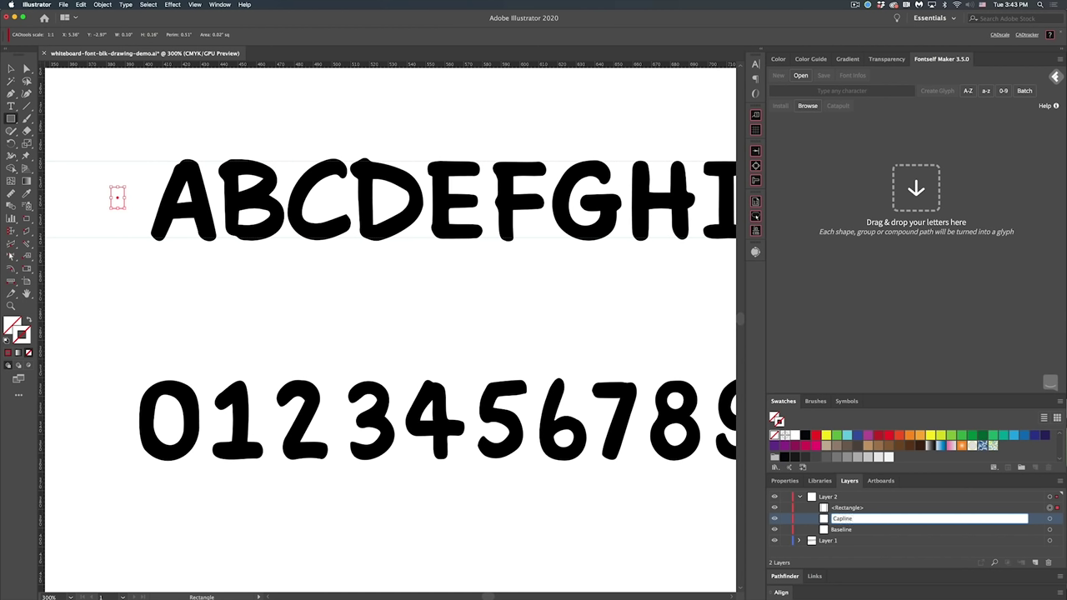
key(Return)
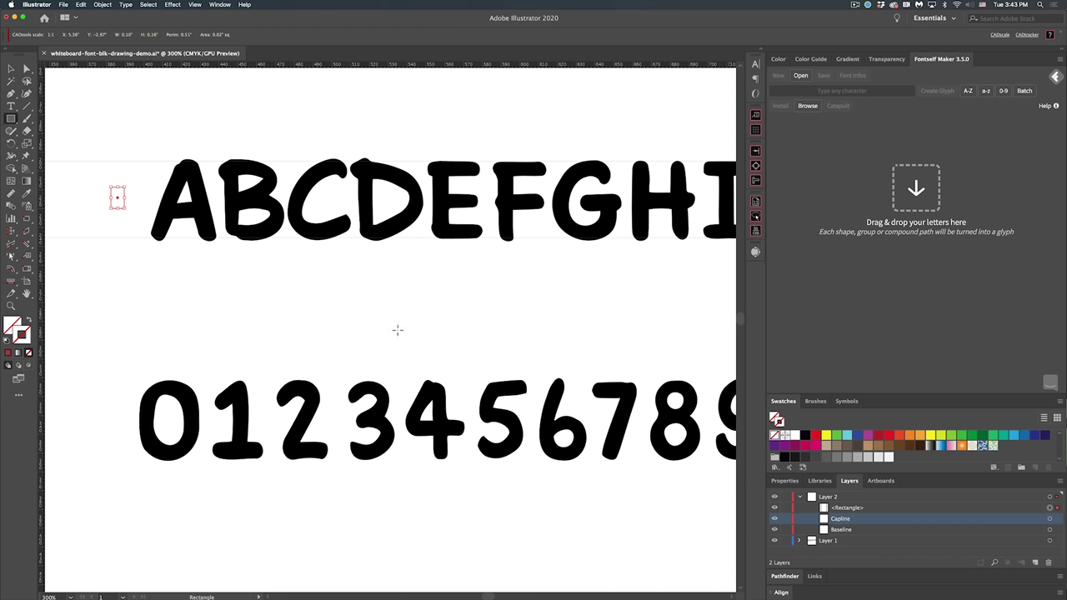
Delete the small rectangle beside the letter A
key(a)
click(206, 291)
mouse_move(138, 184)
mouse_down()
mouse_move(138, 197)
mouse_move(102, 224)
mouse_up()
key(m)
key(Delete)
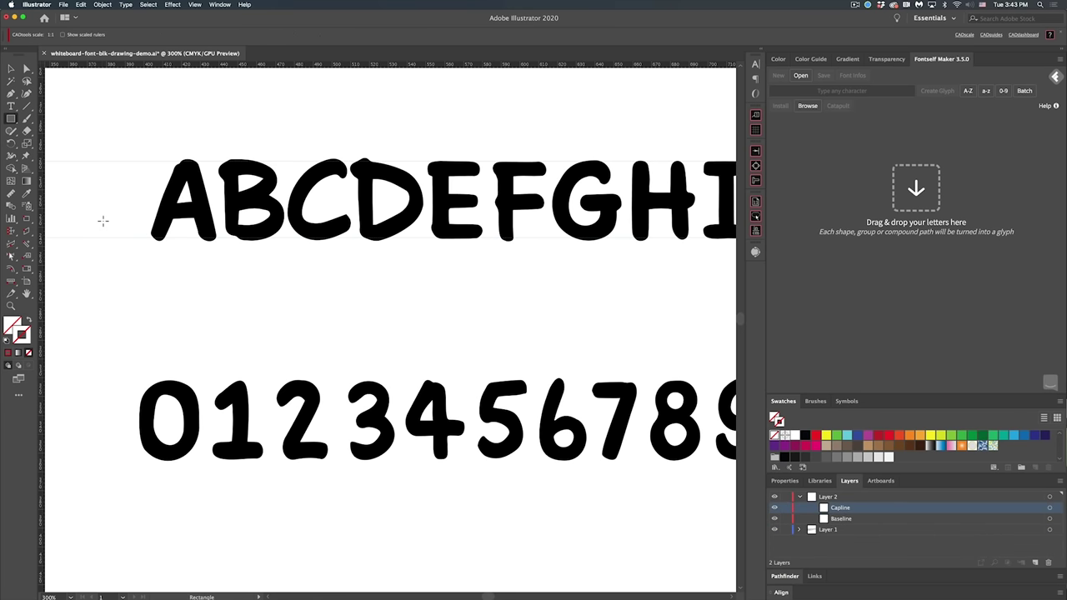
Copy the Capline and Baseline guides down to the numerals row, aligned with the tops and bottoms of the digits
key(a)
drag(133, 156, 108, 259)
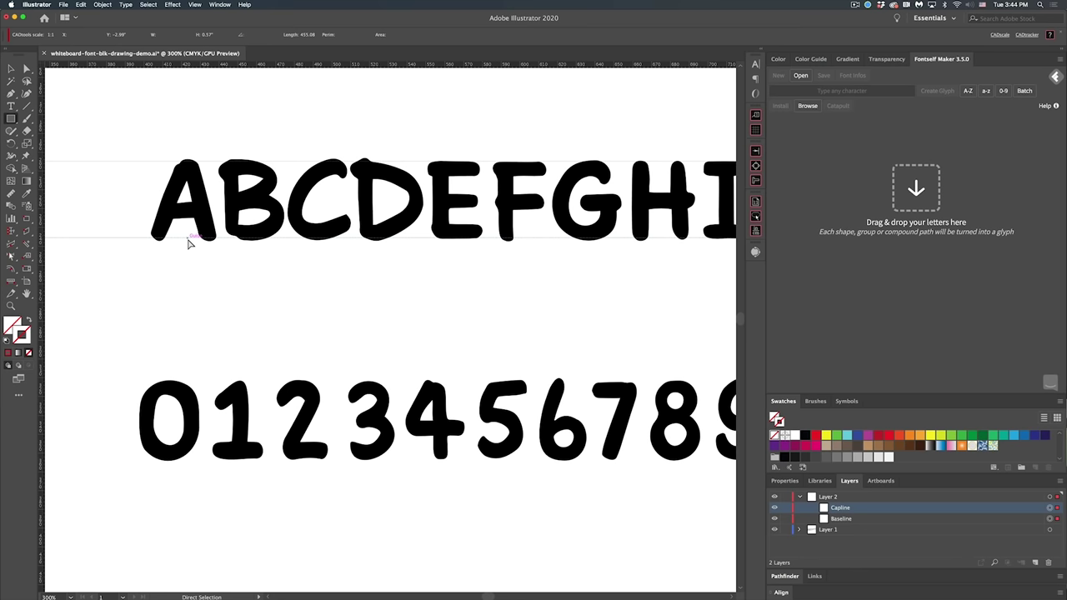
drag(188, 243, 224, 464)
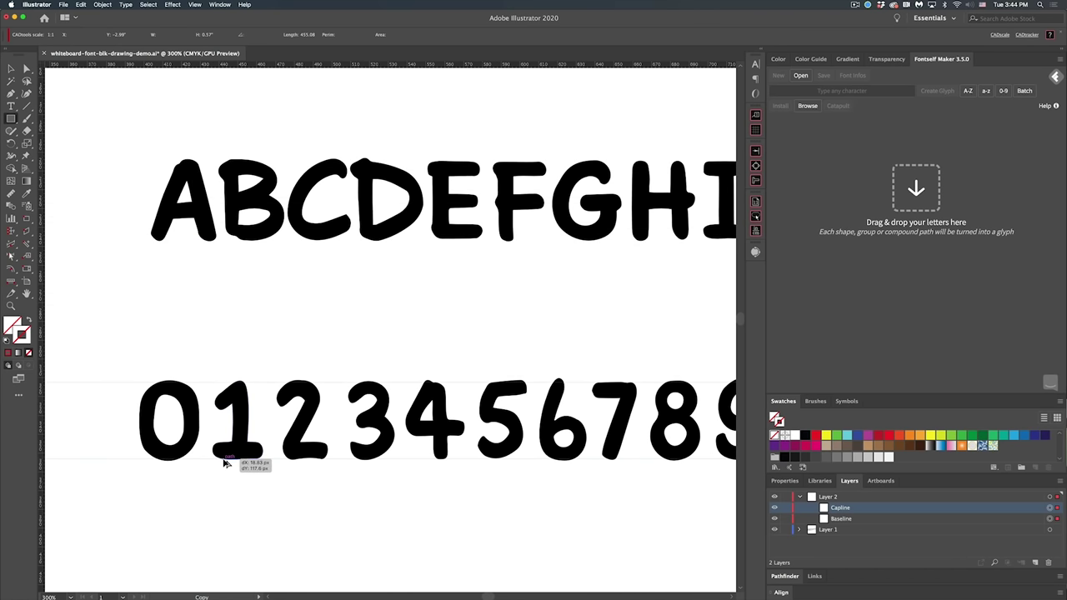
drag(224, 464, 225, 465)
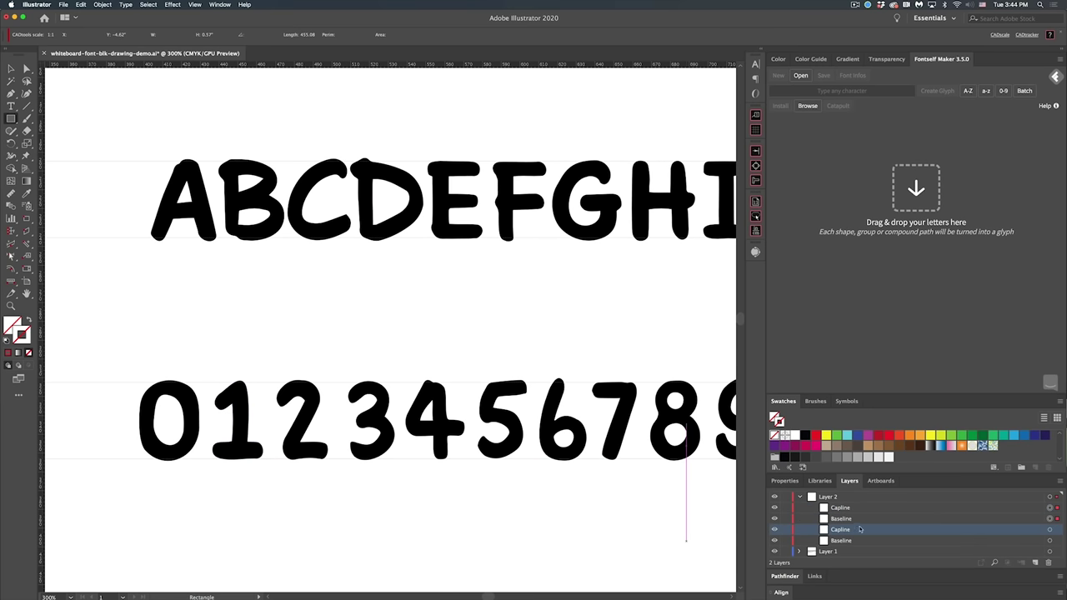
Move the selected copies of the Capline and Baseline guides from Layer 2 to Layer 1
click(844, 508)
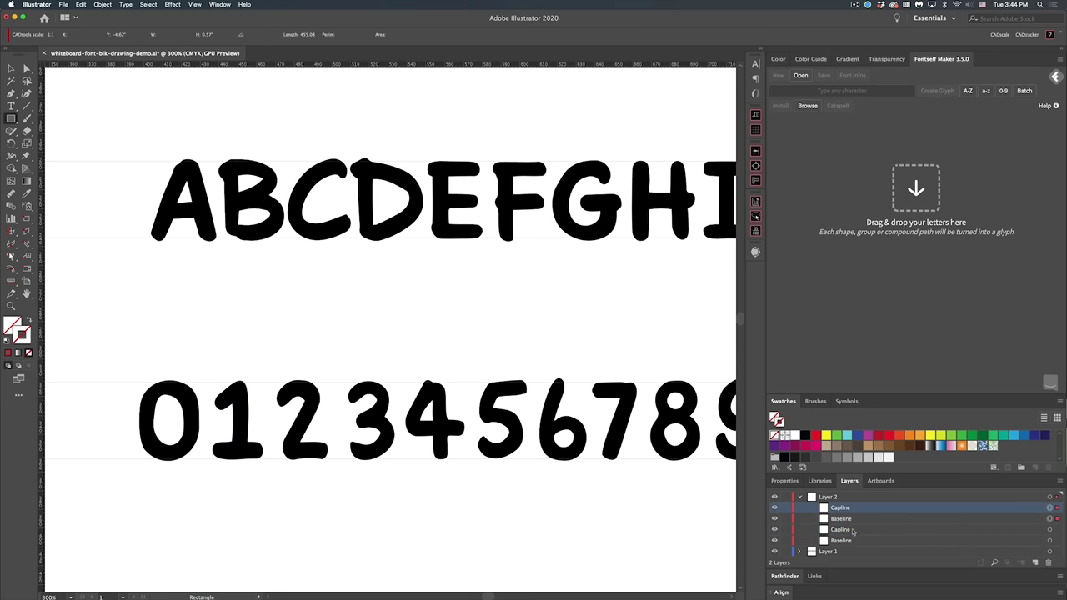
shift+click(851, 541)
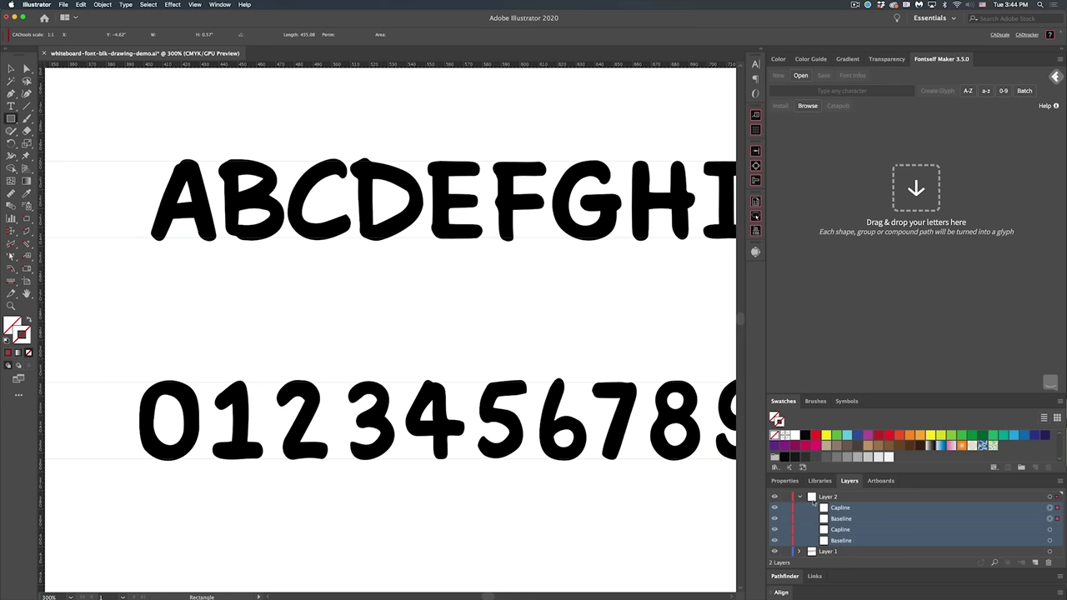
click(801, 497)
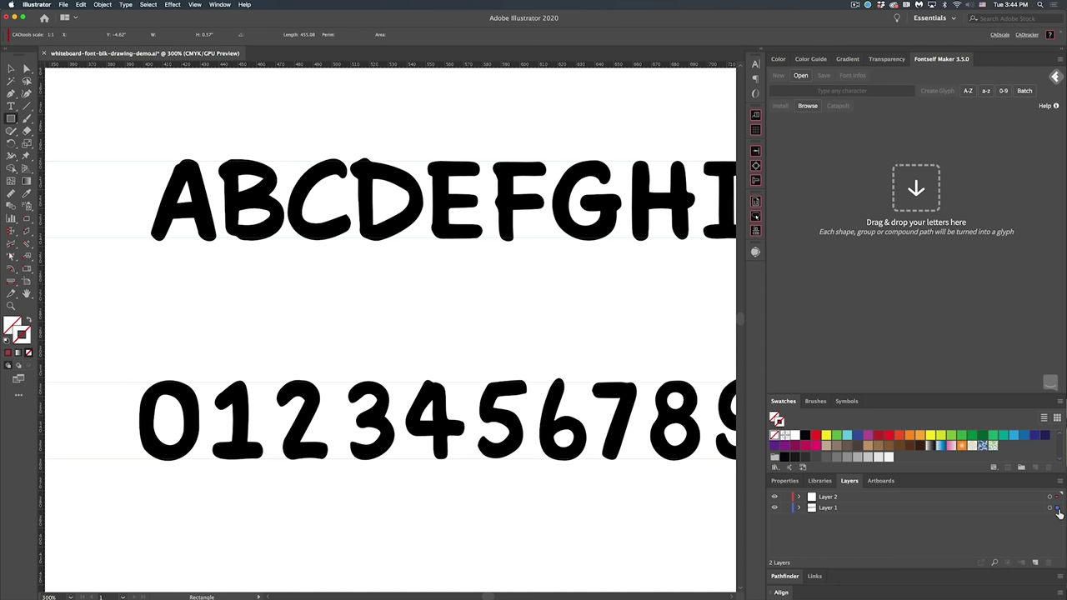
click(1057, 508)
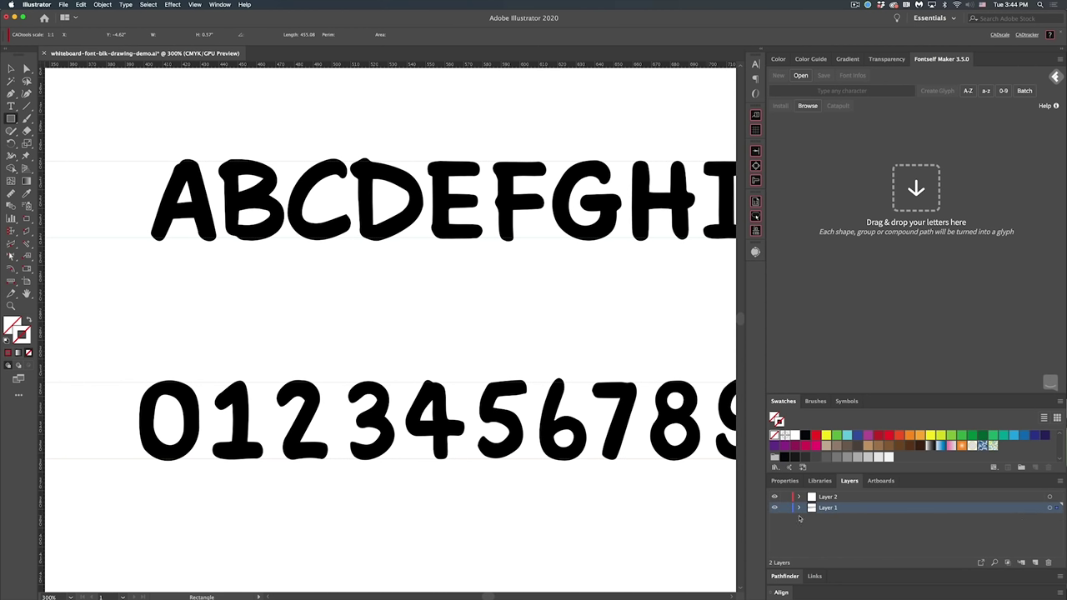
Delete Layer 2 together with its artwork
click(872, 498)
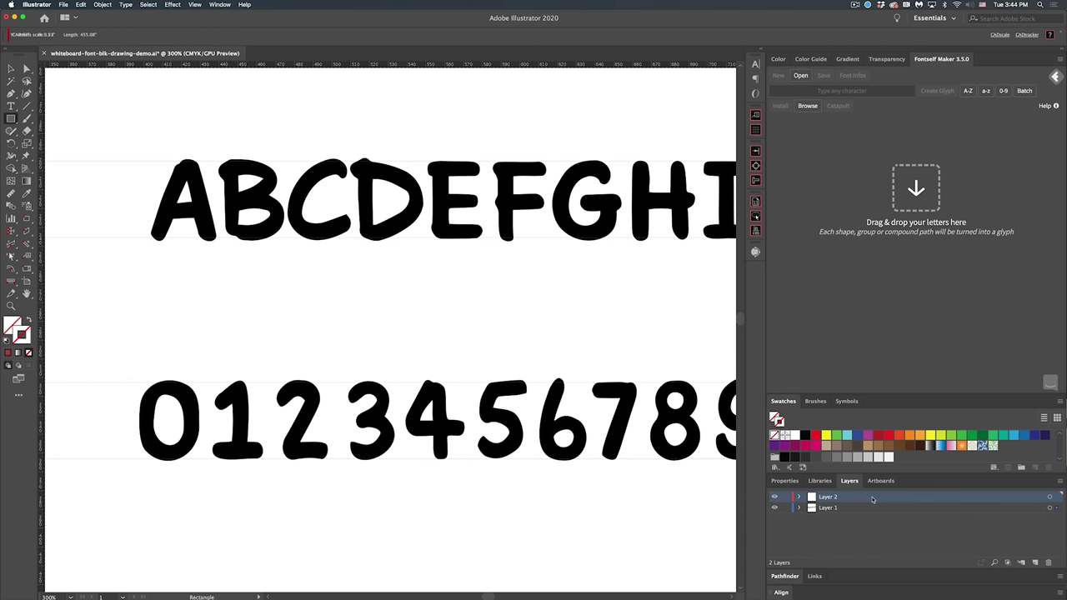
click(1049, 563)
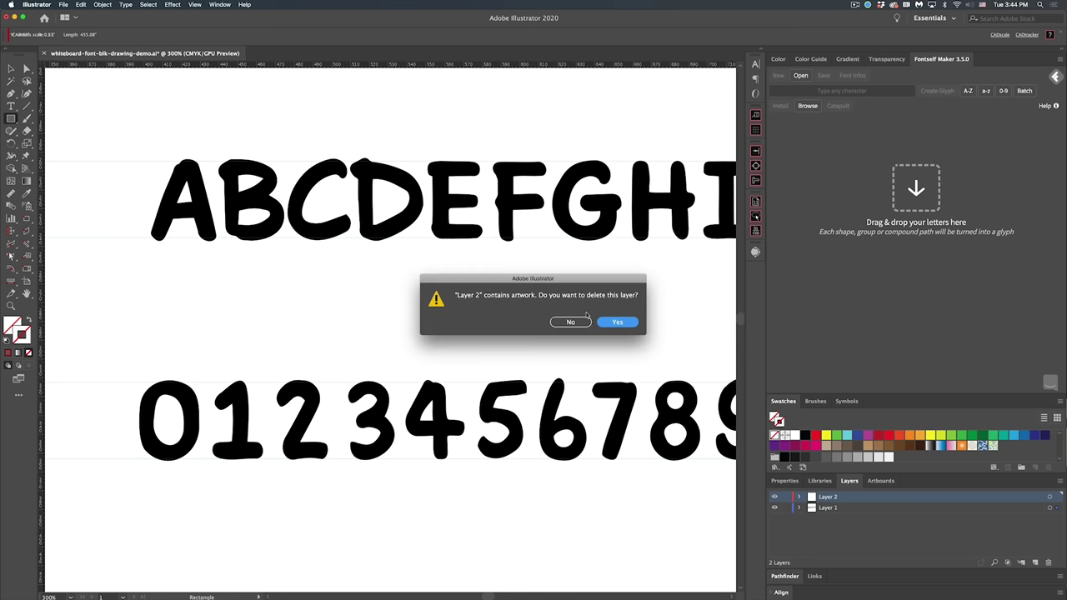
click(607, 323)
Expand Layer 1, enlarge the layers list, look through its contents for the named guides, and collapse it again
click(801, 498)
scroll(886, 513, down, 1)
scroll(885, 513, down, 3)
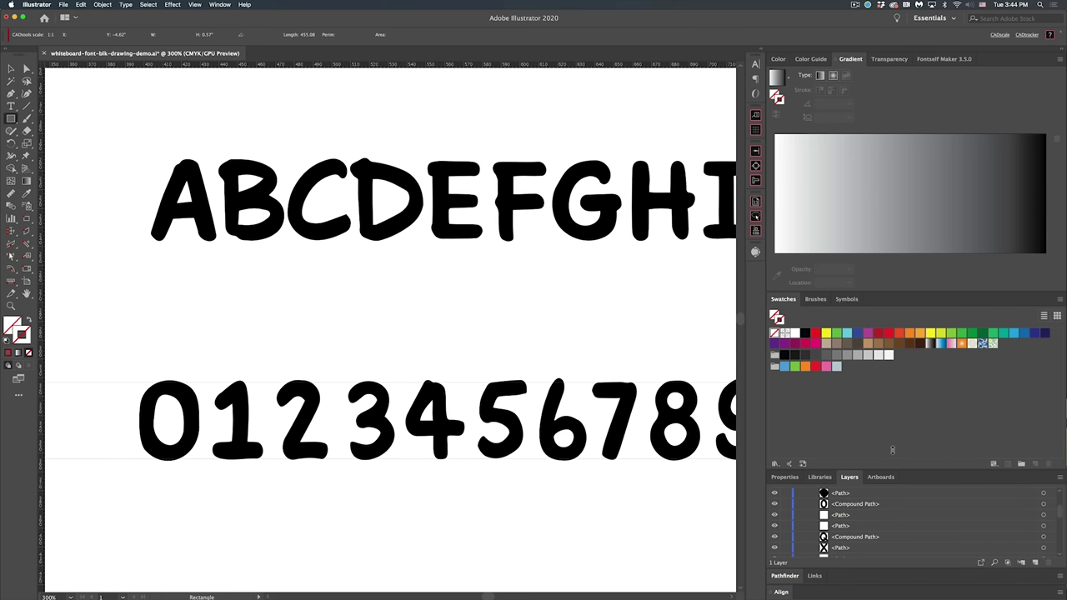
drag(893, 455, 893, 380)
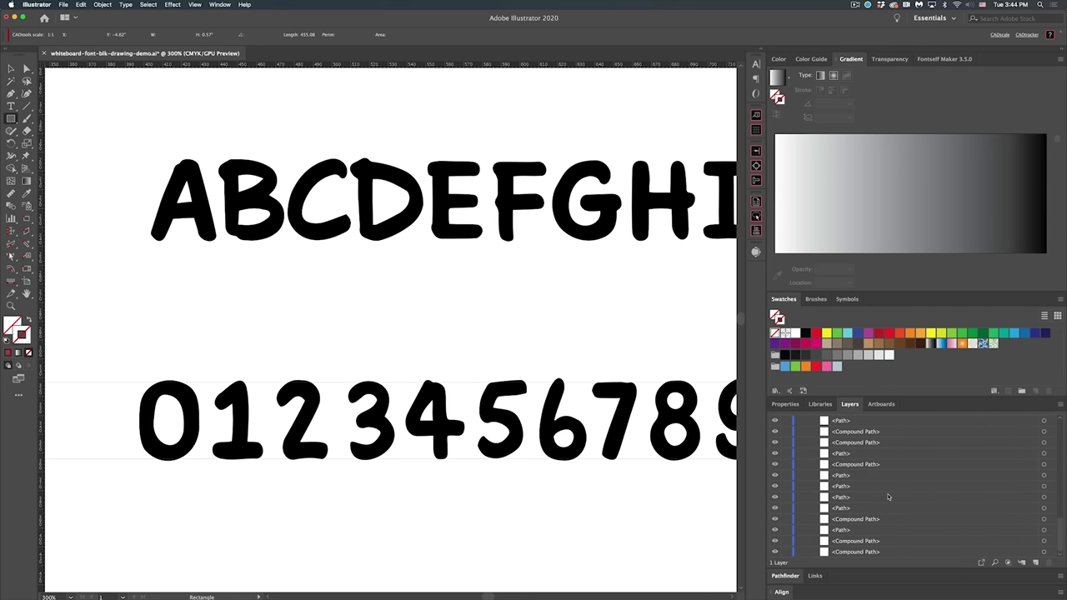
scroll(888, 498, up, 10)
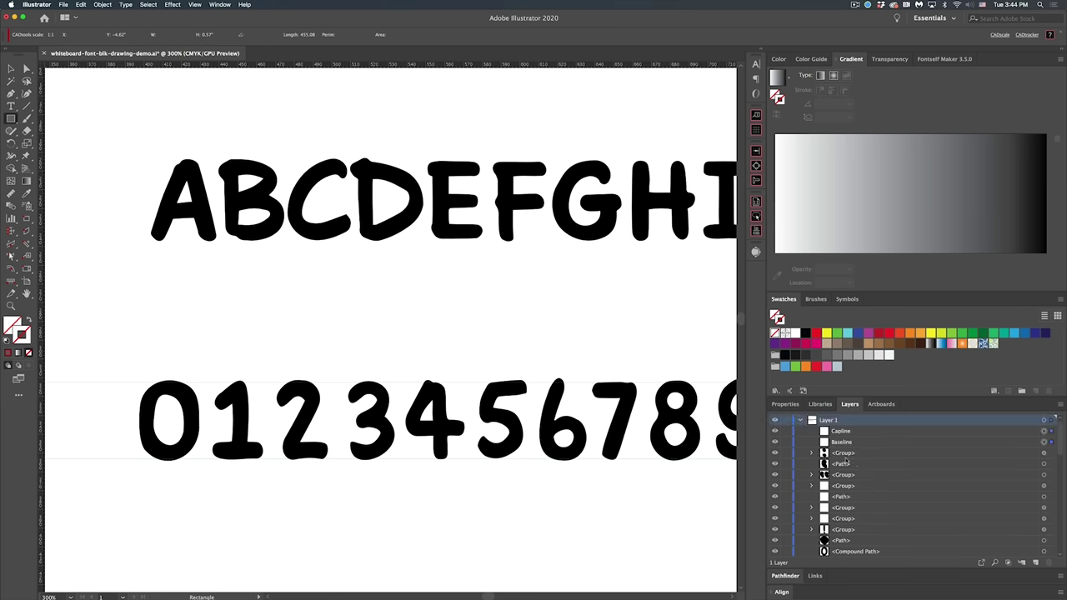
click(800, 420)
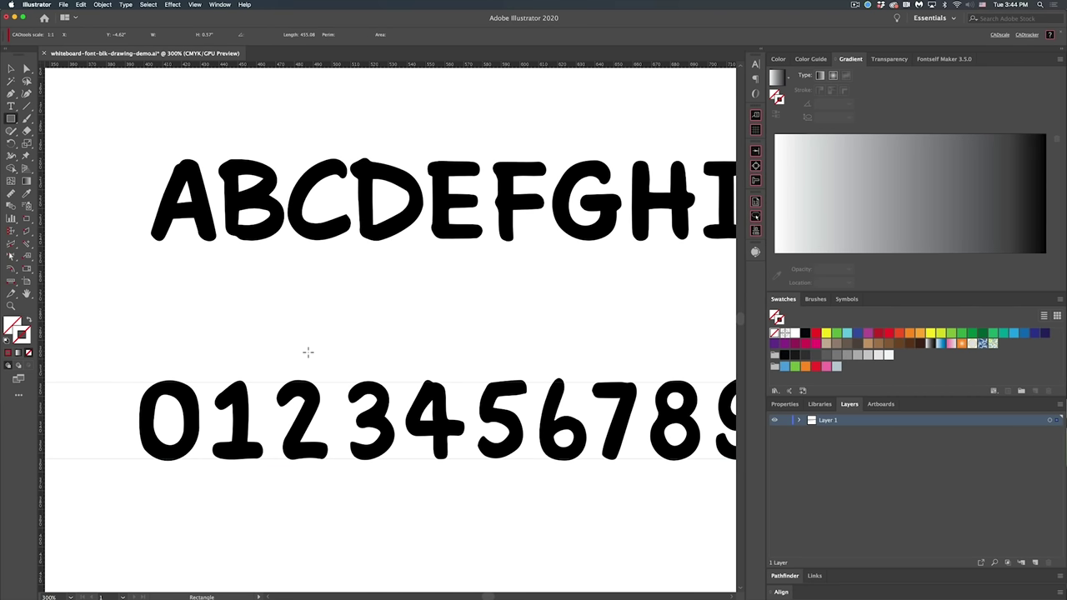
Check that the capital I and the exclamation mark each select as one complete glyph
alt+super+click(383, 268)
alt+super+click(384, 268)
drag(476, 353, 341, 280)
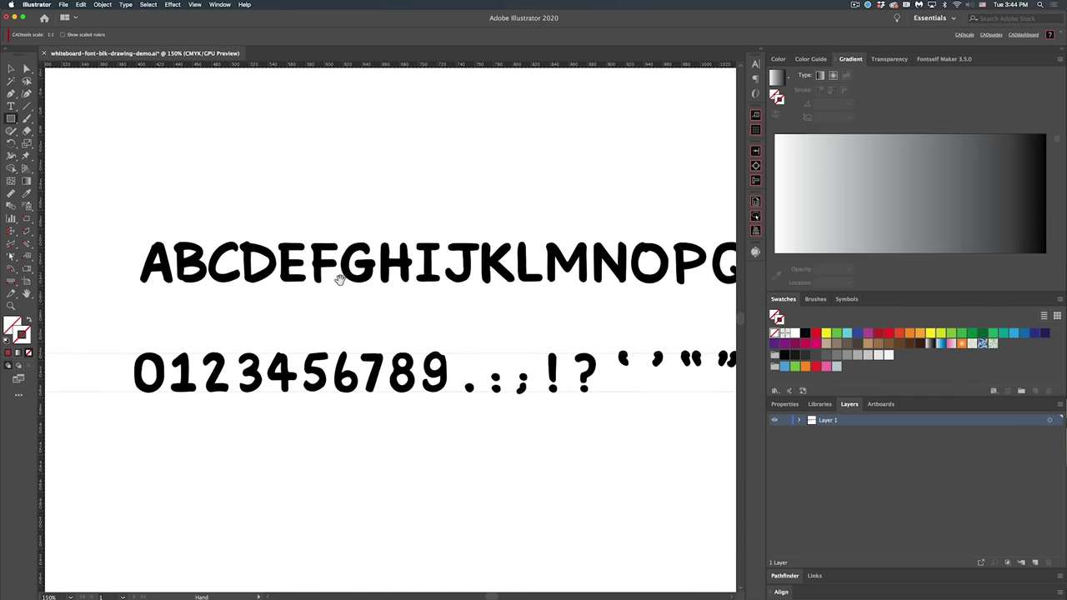
key(v)
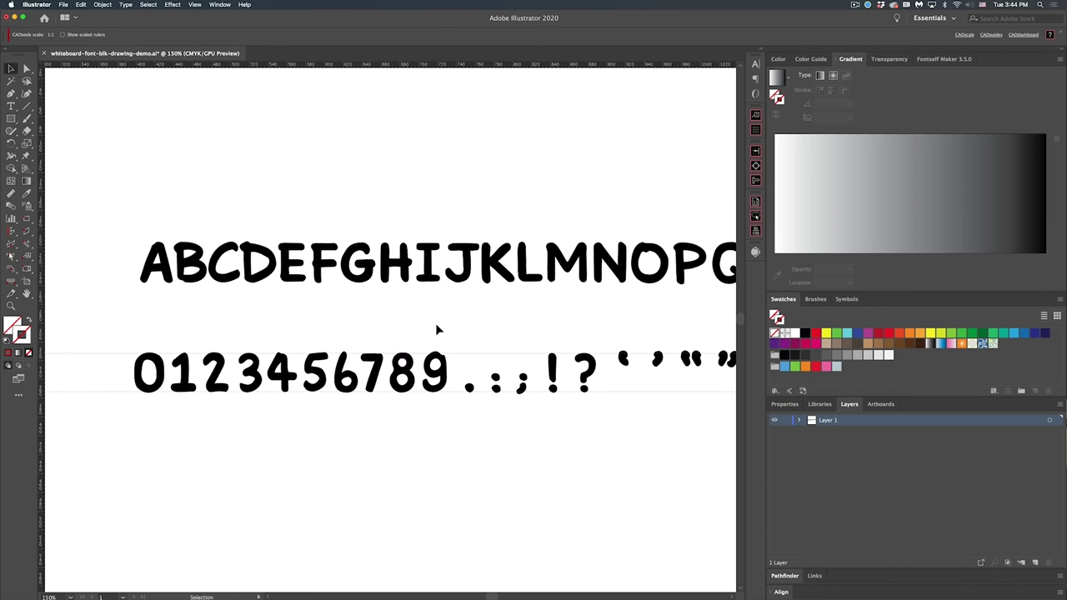
click(429, 278)
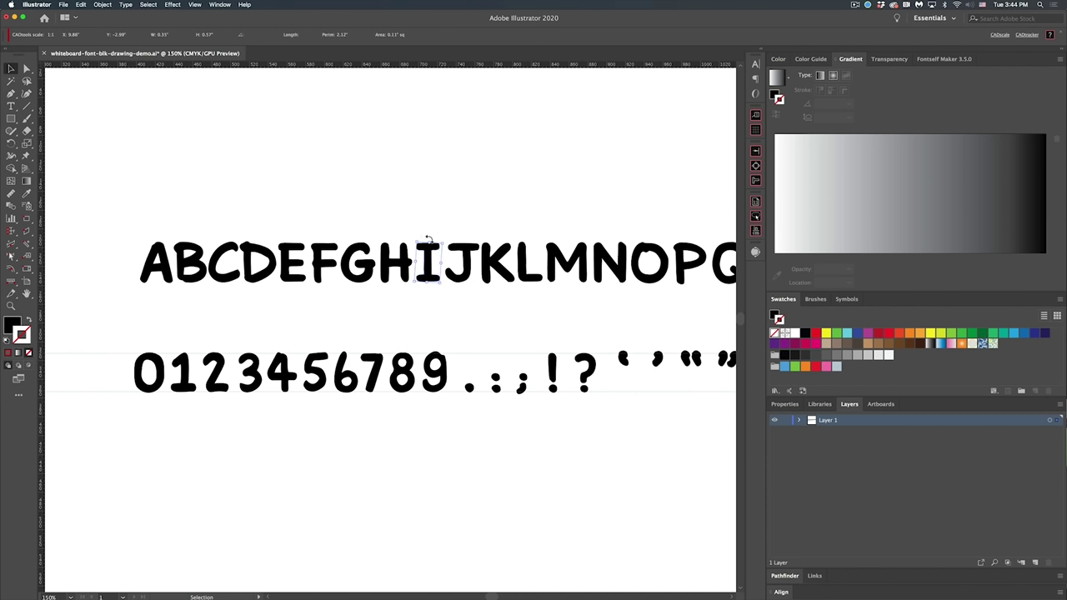
click(393, 323)
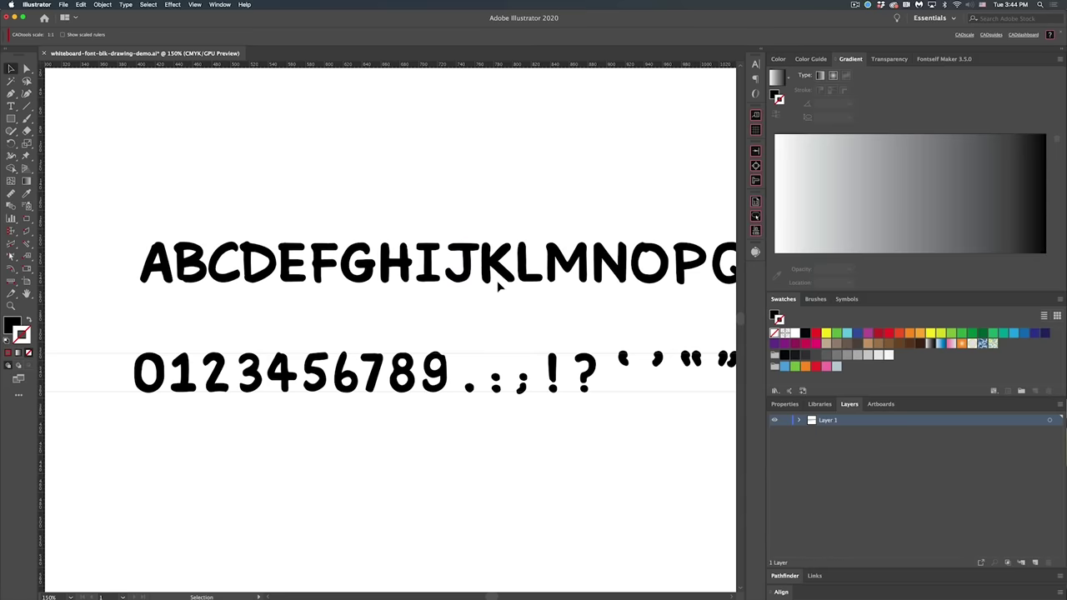
scroll(520, 296, right, 5)
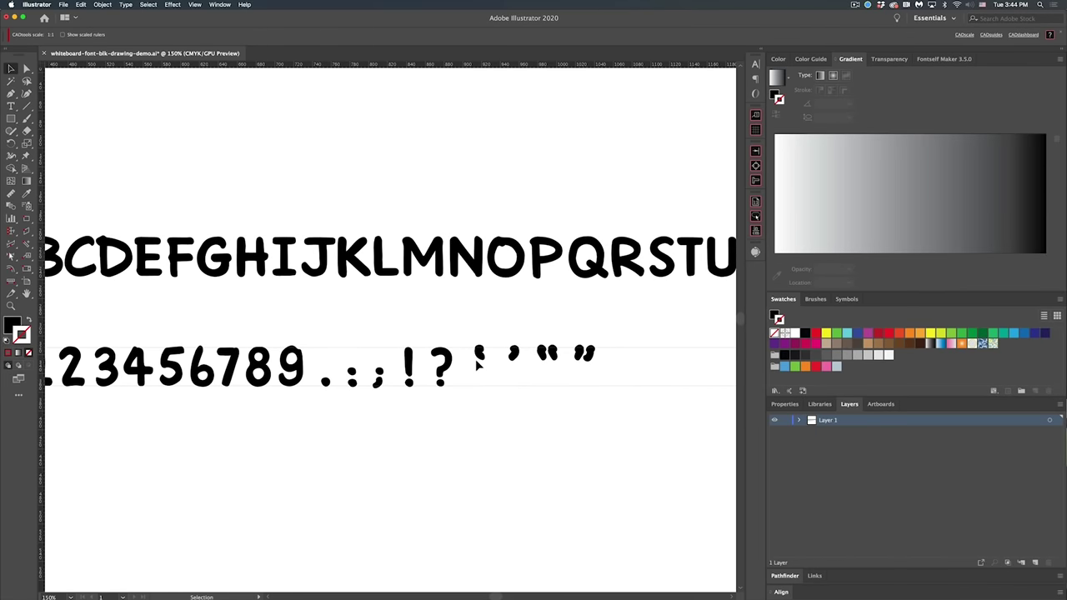
scroll(430, 392, up, 5)
click(425, 367)
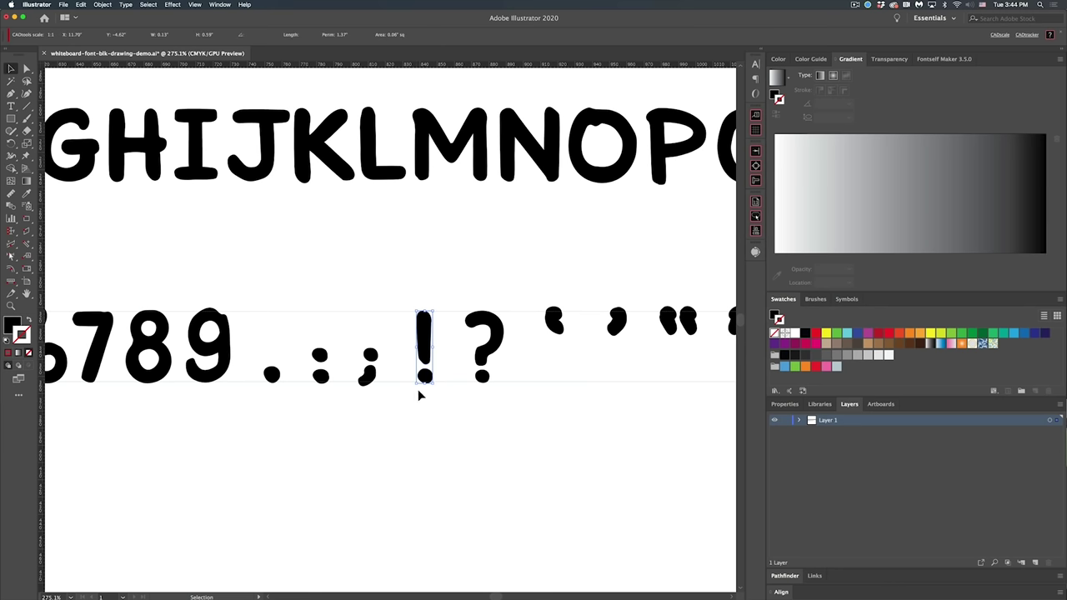
Open the Pathfinder options to review the Remove Redundant Points setting, close them, and deselect the exclamation mark
click(789, 577)
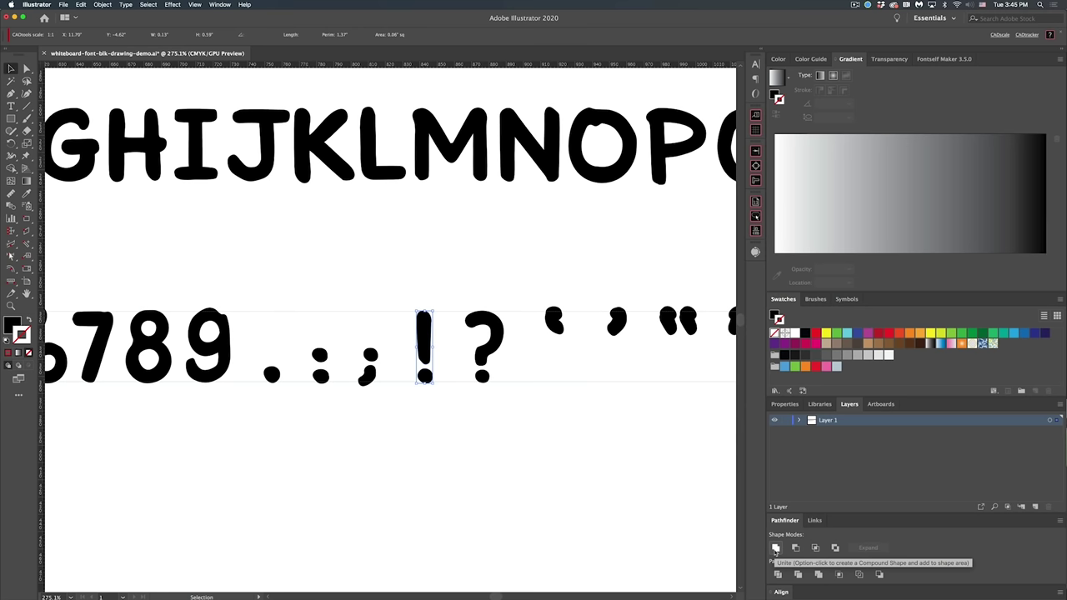
click(1060, 520)
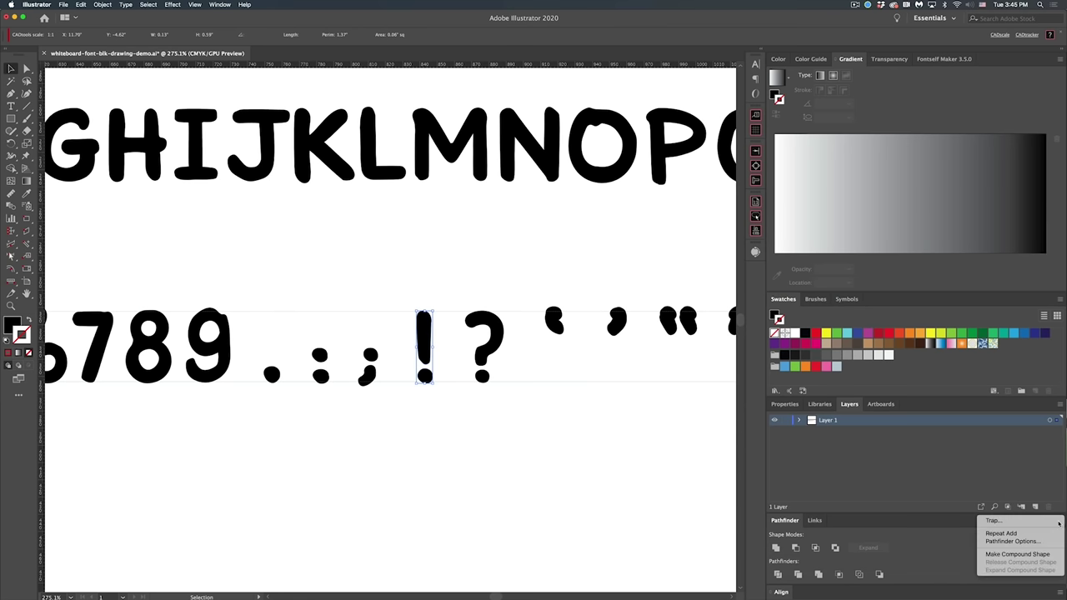
click(1013, 541)
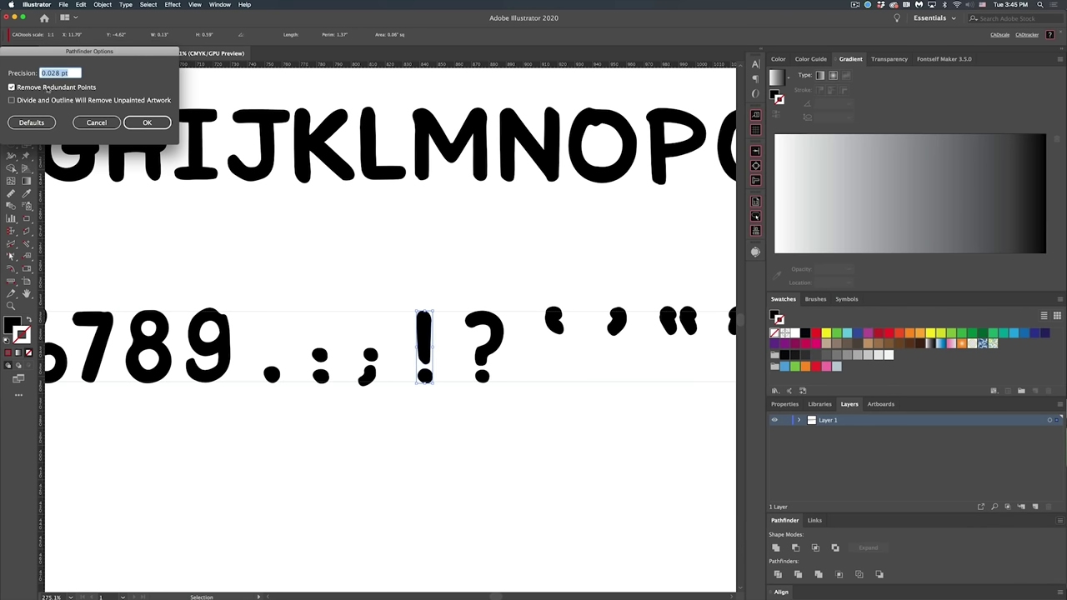
drag(101, 53, 281, 171)
click(278, 231)
click(404, 255)
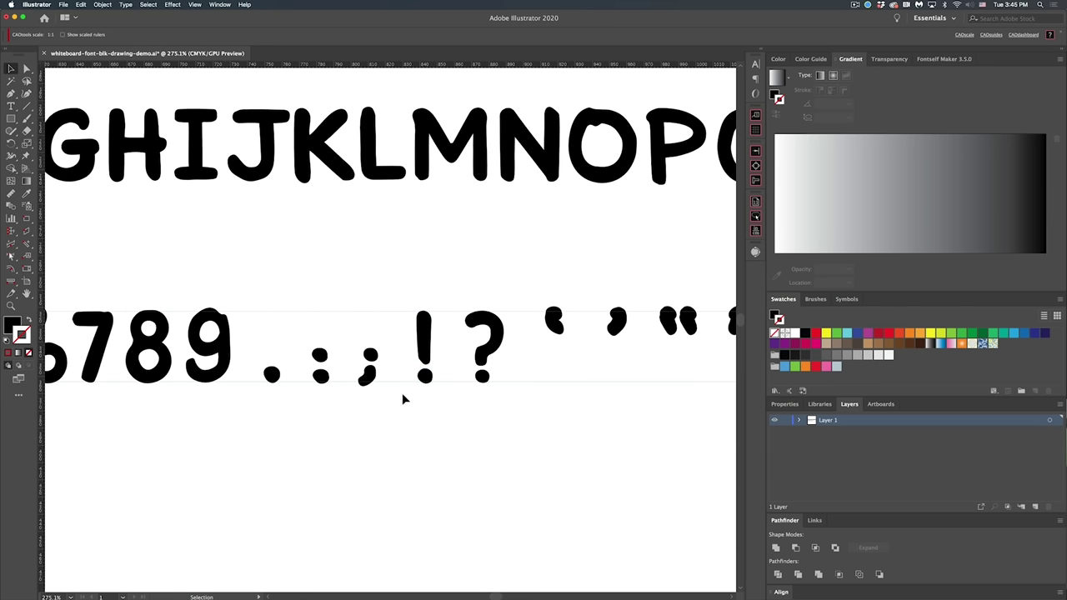
Smooth the notch on the left edge of the opening double quote's first mark by removing extra anchor points and adjusting the curve
scroll(535, 337, right, 3)
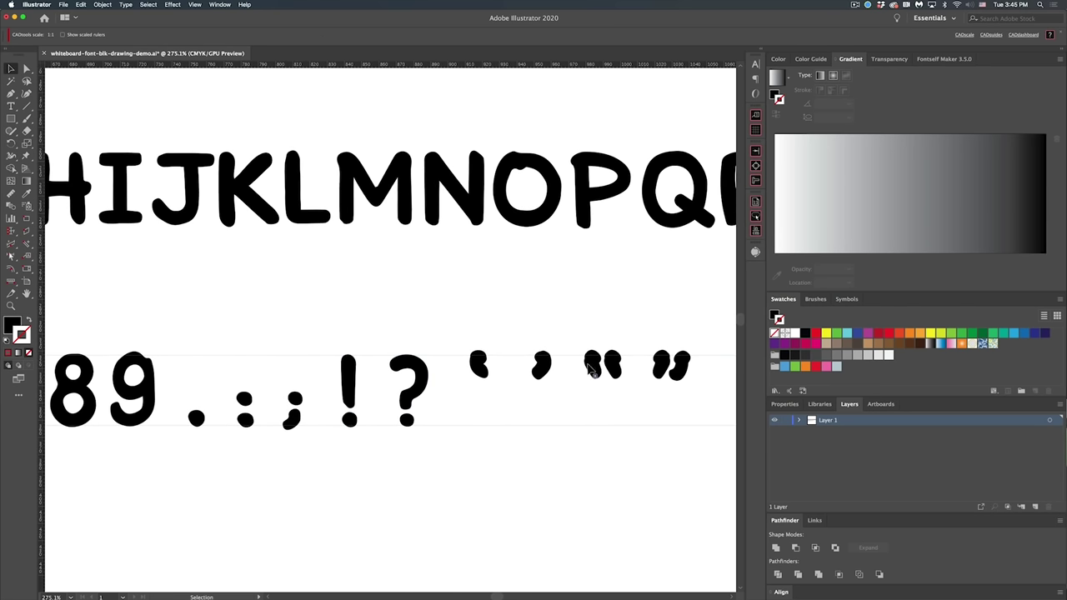
drag(591, 366, 690, 376)
drag(627, 364, 522, 354)
scroll(467, 348, up, 3)
key(a)
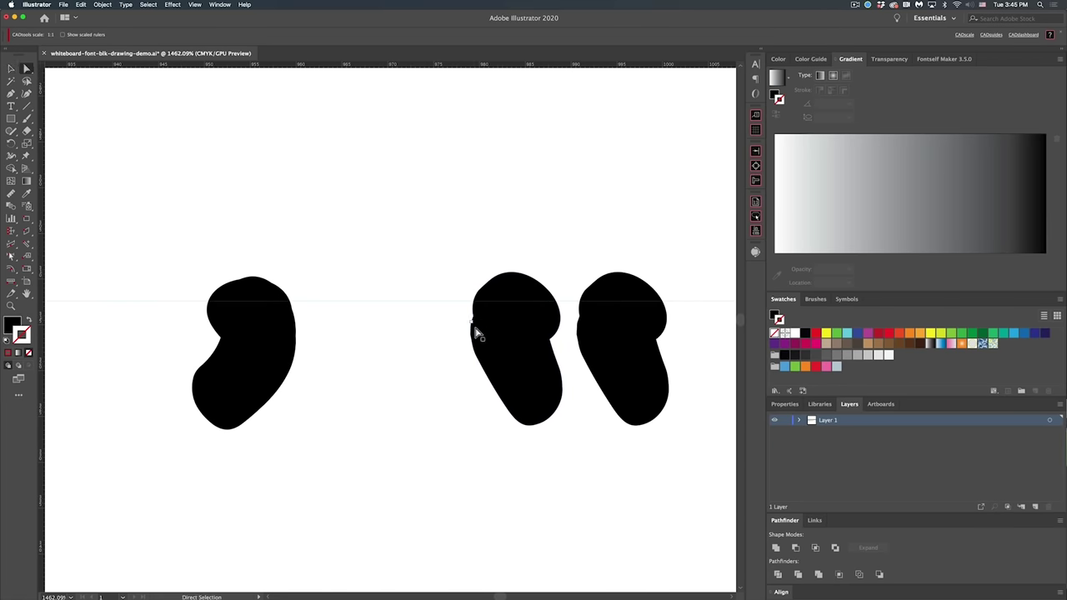
click(477, 326)
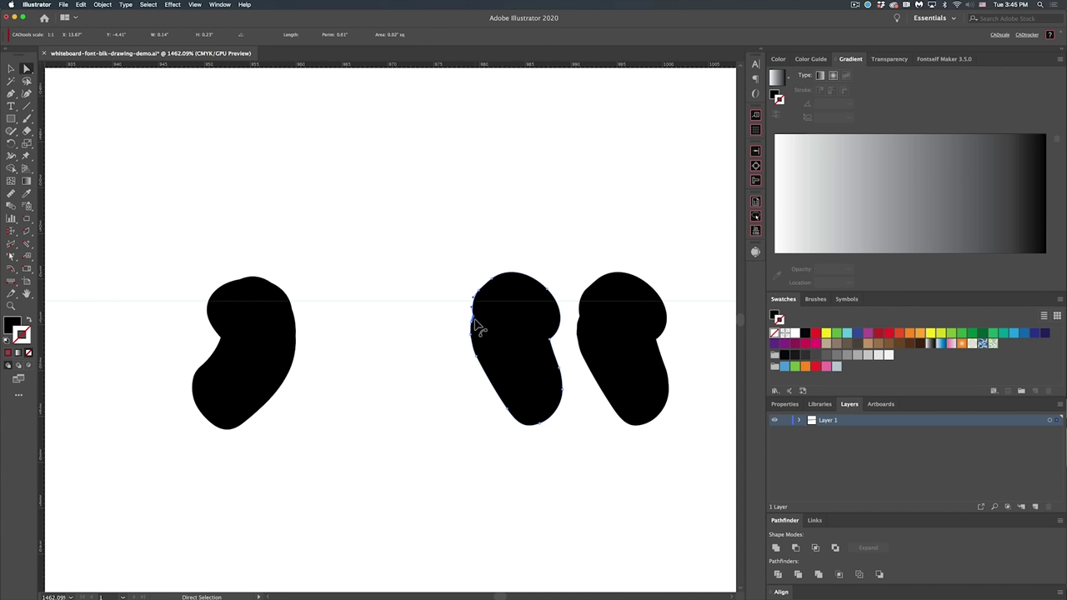
key(p)
click(472, 322)
click(474, 334)
click(473, 348)
drag(473, 345, 460, 323)
super+click(453, 377)
Reshape the lower end of the closing double quote's second mark by raising its bottom anchor points slightly
alt+super+click(599, 404)
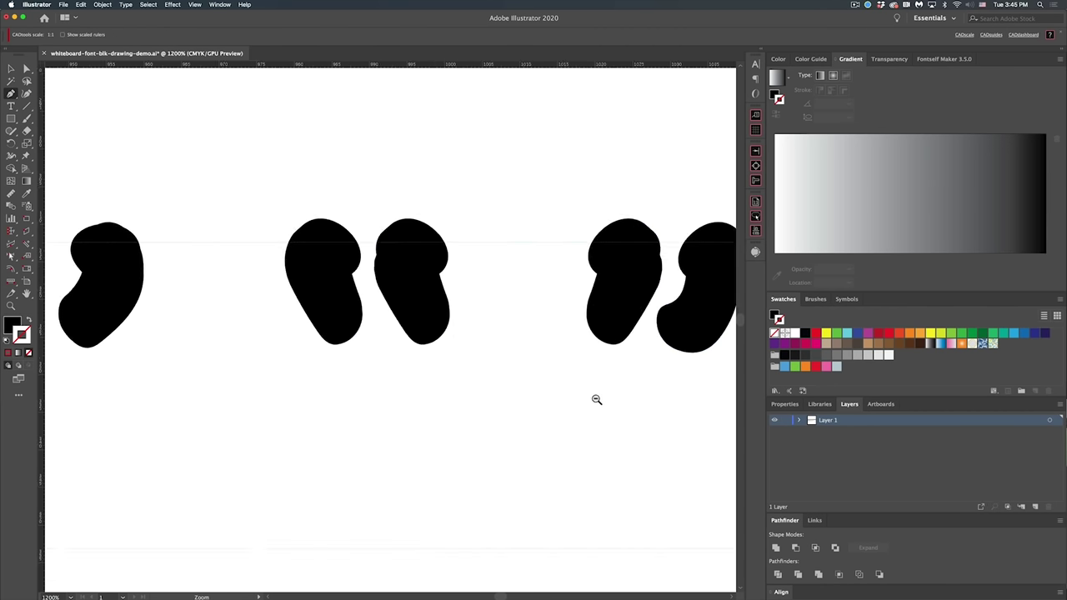
alt+super+click(594, 399)
alt+super+click(577, 391)
scroll(442, 358, up, 2)
scroll(442, 359, left, 5)
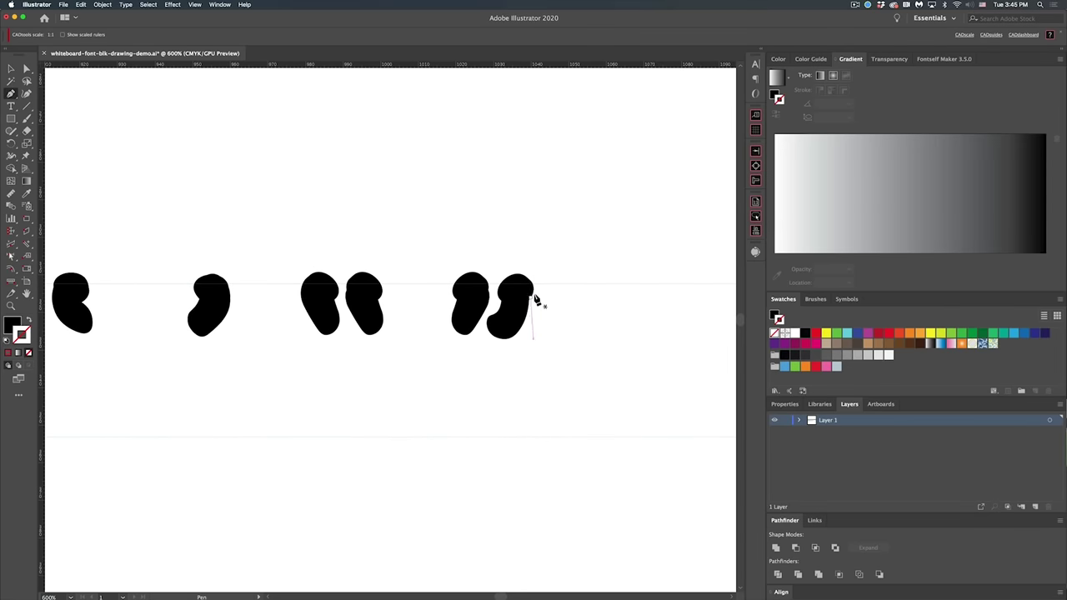
drag(487, 337, 509, 315)
super+click(526, 339)
key(Up)
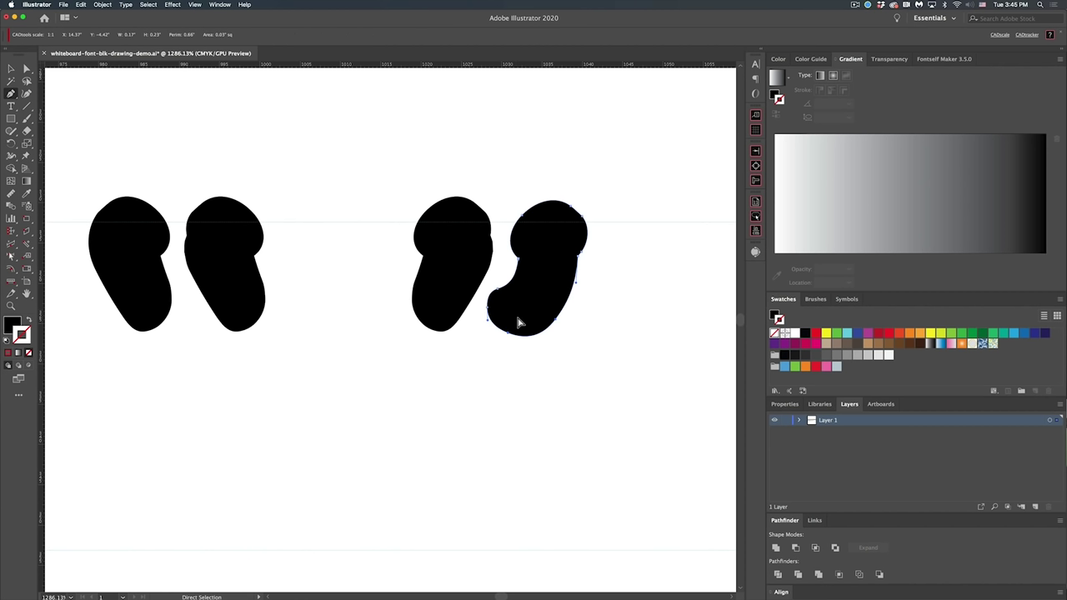
super+click(533, 368)
super+click(508, 333)
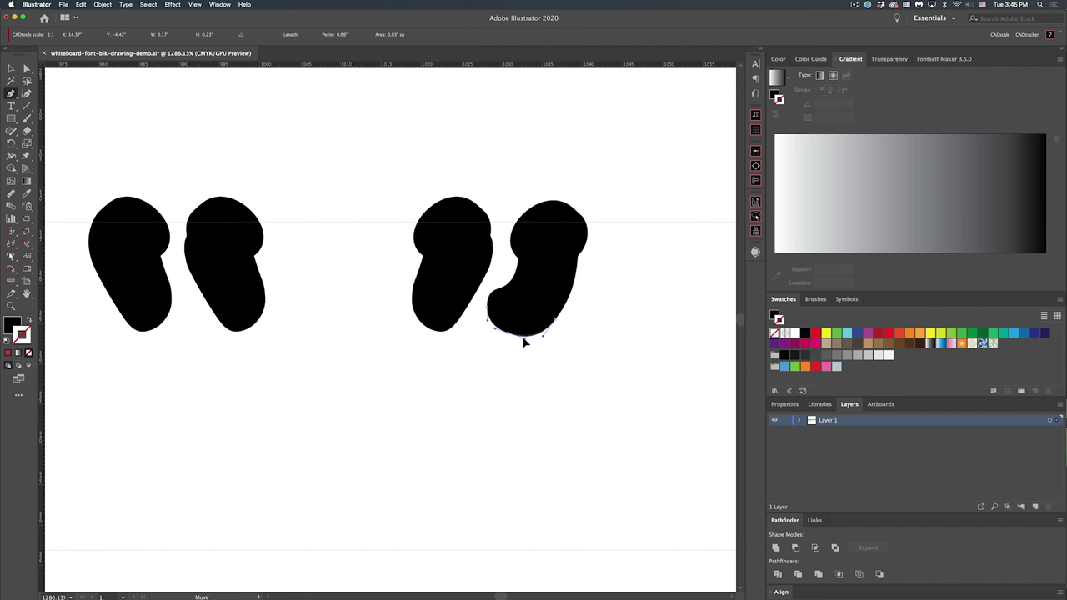
Fine-tune the anchor point on the bottom curve of the second mark in the closing double quotation mark
drag(519, 336, 517, 336)
super+click(519, 364)
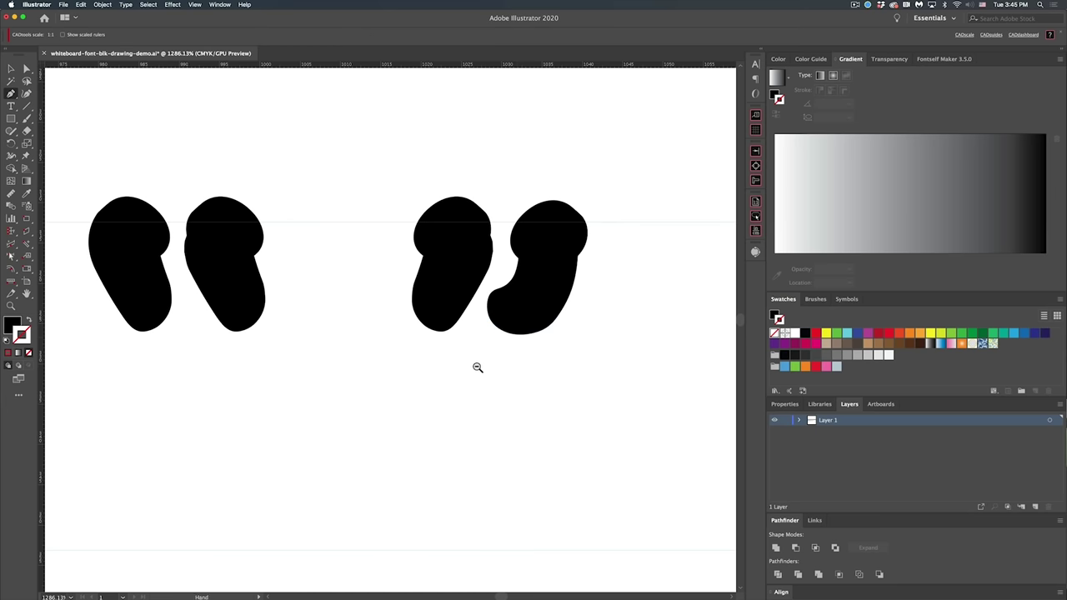
Review the complete set of letters, numerals and punctuation on the artboard
alt+super+click(477, 367)
alt+super+click(477, 367)
alt+super+click(475, 367)
super+click(471, 365)
drag(313, 284, 556, 358)
alt+super+click(389, 312)
alt+super+click(389, 312)
alt+super+click(387, 311)
alt+super+click(387, 311)
alt+super+click(387, 311)
alt+super+click(387, 311)
drag(405, 332, 509, 341)
alt+super+click(474, 350)
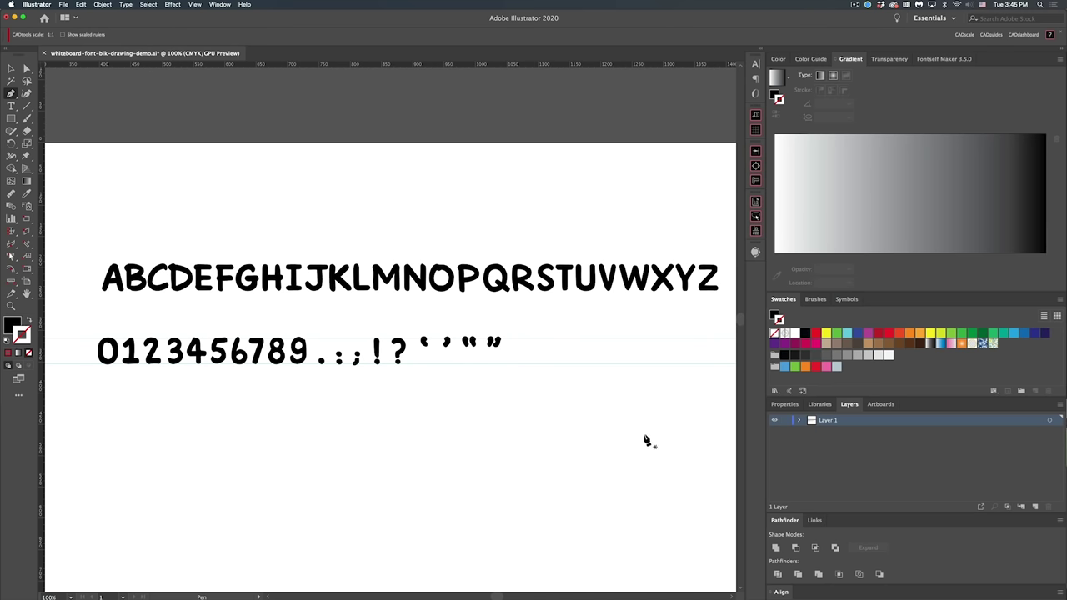
drag(197, 315, 352, 334)
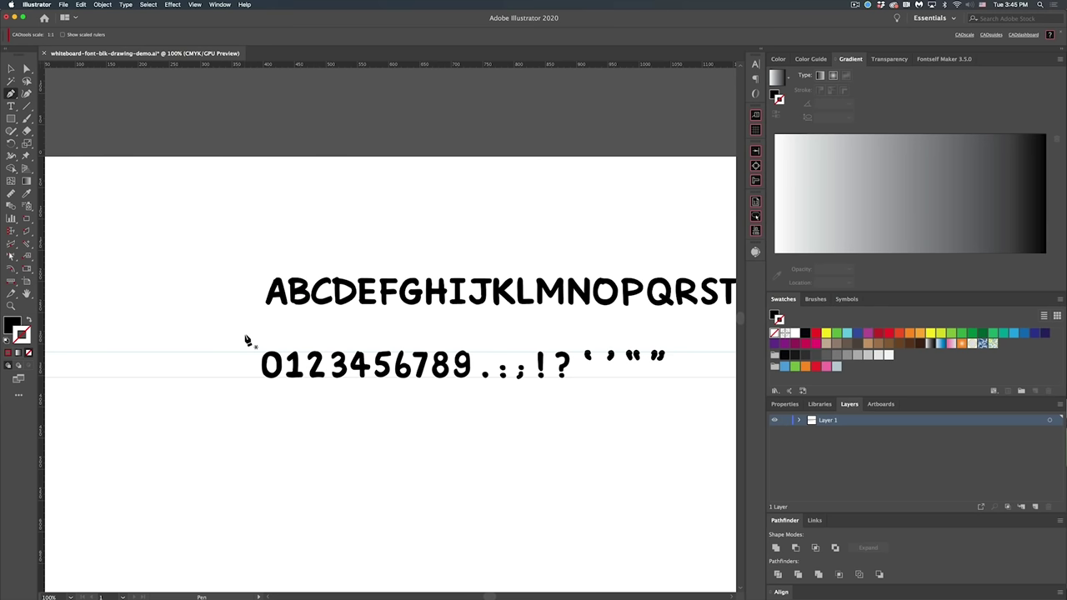
Undo the recent edits back to the state where Layer 2 still exists, and deselect the artwork
key(super+z)
key(super+z)
key(super+z)
key(super+z)
key(super+z)
key(super+z)
key(super+z)
key(shift+x)
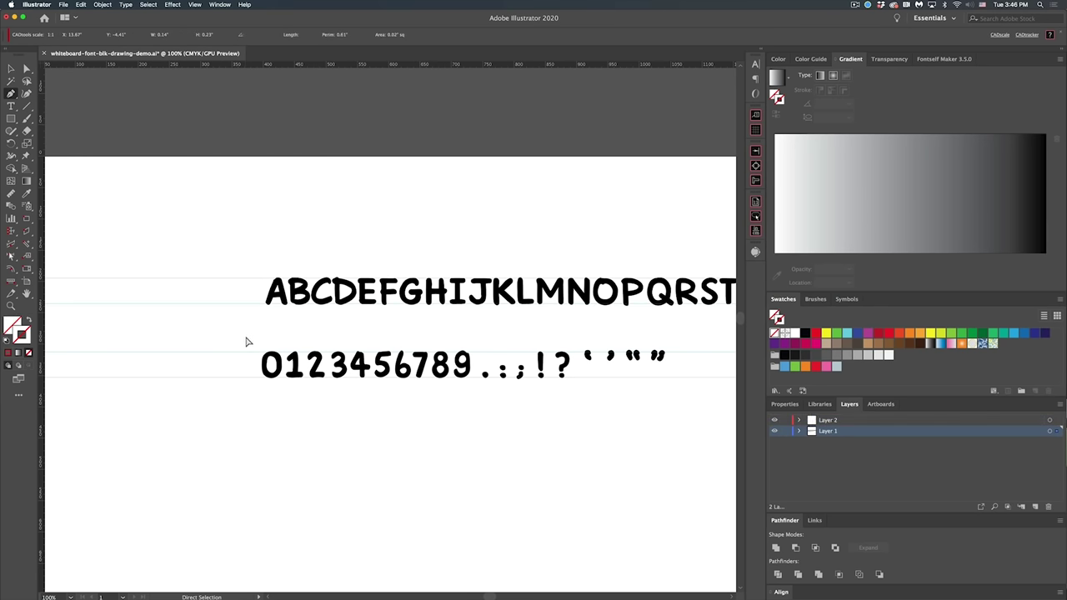
super+click(266, 334)
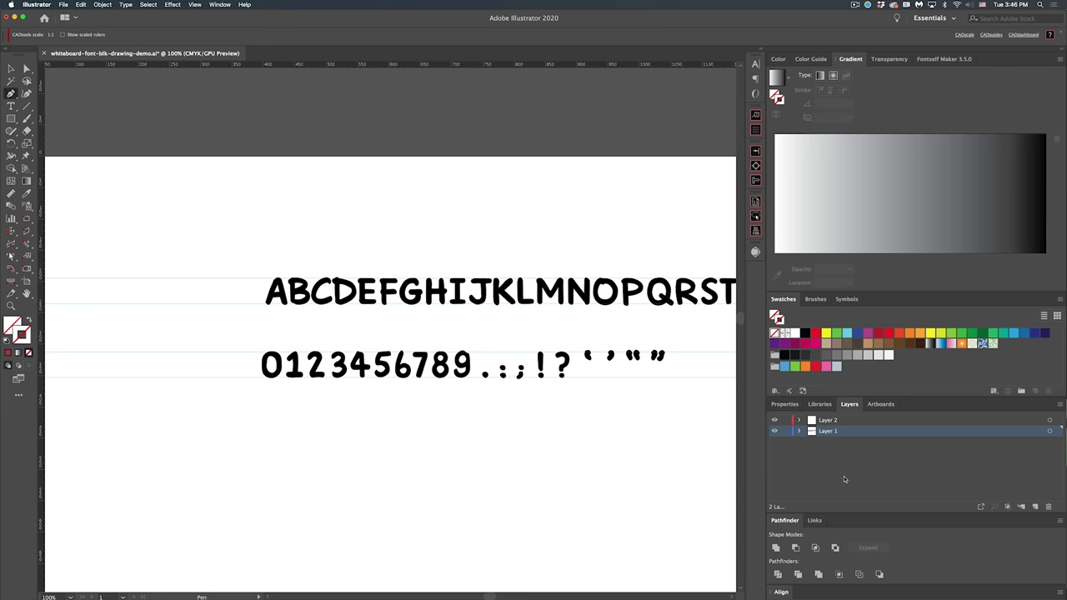
Move the Capline and Baseline guides from Layer 2 into Layer 1 and delete the emptied Layer 2
click(777, 422)
click(777, 423)
click(800, 421)
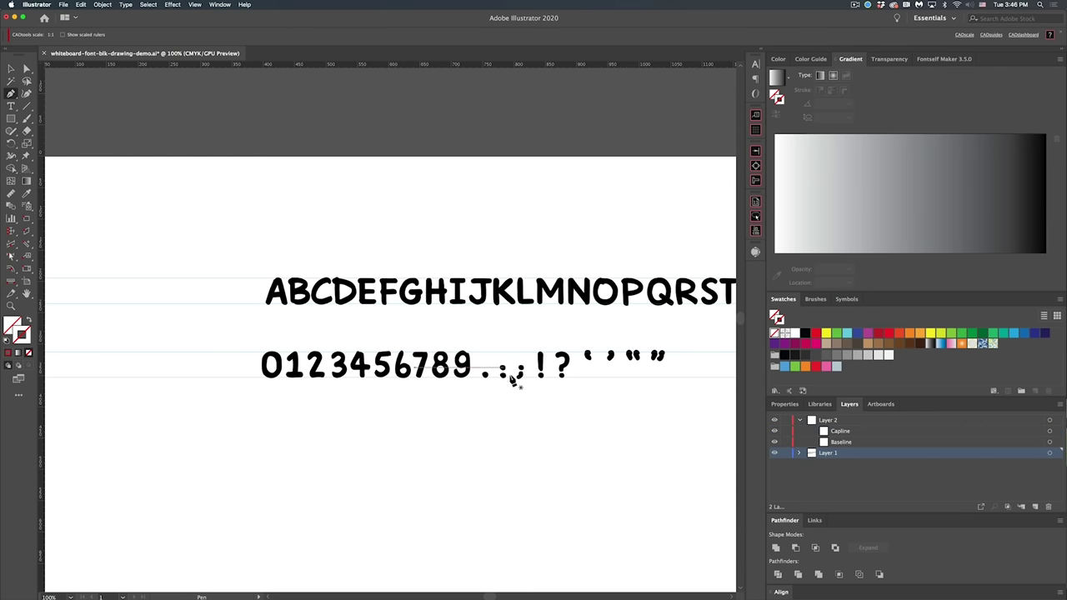
drag(201, 251, 195, 317)
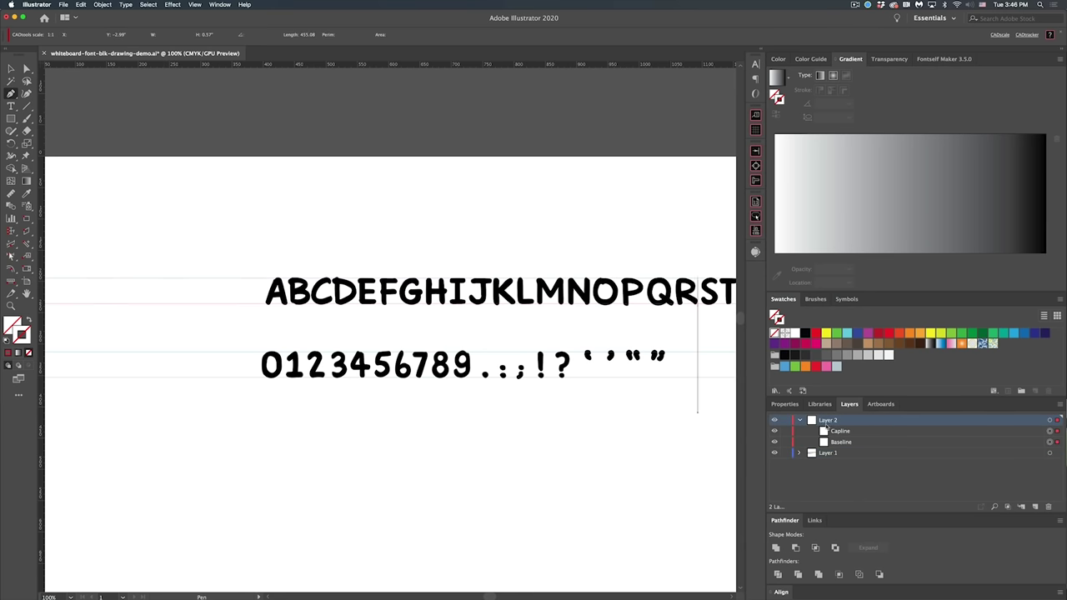
click(1060, 453)
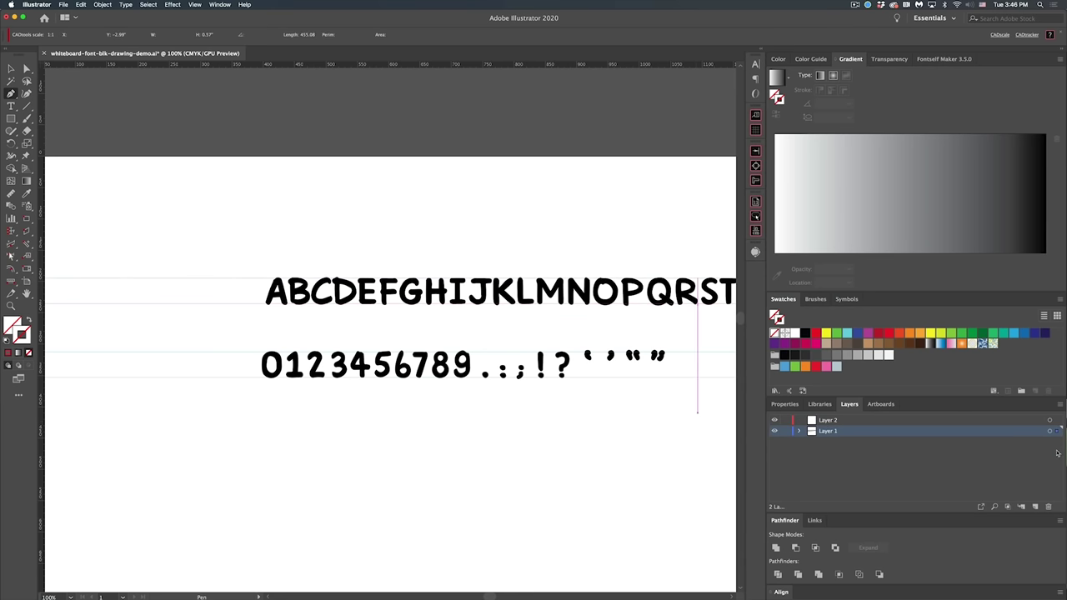
click(916, 423)
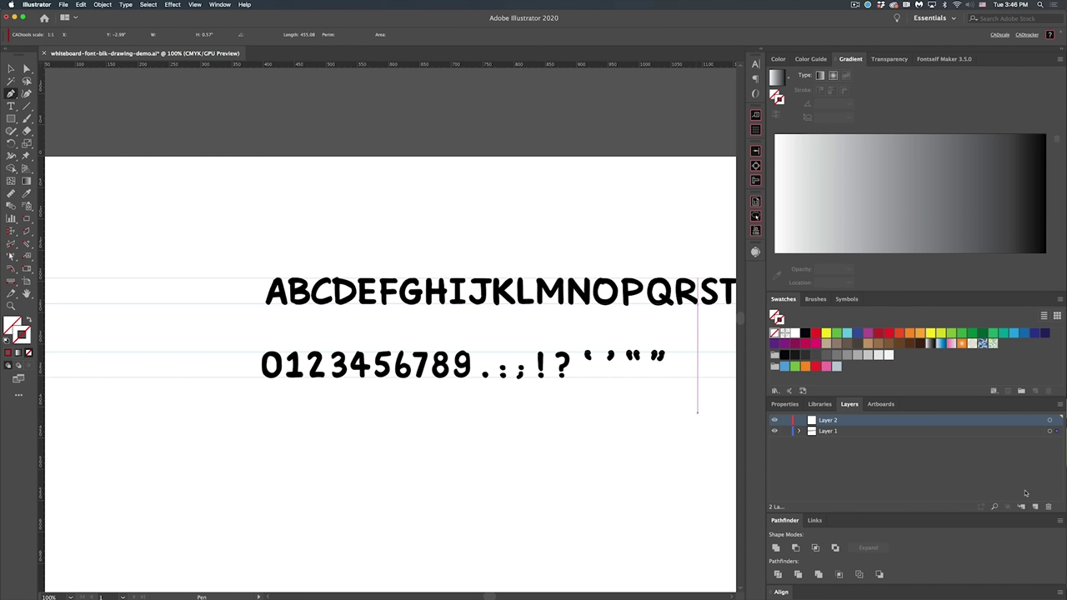
click(1049, 507)
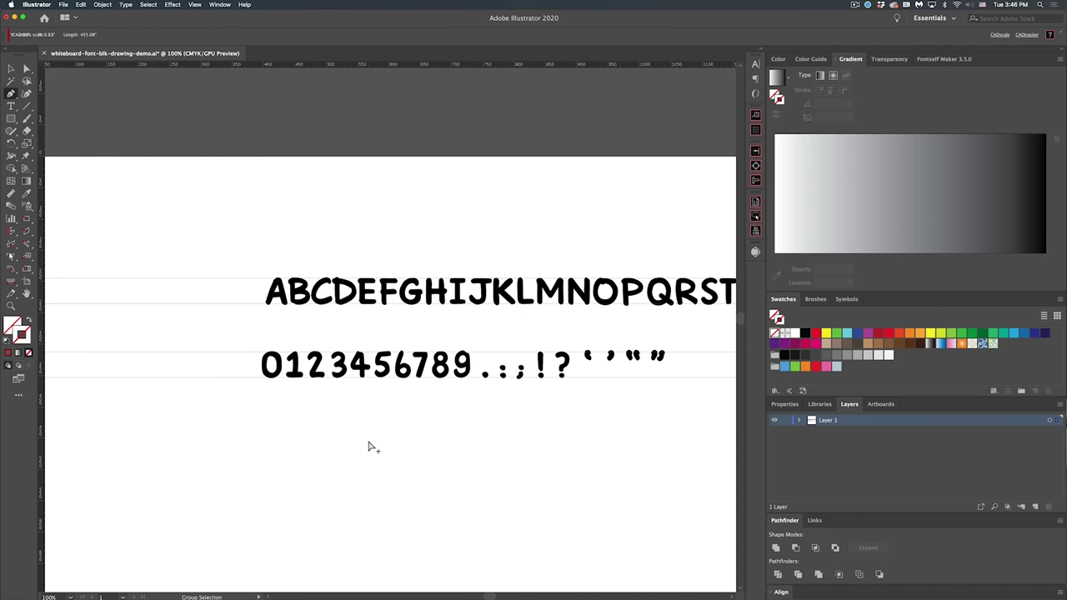
Hide the guides while viewing the full artboard
key(a)
drag(503, 410, 339, 386)
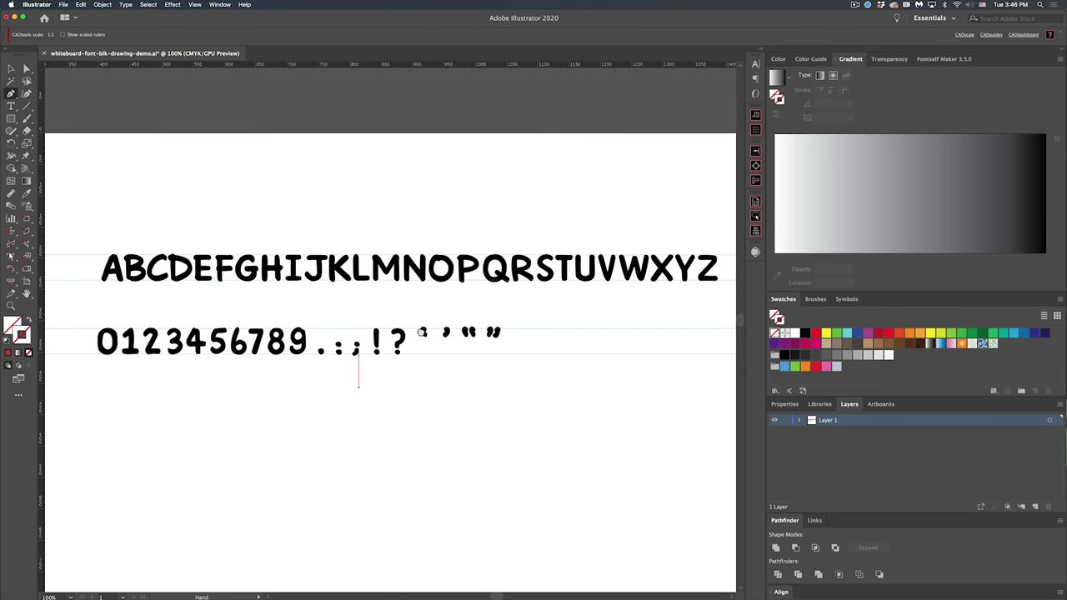
alt+super+click(422, 347)
alt+super+click(422, 347)
key(super+;)
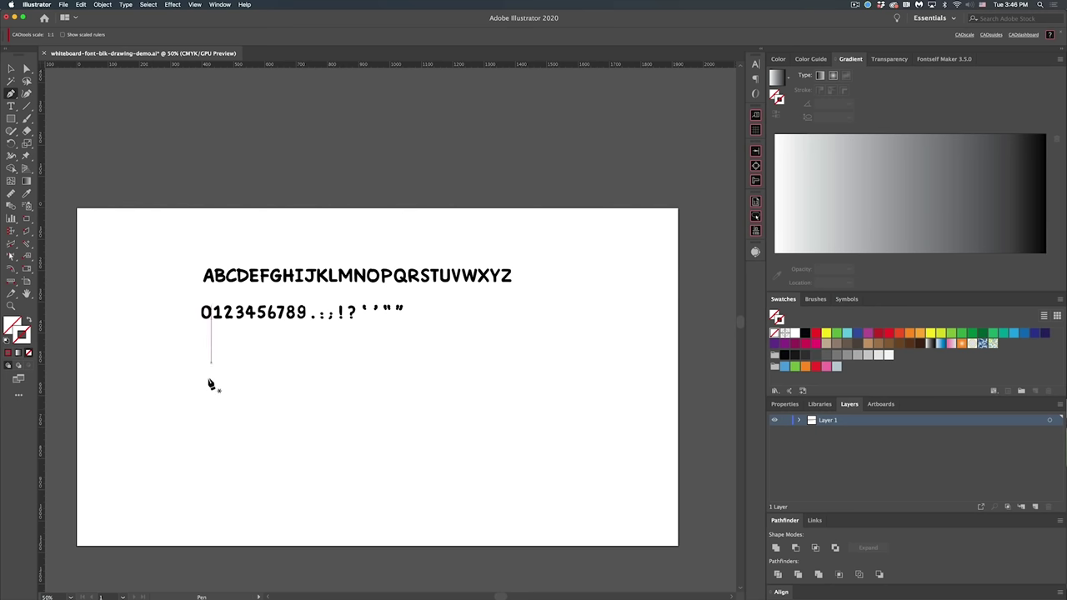
Adjust the curve on the upper part of the numeral 0's inner counter and deselect it
drag(191, 295, 408, 392)
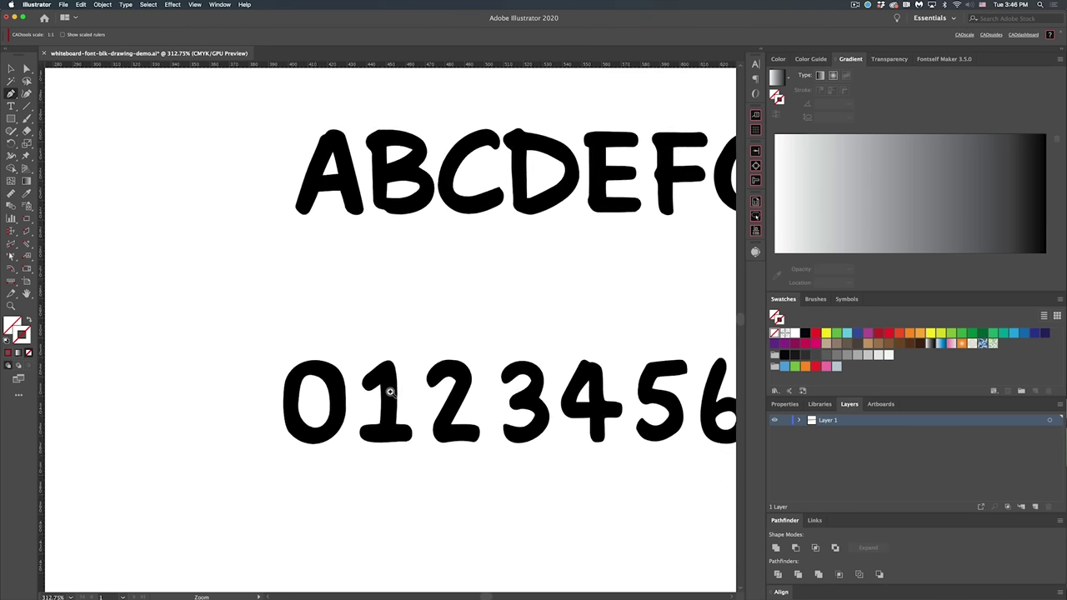
drag(334, 389, 404, 315)
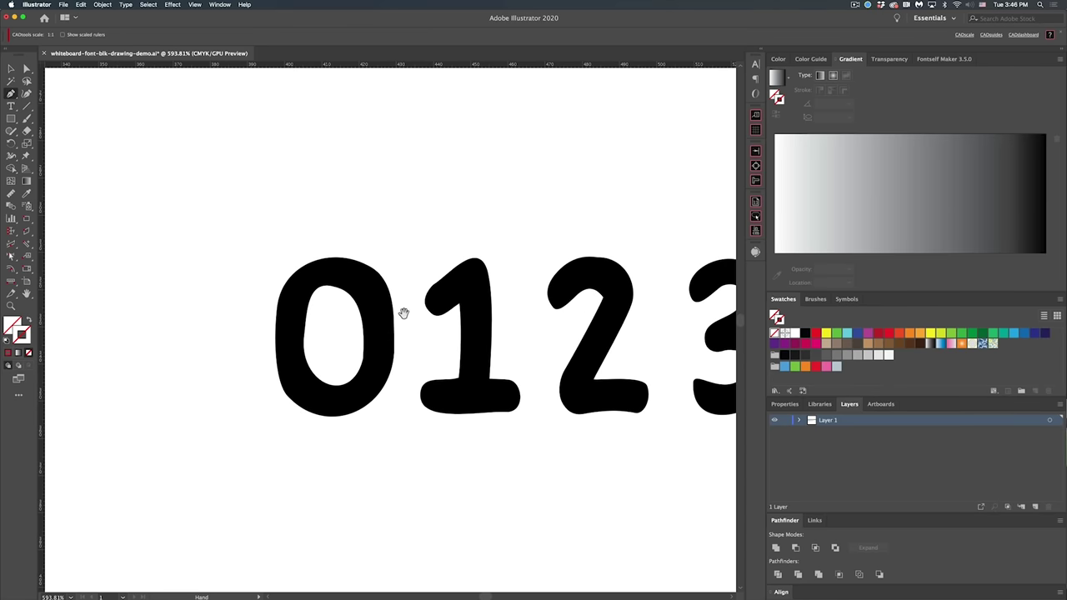
key(a)
click(367, 307)
drag(366, 297, 374, 291)
click(400, 262)
key(z)
alt+click(409, 410)
alt+click(408, 410)
alt+click(408, 409)
alt+click(408, 403)
Replace the bottom anchor point of the numeral 0's inner counter and adjust the curve beside it
drag(442, 298, 390, 387)
drag(279, 290, 408, 343)
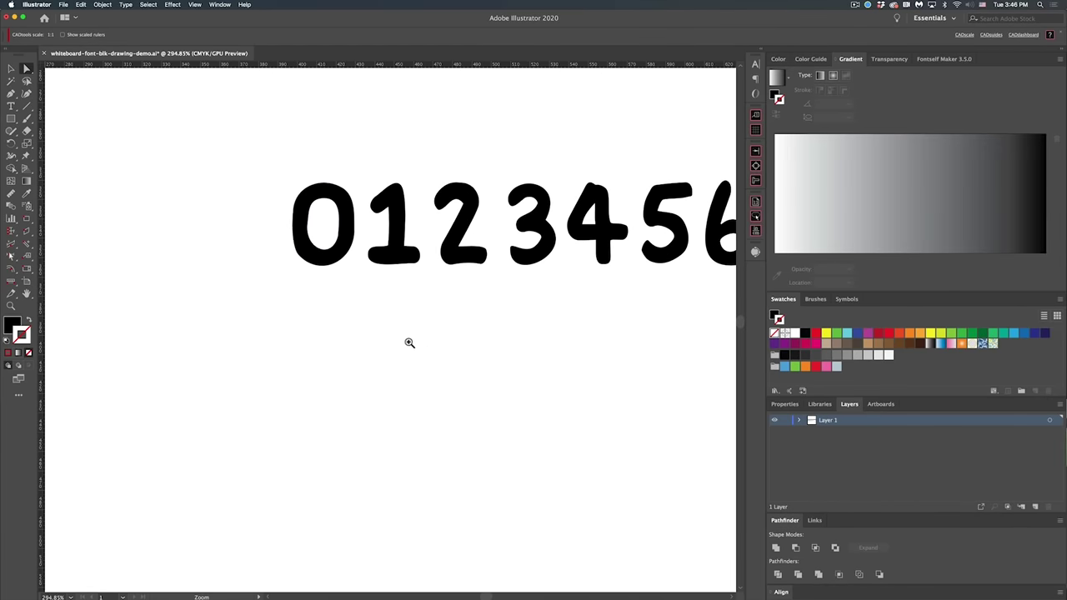
drag(308, 245, 351, 262)
click(318, 258)
key(p)
click(331, 252)
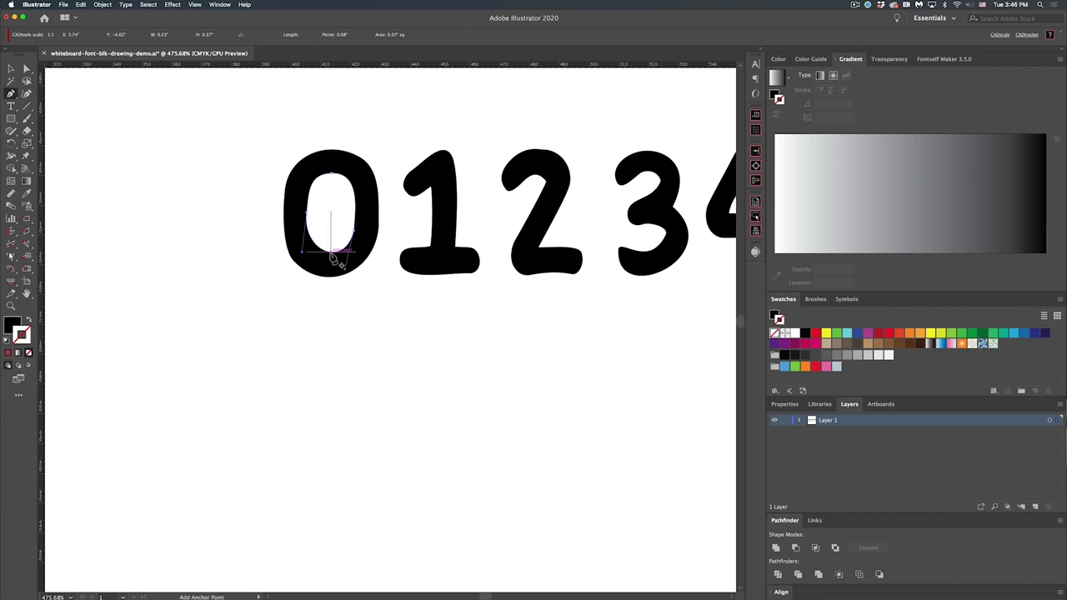
click(331, 253)
drag(317, 249, 315, 252)
super+click(367, 300)
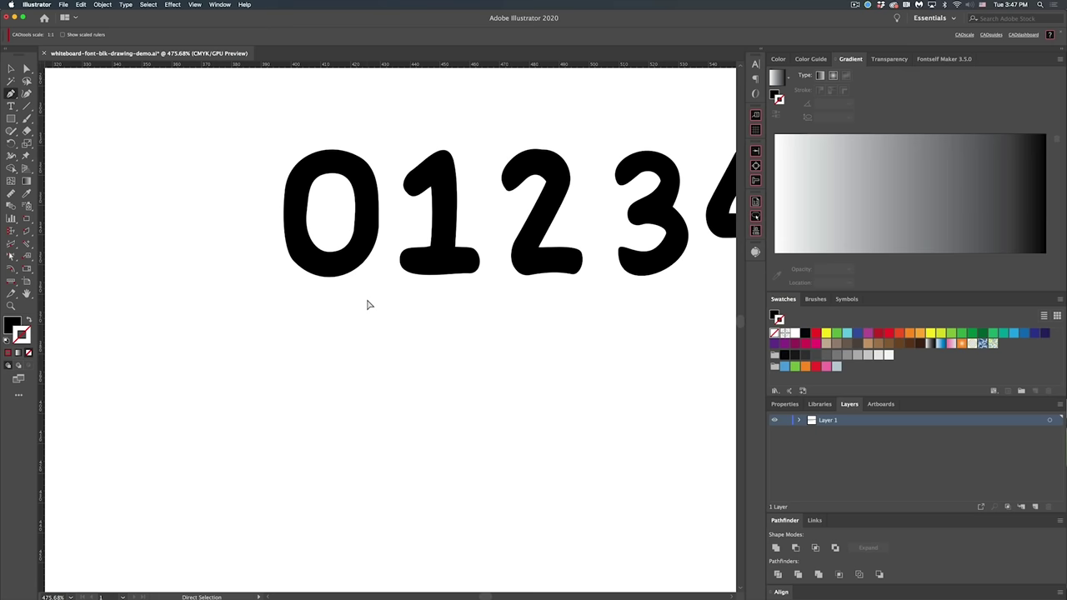
Shift the upper corner points on the numeral 9's stem outward and edit the points along the stem's outer edge
alt+super+click(391, 299)
alt+super+click(391, 298)
alt+super+click(391, 298)
alt+super+click(391, 299)
drag(493, 314, 369, 307)
scroll(369, 307, right, 3)
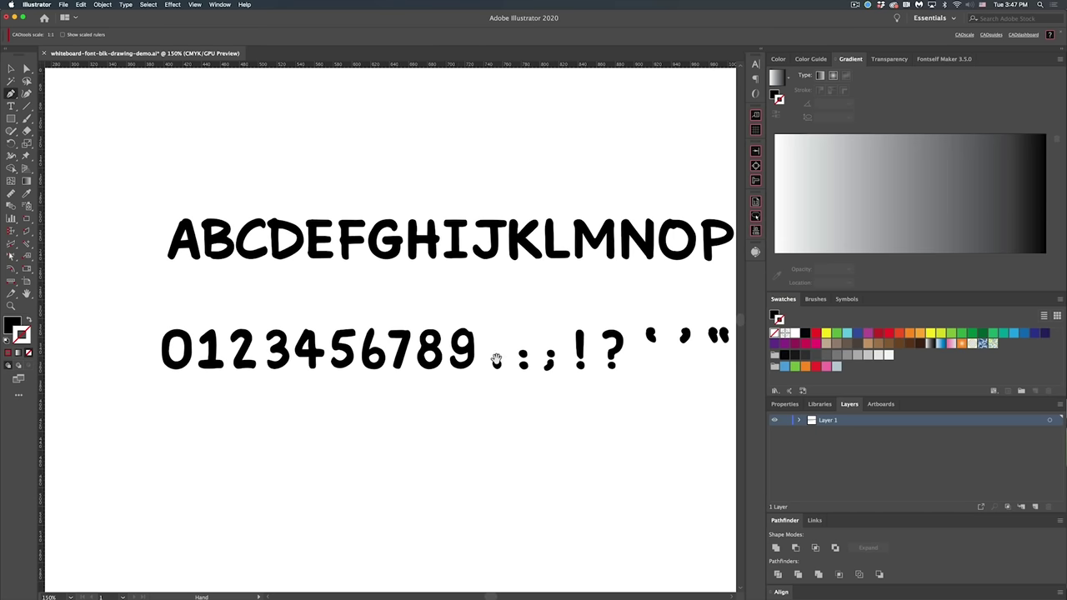
scroll(457, 342, up, 5)
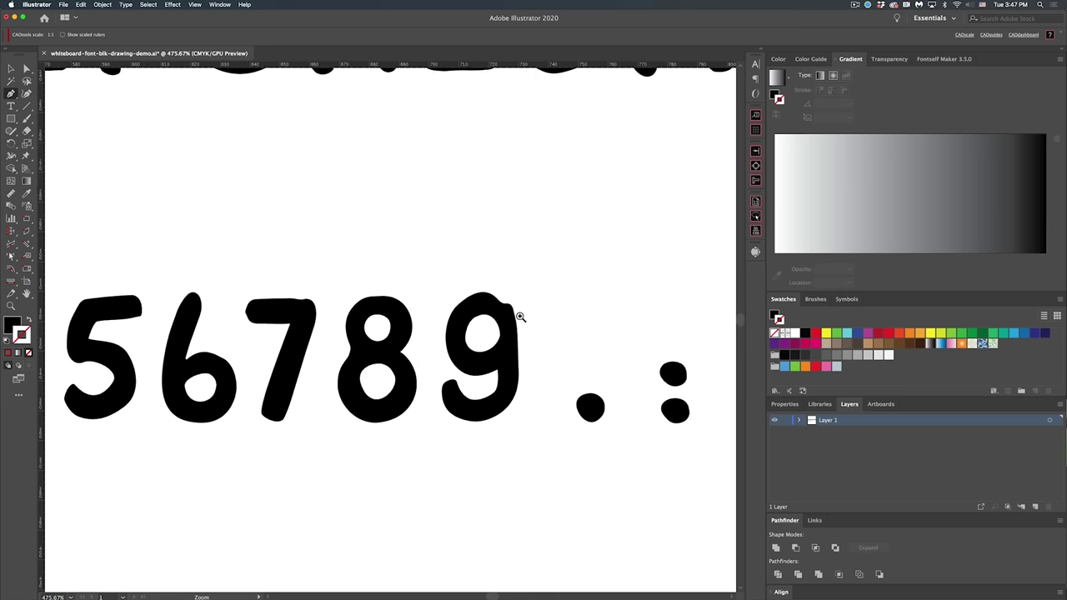
scroll(524, 310, up, 2)
drag(539, 313, 552, 310)
super+click(496, 305)
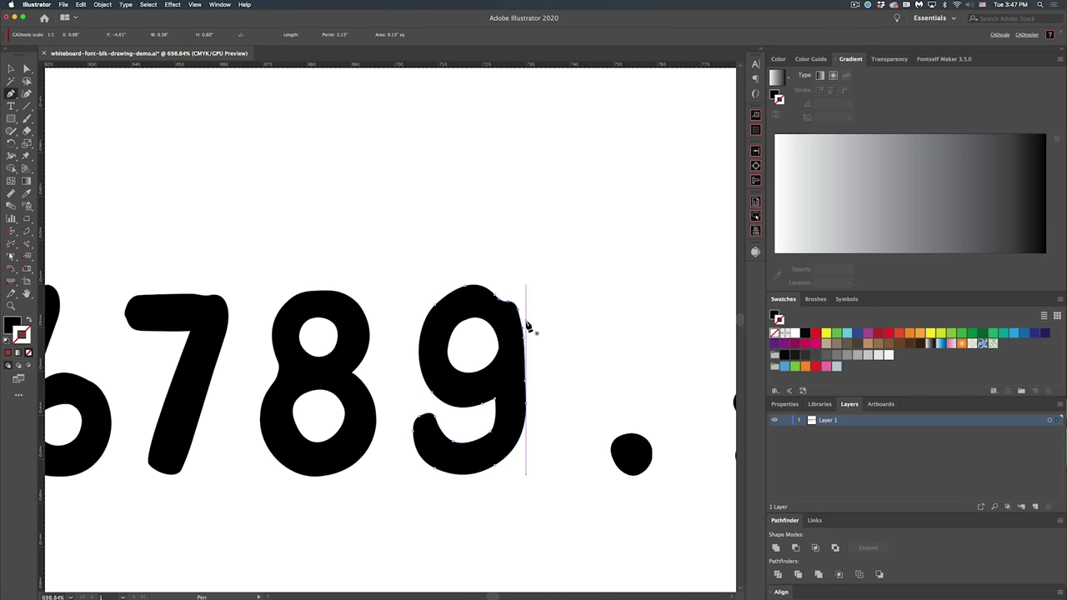
click(526, 381)
drag(534, 299, 505, 322)
key(Right)
key(Right)
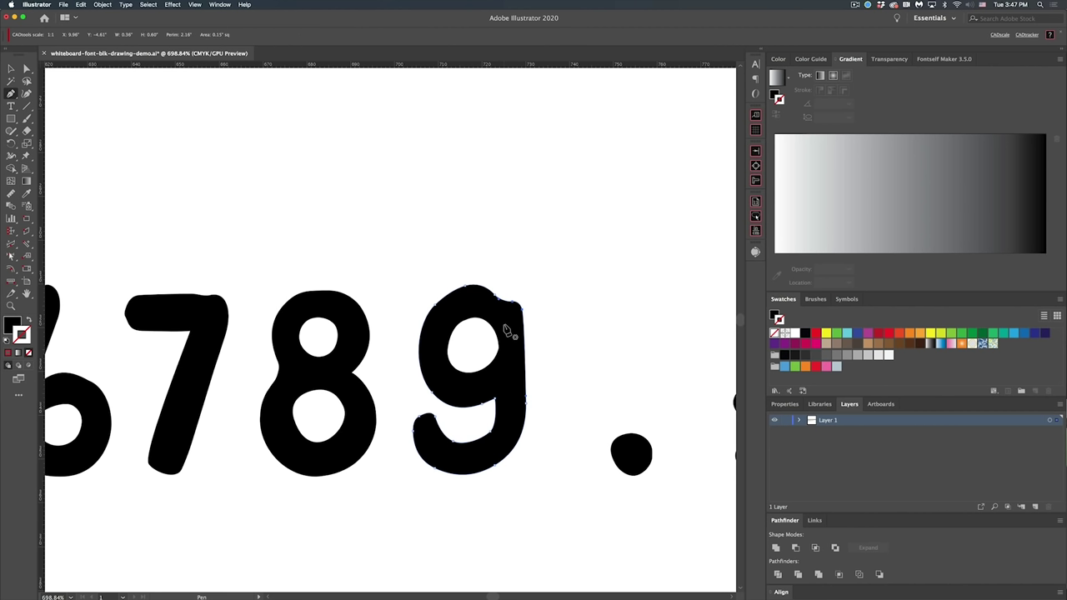
click(527, 381)
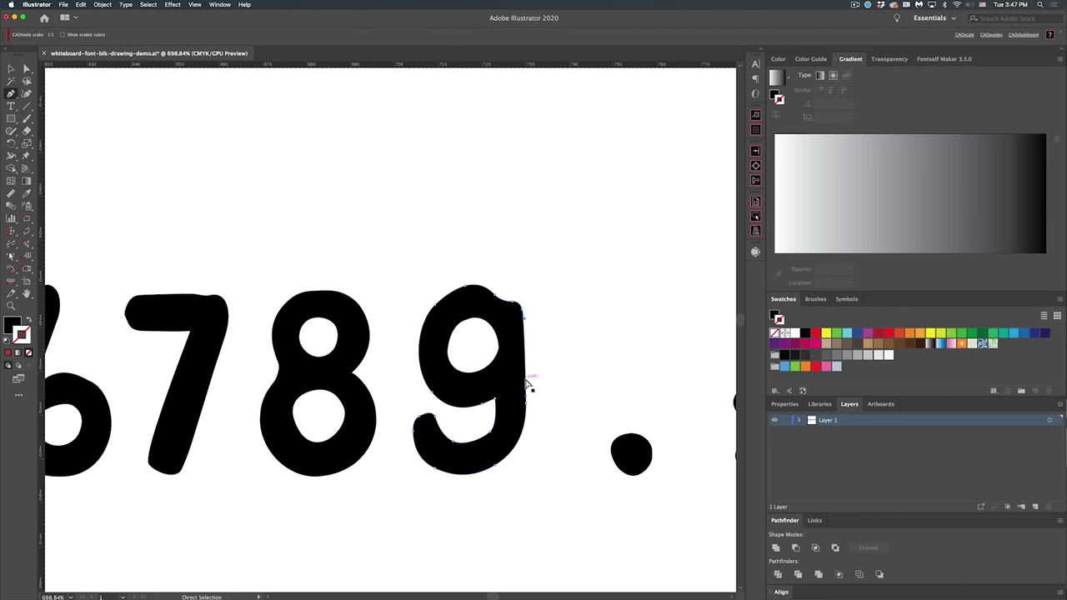
Undo the last two changes to the numeral 9 and refine its outer stem, inner counter and tail curves
key(super+z)
key(super+z)
drag(534, 325, 100, 500)
drag(533, 365, 568, 365)
drag(477, 325, 471, 329)
mouse_move(460, 324)
mouse_down()
mouse_move(492, 323)
mouse_move(481, 323)
mouse_up()
super+click(436, 429)
drag(437, 430, 470, 453)
alt+super+click(413, 266)
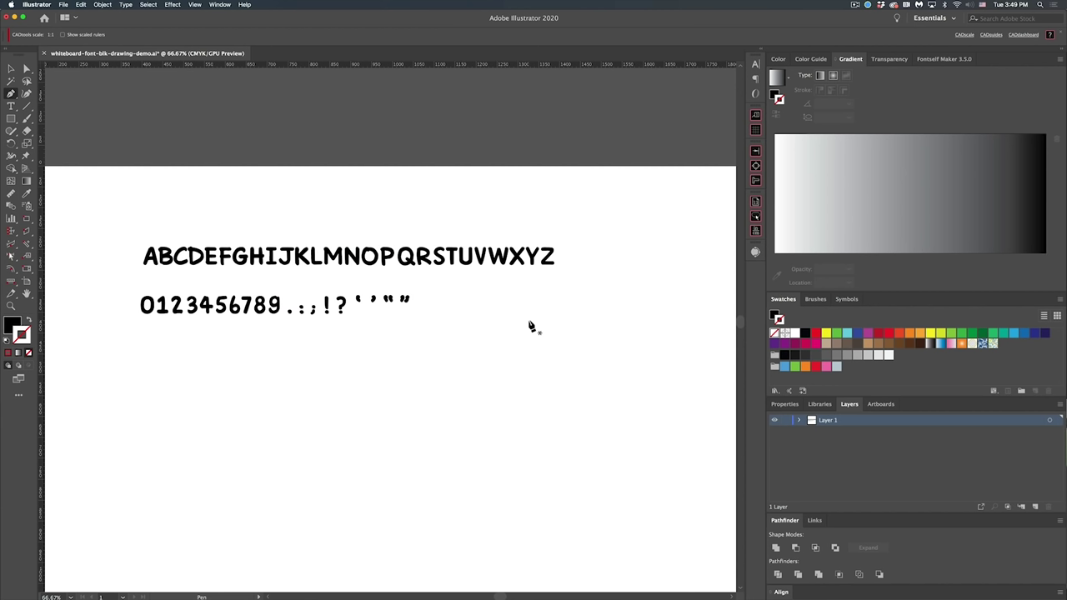
Open the Fontself Maker 3.5.0 extension
scroll(531, 329, up, 2)
scroll(531, 329, left, 1)
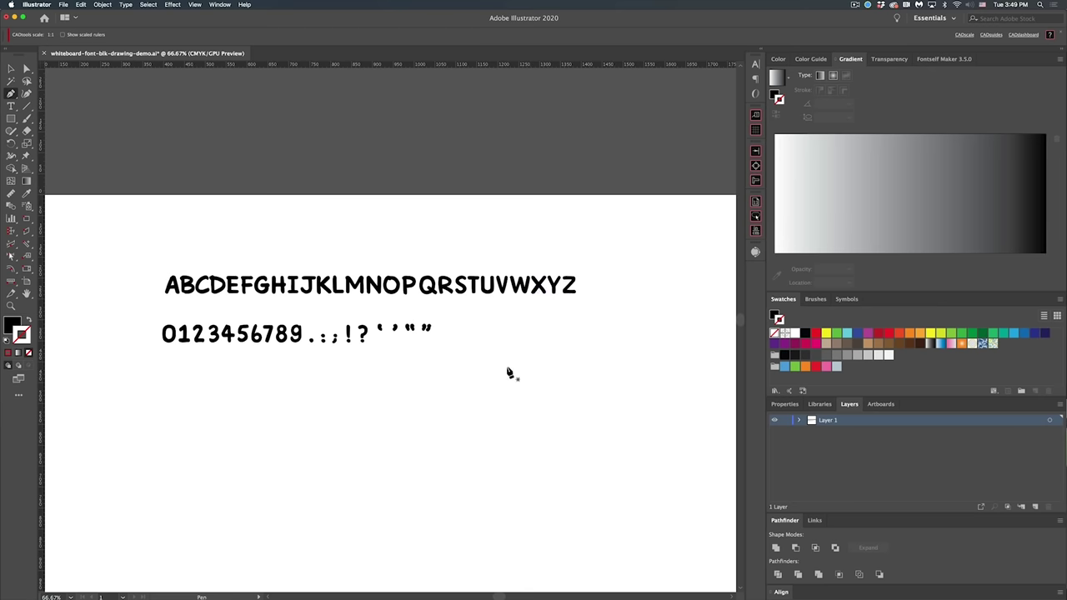
key(v)
click(232, 5)
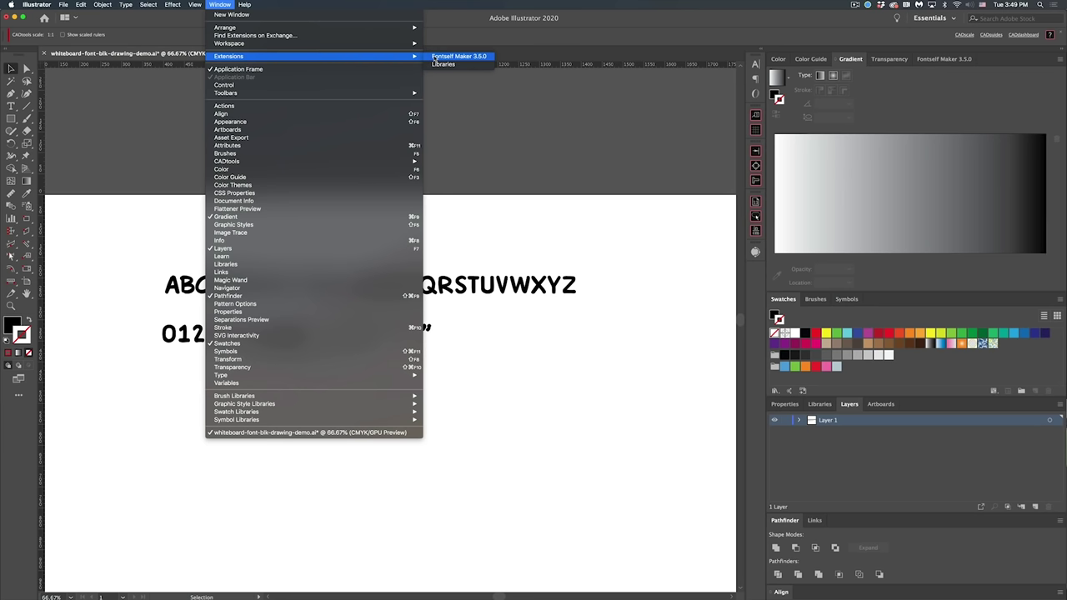
click(433, 56)
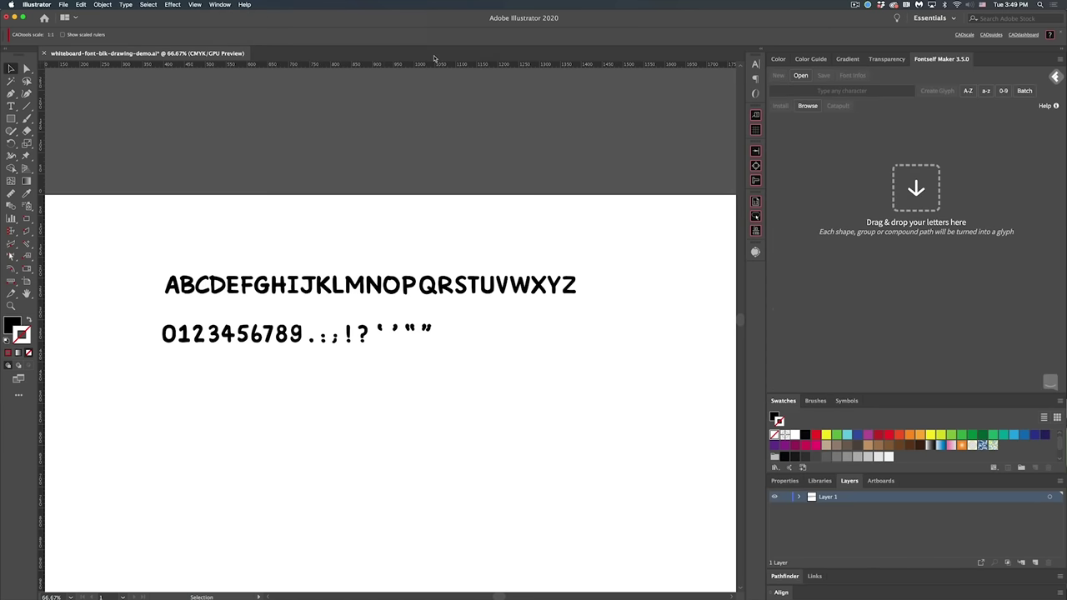
Generate font glyphs A to Z in Fontself Maker from the uppercase alphabet artwork and browse the resulting glyphs
drag(159, 252, 581, 301)
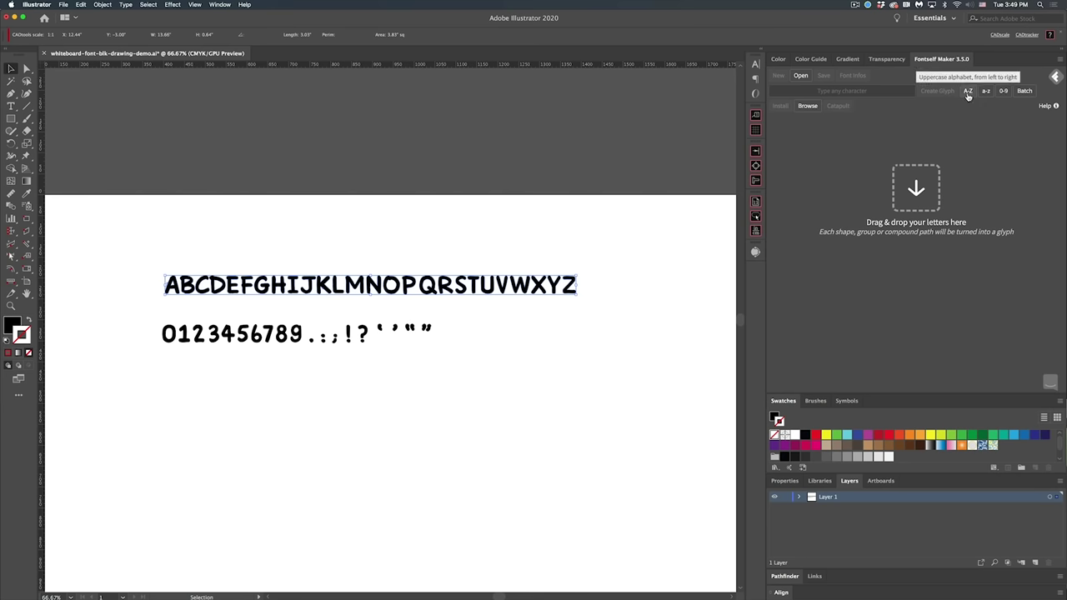
drag(512, 292, 876, 148)
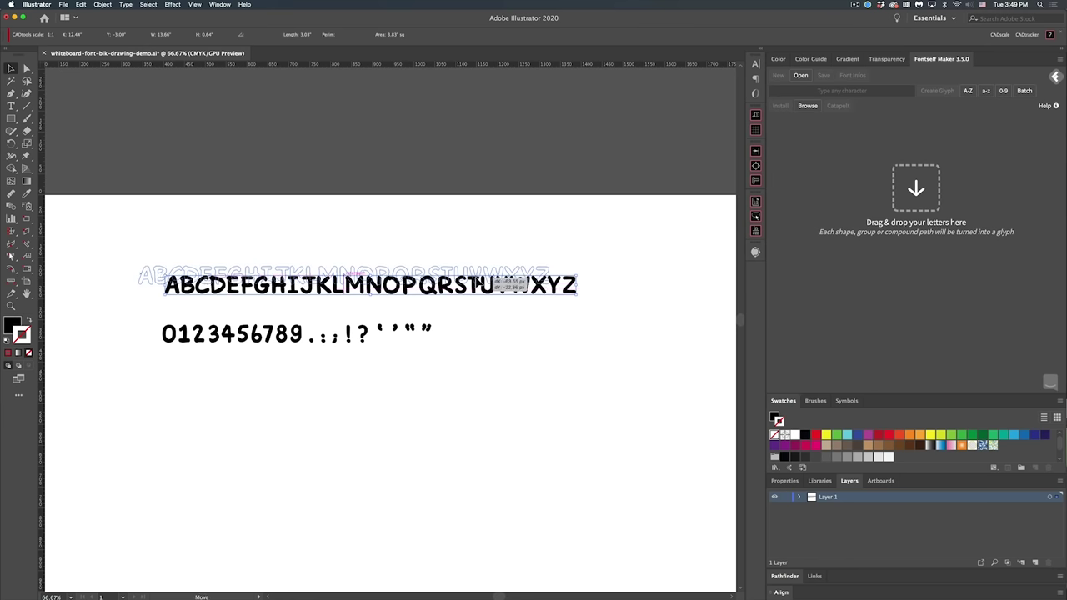
click(969, 92)
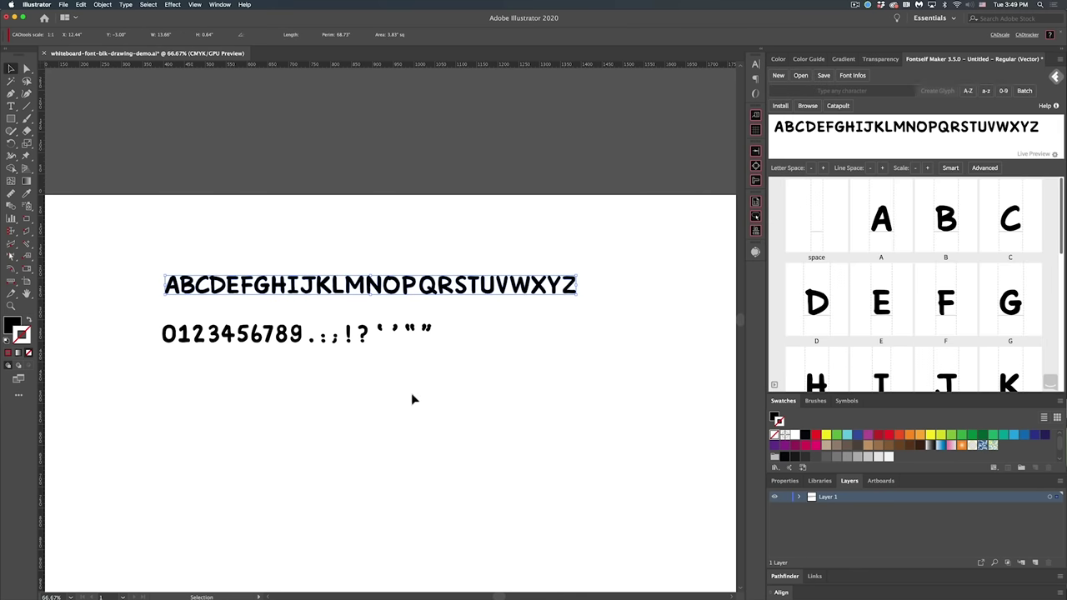
scroll(893, 315, down, 3)
scroll(892, 317, down, 5)
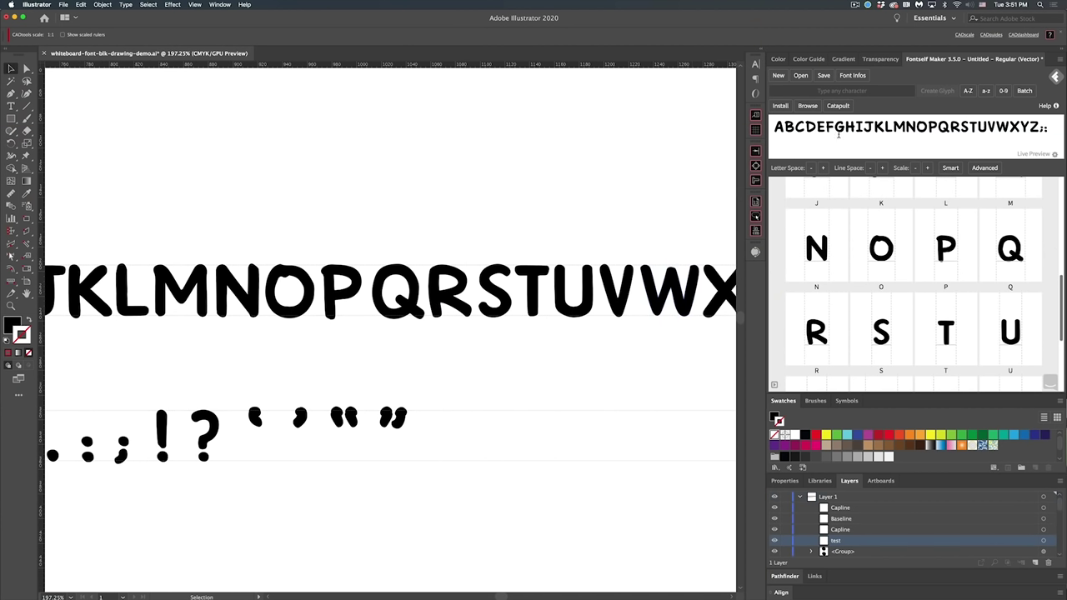
Replace the live preview text with "THE QUICK BROWN FOX JUMPS OVER THE LAZY DOG."
triple_click(838, 133)
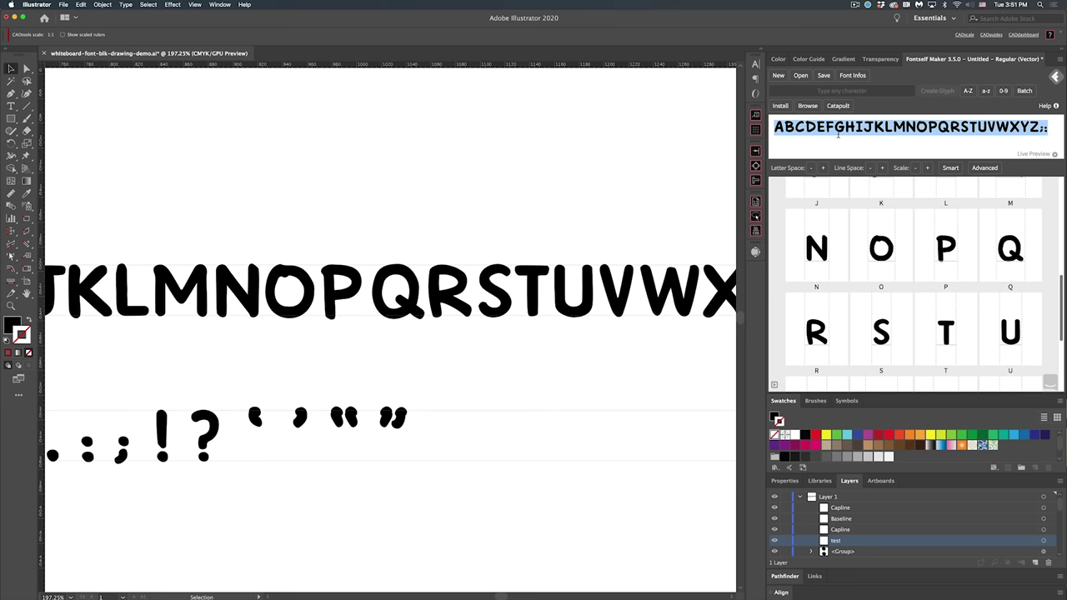
text(T)
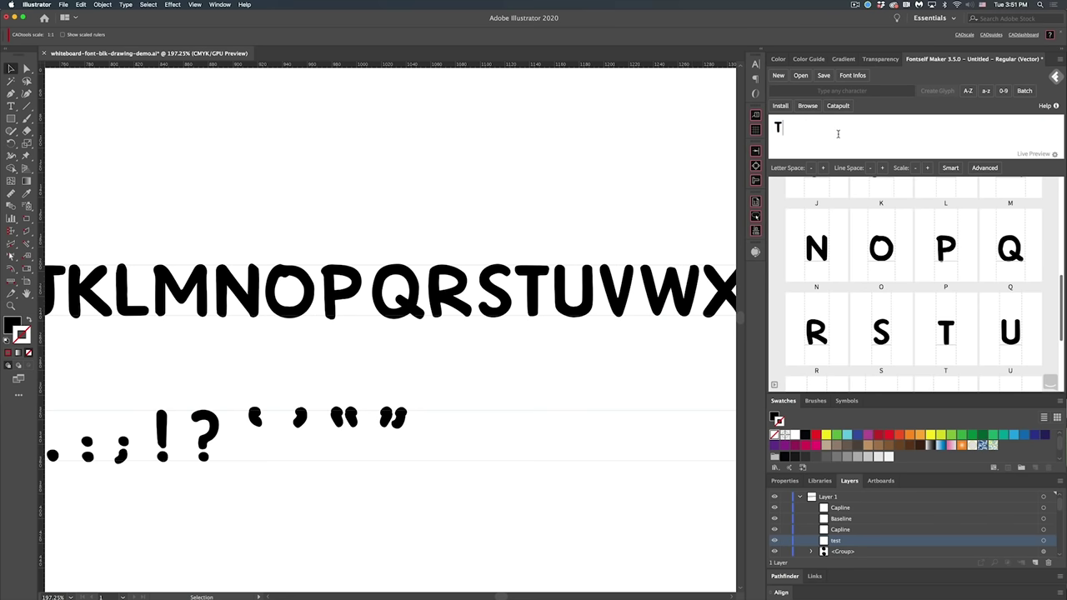
text(HE QUICK B)
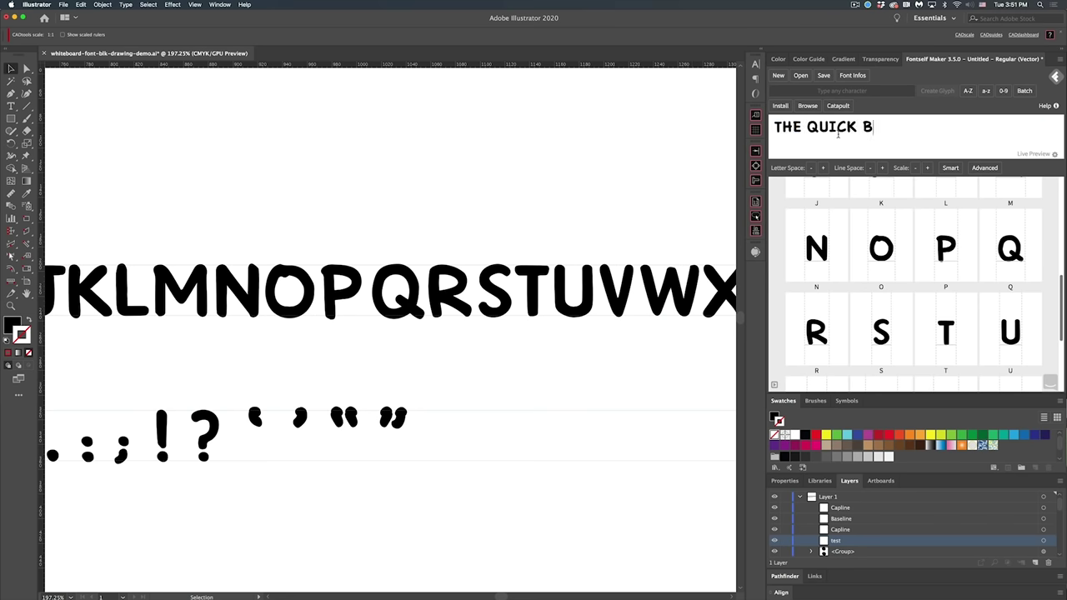
text(ROWN FOX JUMPS OVER THE LAZY DOG)
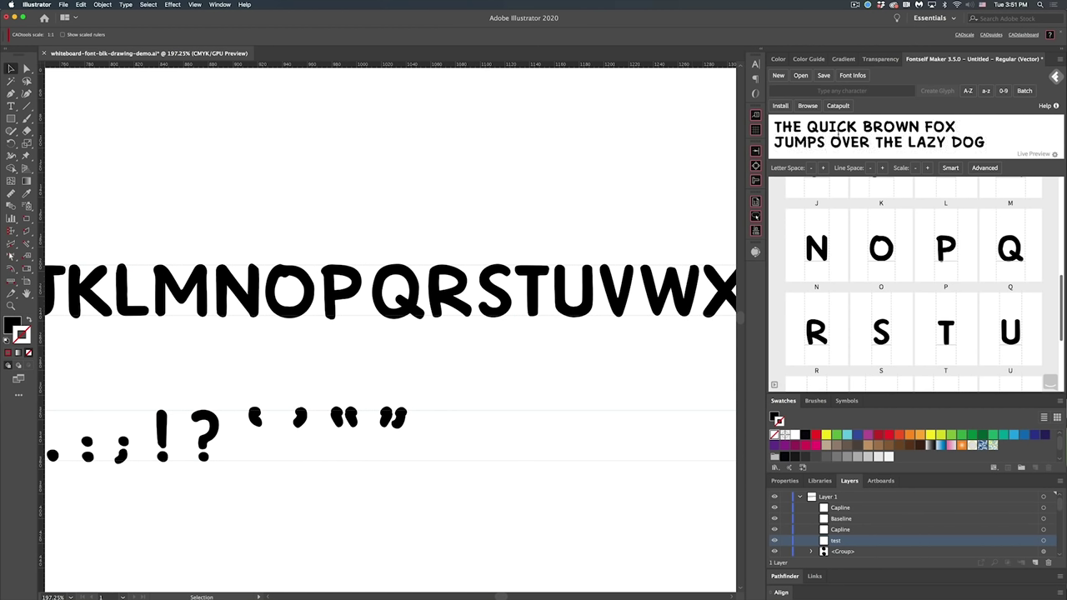
text(.)
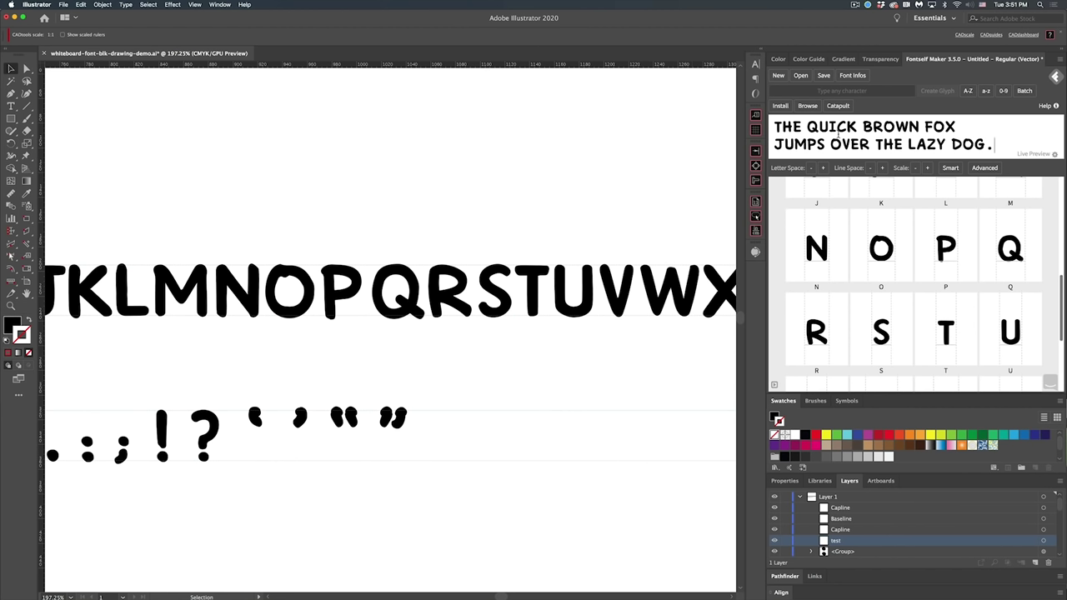
Delete the final period from the live preview text and review the generated uppercase glyphs
key(BackSpace)
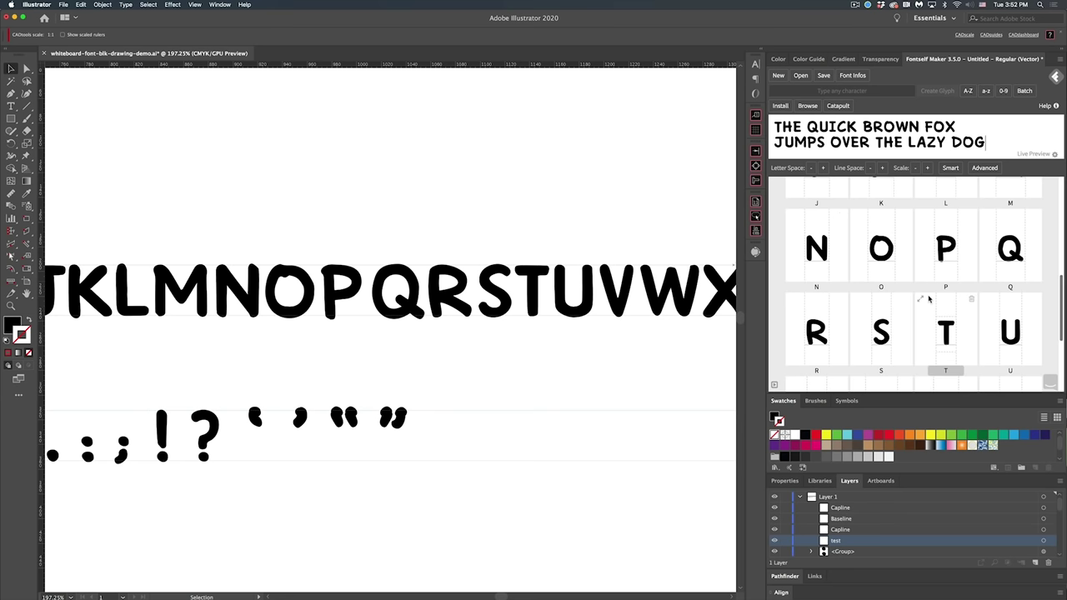
scroll(927, 298, up, 2)
scroll(929, 298, up, 2)
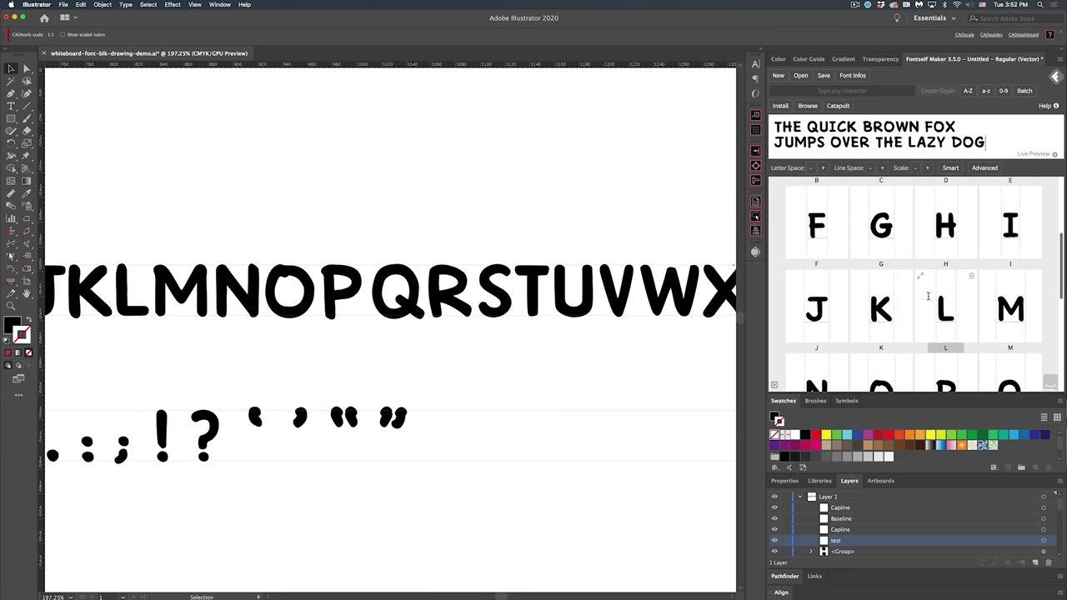
click(943, 238)
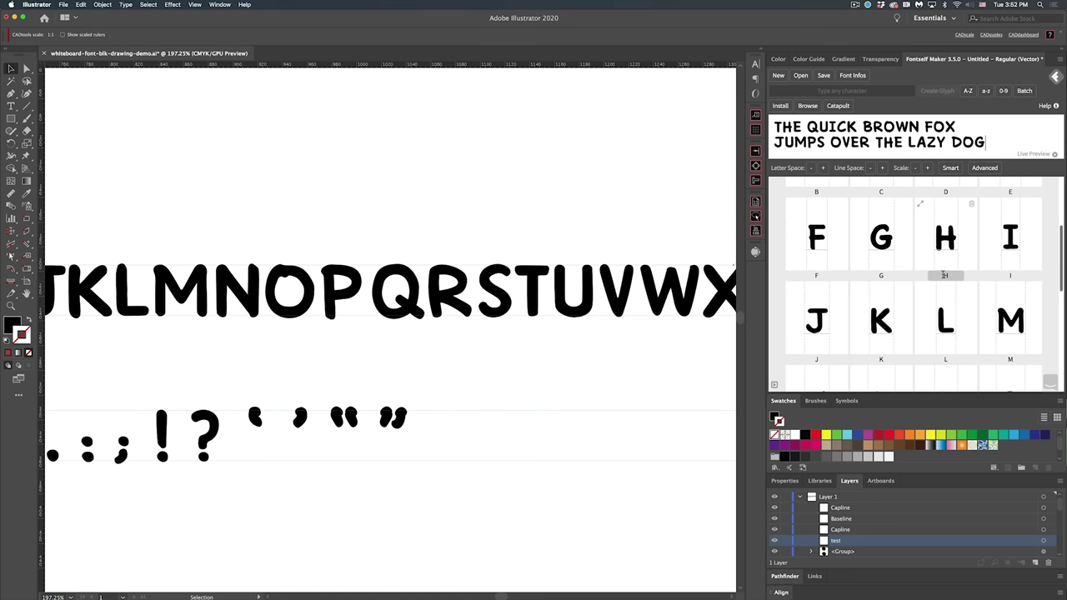
scroll(834, 333, up, 2)
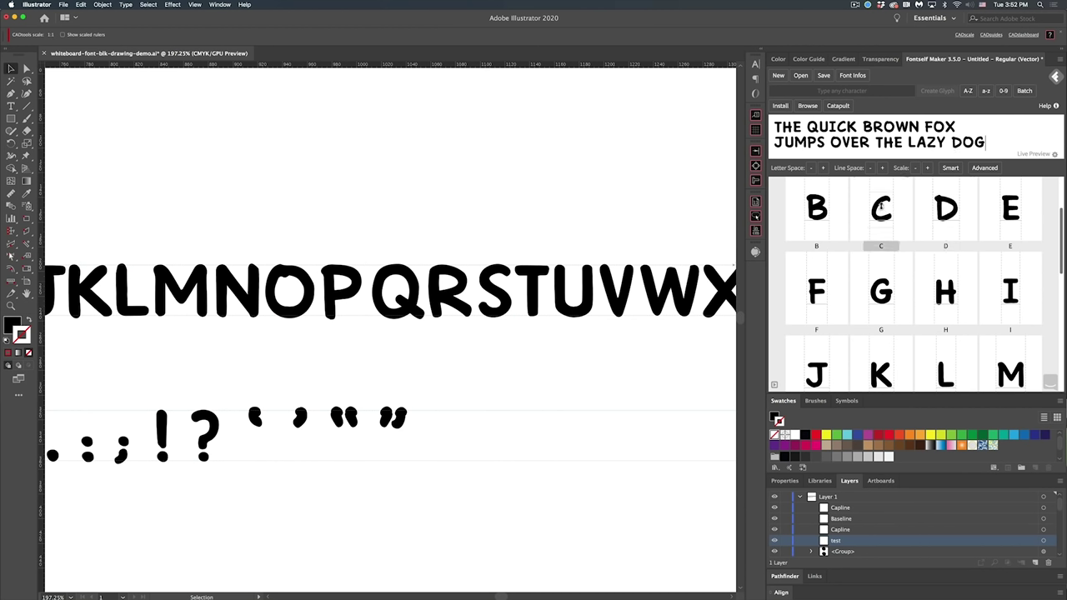
scroll(881, 208, down, 3)
scroll(908, 225, down, 3)
scroll(940, 242, up, 5)
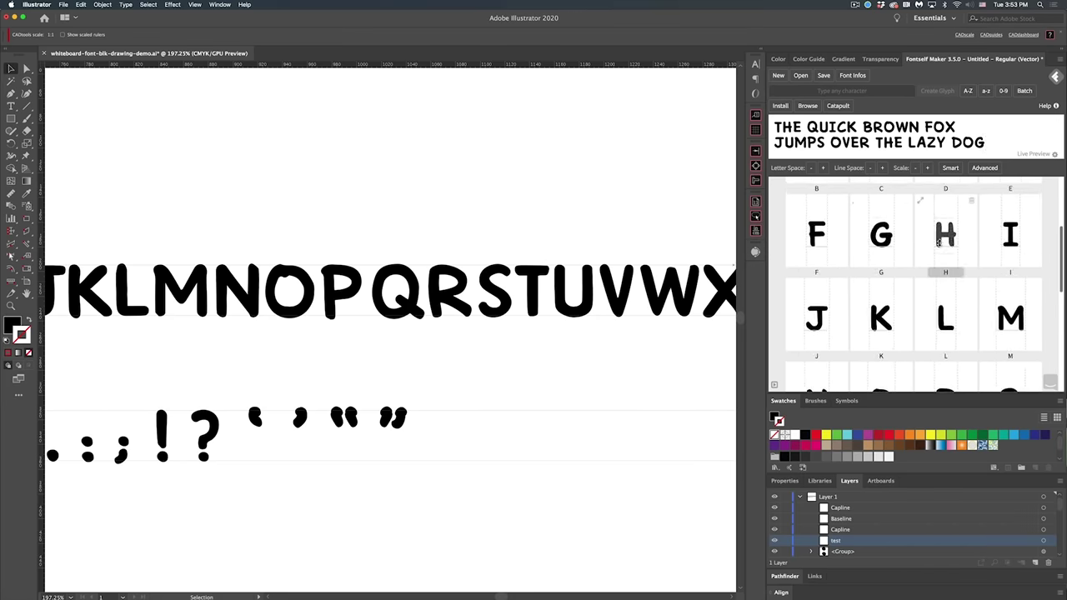
scroll(940, 242, down, 5)
scroll(940, 241, up, 8)
scroll(940, 242, down, 8)
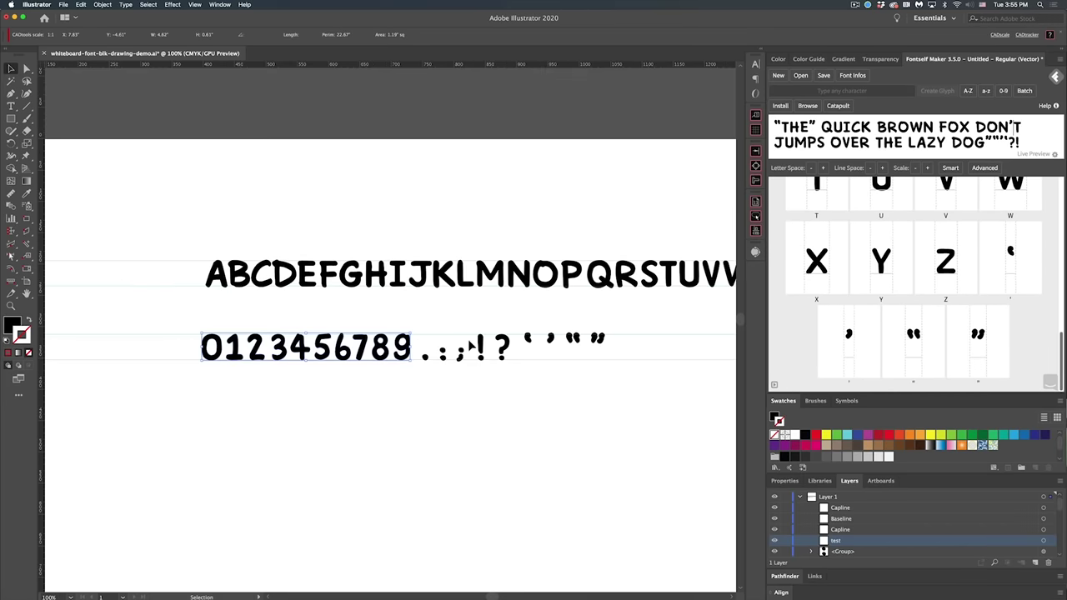
Generate glyphs 0 to 9 from the selected numeral artwork and review them in the glyph grid
click(1005, 93)
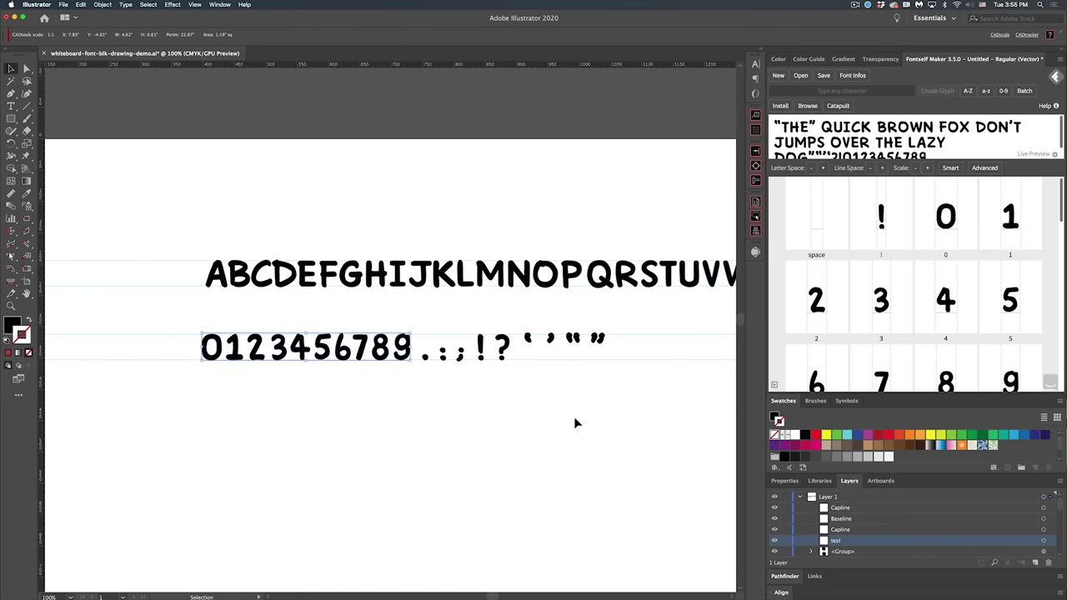
scroll(882, 333, down, 1)
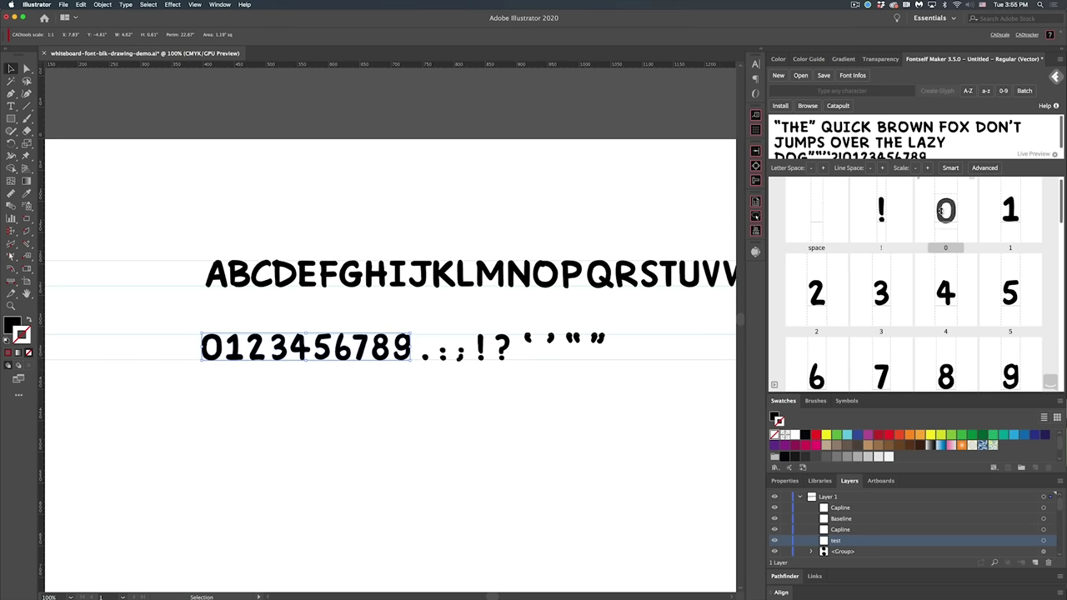
scroll(1010, 309, down, 3)
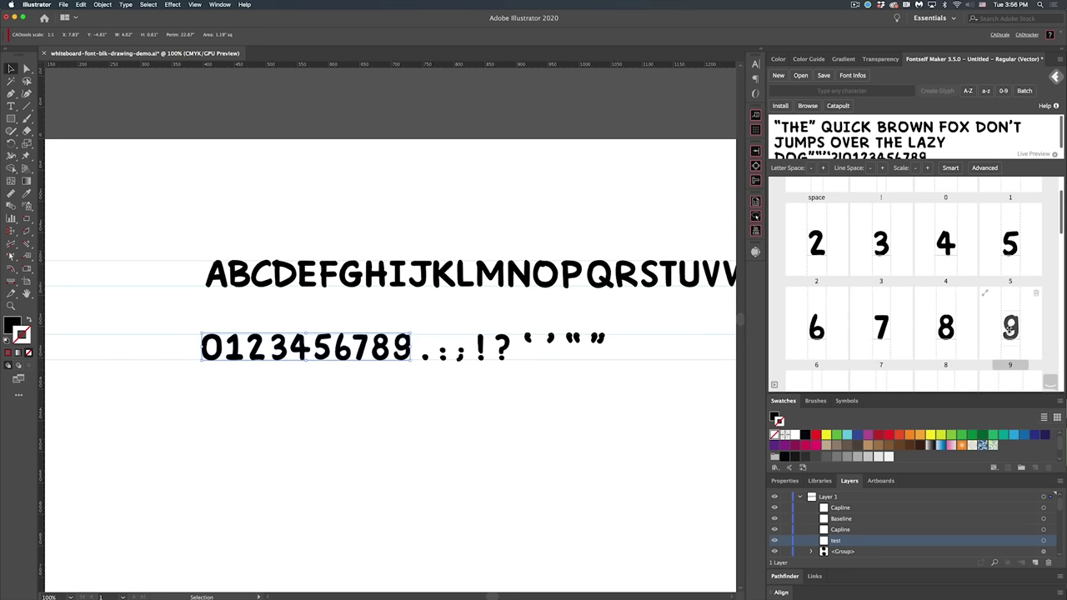
scroll(1008, 330, down, 5)
Select the whole uppercase alphabet artwork and generate the lowercase a to z glyphs from it
click(529, 332)
alt+super+click(545, 350)
drag(555, 329, 568, 370)
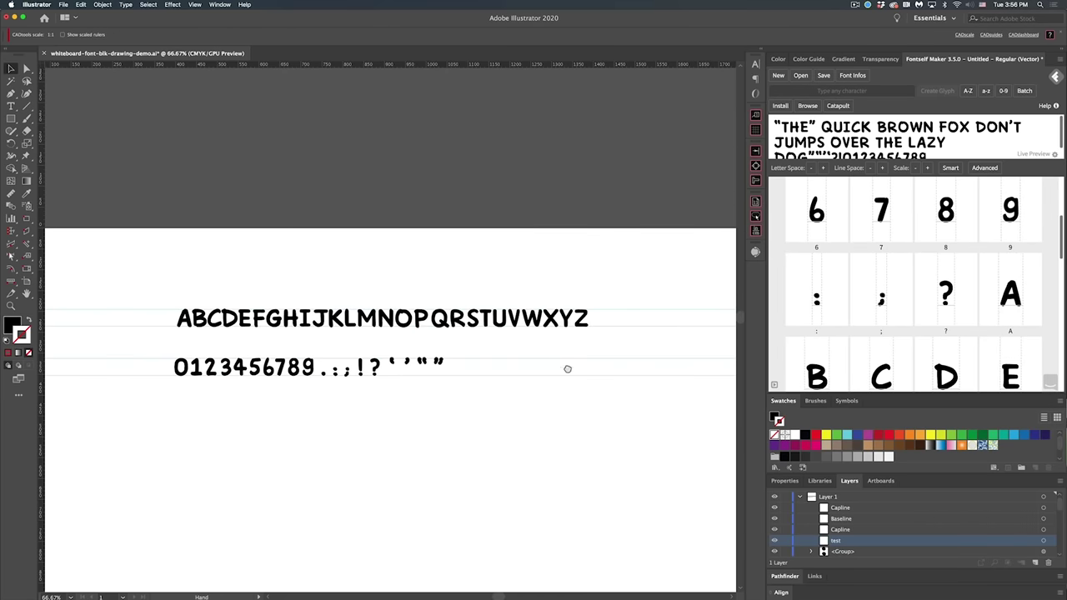
drag(627, 288, 171, 347)
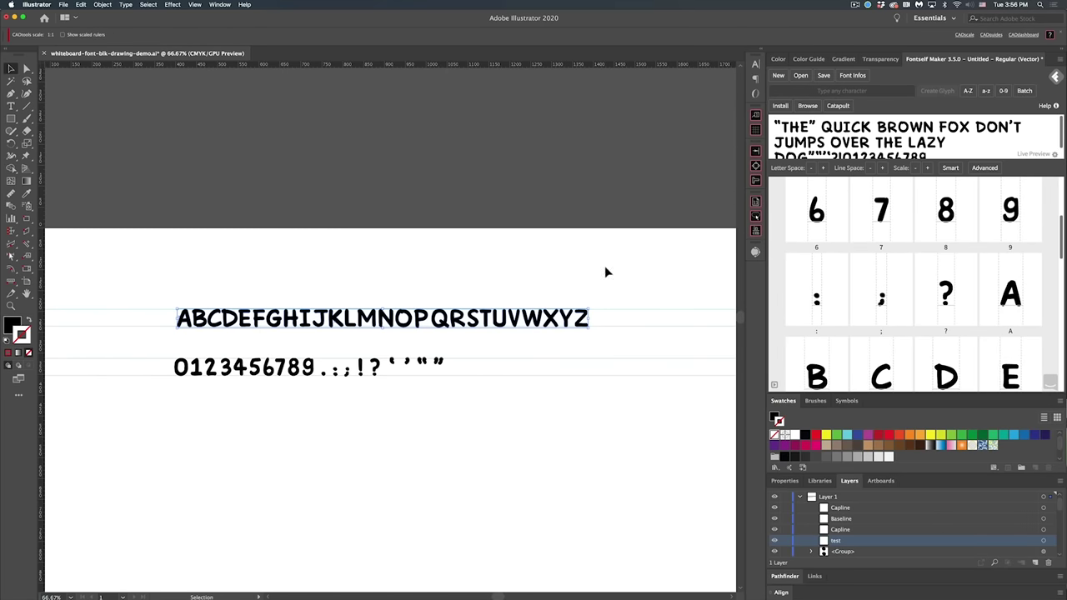
click(969, 90)
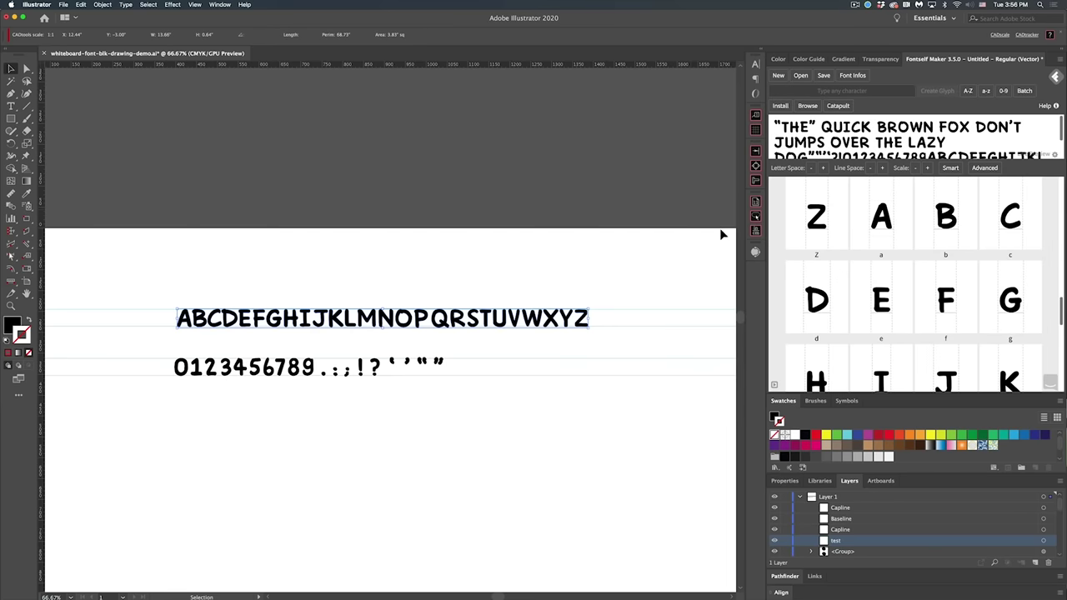
scroll(844, 138, down, 2)
scroll(844, 137, up, 3)
Install the font under the name "Whiteboard" and dismiss the installation notice
click(780, 106)
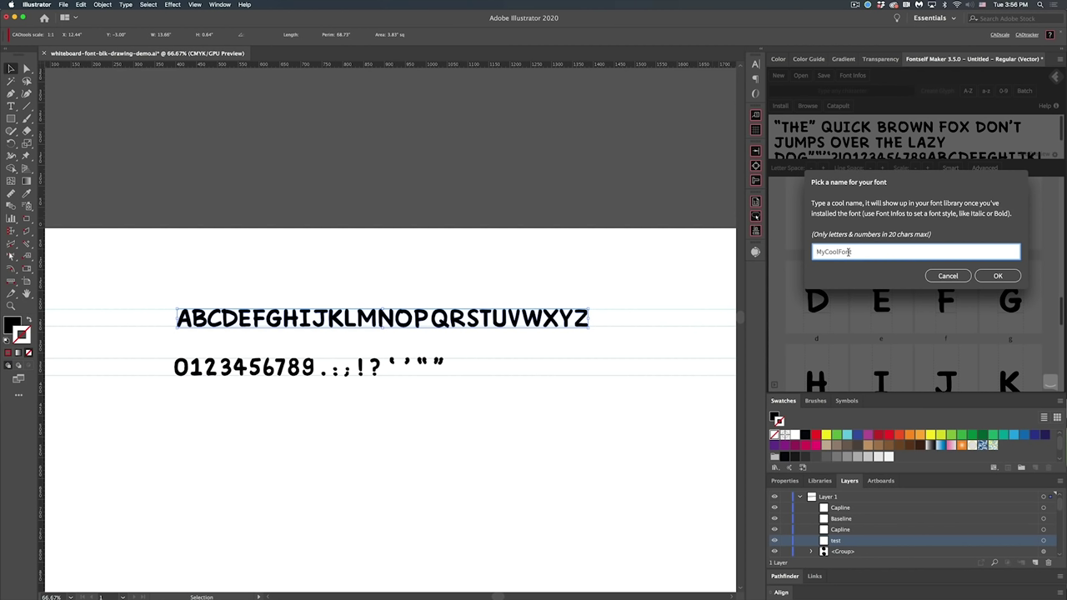
text(Whiteboard)
click(994, 277)
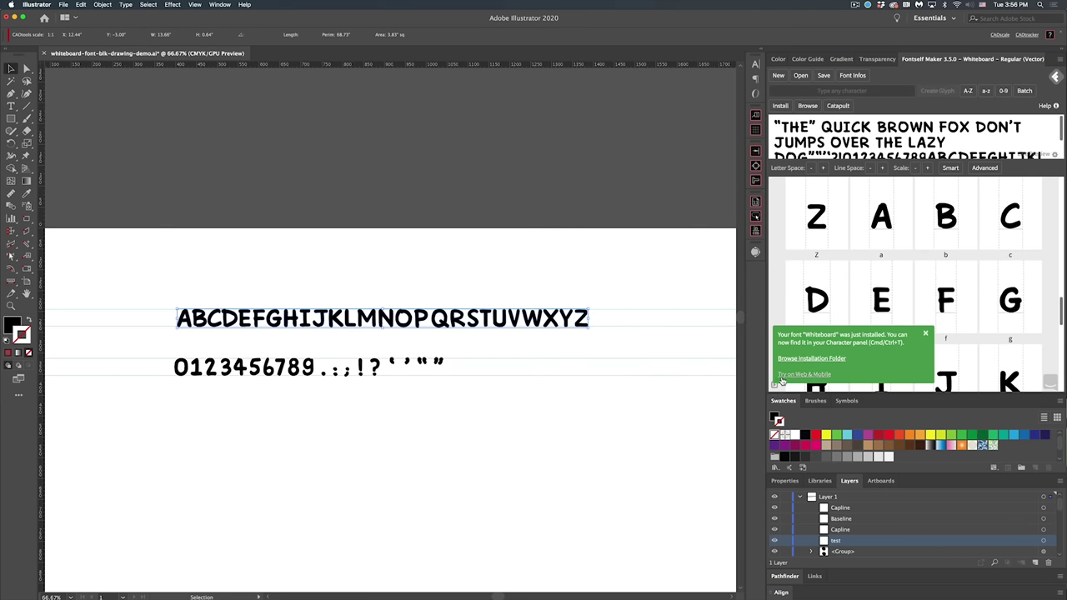
click(798, 360)
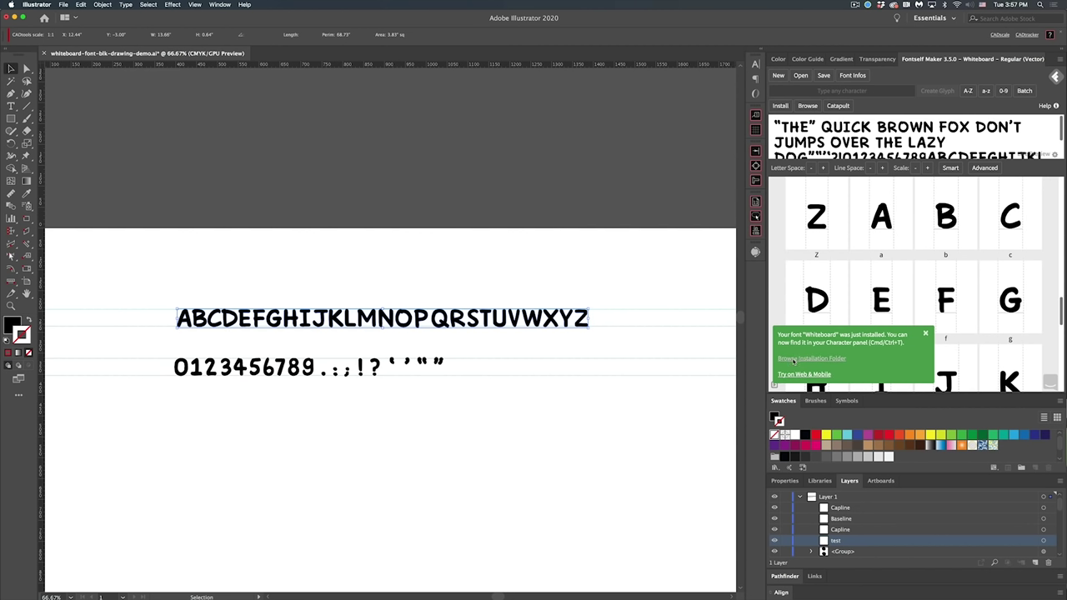
click(925, 335)
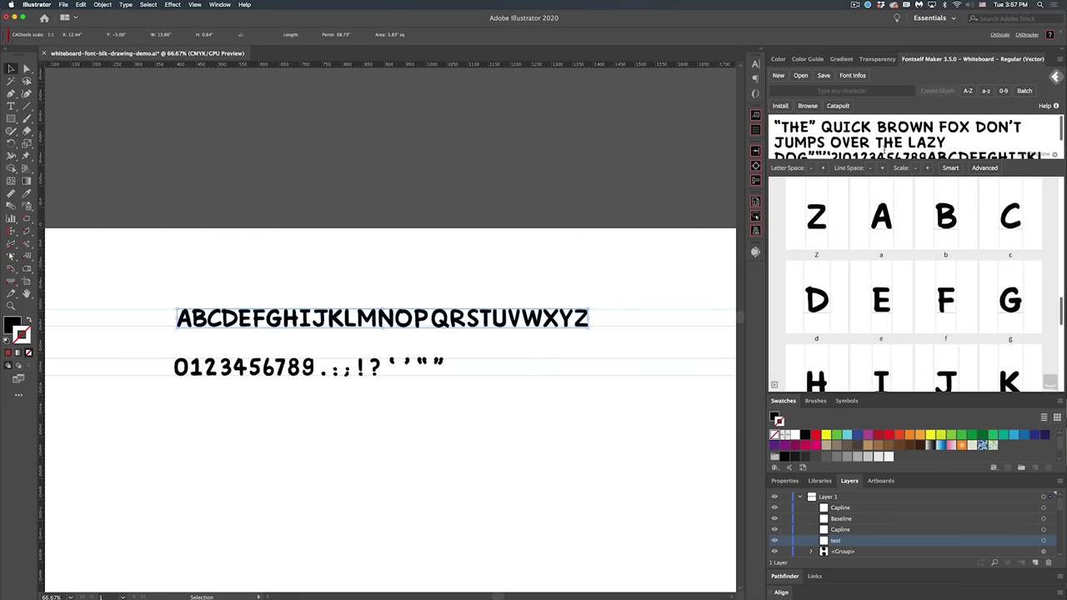
Smart space and kern all glyphs with a maximum space of 50 around vertical shapes, and check THE in the live preview
click(951, 169)
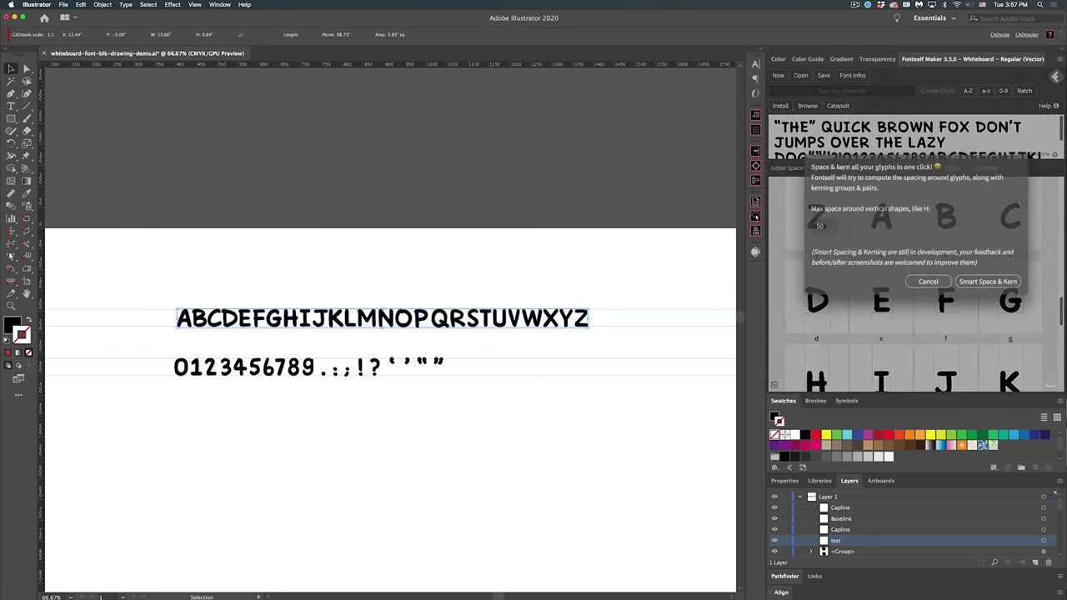
click(983, 288)
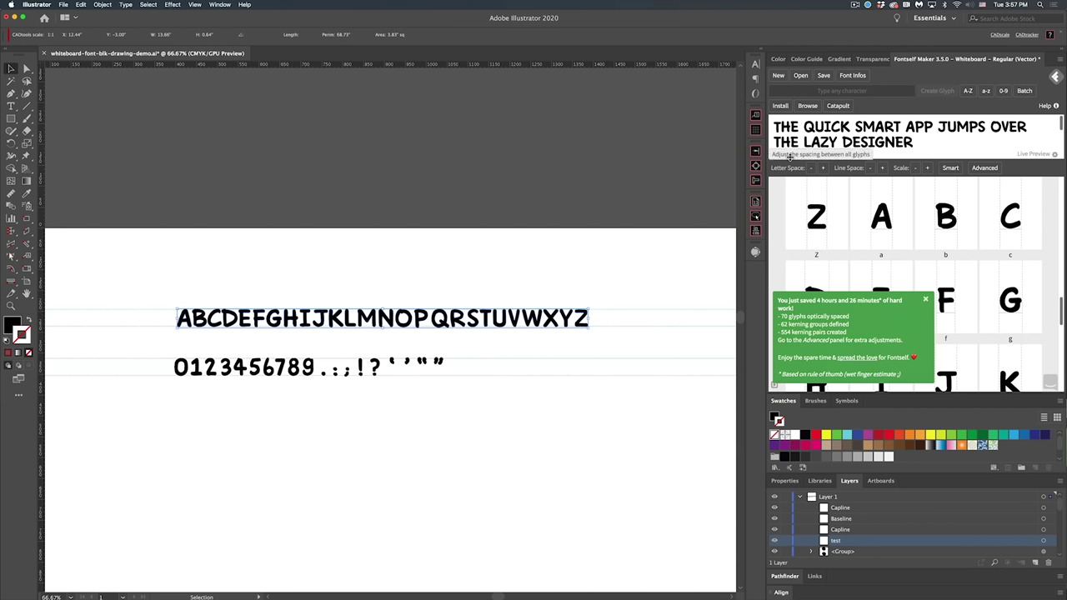
drag(800, 126, 749, 123)
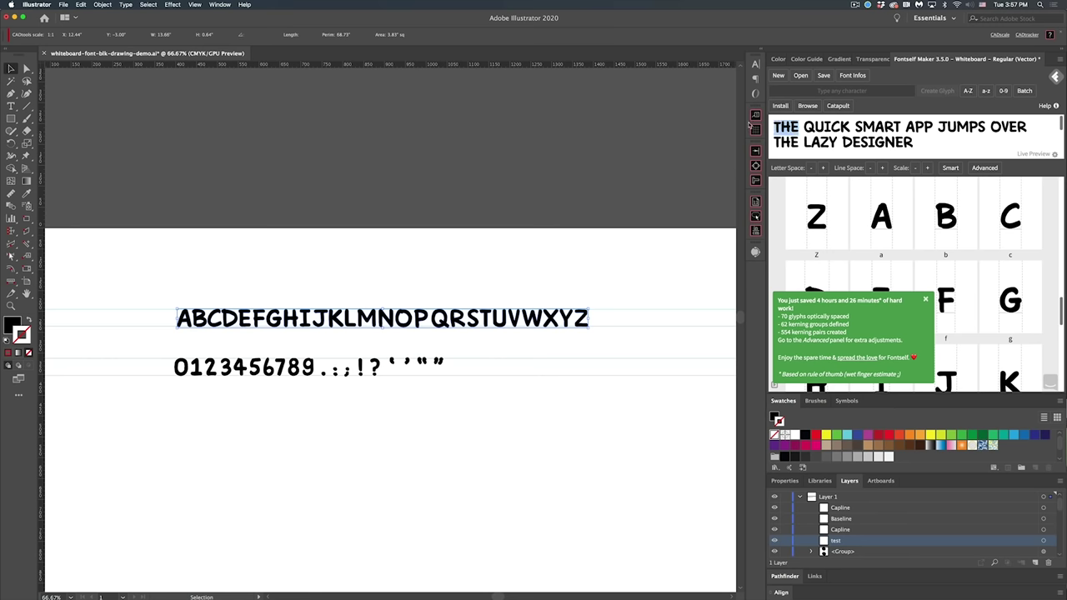
key(BackSpace)
key(Delete)
text(THE)
Open the advanced spacing view, enter THE and NEW as the spacing pad's first two lines, and review the glyph spacing table
click(984, 168)
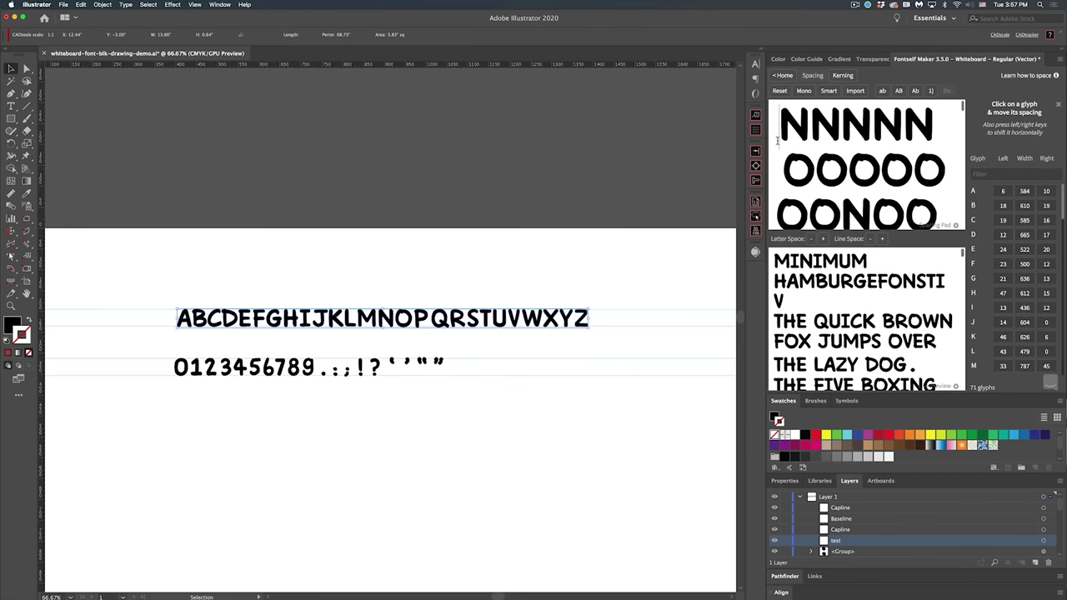
drag(780, 134, 834, 137)
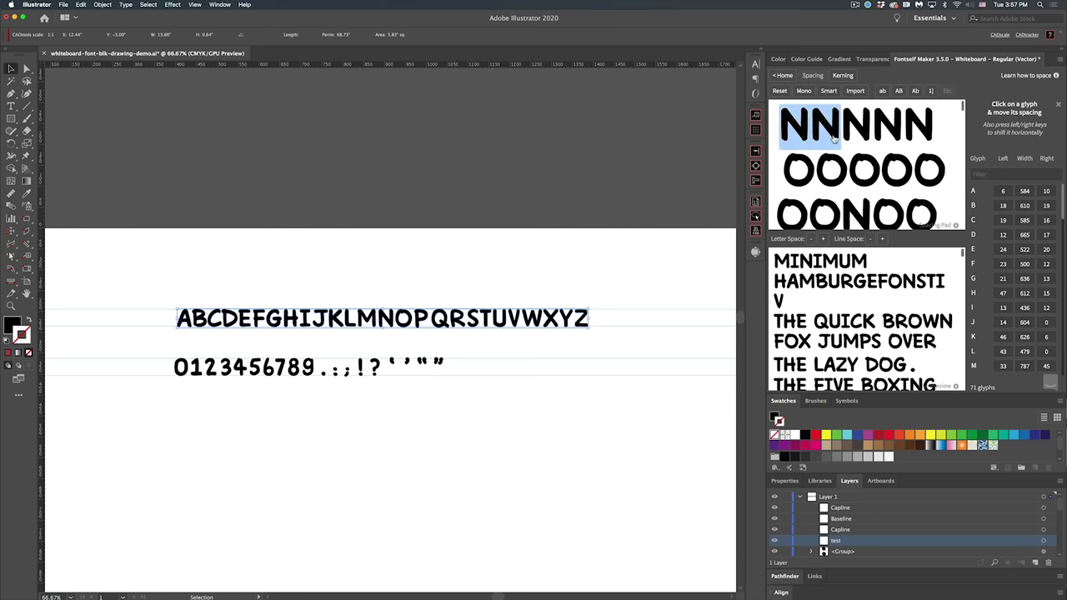
text(THE)
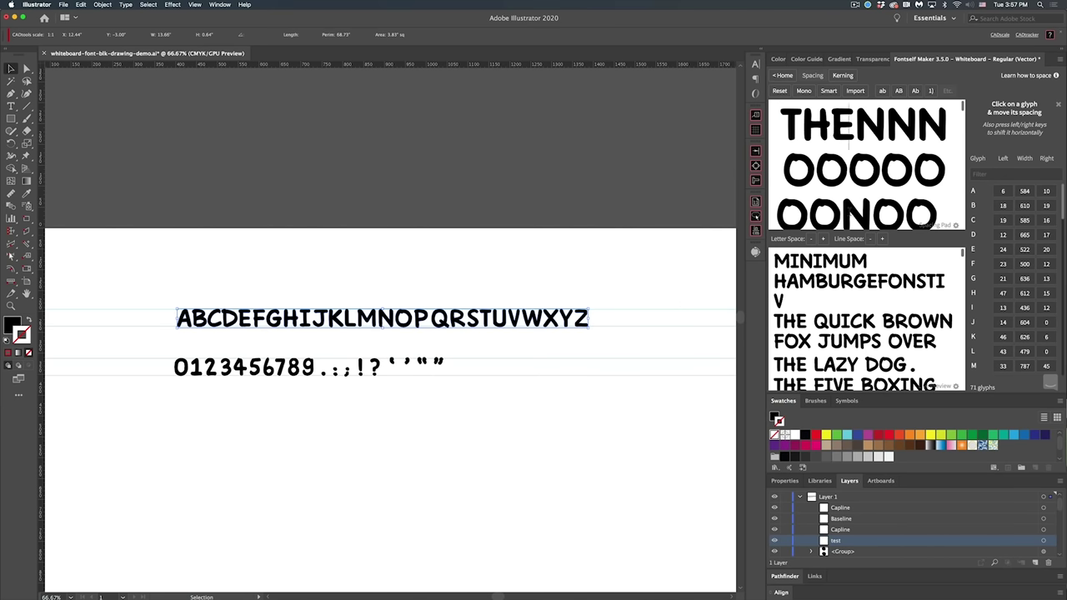
key(Return)
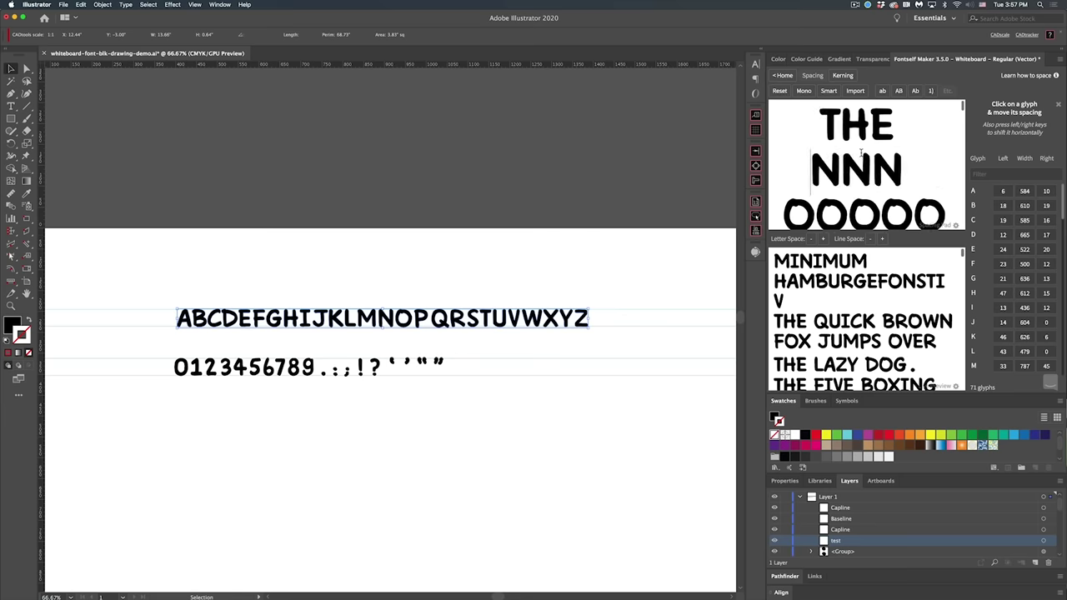
drag(905, 171, 844, 170)
text(NEW)
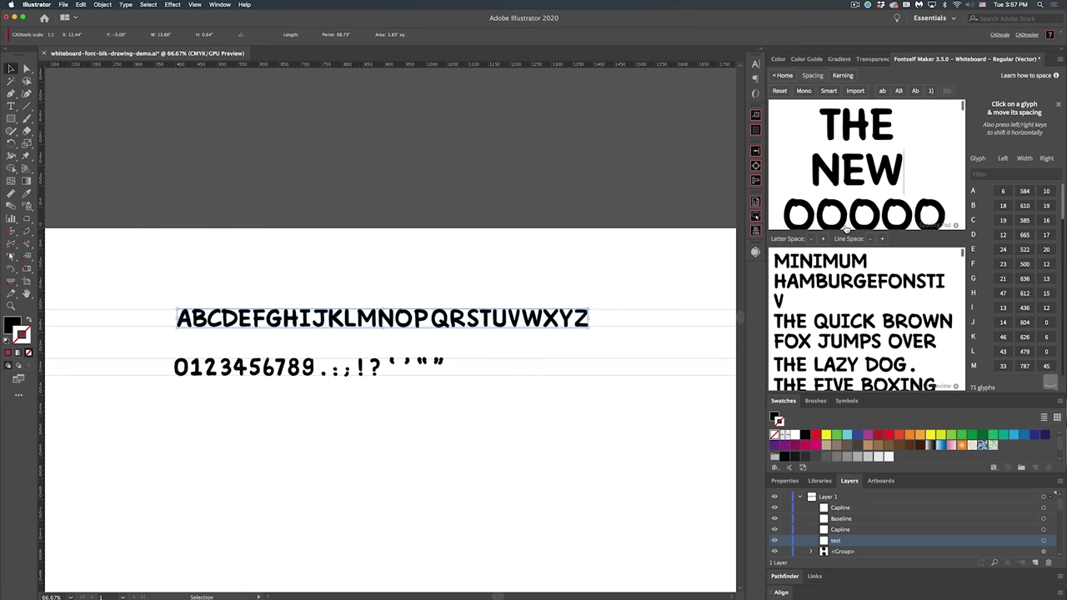
scroll(1009, 275, down, 3)
scroll(1009, 279, up, 3)
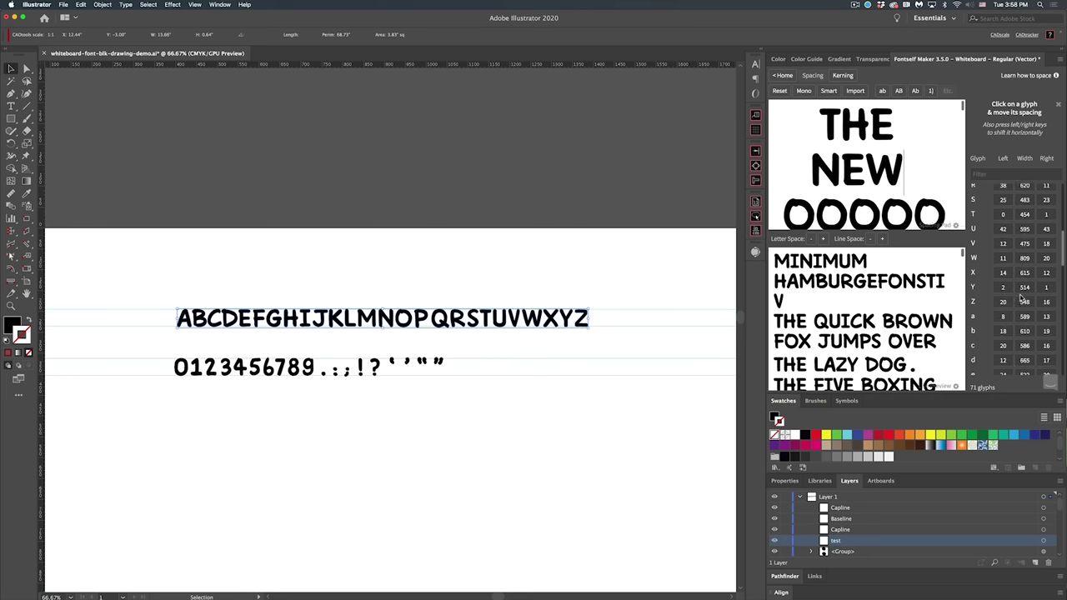
Return to the main Fontself view, reinstall the Whiteboard font and dismiss the notice
click(783, 75)
click(781, 106)
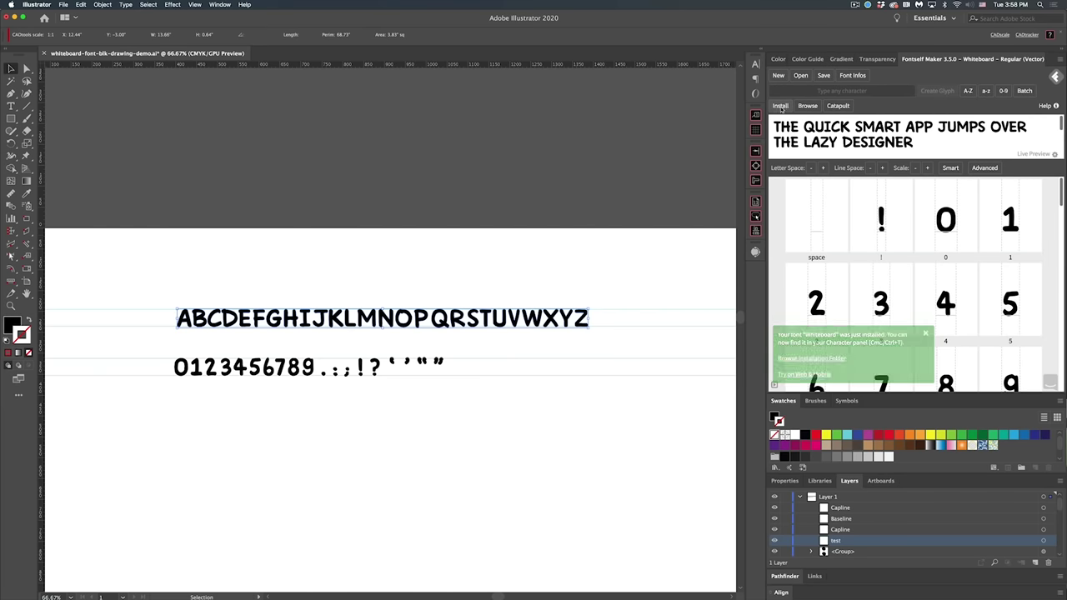
click(925, 333)
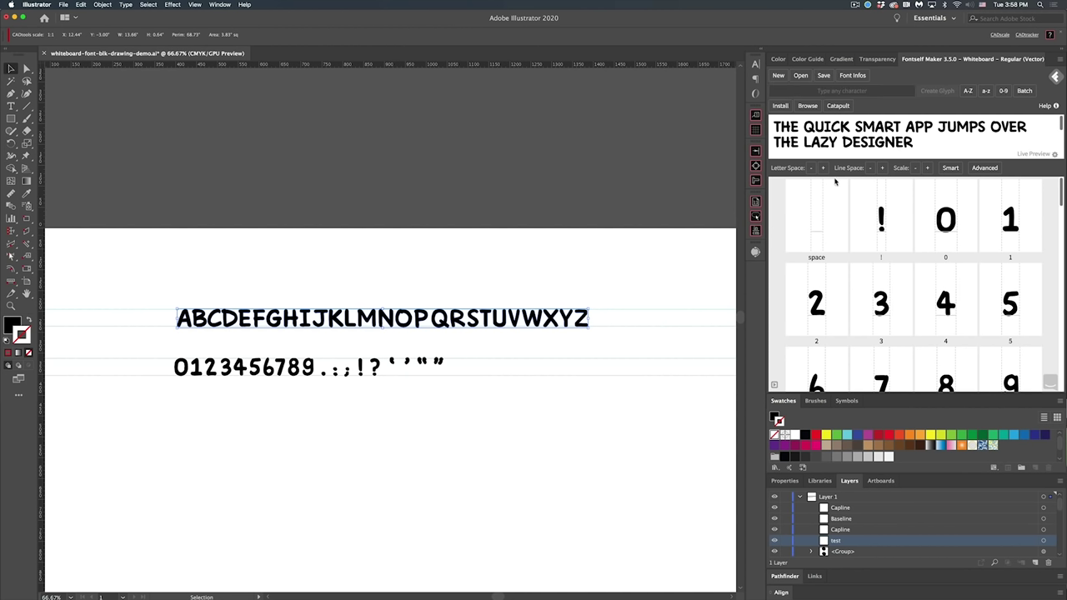
Add point text below the numerals reading "skip the degree" and, on a second line, "how to avoid living in debt"
click(545, 434)
scroll(474, 340, down, 3)
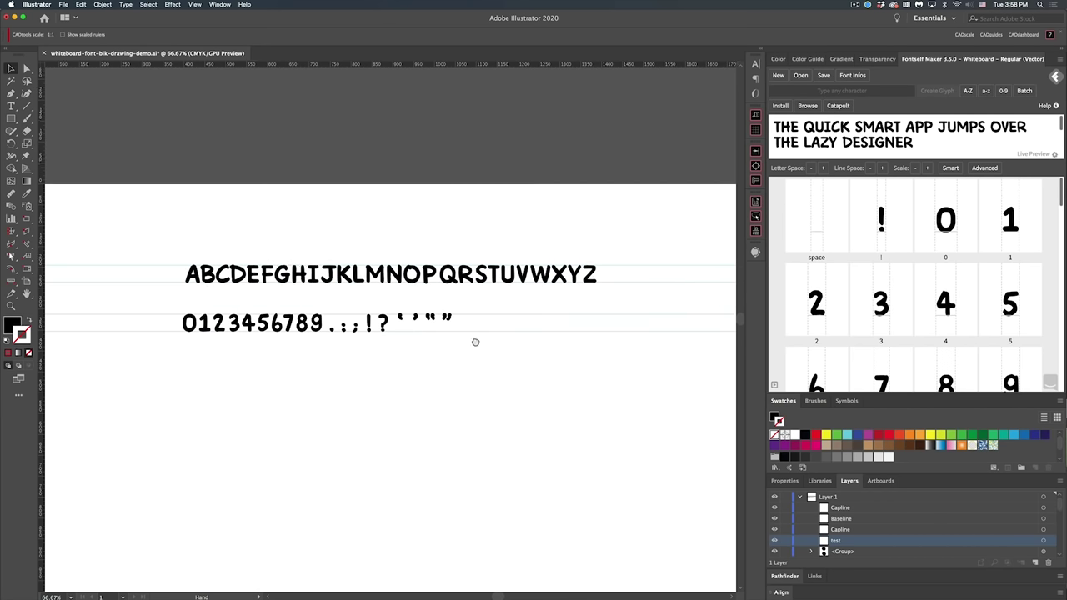
key(t)
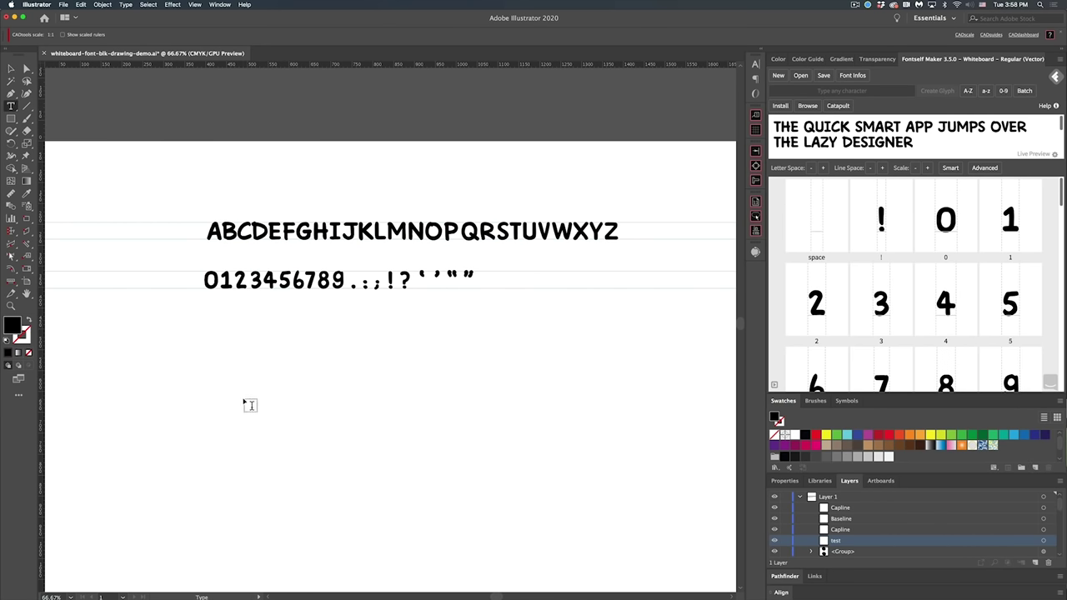
click(244, 399)
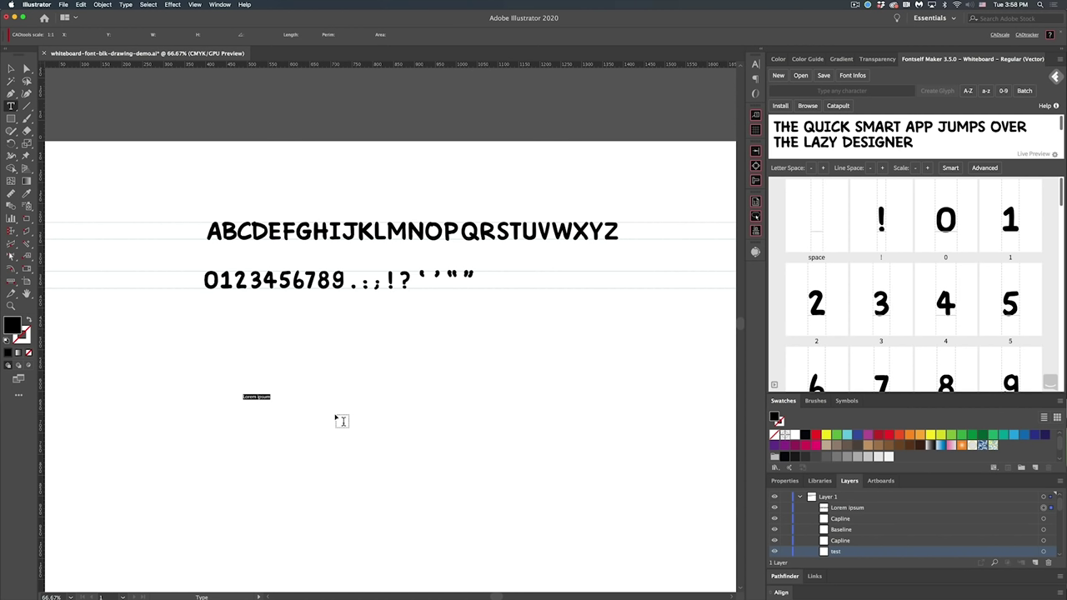
text(skip the d)
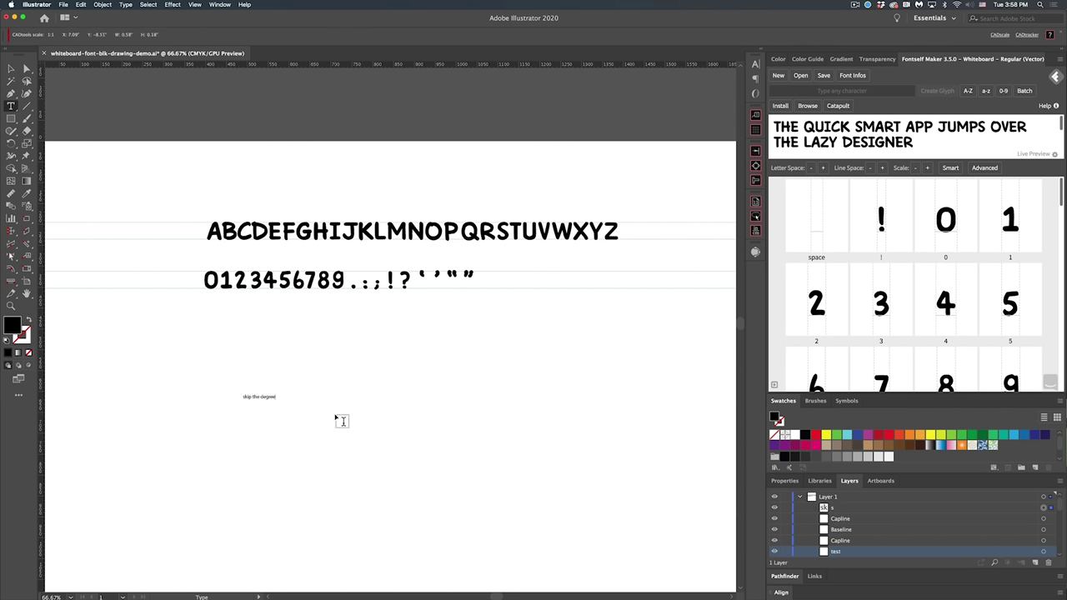
text(egree)
key(Return)
text(how to avoid living in debt)
key(Escape)
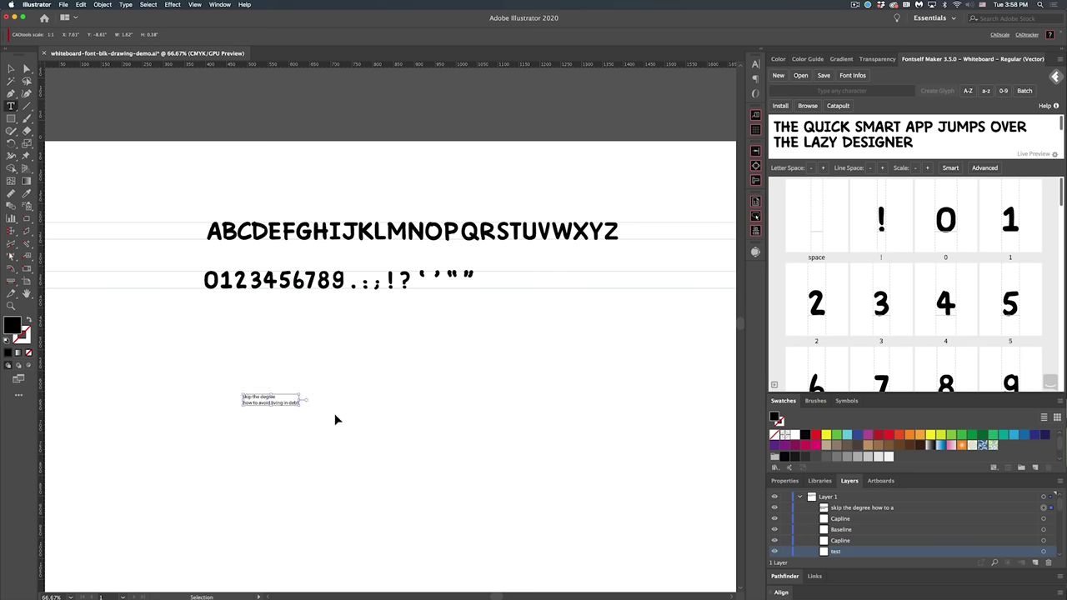
Change the font of the two-line sample text to Whiteboard
key(super+t)
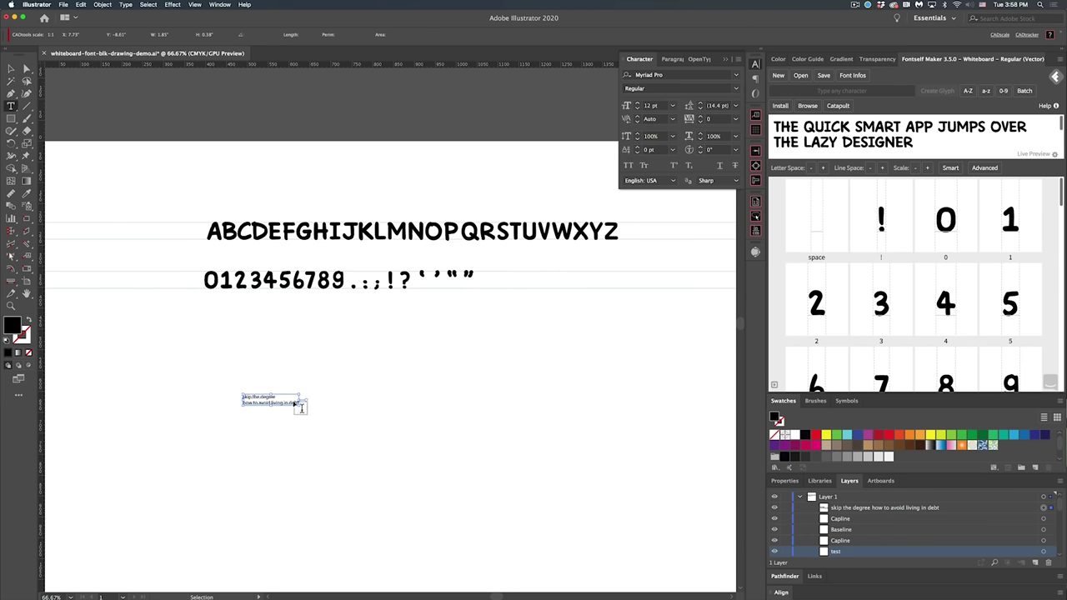
drag(674, 76, 627, 80)
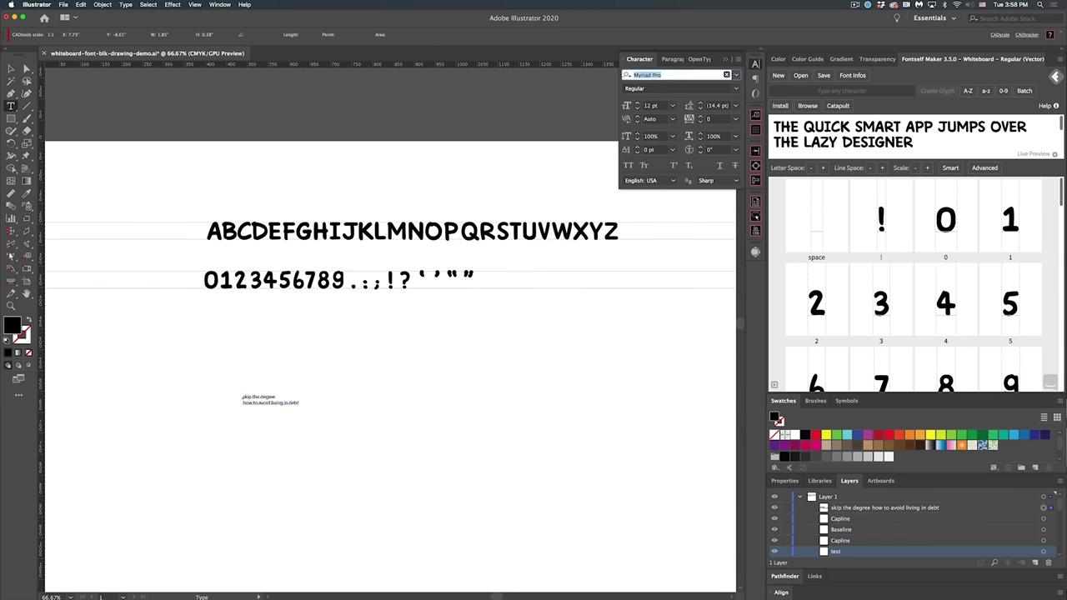
text(white)
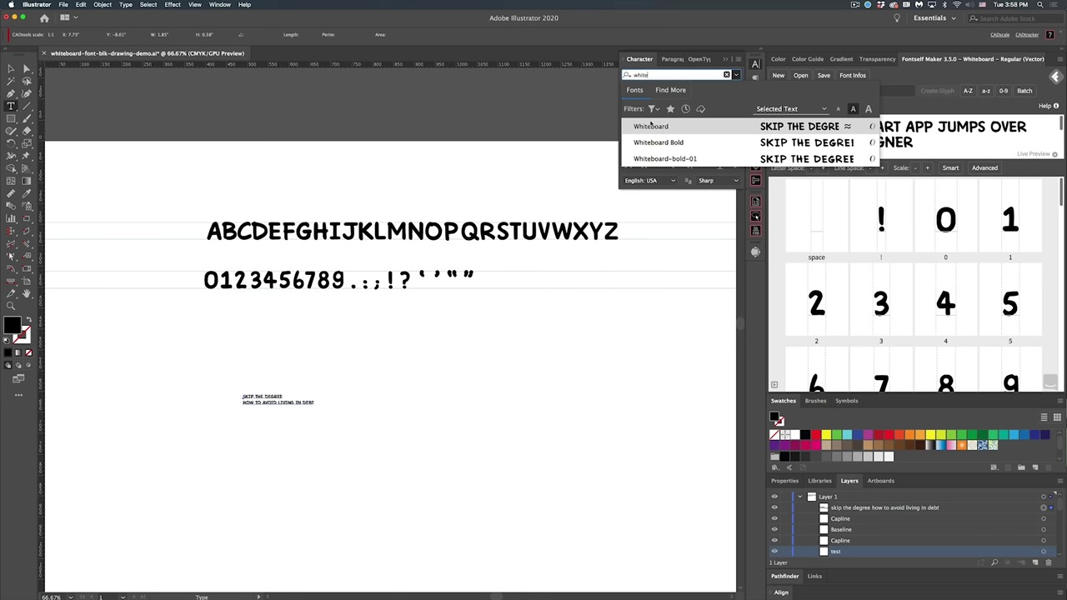
click(651, 126)
Scale the sample text up to about 62.7 pt and place it below the numerals, leaving it deselected
key(v)
key(s)
drag(308, 441, 592, 580)
super+click(395, 467)
drag(400, 422, 375, 409)
super+click(361, 486)
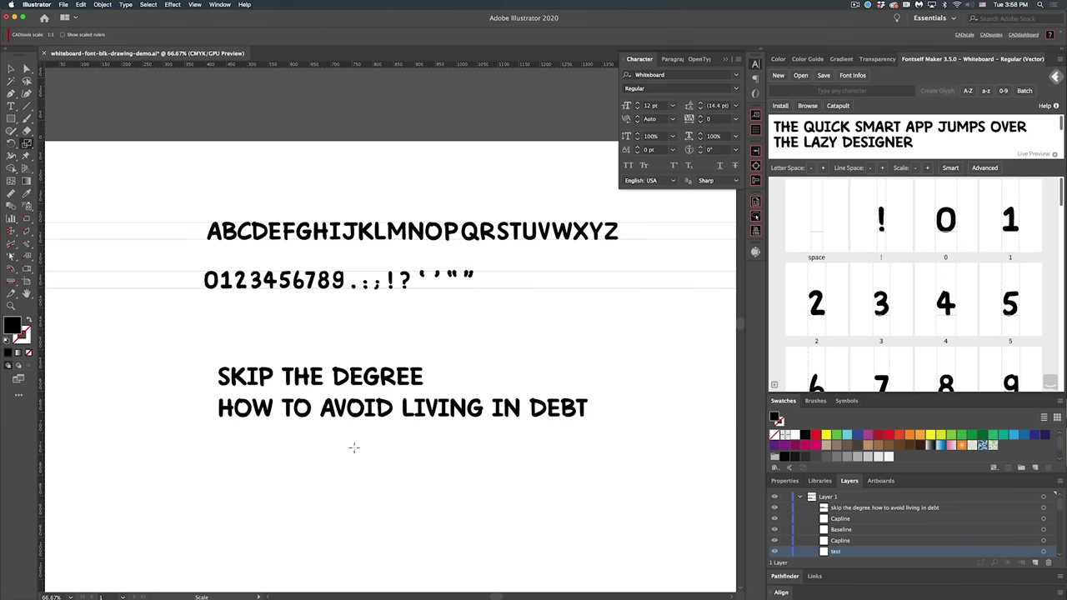
super+click(397, 416)
super+click(654, 322)
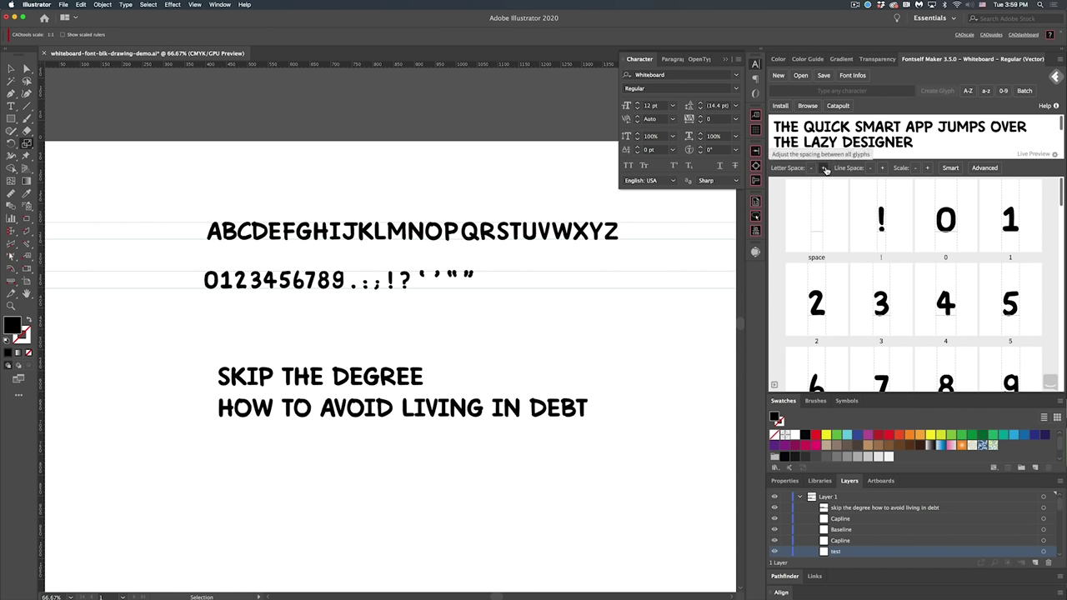
Increase the overall letter spacing of the Whiteboard font by three increments
click(825, 168)
click(826, 169)
click(825, 168)
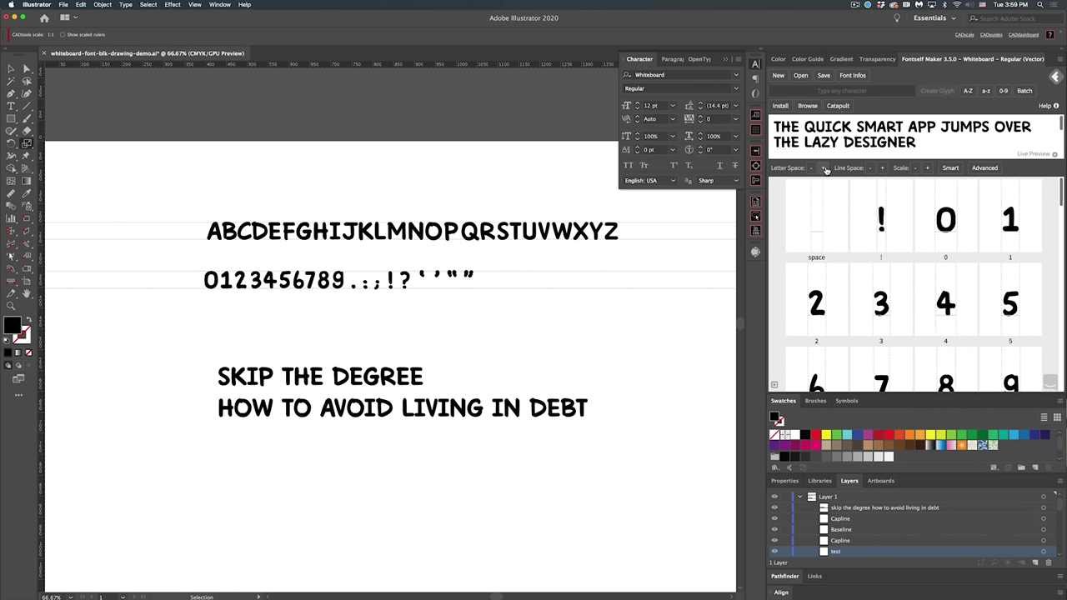
Tighten the font's line spacing by two increments, then reinstall Whiteboard and dismiss the notice
click(871, 168)
click(871, 168)
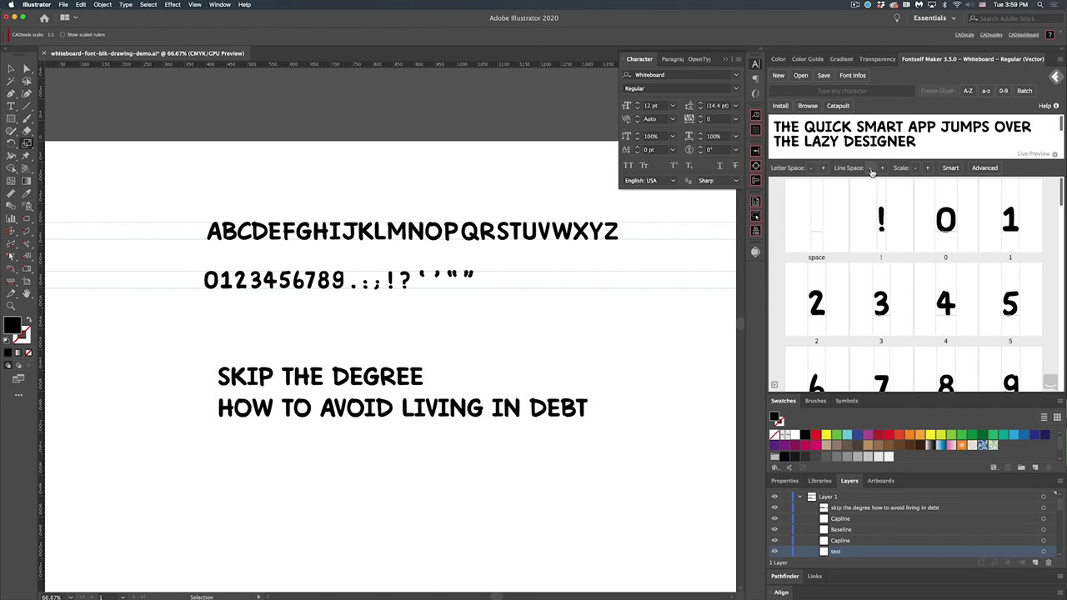
click(781, 106)
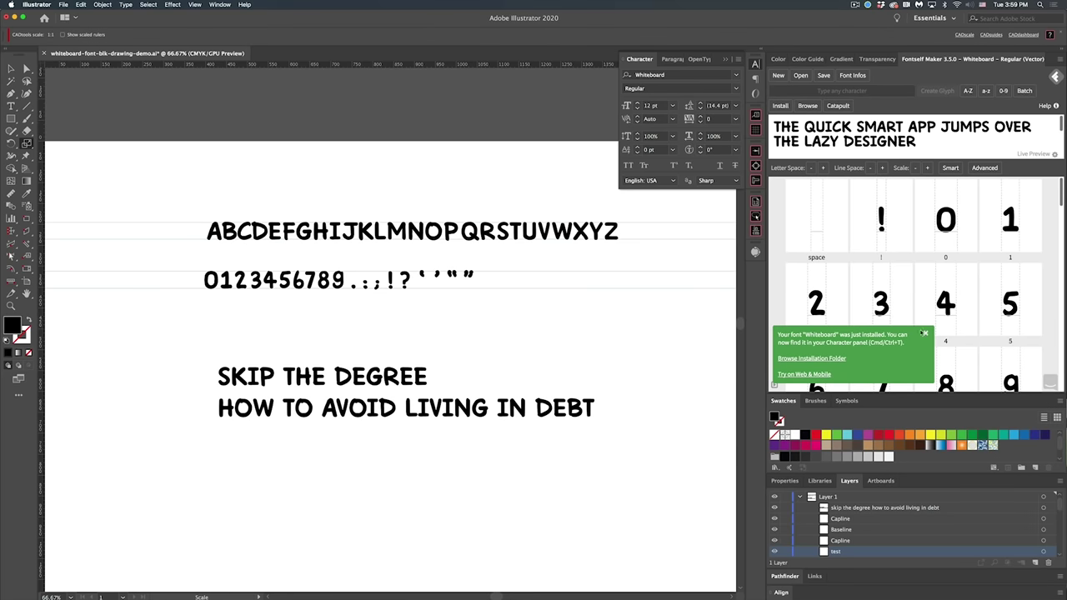
click(926, 334)
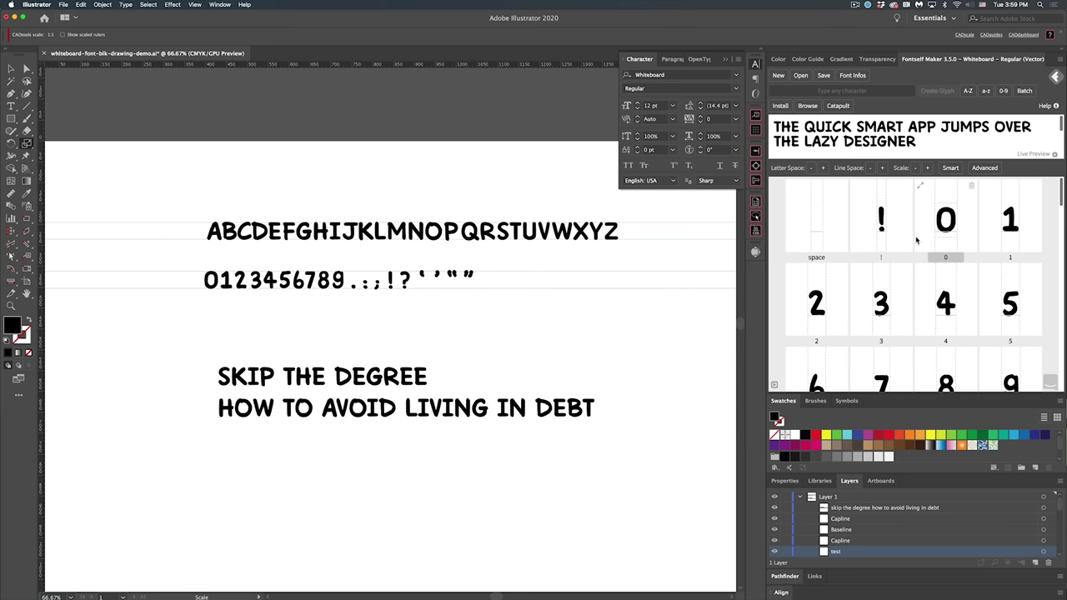
Cut and re-paste the sample text so it reloads the reinstalled font, and reposition it below the numerals
click(431, 413)
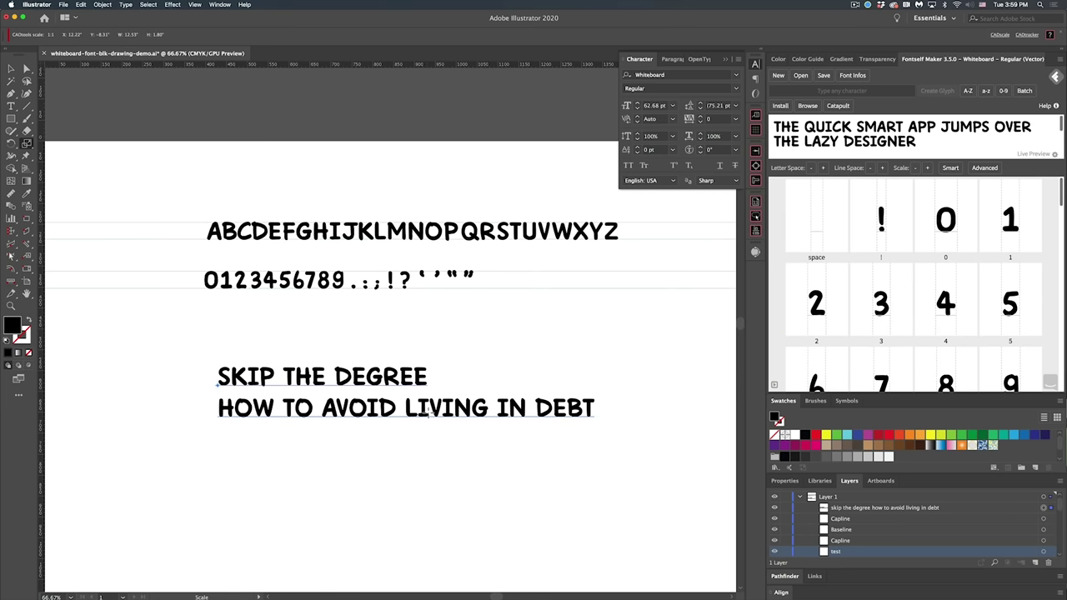
key(t)
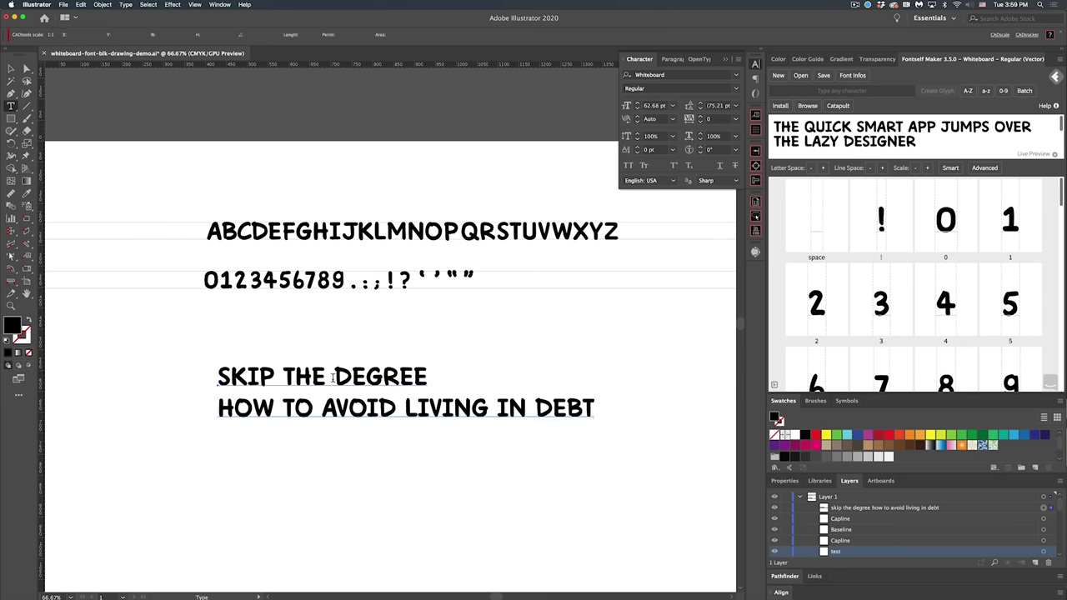
key(super+a)
super+click(351, 438)
super+click(356, 375)
key(super+x)
click(356, 377)
key(super+v)
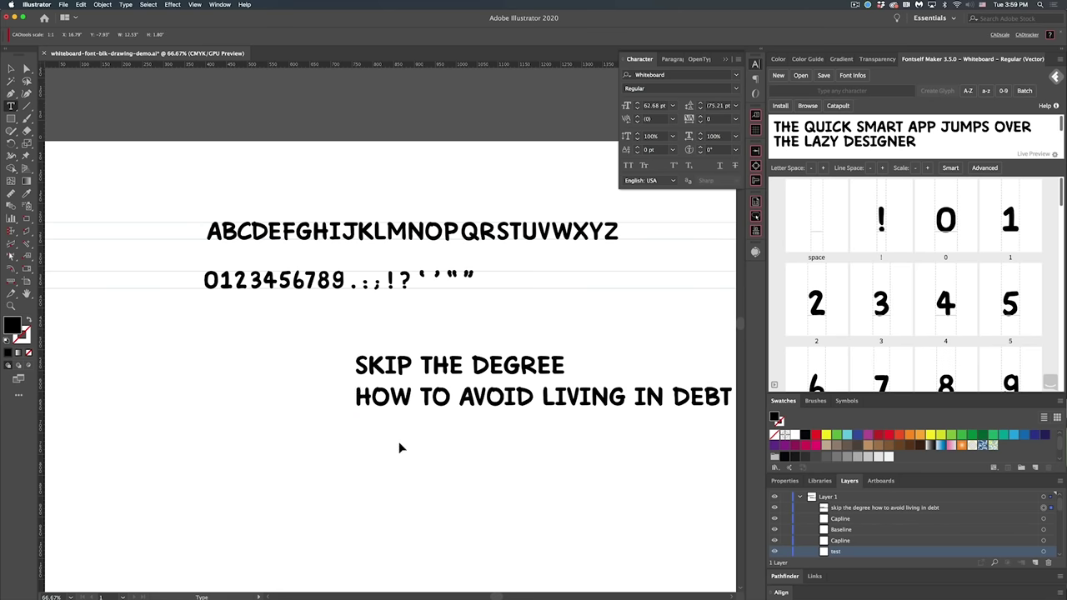
drag(455, 392, 347, 375)
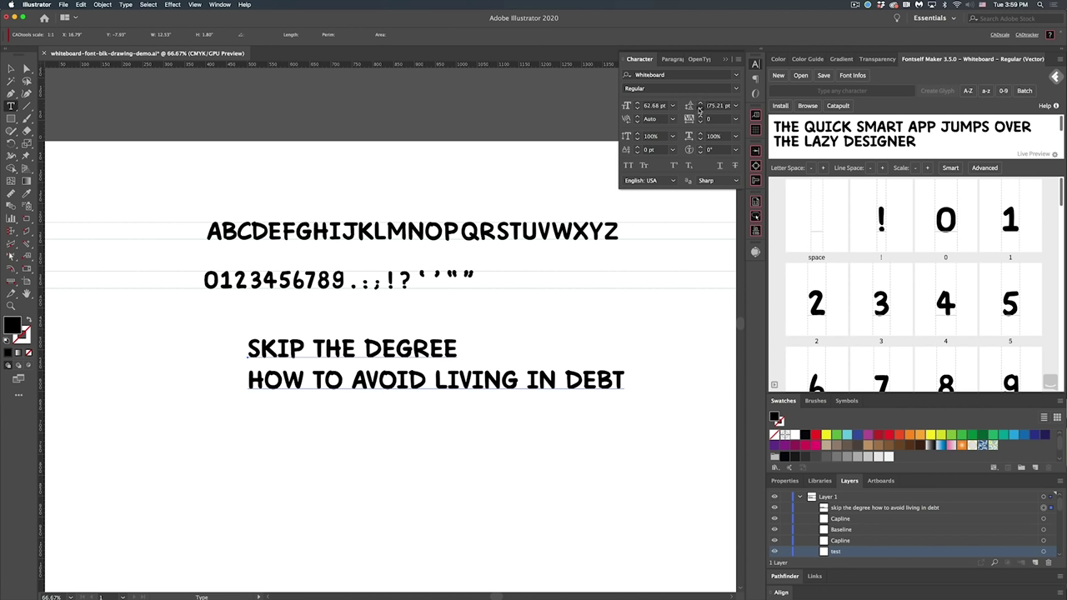
Set the sample text's leading to 57 pt and shift the text left to sit beneath the numerals
click(699, 108)
click(700, 109)
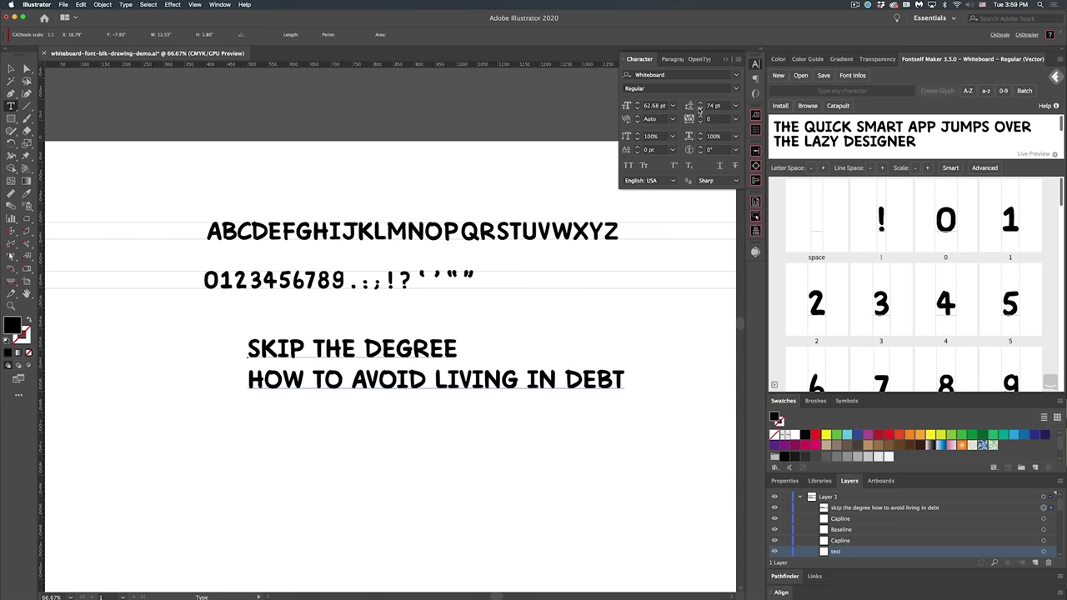
click(700, 109)
click(699, 109)
click(699, 109)
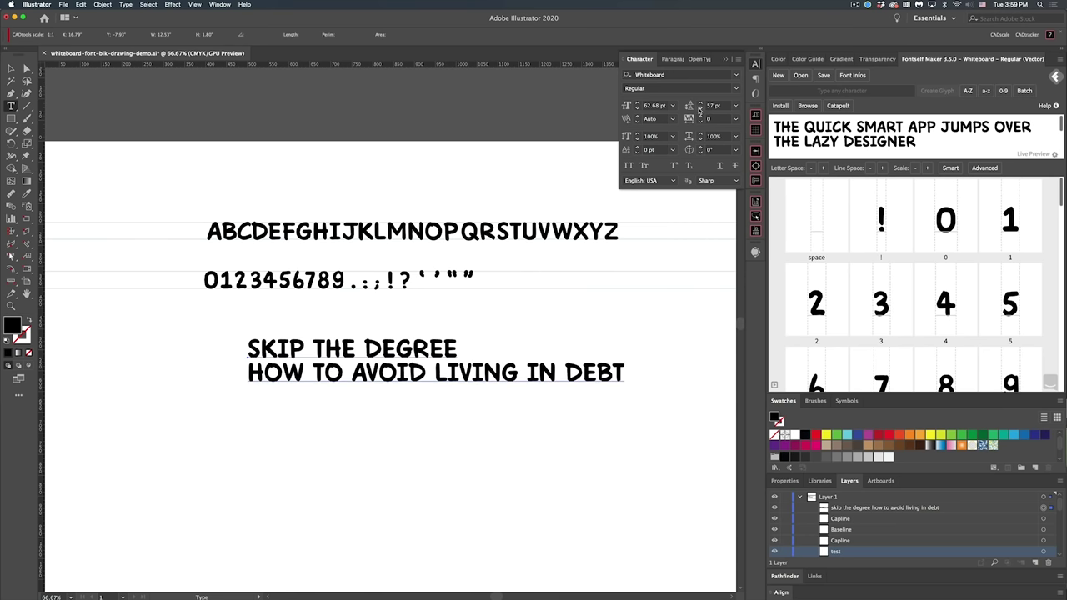
super+click(556, 447)
drag(478, 378, 426, 380)
super+click(442, 451)
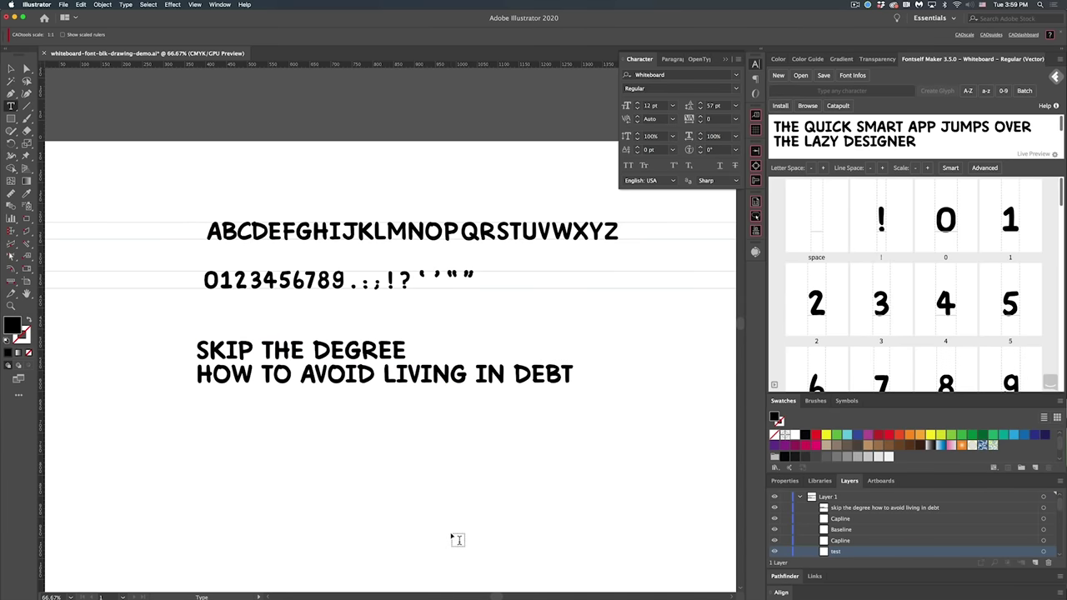
Add a third line reading "UP NEXT" to the sample text
alt+super+click(435, 463)
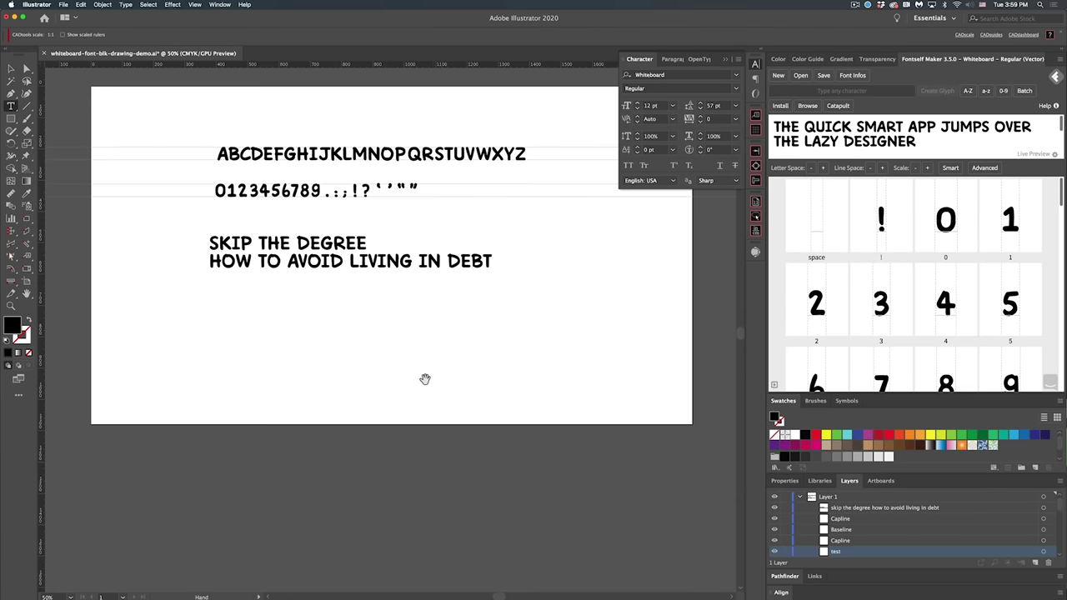
drag(424, 380, 436, 438)
click(515, 334)
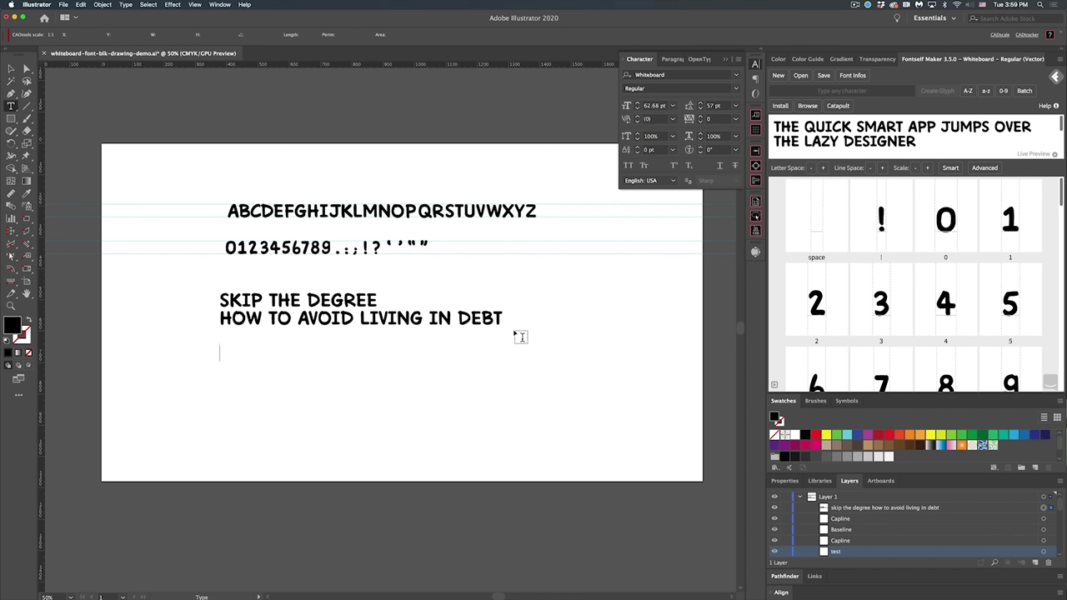
text(UP NEXT)
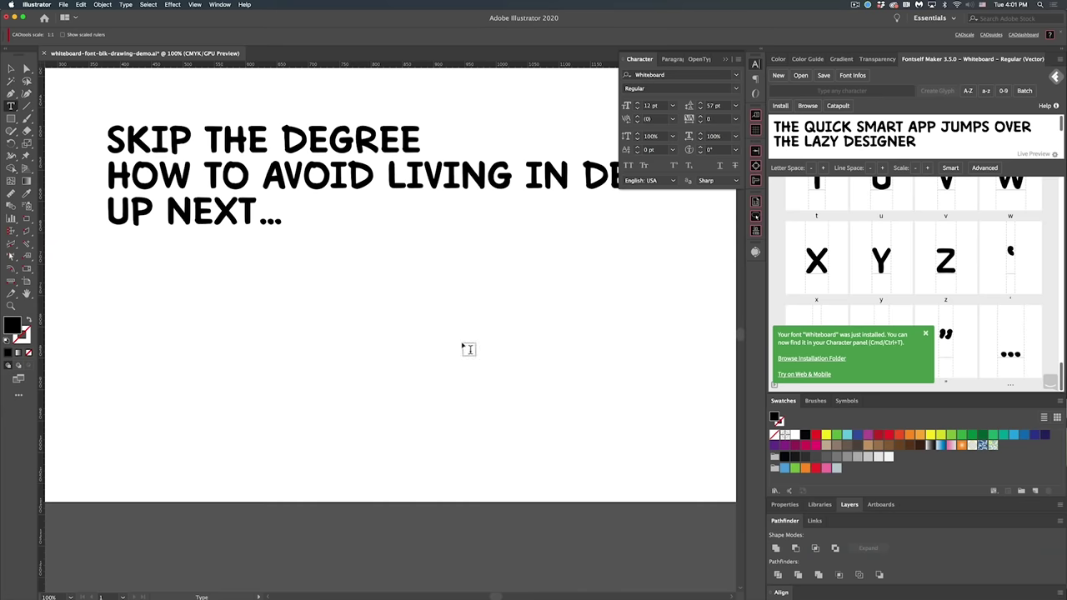
Save the finished font to the Desktop as Whiteboard-01.otf
drag(384, 272, 373, 408)
key(super+minus)
drag(362, 482, 374, 393)
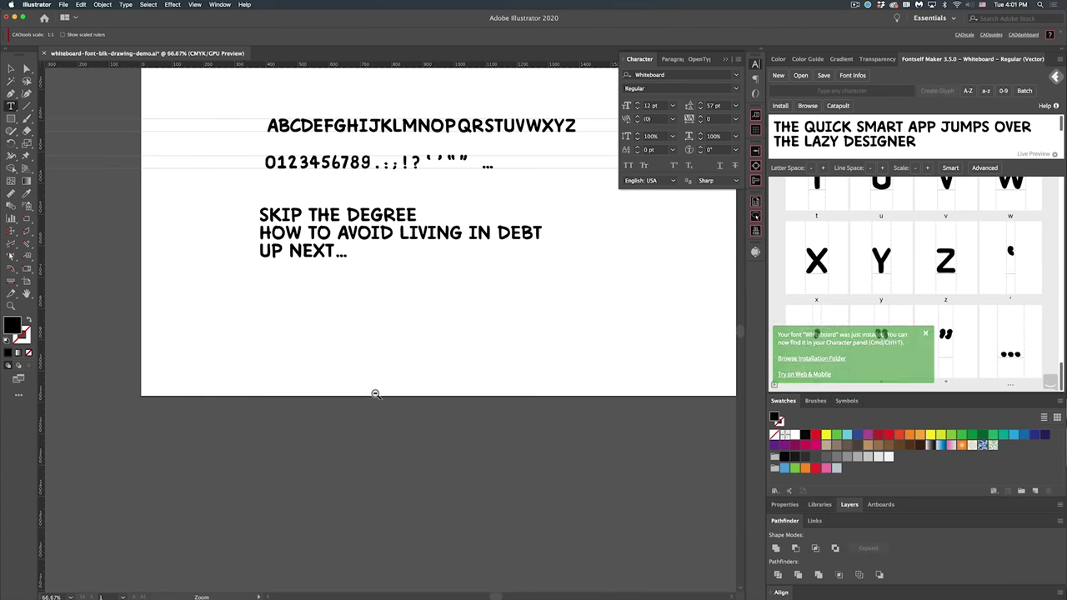
drag(401, 324, 391, 341)
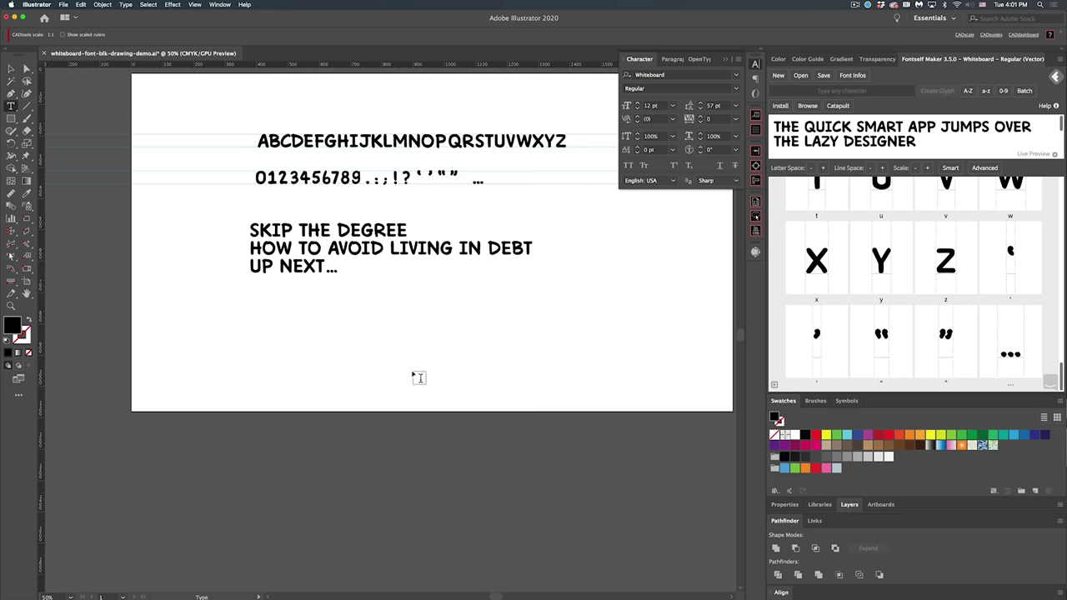
drag(595, 267, 548, 334)
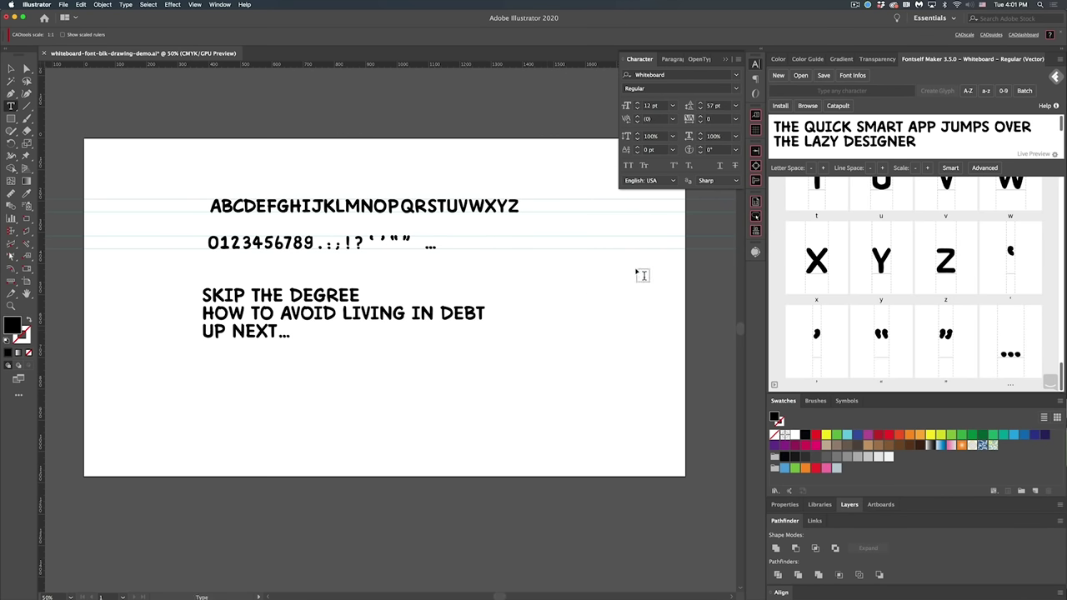
click(824, 76)
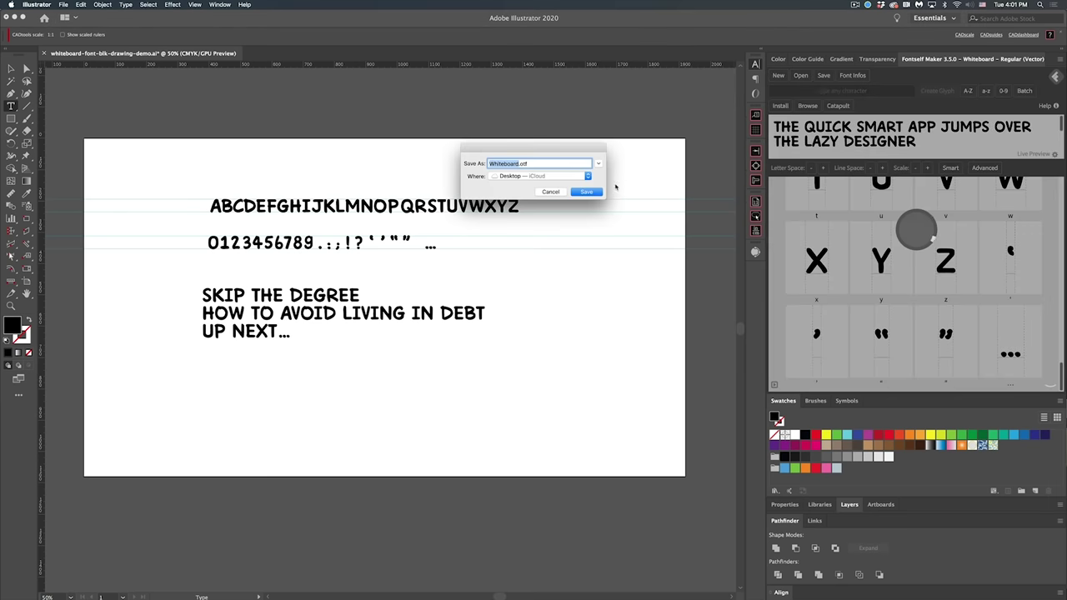
click(521, 164)
text(-01)
click(585, 193)
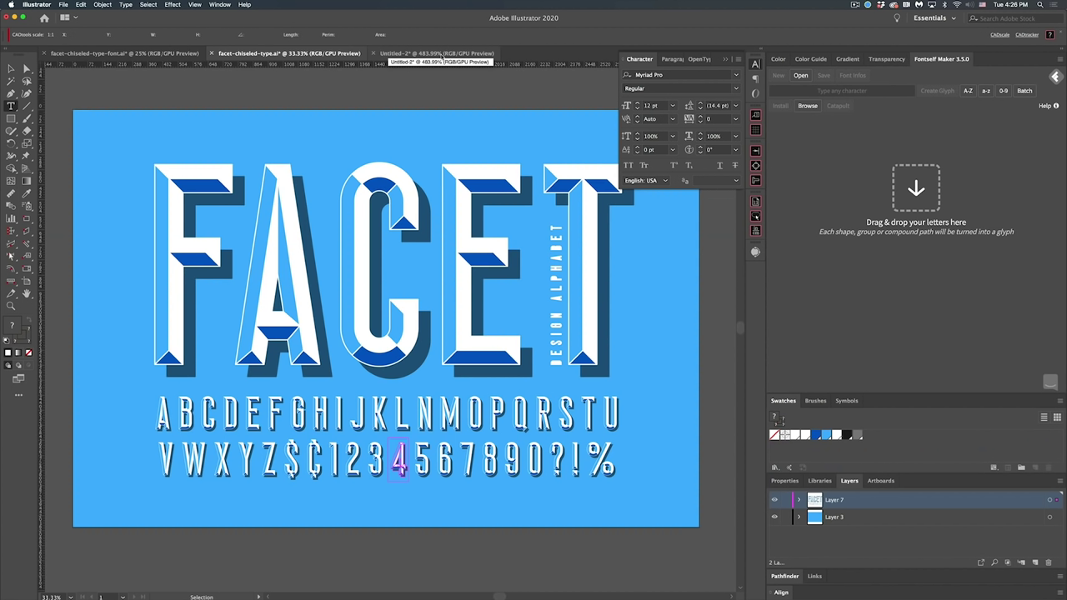
Deselect the numeral 4 and look over the chiselled FACET alphabet artwork
click(648, 60)
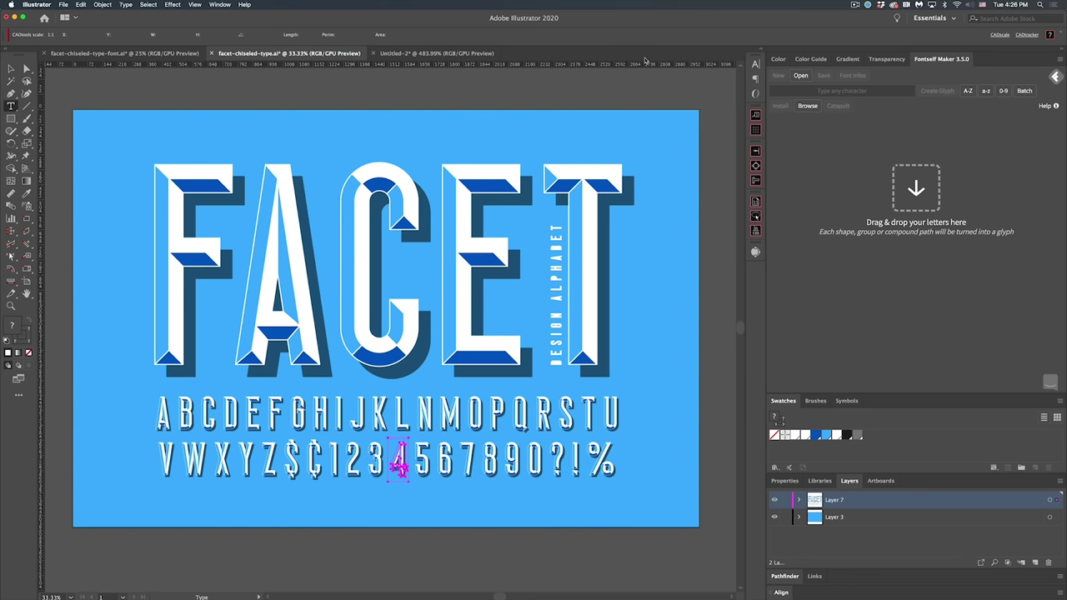
super+click(686, 100)
mouse_move(652, 313)
mouse_down()
mouse_move(650, 303)
mouse_move(648, 321)
mouse_up()
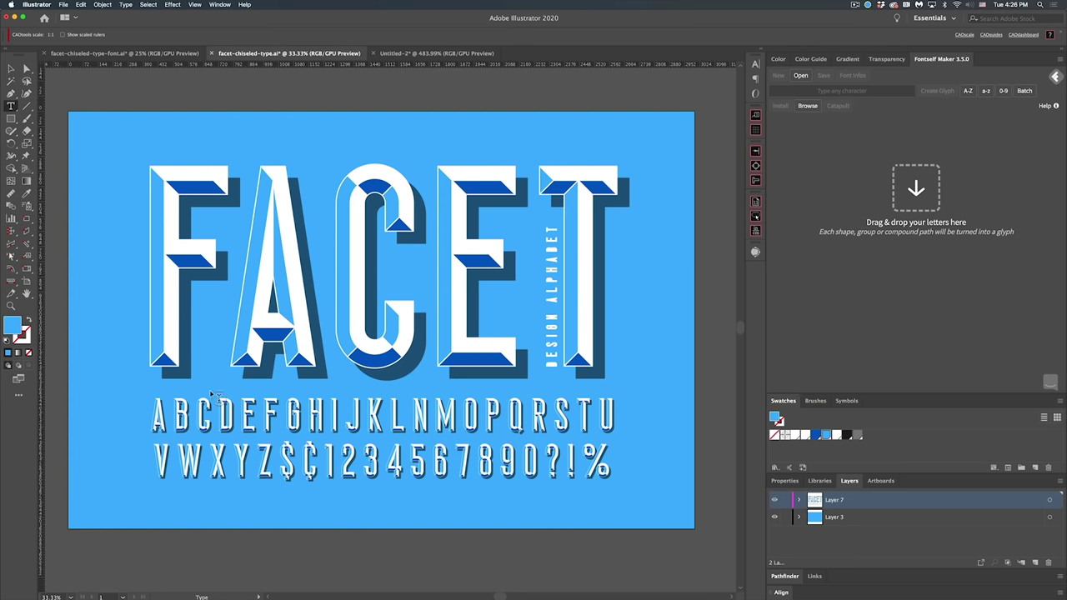
key(v)
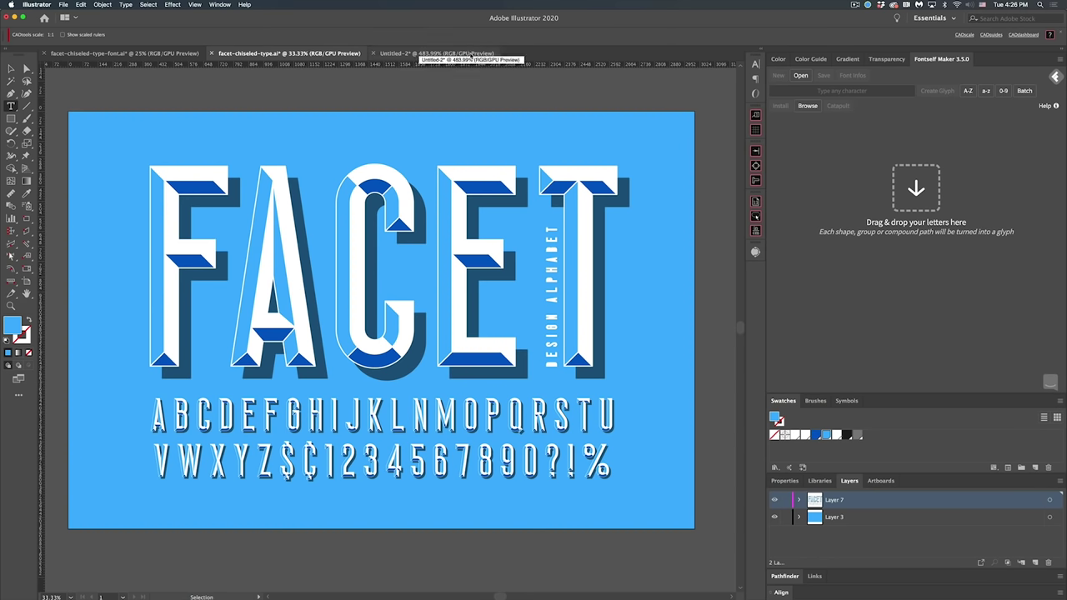
Locate Fontself's Font Template option, then switch to the open Untitled-2 template and examine its basic and advanced character sets
click(1056, 63)
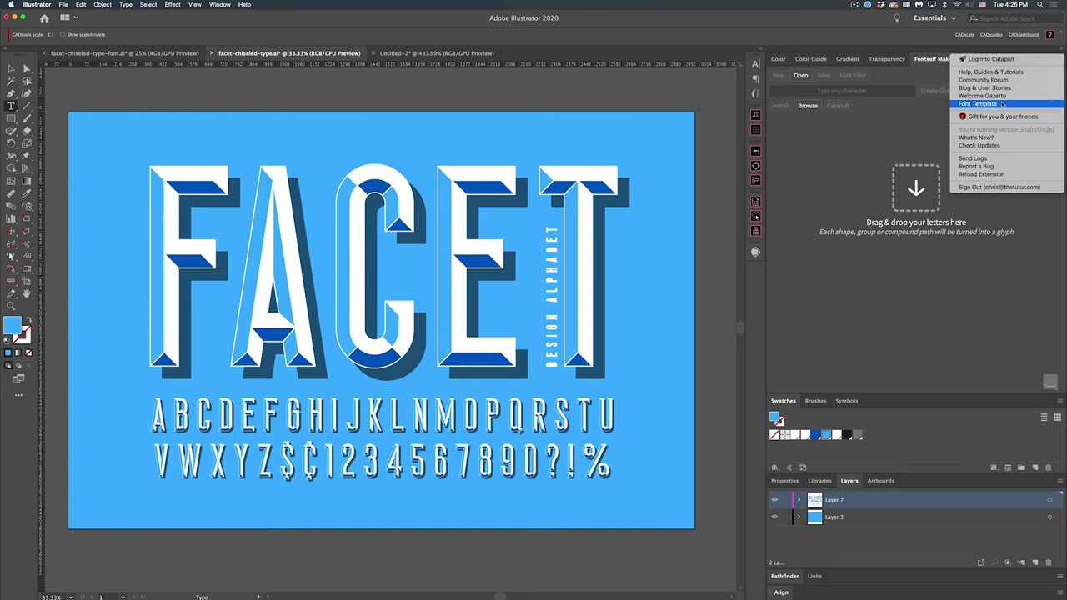
click(448, 55)
click(448, 55)
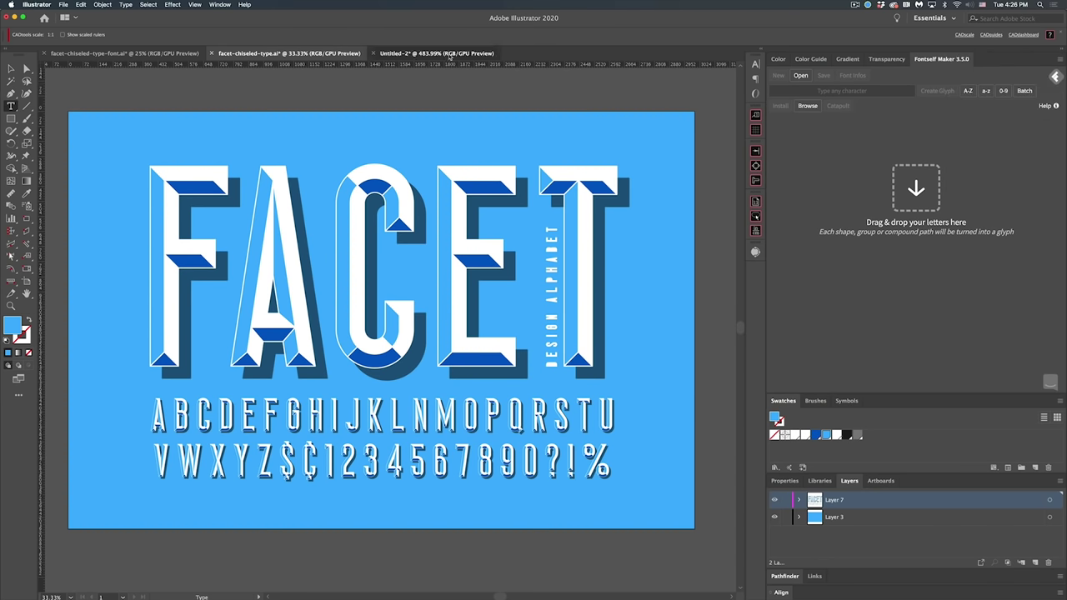
alt+super+click(502, 205)
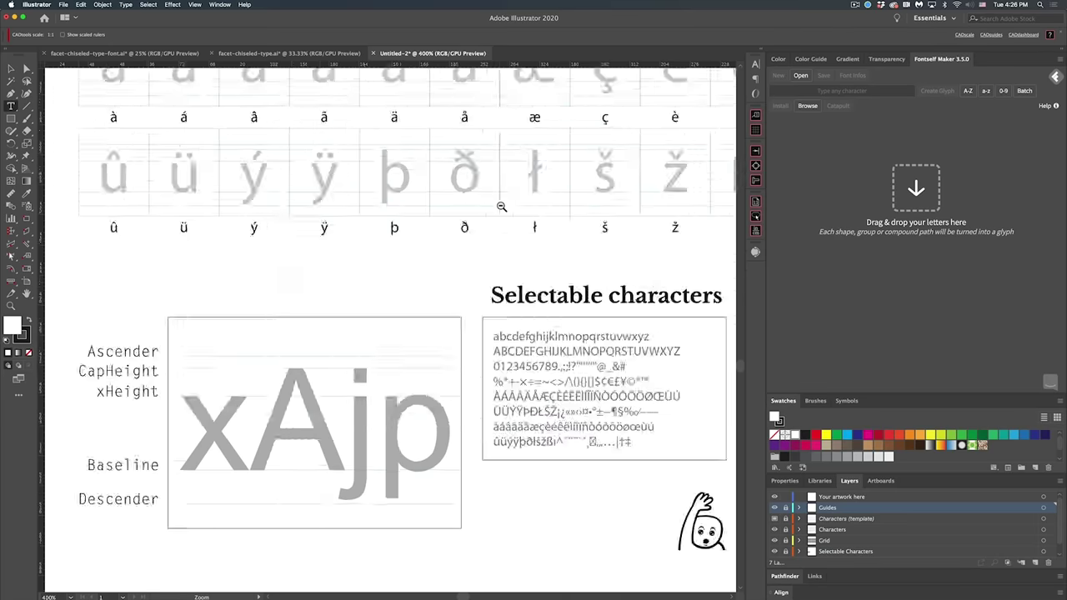
alt+super+click(502, 205)
alt+super+click(502, 205)
alt+super+click(502, 205)
drag(492, 297, 453, 275)
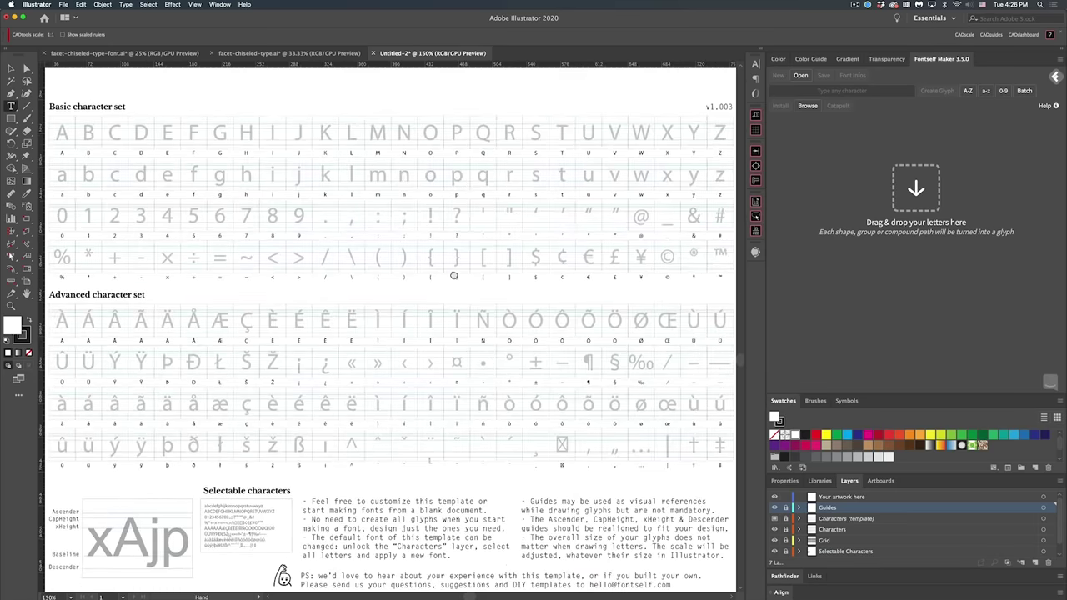
key(super+1)
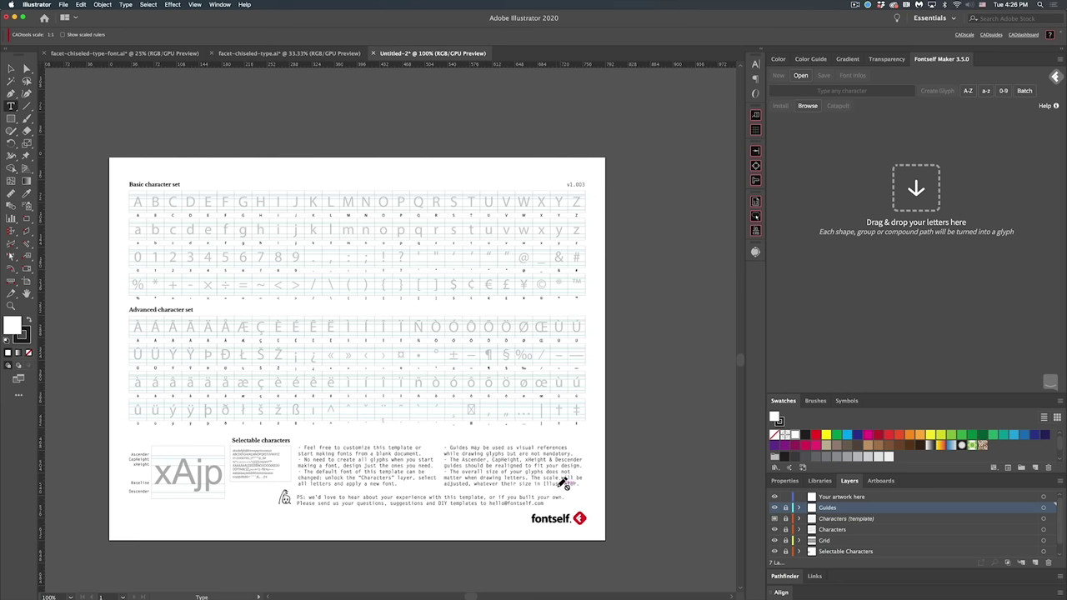
Examine the ascender, cap height, x-height, baseline and descender guides around the template's xAjp sample
drag(123, 483, 263, 498)
drag(192, 450, 208, 397)
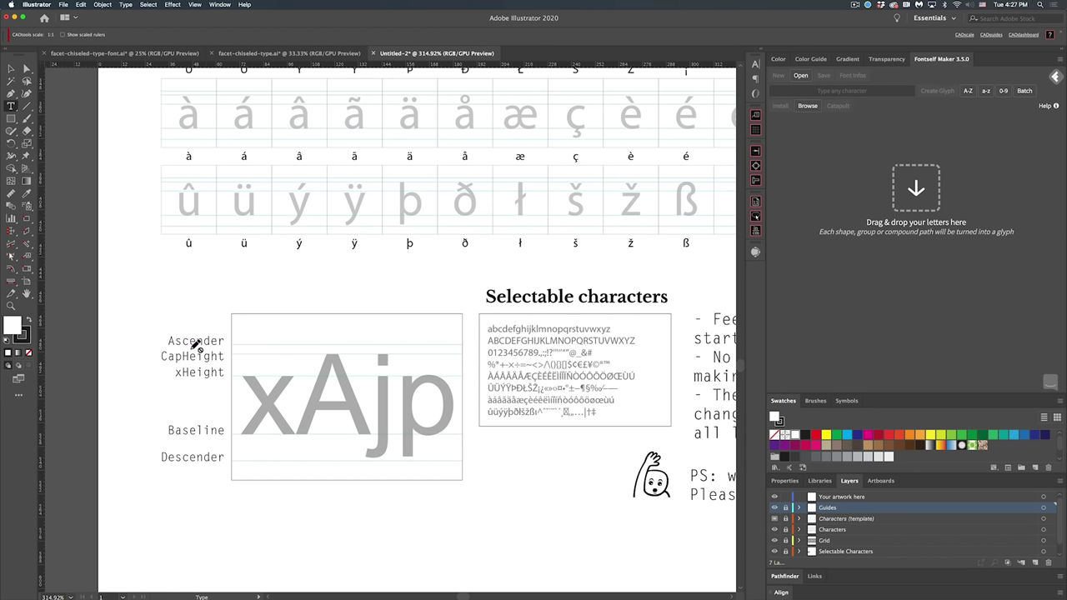
key(v)
Close the Untitled-2 template without saving and switch to the facet-chiseled-type-font.ai document
click(374, 53)
click(537, 329)
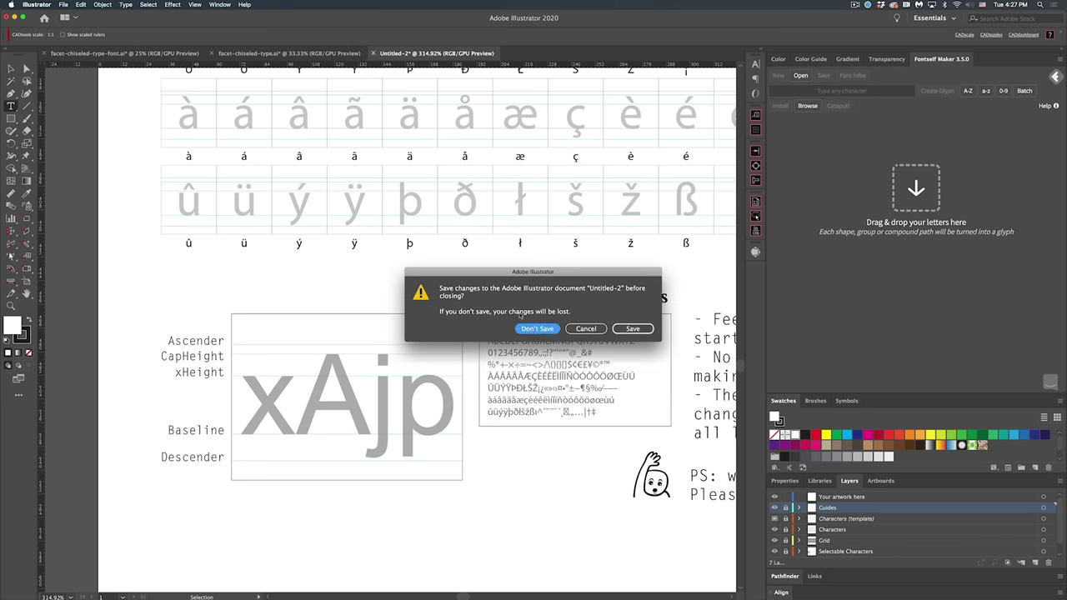
click(183, 54)
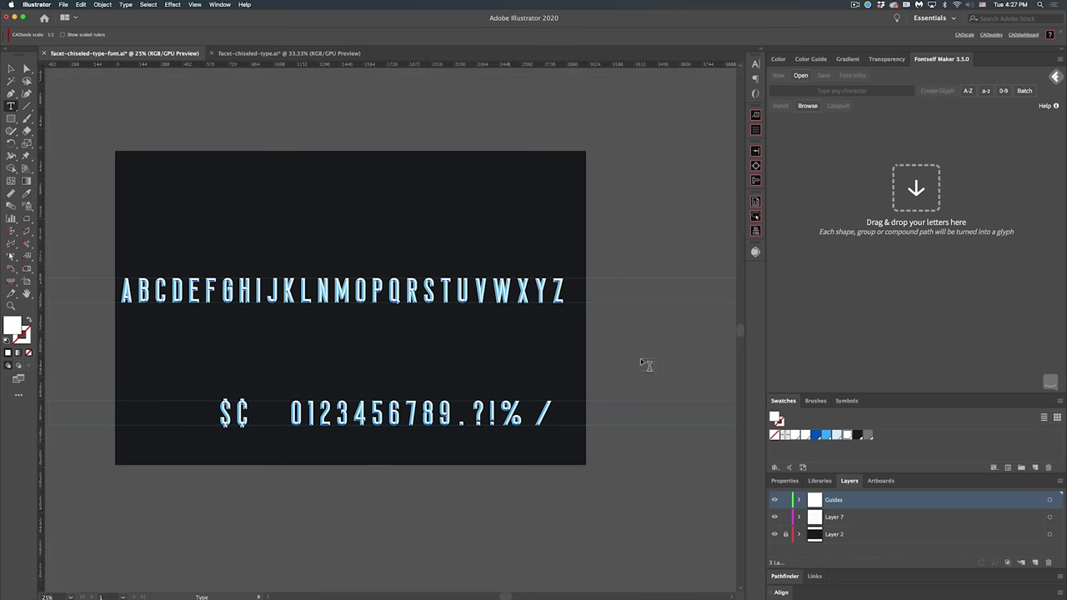
Expand the Guides layer to inspect its CapHeight and Baseline guides, then collapse it
key(v)
click(799, 501)
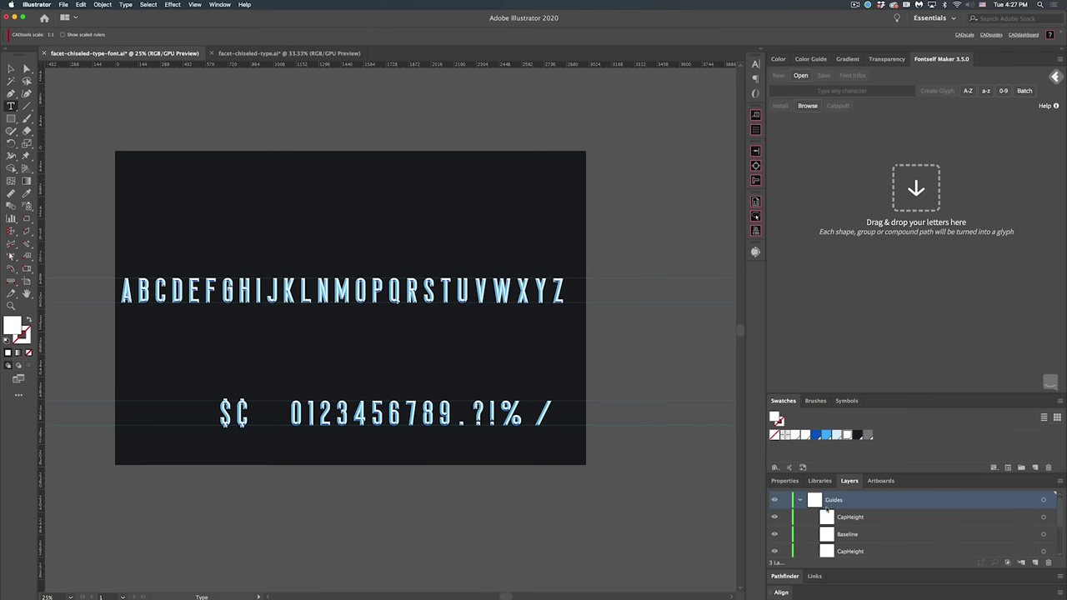
scroll(874, 527, down, 3)
scroll(873, 527, up, 3)
scroll(874, 527, down, 3)
scroll(860, 533, up, 3)
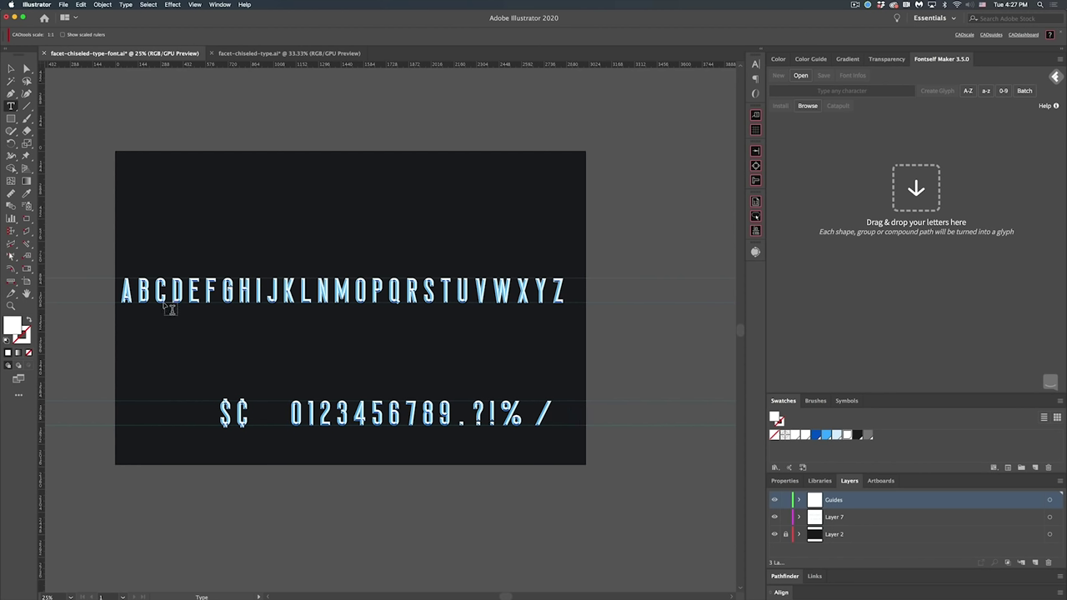
Select the row of chiselled letters and generate both uppercase A–Z and lowercase a–z glyphs from it, checking the resulting glyph grid
key(super)
drag(120, 259, 571, 315)
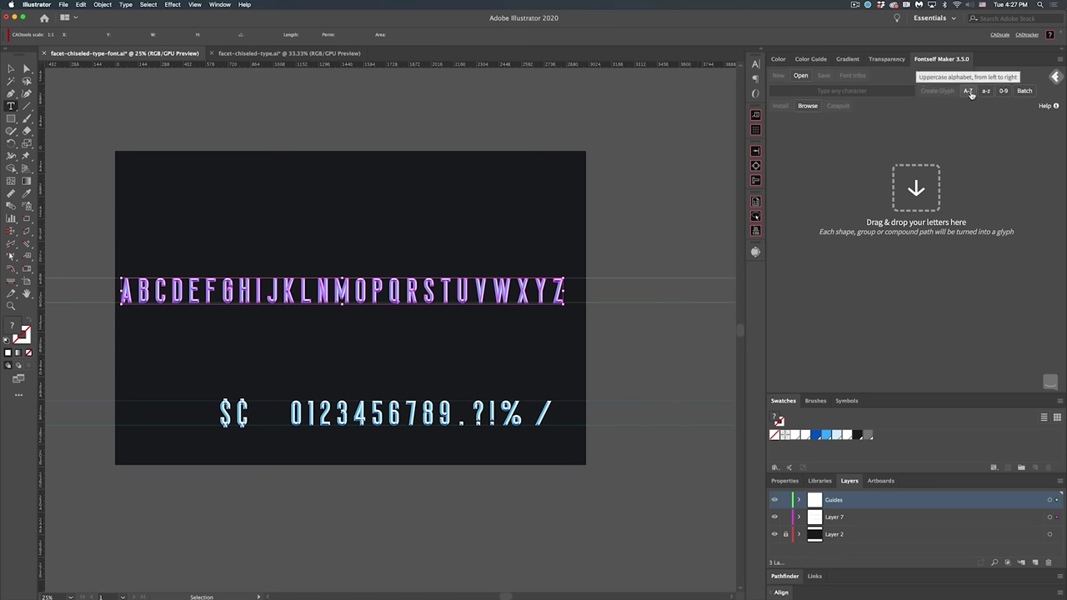
click(969, 91)
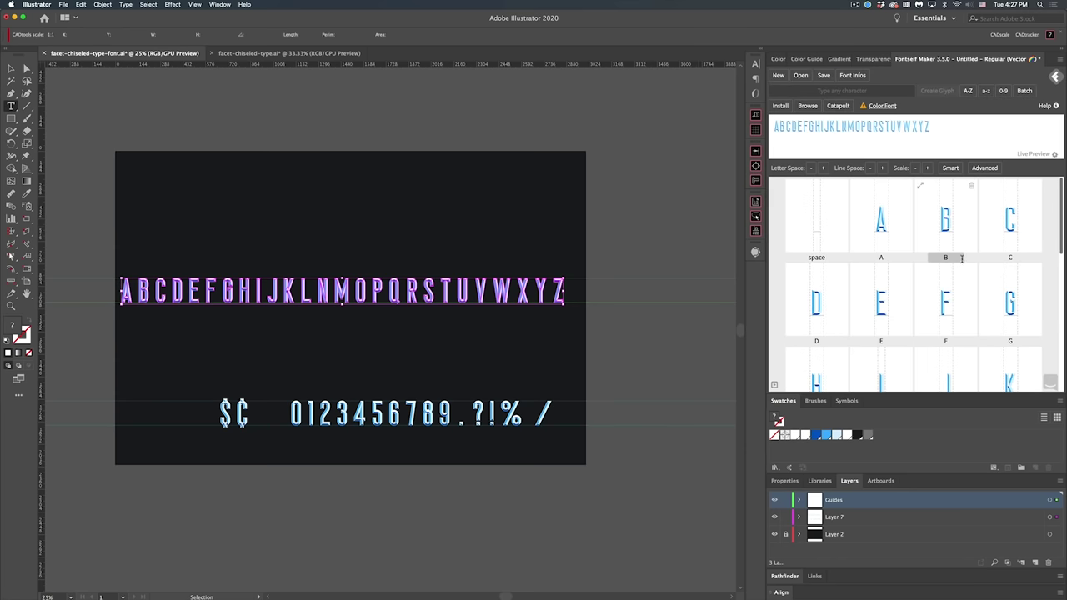
scroll(961, 261, down, 2)
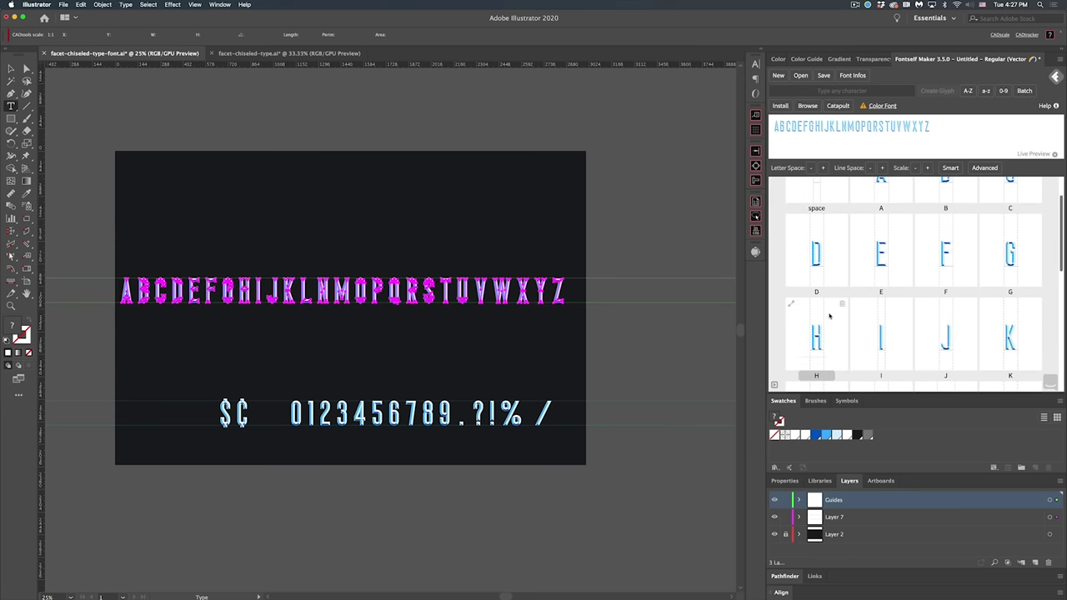
scroll(915, 318, down, 3)
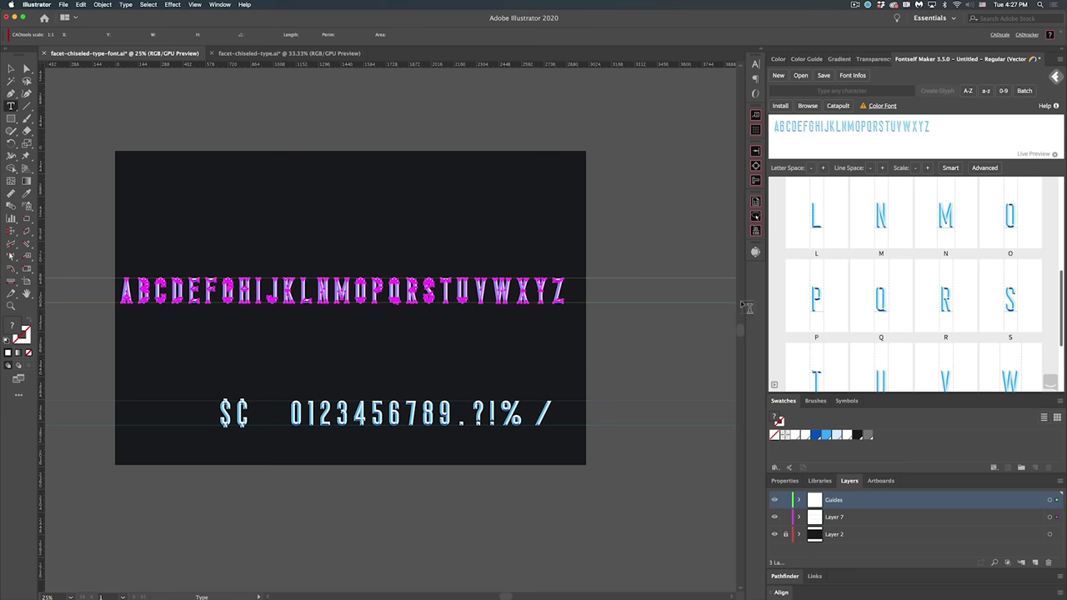
click(987, 92)
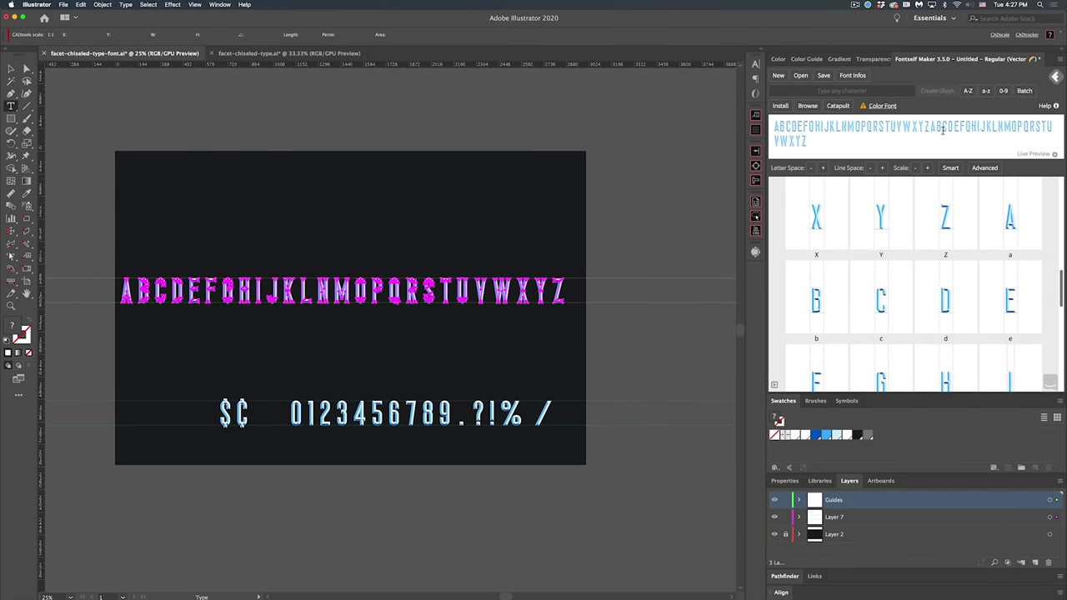
Add the numerals 0–9 and the symbols $, ¢, ., ?, !, % and / to the font as glyphs
key(super+shift+a)
key(z)
drag(373, 441, 475, 385)
key(v)
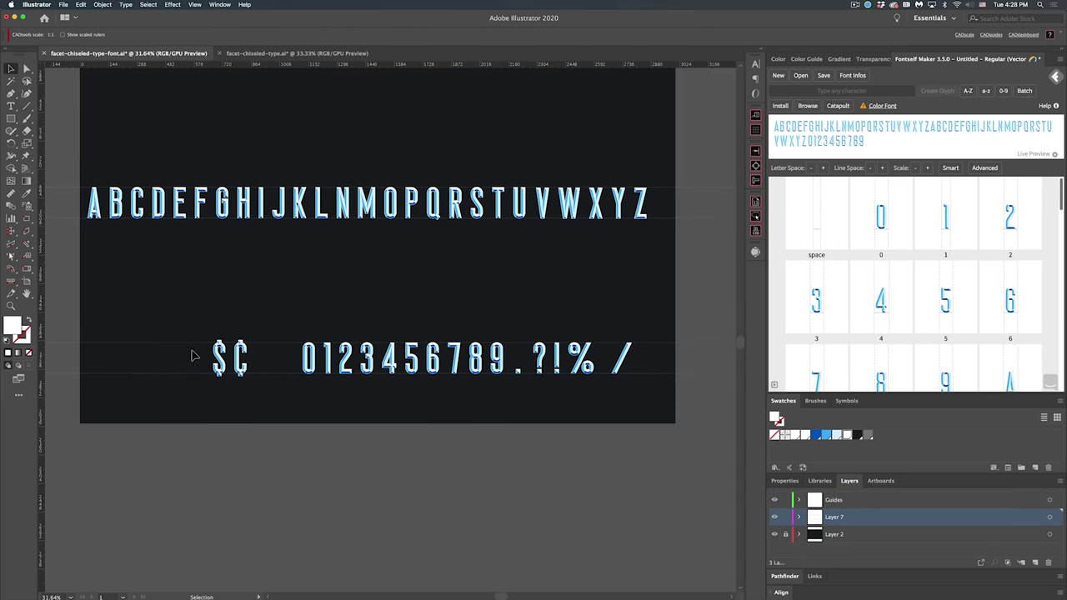
drag(219, 359, 781, 231)
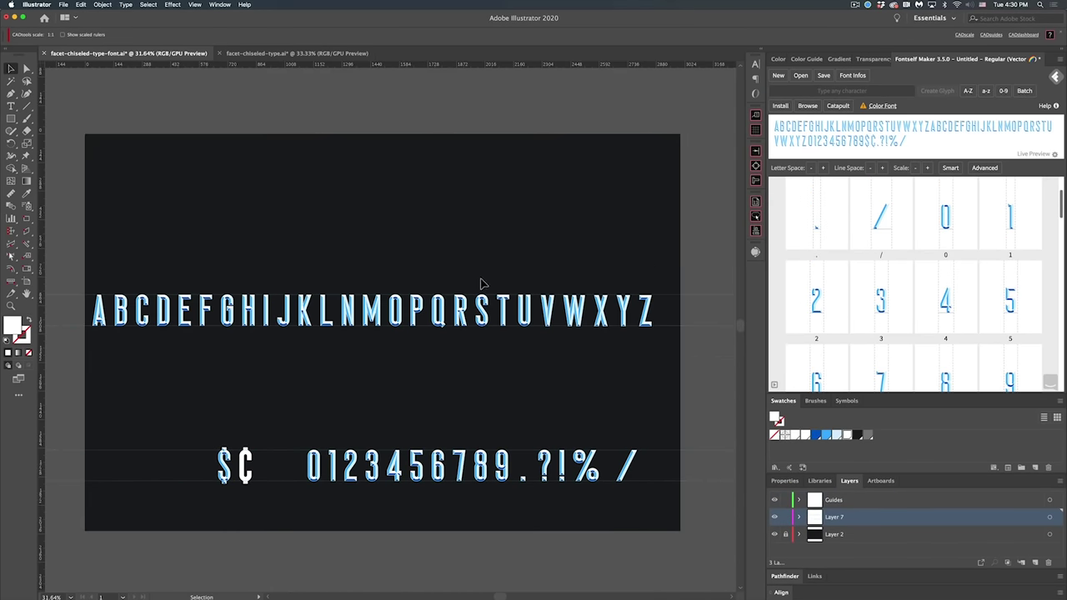
Install the font under the name Facet
key(t)
click(782, 106)
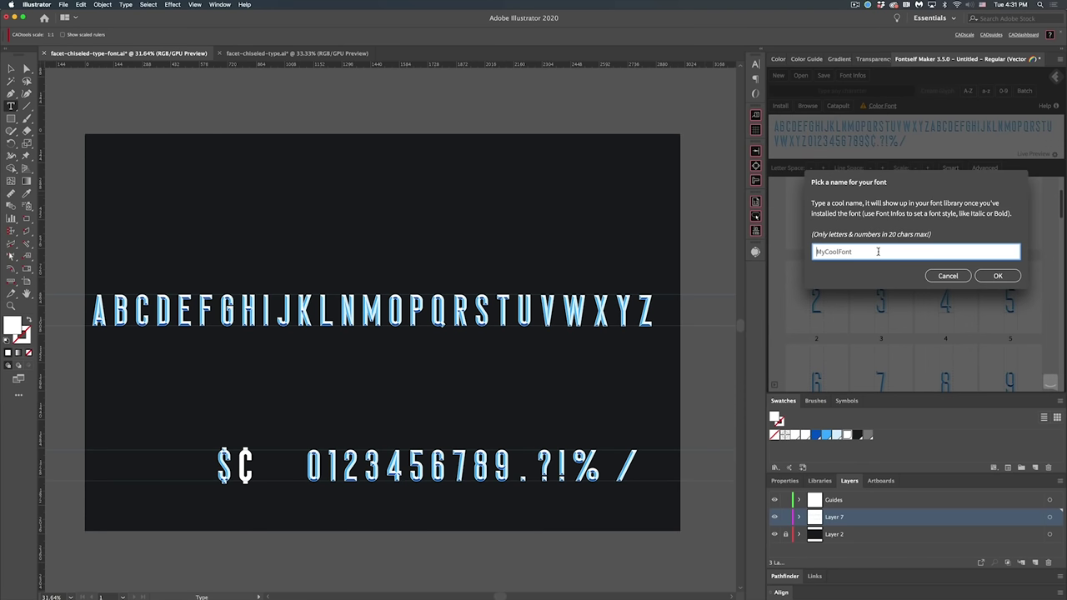
text(Facet)
key(Return)
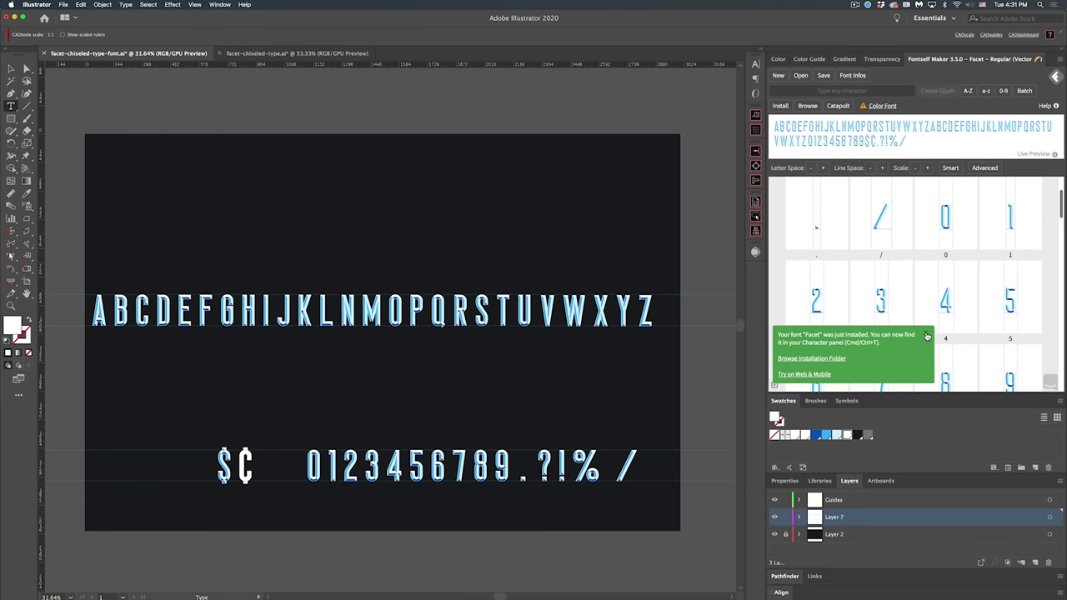
Write the two-line sample "THE QUICK BROWN DOG / JUMPS OVER THE LAZY DESIGNER" in the Facet font above the alphabet
click(278, 225)
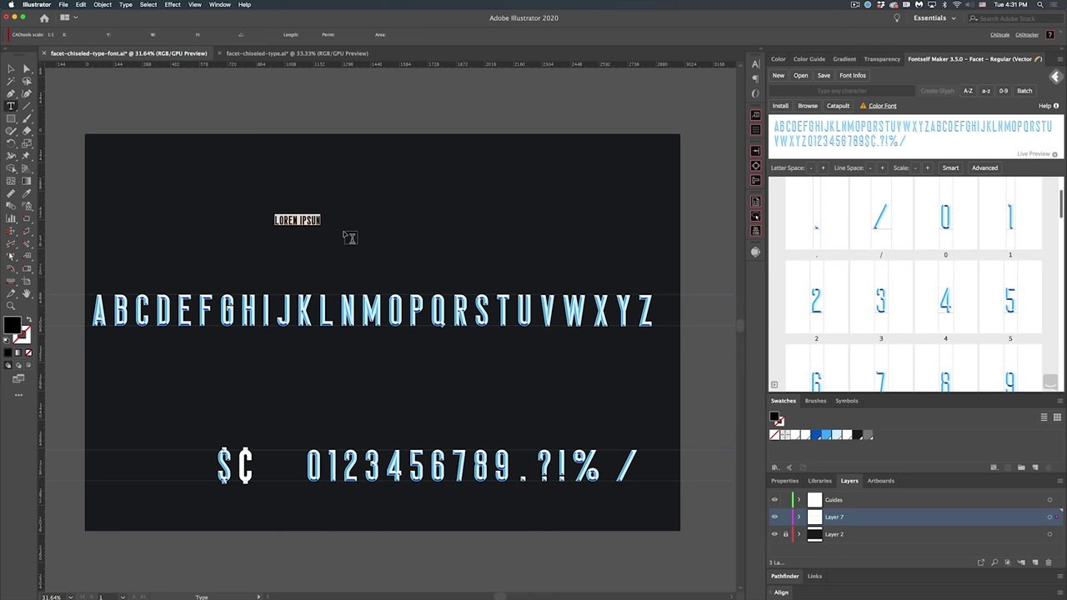
text(THE QUICK BROWM DO)
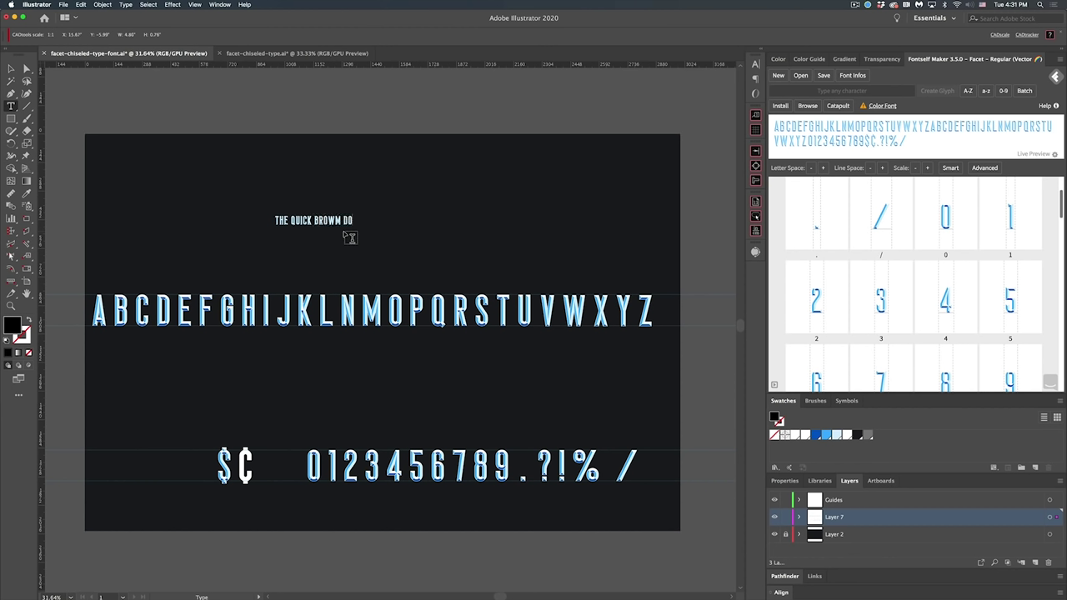
text(G JUNPS OVER THE LAZY DES)
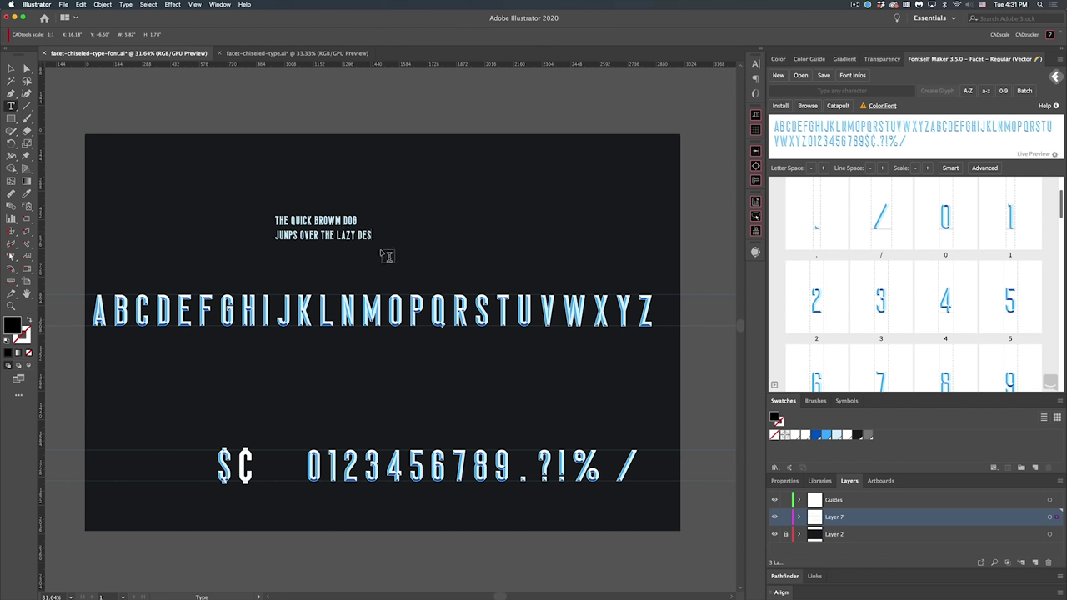
text(IGMER)
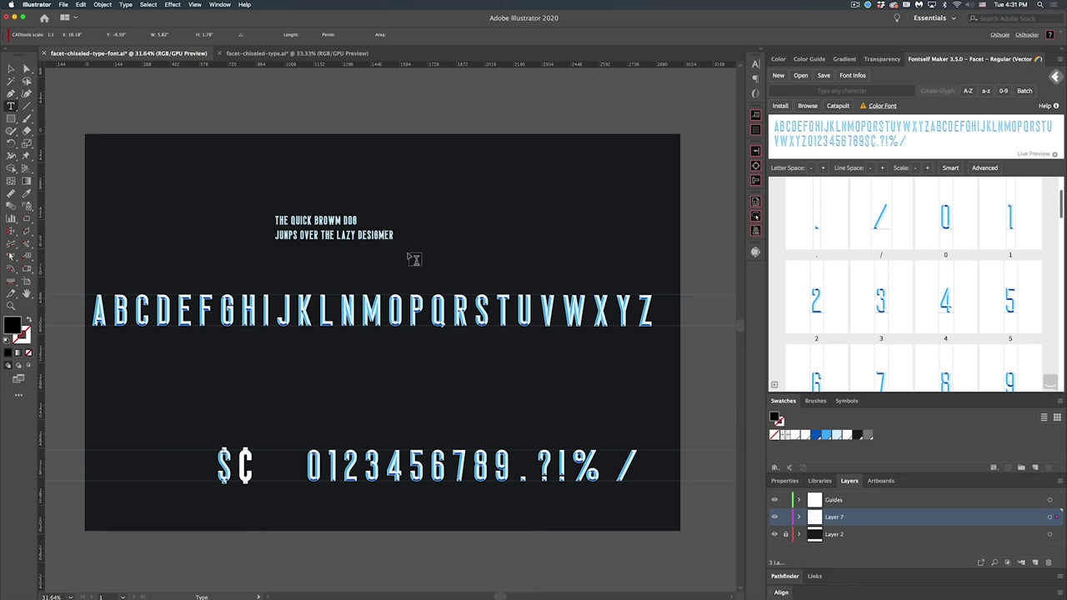
Replace the last word of the sample's first line with FOX and deselect the text
scroll(338, 221, up, 2)
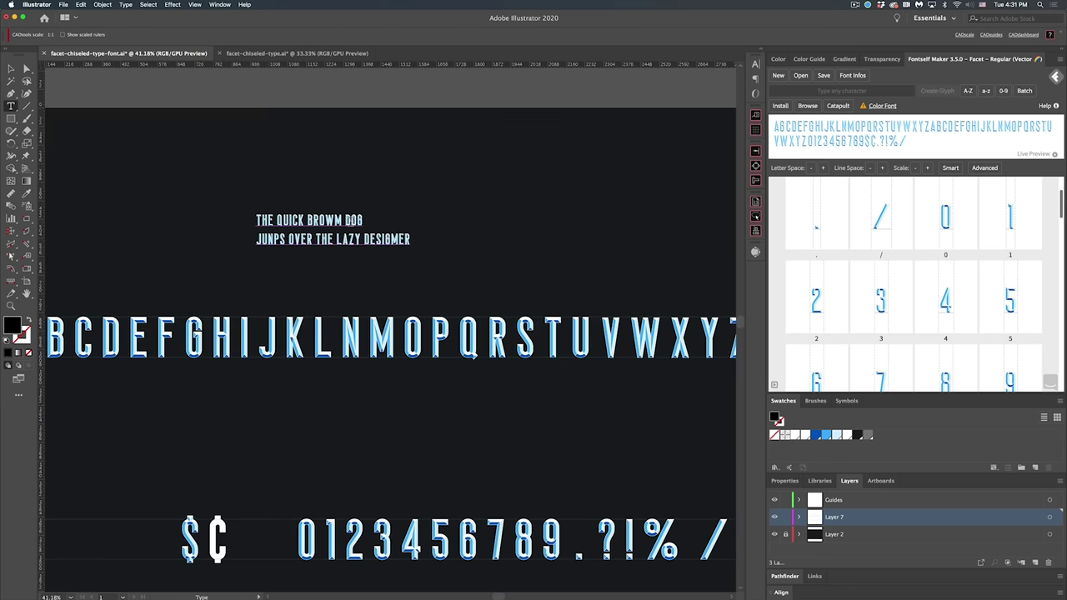
double_click(350, 220)
text(FOX)
key(Escape)
click(431, 187)
Replace the font's uppercase N glyph with the chiselled N artwork
click(351, 344)
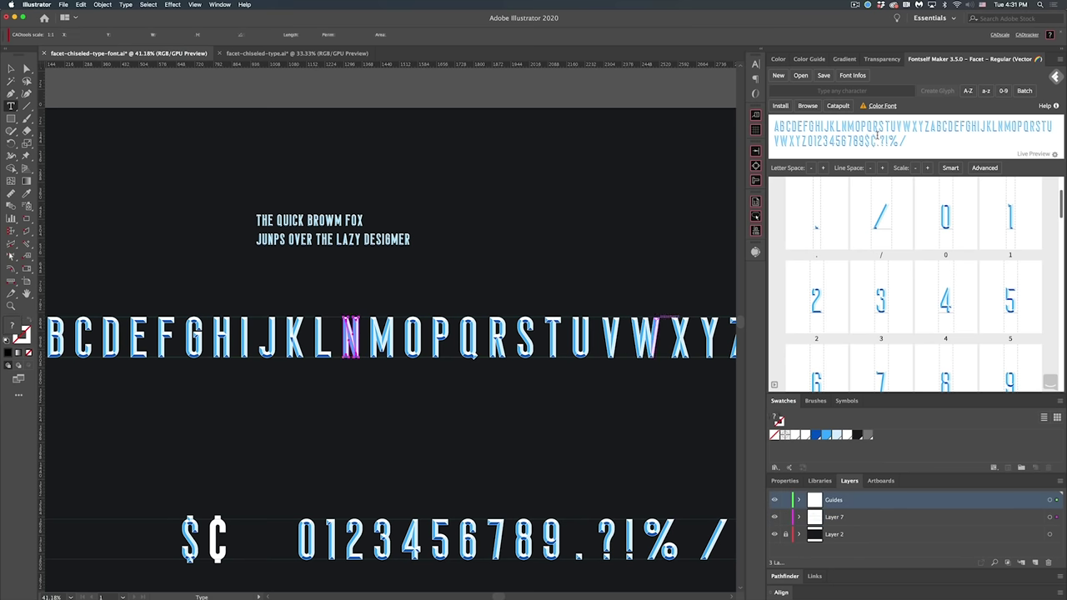
click(874, 93)
text(n)
key(BackSpace)
text(N)
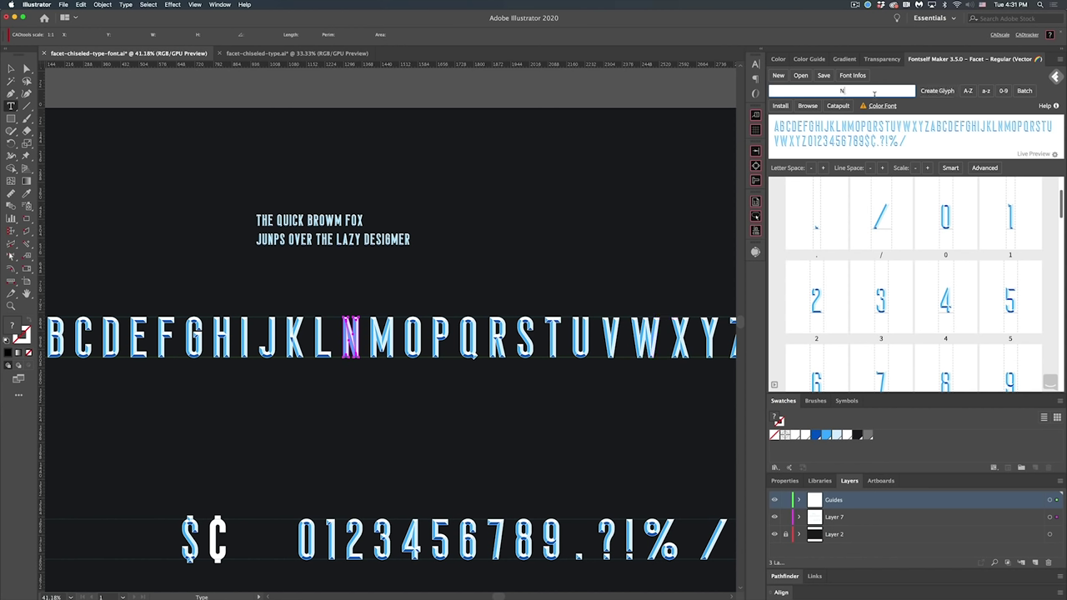
click(937, 91)
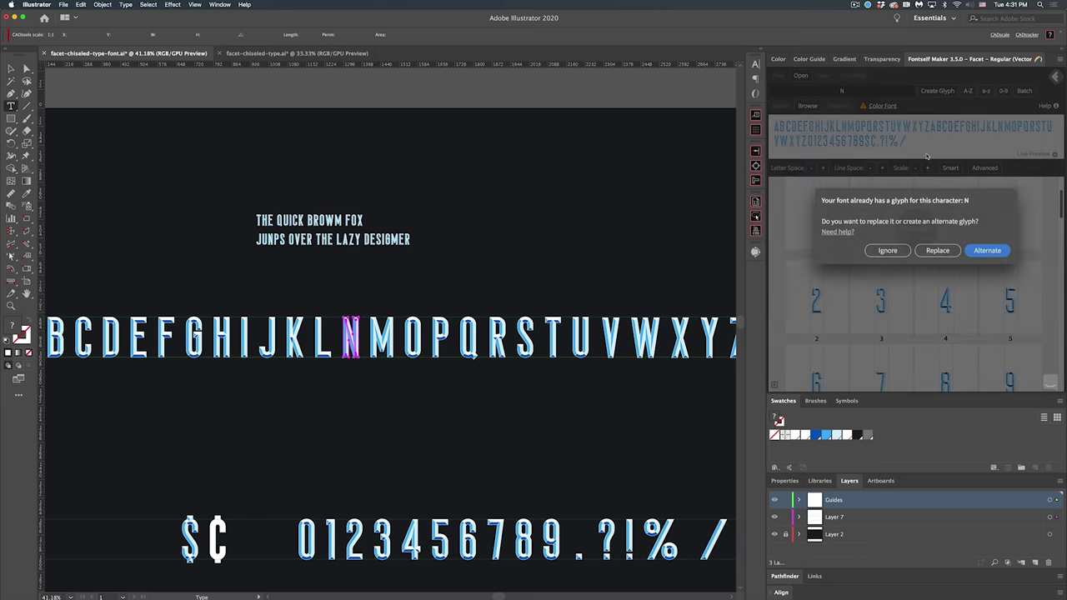
click(932, 251)
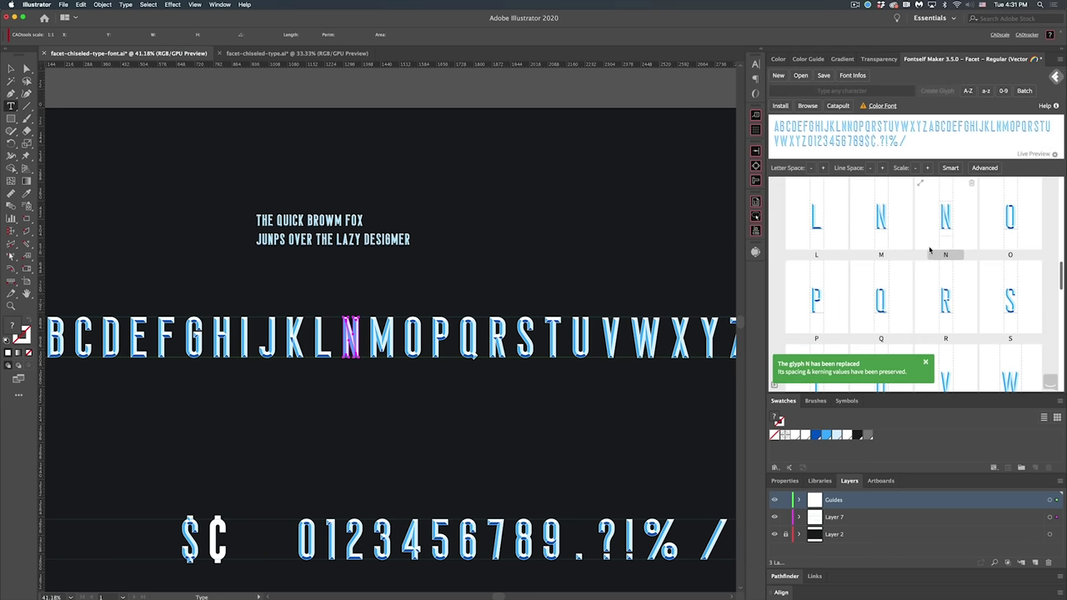
Replace the lowercase n glyph with the same N artwork and deselect it
click(861, 91)
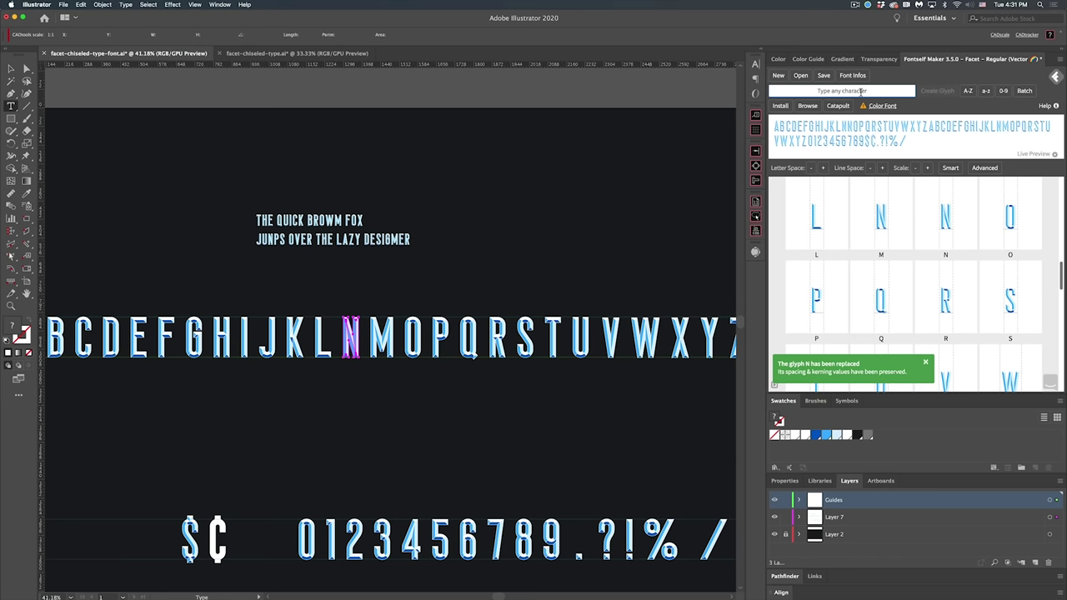
text(n)
click(937, 94)
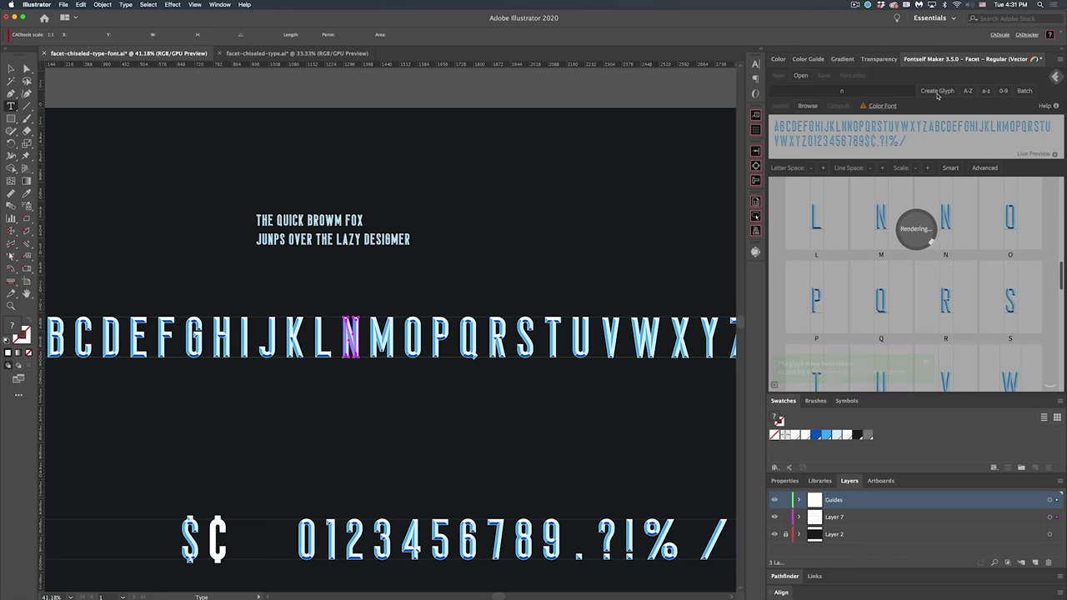
click(937, 254)
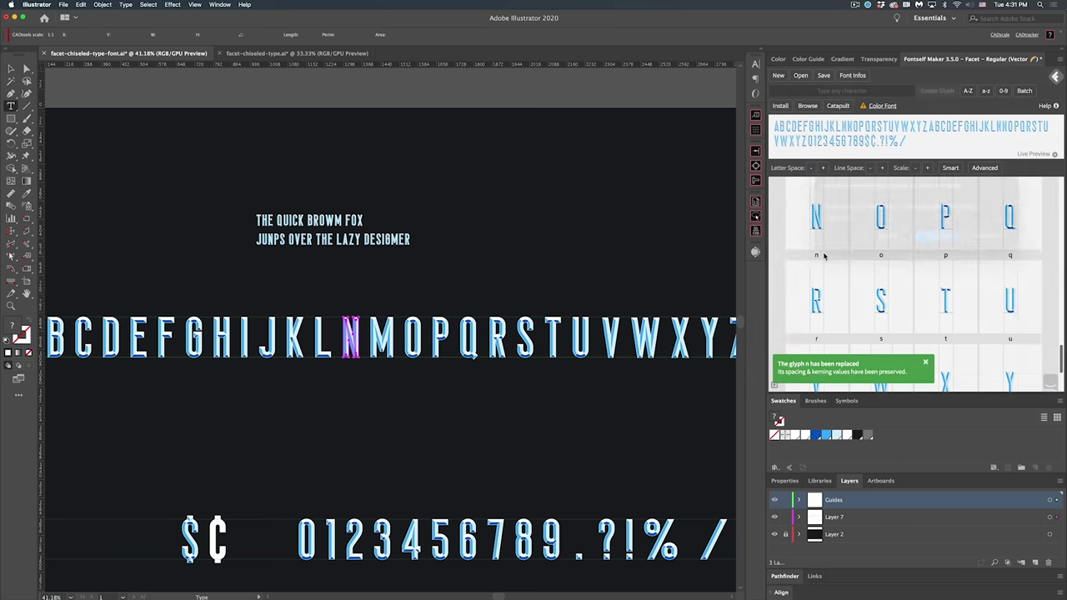
click(584, 391)
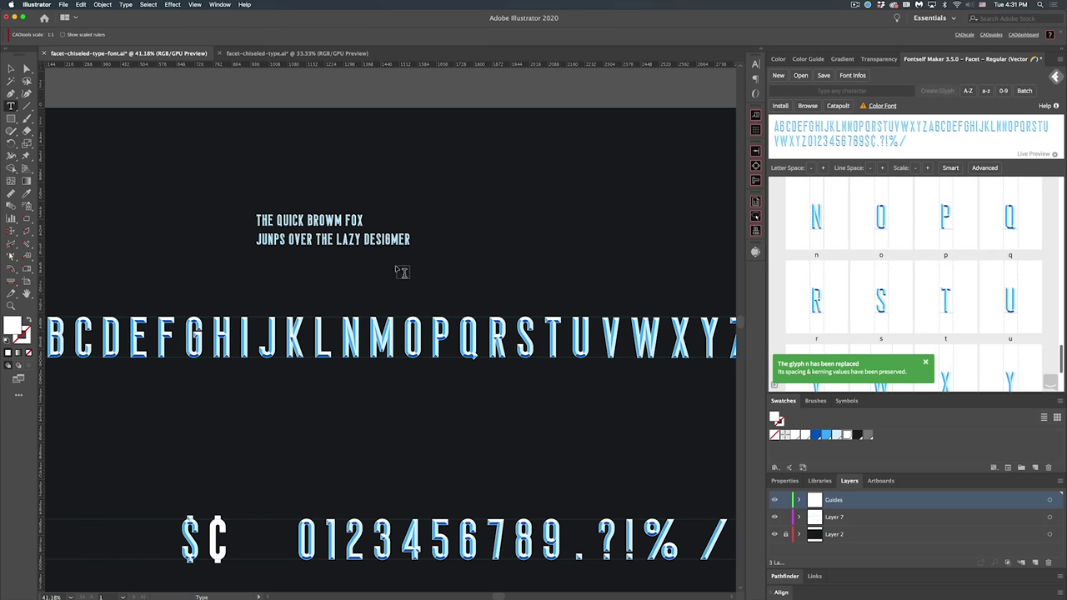
Replace the font's uppercase M glyph with the chiselled M artwork
click(395, 330)
drag(383, 380, 384, 345)
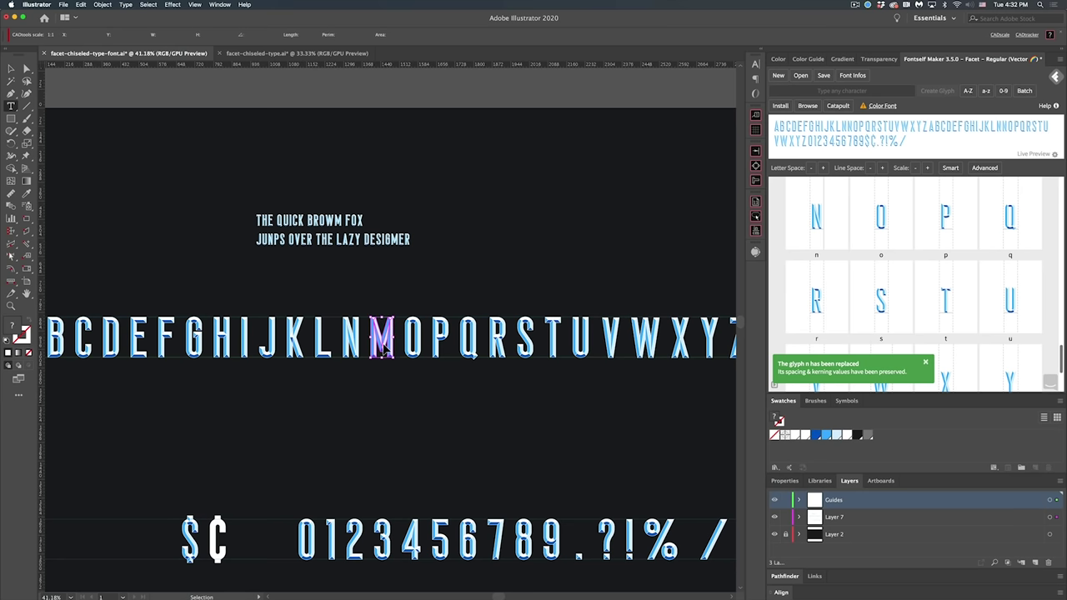
click(844, 90)
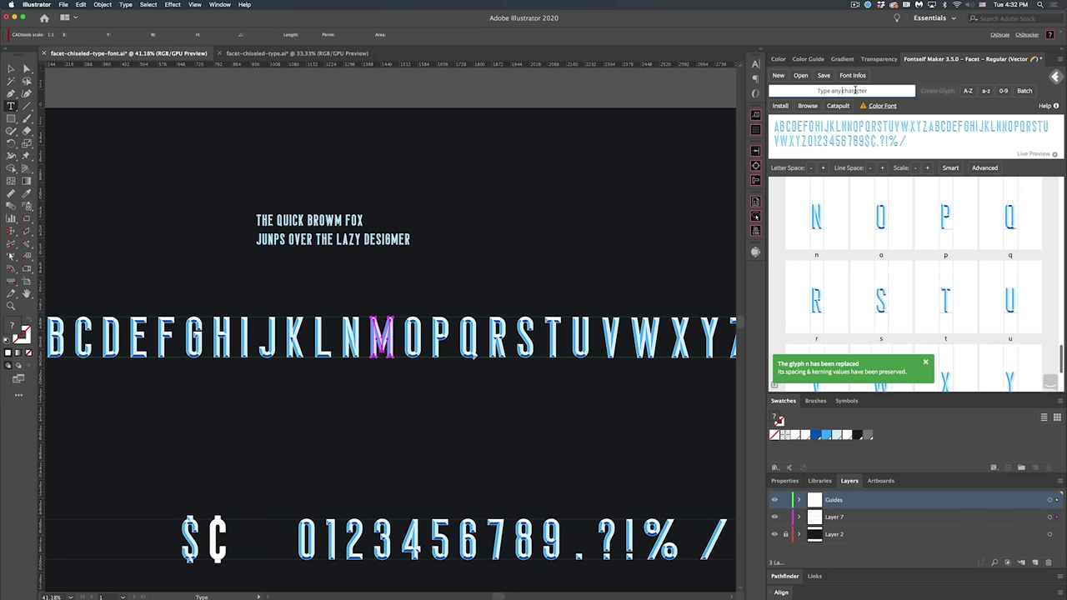
text(M)
click(937, 90)
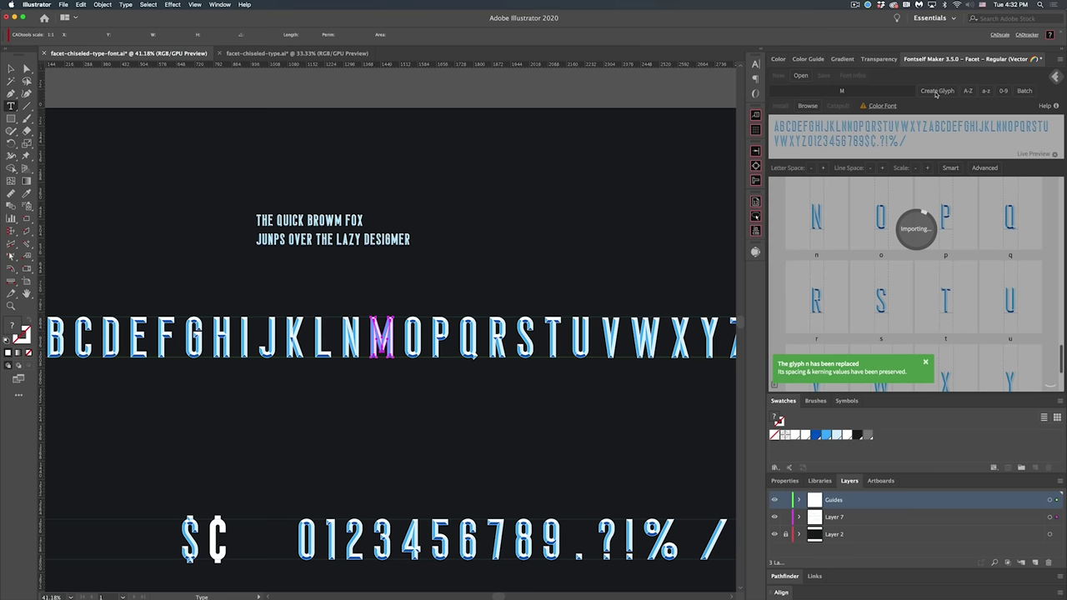
click(951, 256)
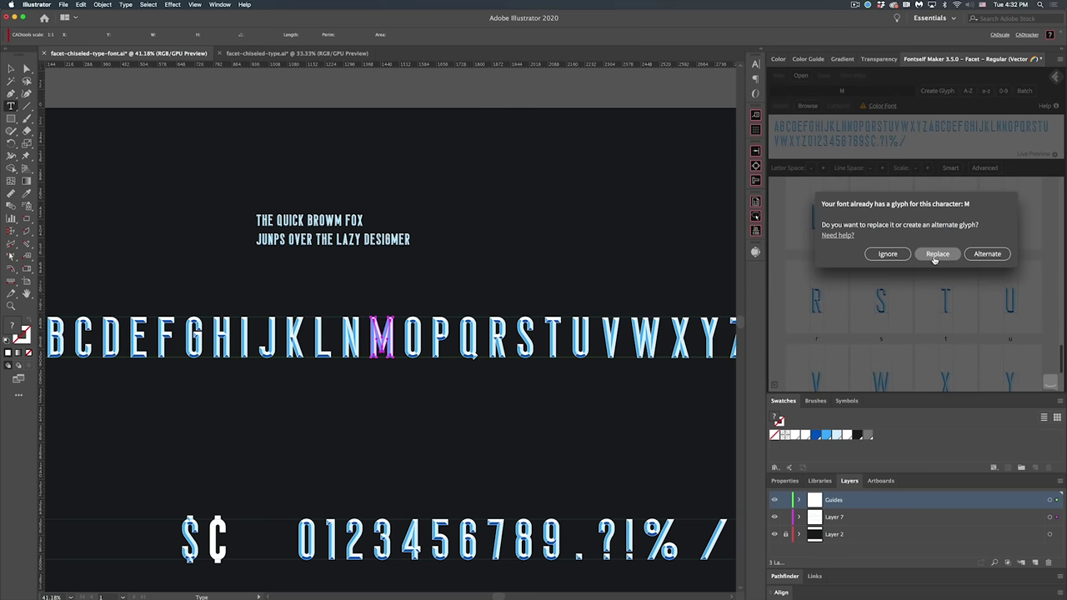
Replace the lowercase m glyph with the same M artwork
click(842, 92)
text(m)
click(936, 91)
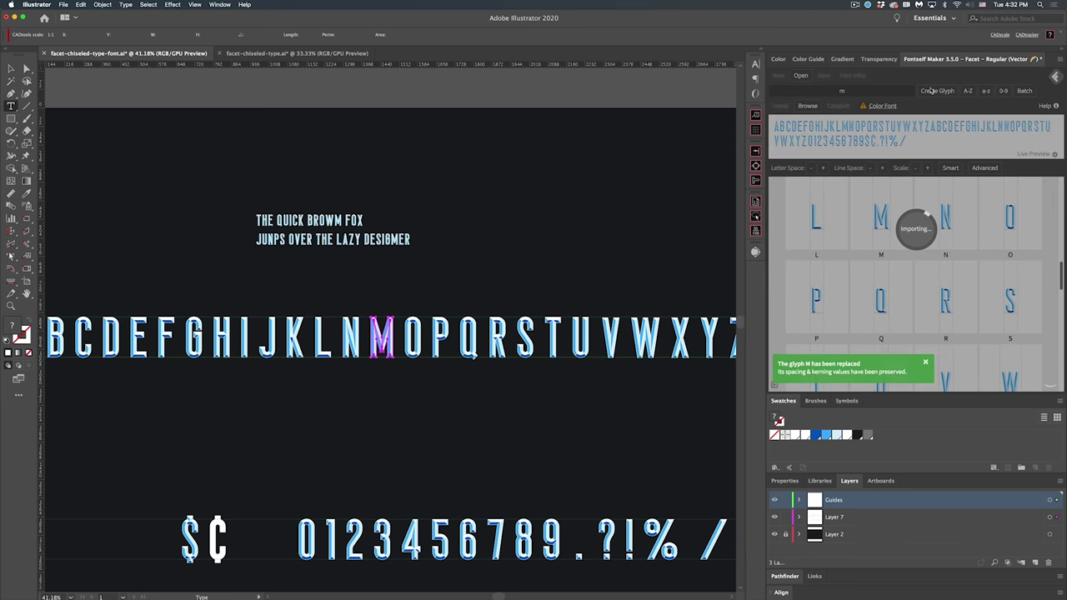
click(937, 254)
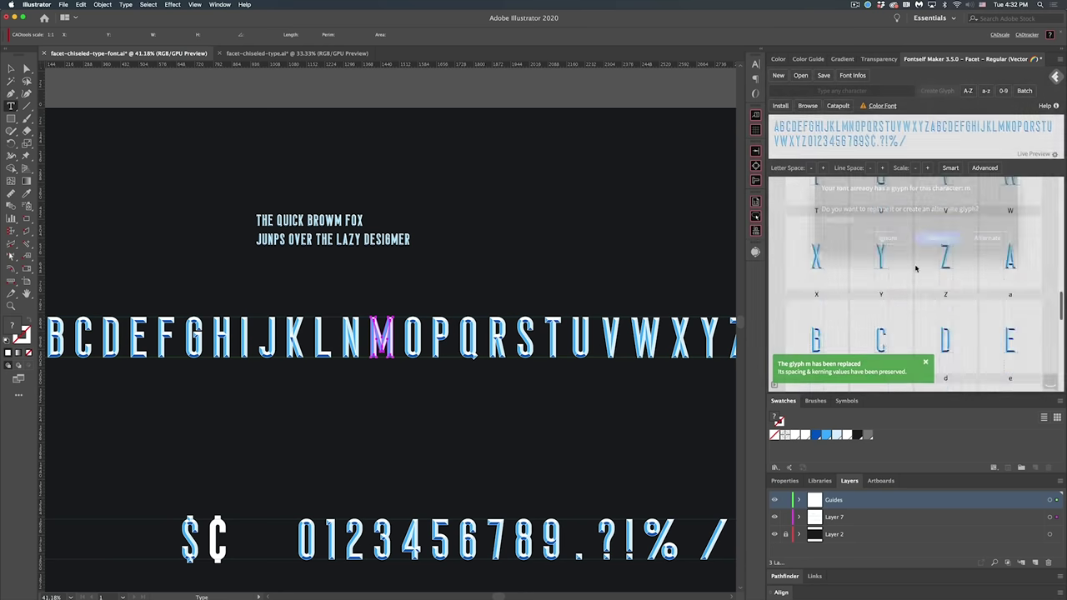
Reinstall the Facet font with the corrected glyphs and check the M and N letters in the sample text up close
click(781, 106)
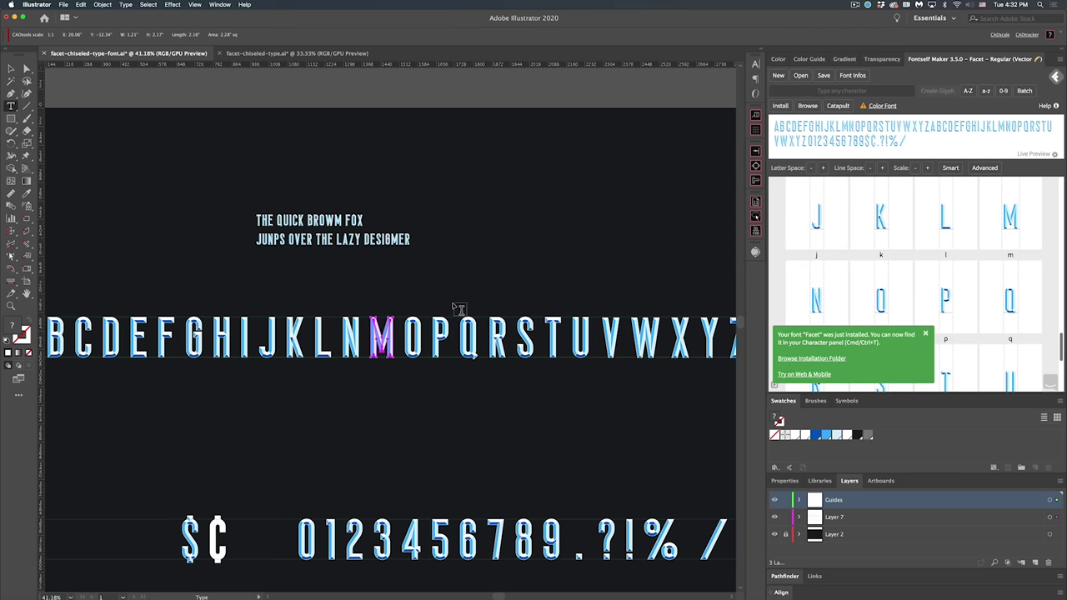
super+click(453, 195)
drag(345, 244, 417, 250)
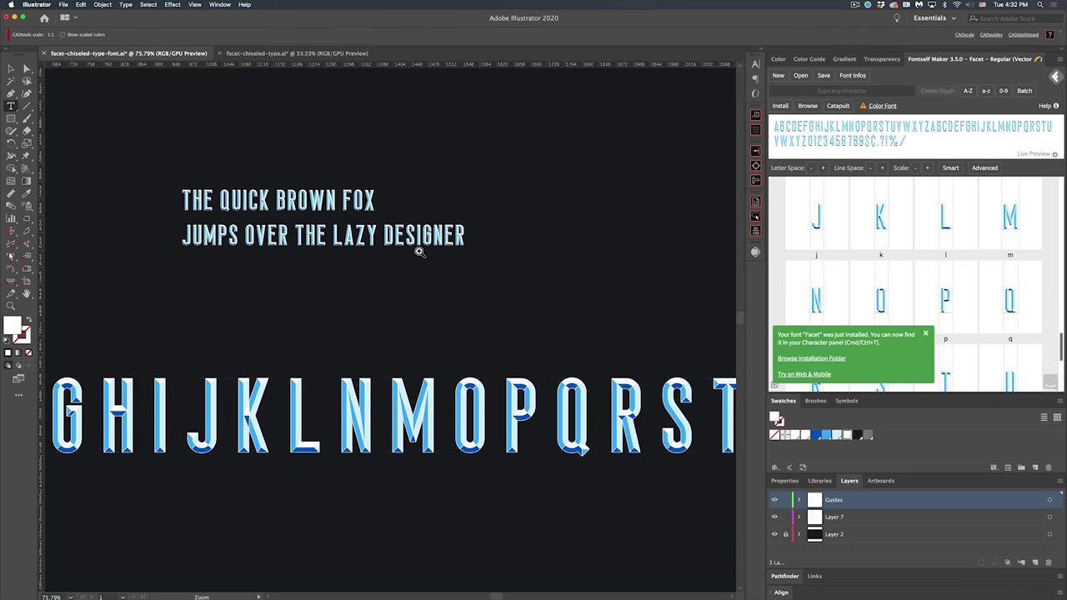
Increase the spacing between all glyphs of the Facet font by two increments
super+click(368, 244)
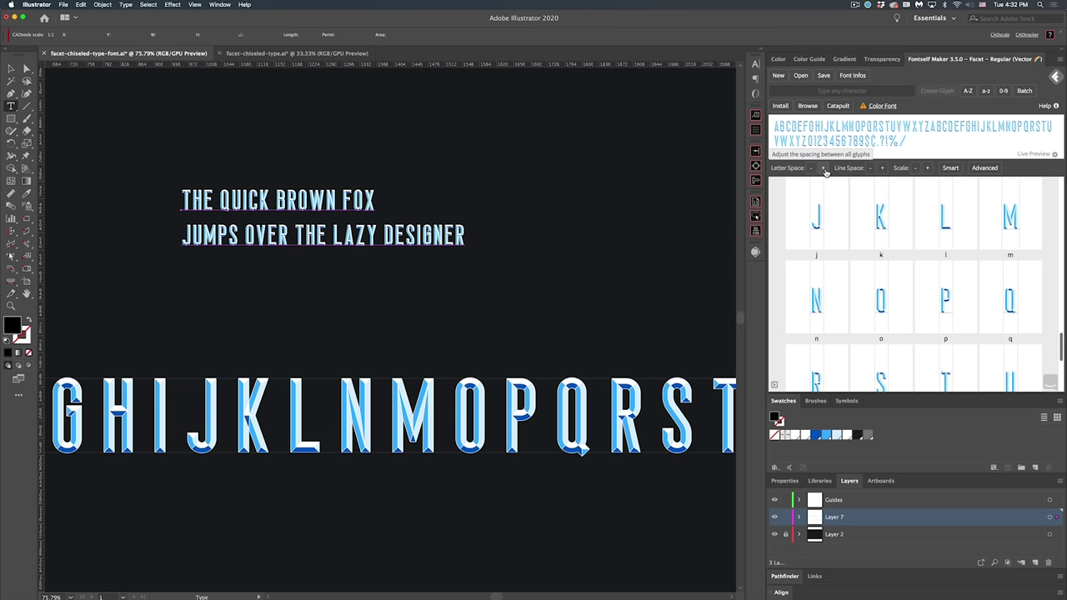
click(825, 169)
click(824, 169)
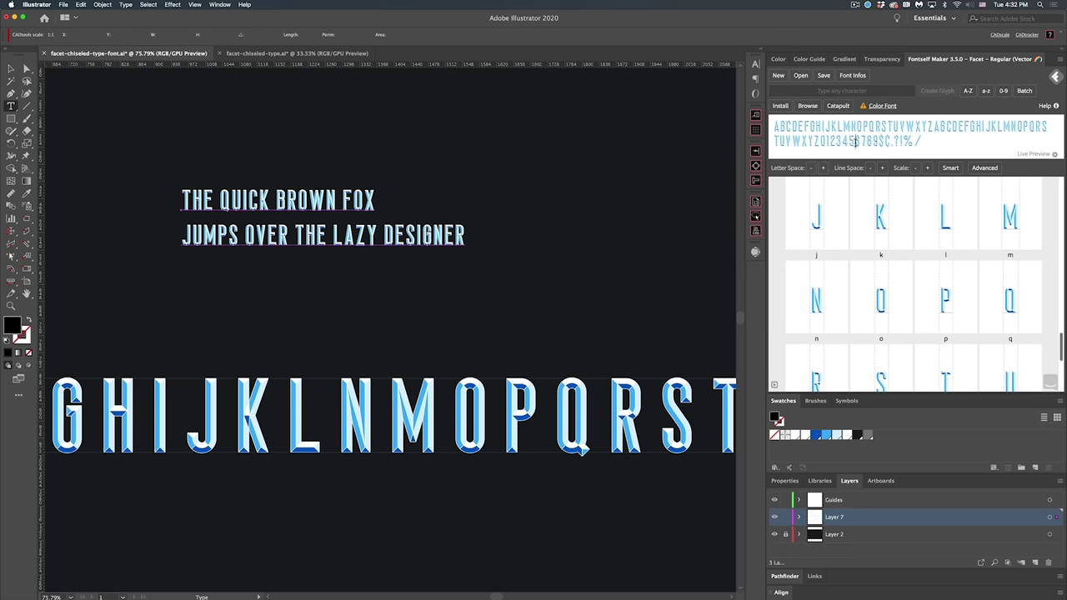
Replace the font's preview text with the two-line "The quick brown fox jumps over the lazy designer" sample copied from the artboard
key(super+a)
click(345, 202)
key(super+a)
key(super+c)
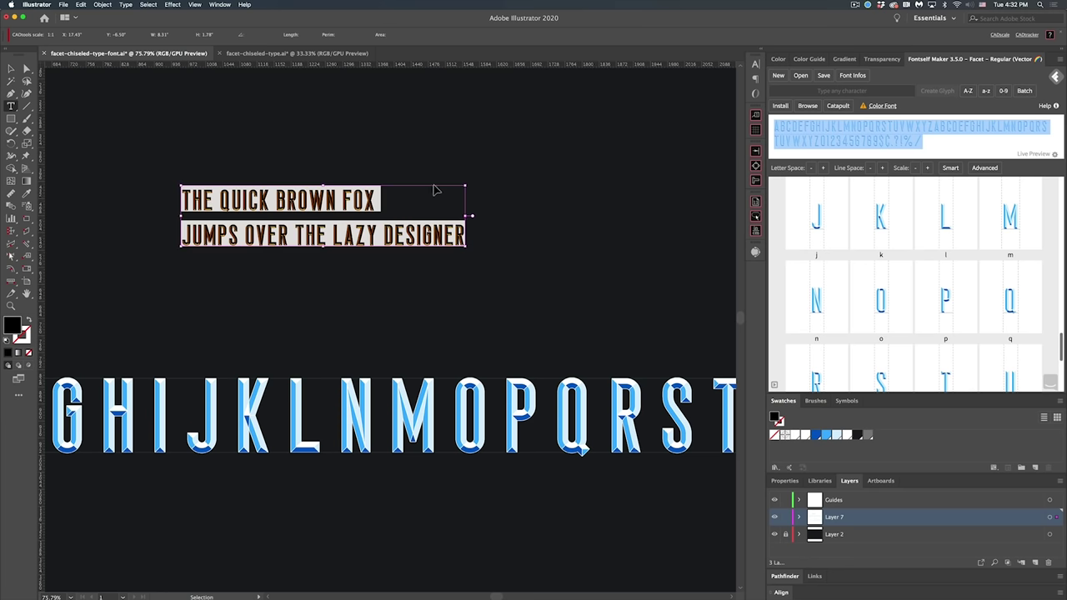
click(795, 135)
key(super+a)
key(super+v)
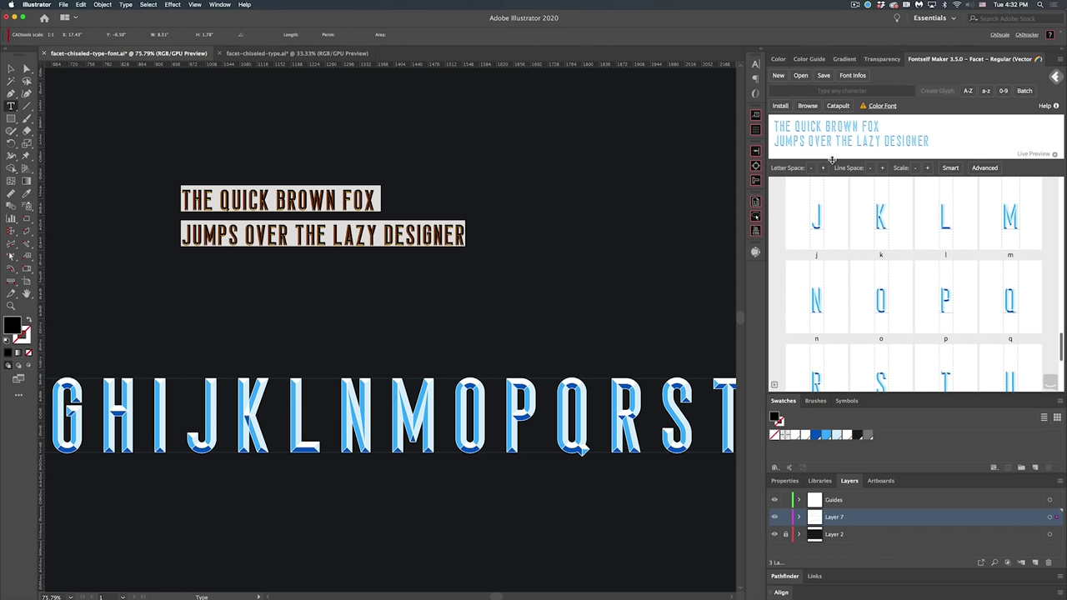
Decrease the Facet font's line spacing by three increments
drag(931, 141, 774, 141)
click(849, 130)
drag(933, 143, 775, 117)
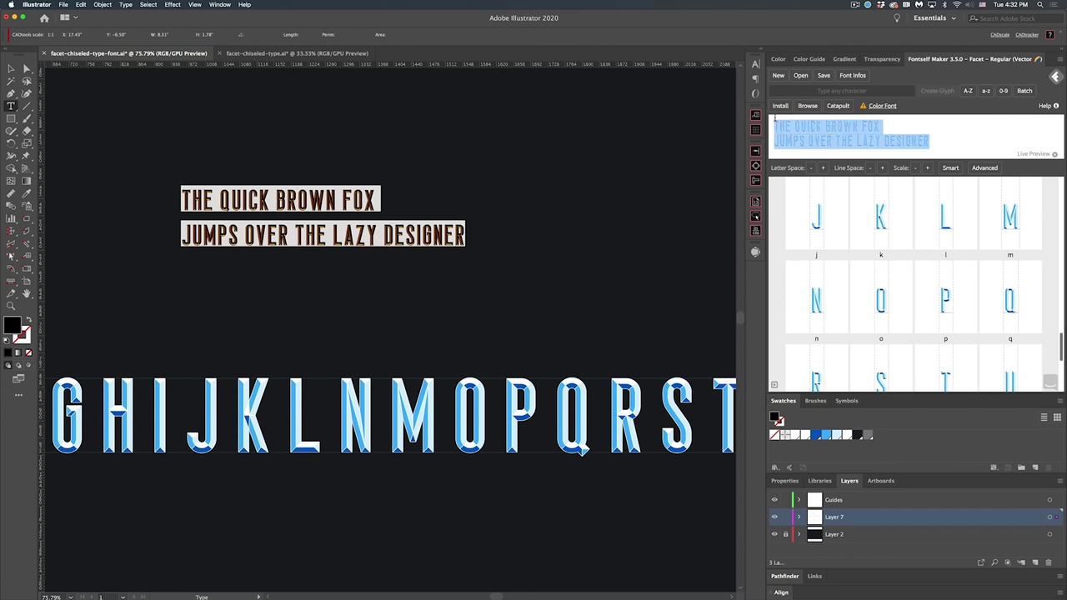
click(870, 169)
click(870, 169)
click(871, 169)
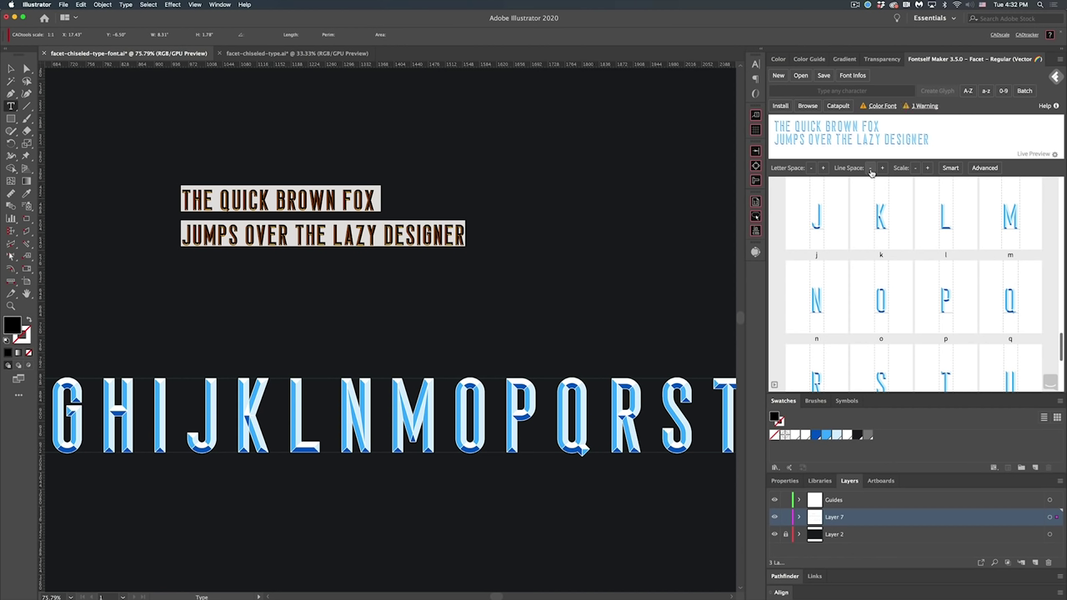
Smart-space and kern all glyphs with a maximum space of 25 around vertical shapes, and reinstall the Facet font
click(950, 169)
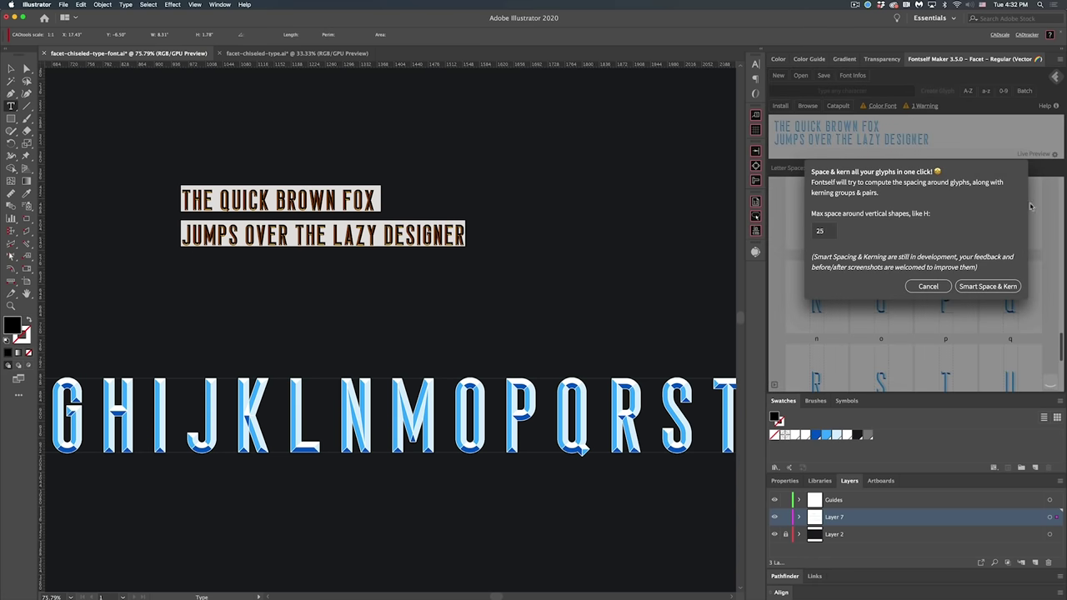
click(984, 285)
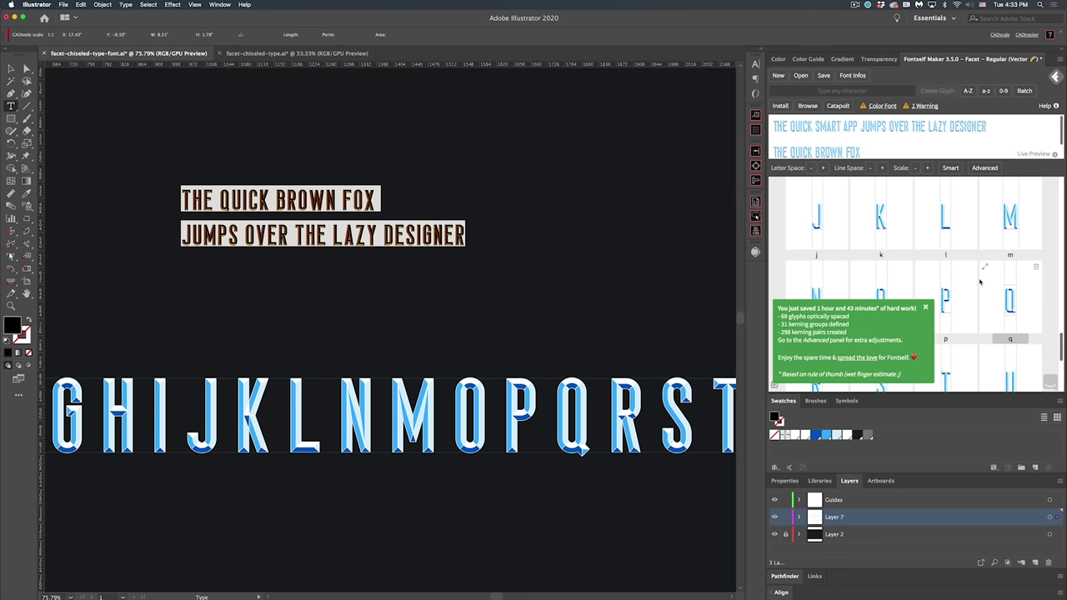
click(780, 107)
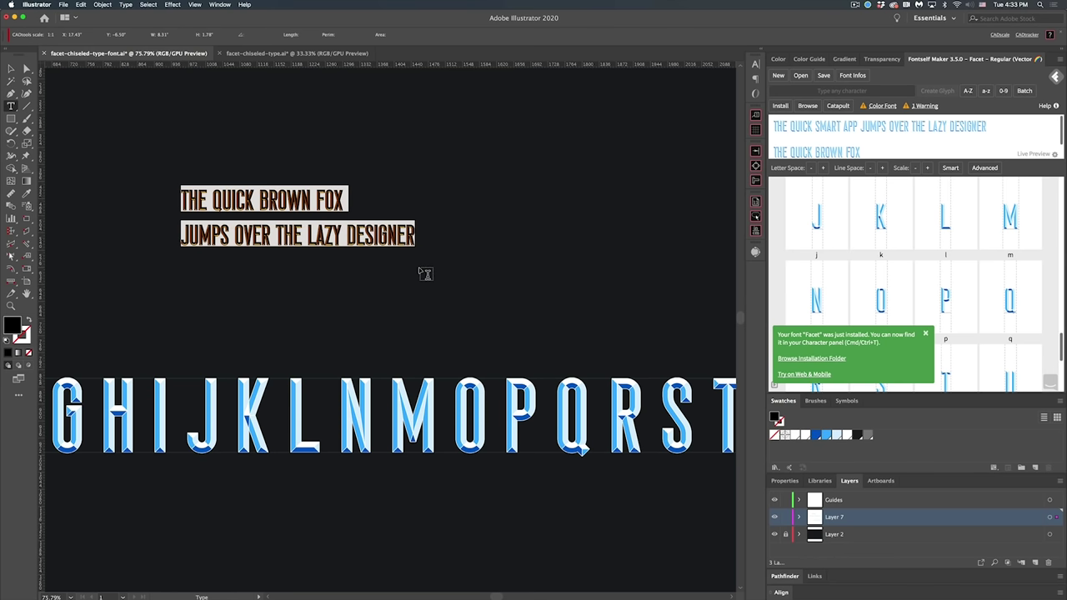
Examine the letter spacing and kerning of the two-line sample text up close
key(Escape)
key(z)
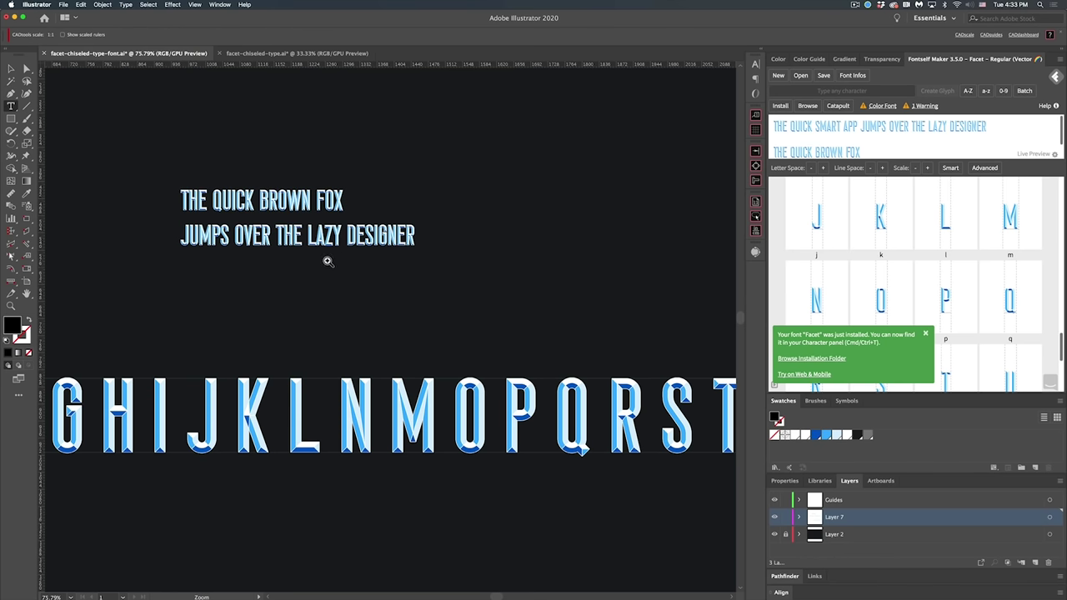
click(329, 261)
click(375, 264)
drag(360, 262, 429, 288)
key(t)
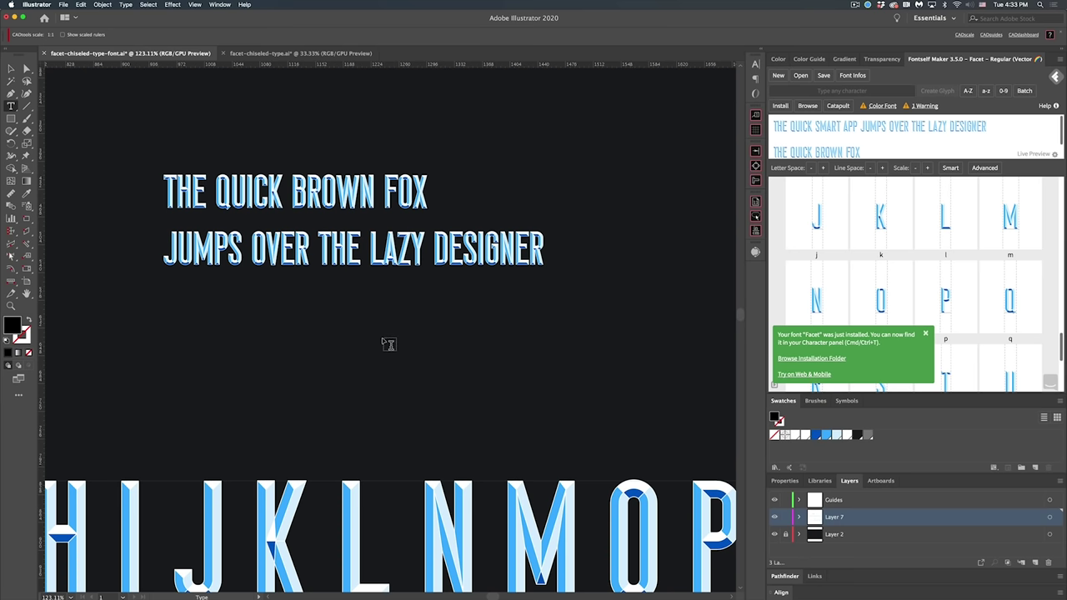
key(z)
drag(365, 250, 376, 306)
key(t)
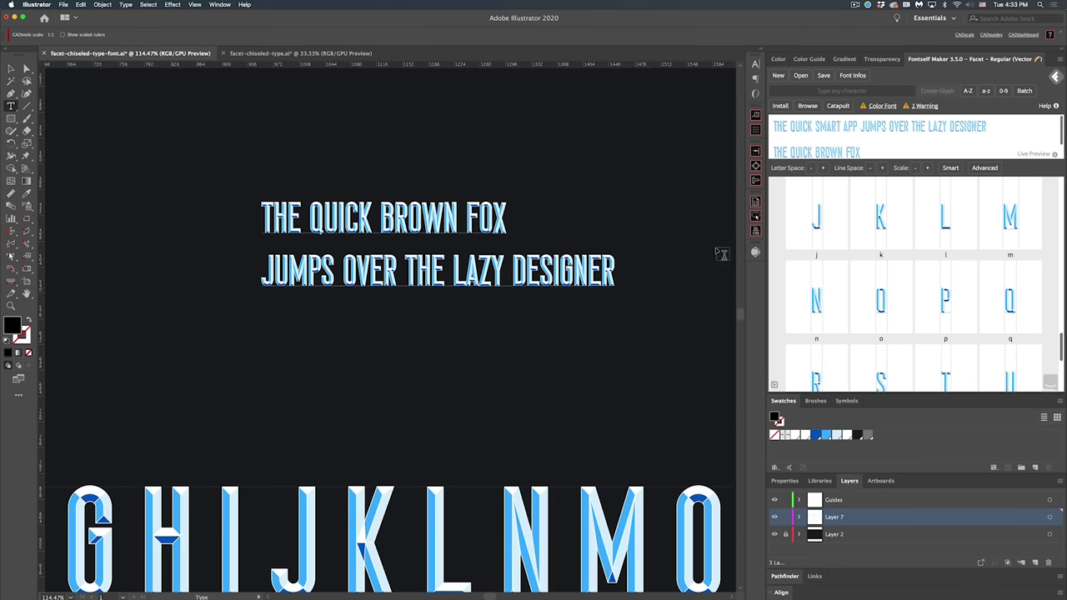
Increase the Facet font's letter spacing by three increments in total, reinstalling the font after the second and the third
click(824, 168)
click(824, 168)
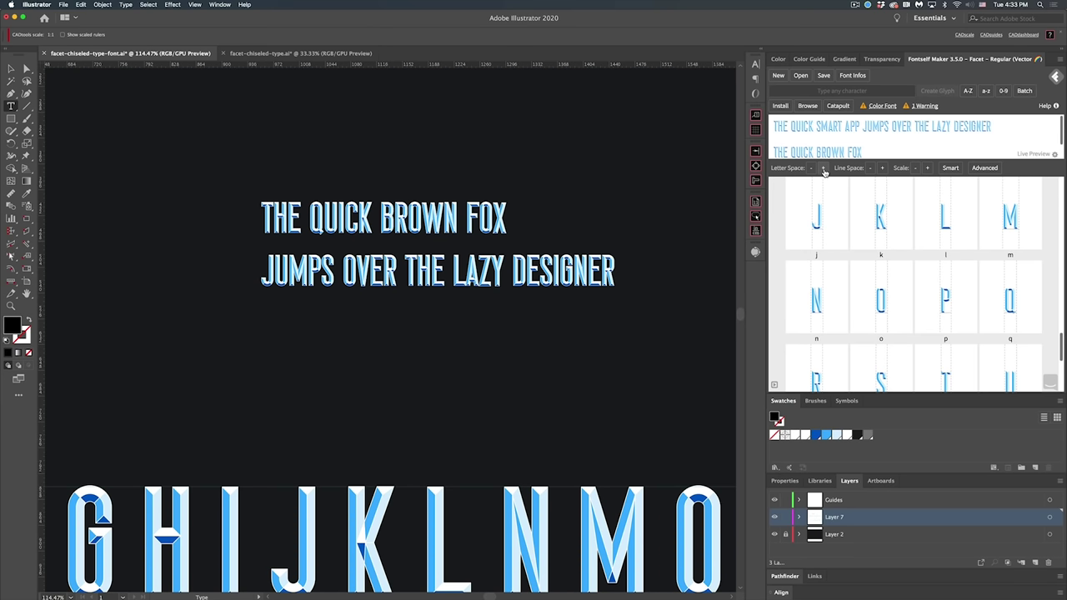
click(780, 106)
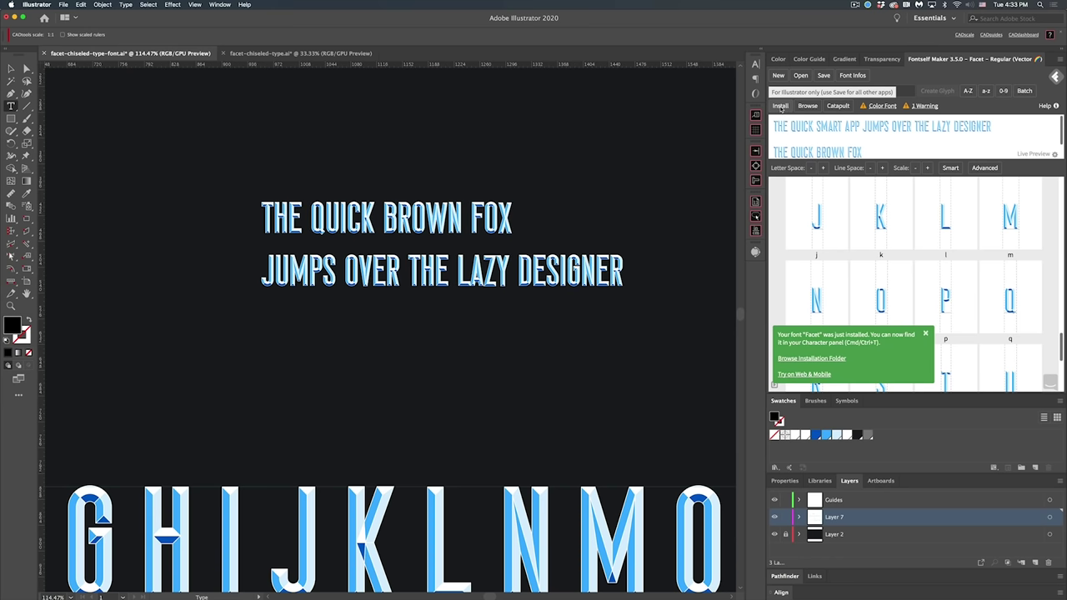
click(824, 168)
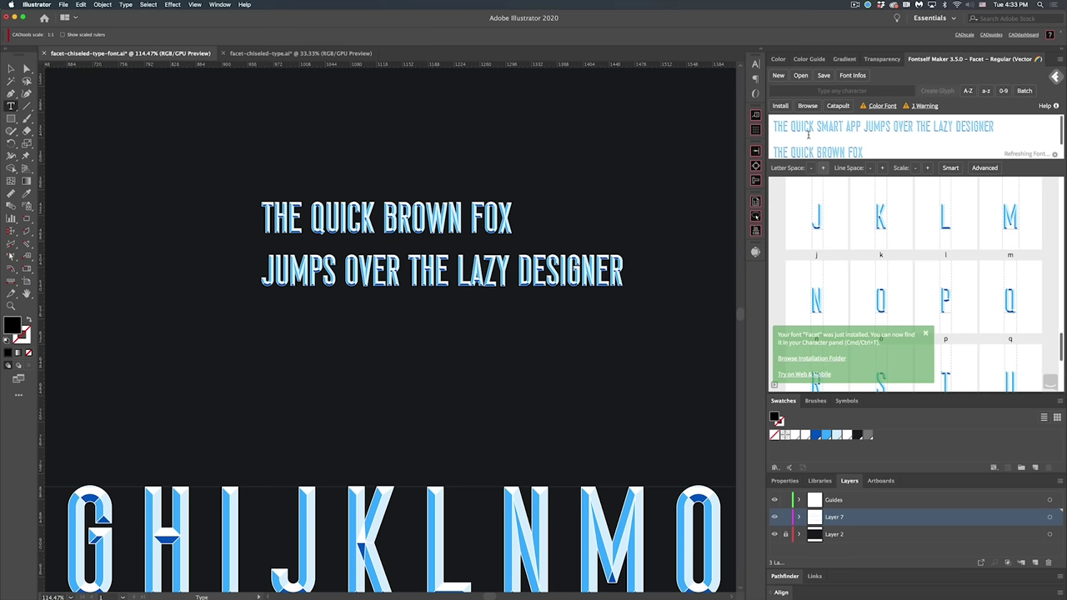
click(781, 107)
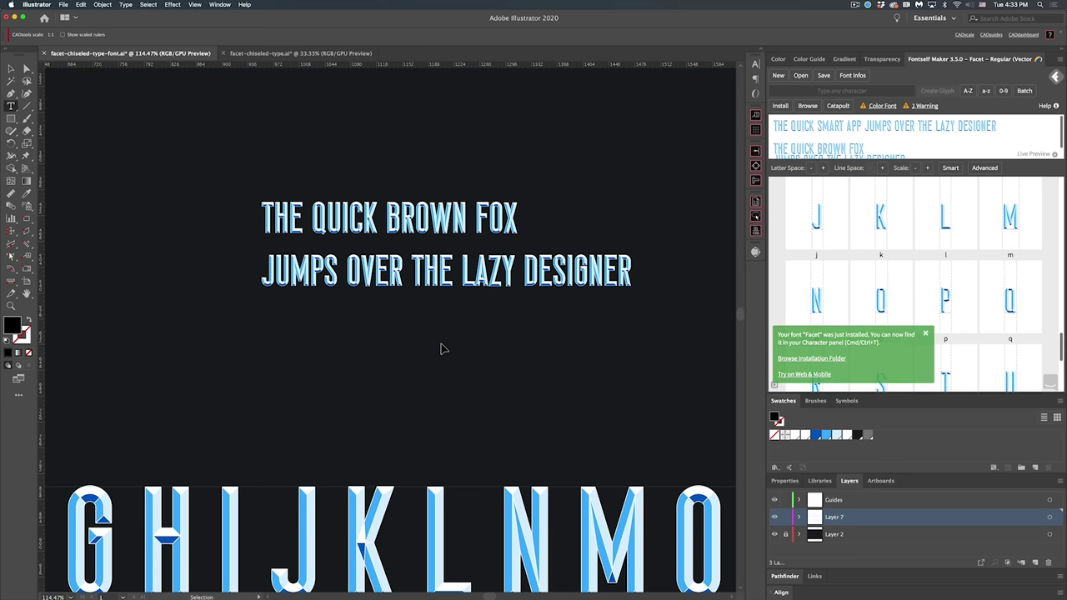
key(super+1)
drag(420, 340, 439, 294)
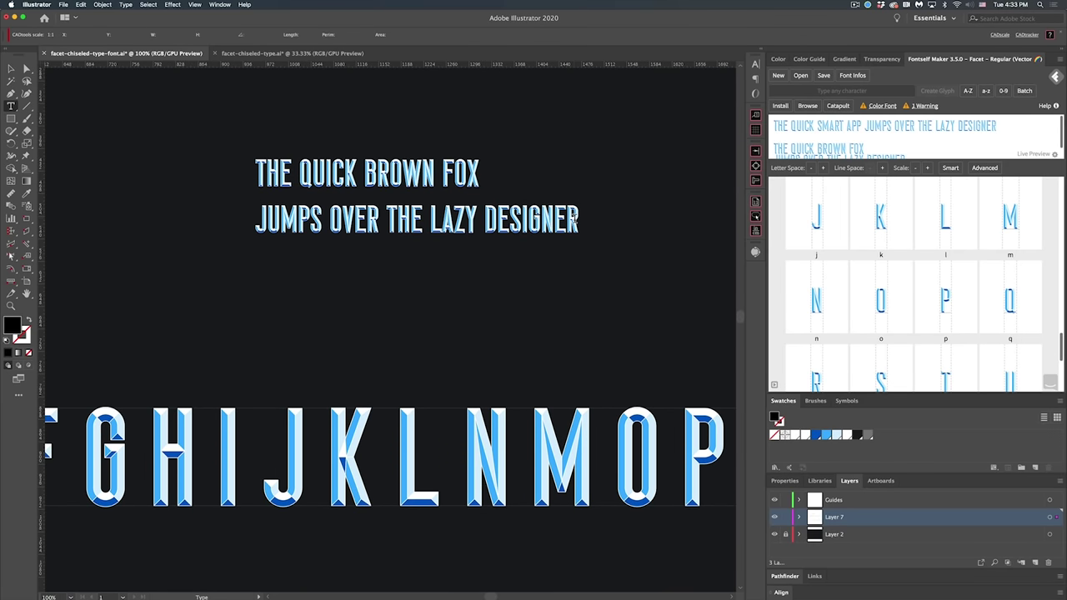
text(0123455)
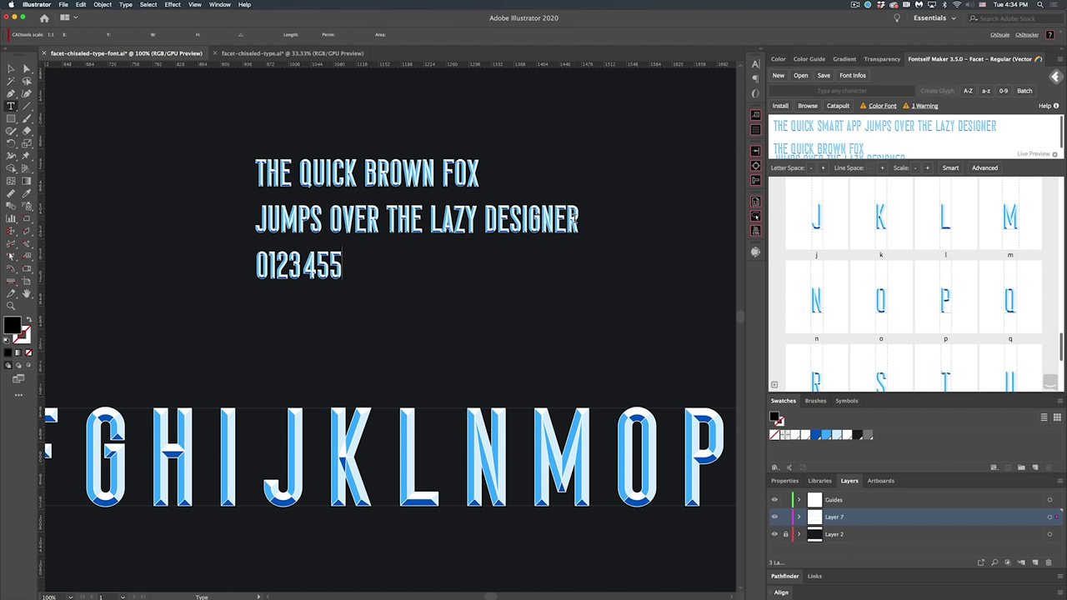
key(BackSpace)
text(6789)
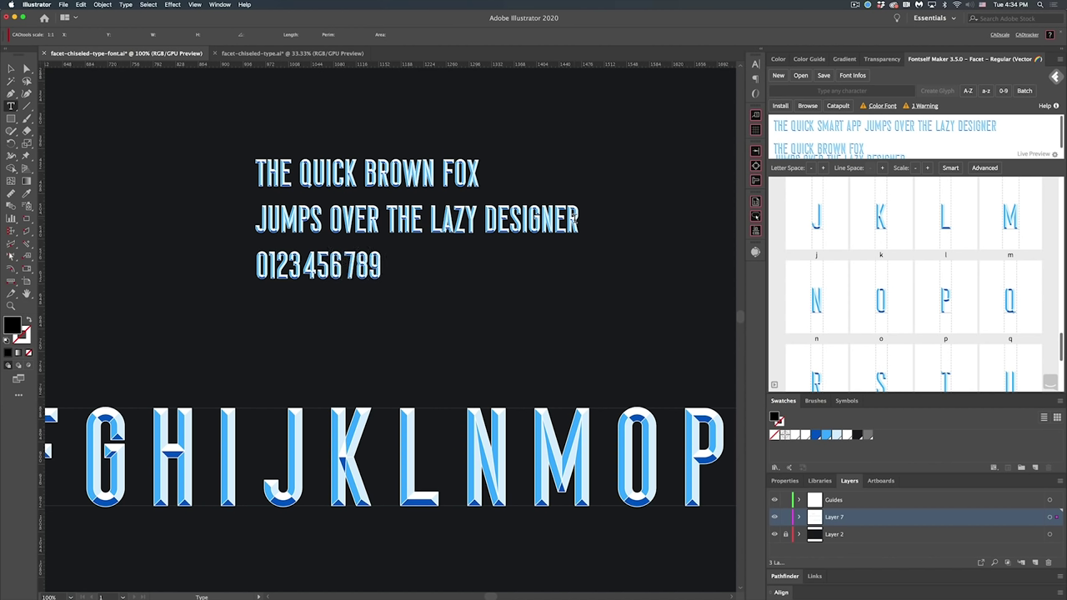
text(0)
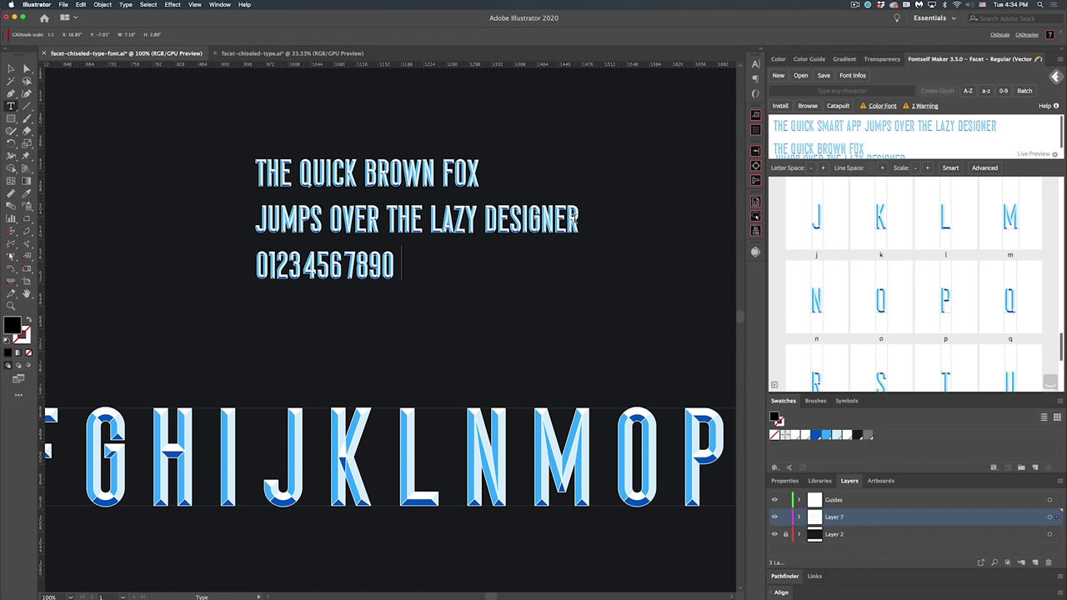
text( !?/.)
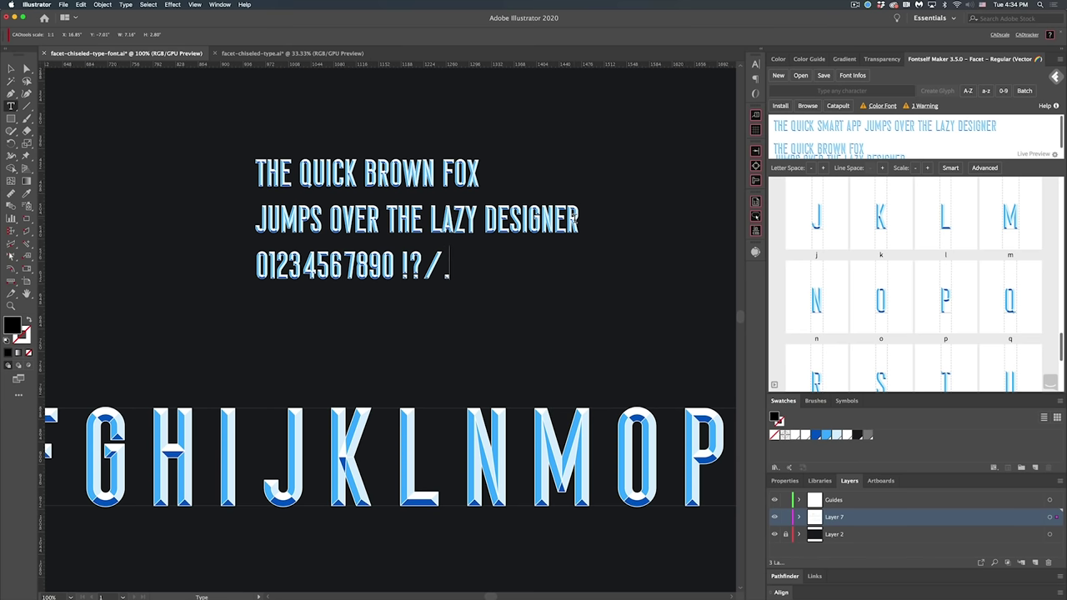
super+click(555, 318)
Save the font as Facet.otf in the font folder, replacing the existing file
drag(373, 344, 495, 230)
alt+super+click(501, 288)
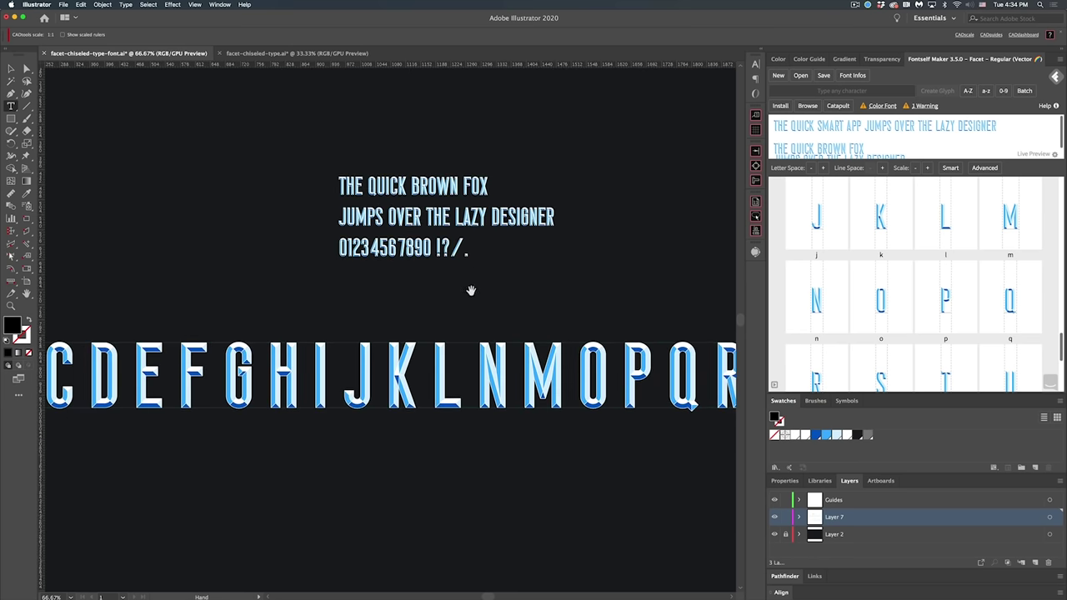
alt+super+click(465, 313)
scroll(480, 304, up, 3)
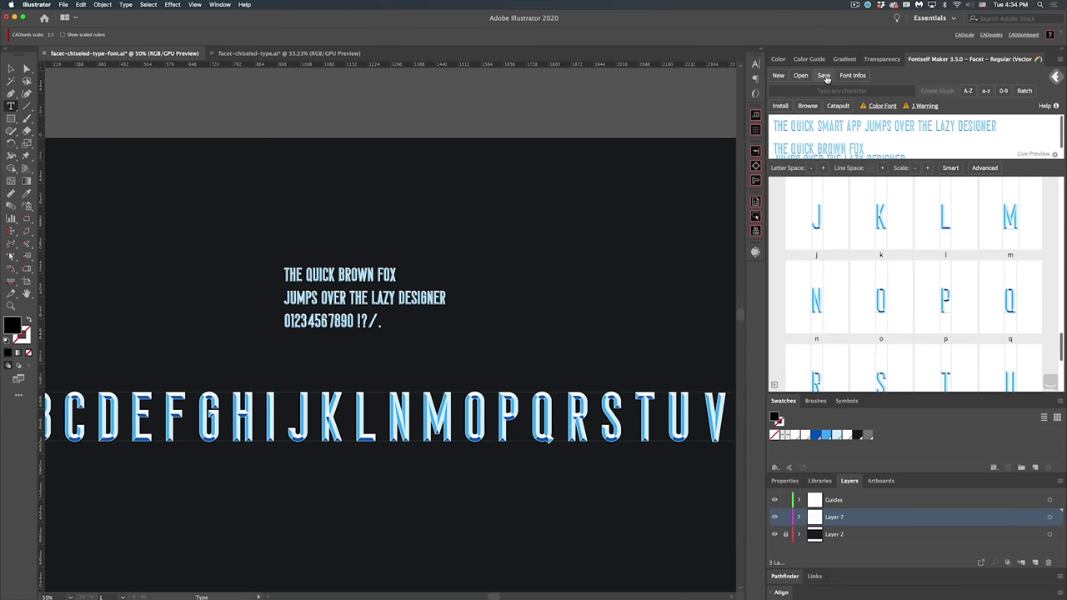
click(824, 75)
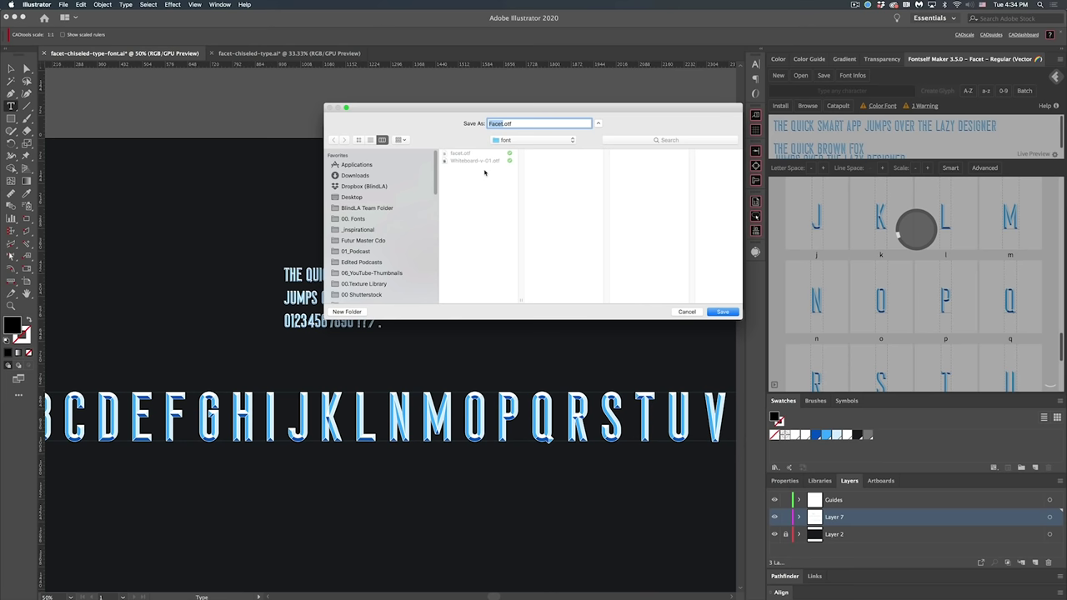
click(716, 310)
click(550, 162)
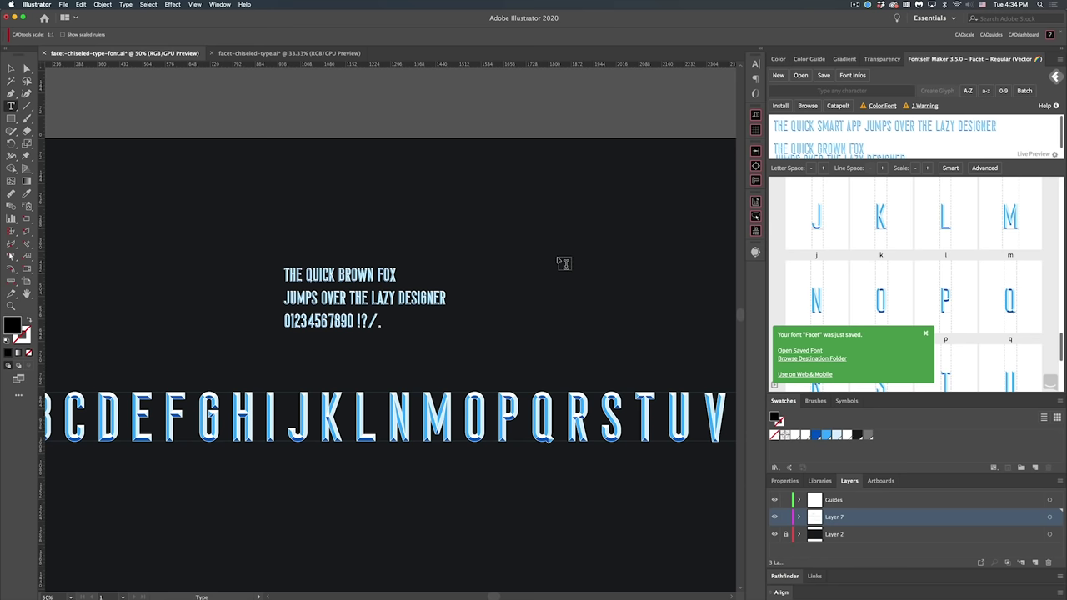
alt+super+click(489, 272)
drag(428, 356, 445, 233)
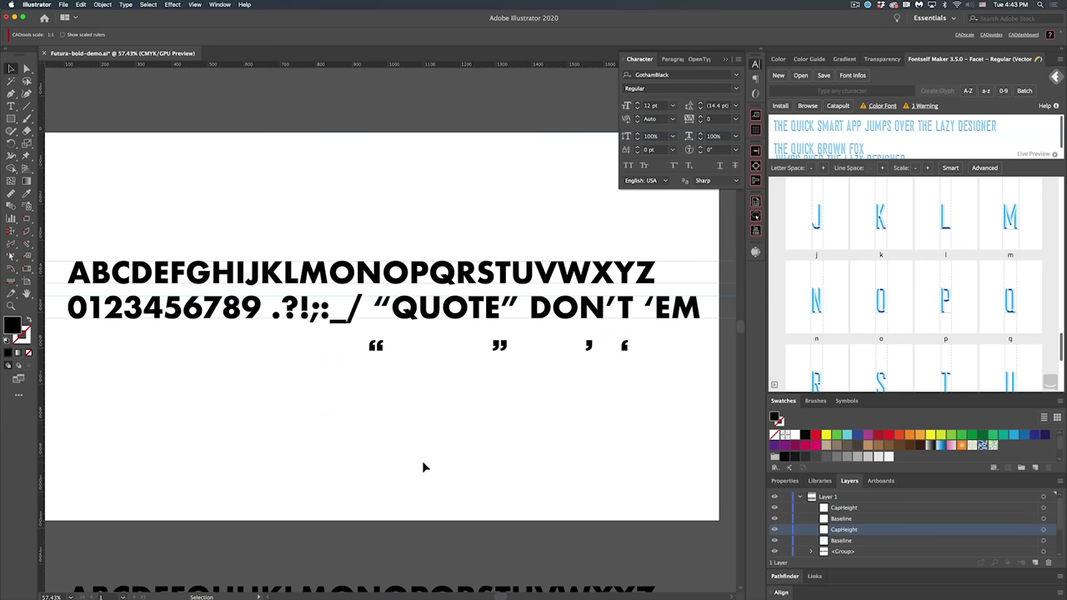
Copy the live Futura specimen text from below the artboard onto it and replace the copy's text with "FUTURA"
drag(250, 392, 321, 404)
drag(328, 452, 339, 326)
drag(330, 561, 342, 326)
key(t)
triple_click(343, 327)
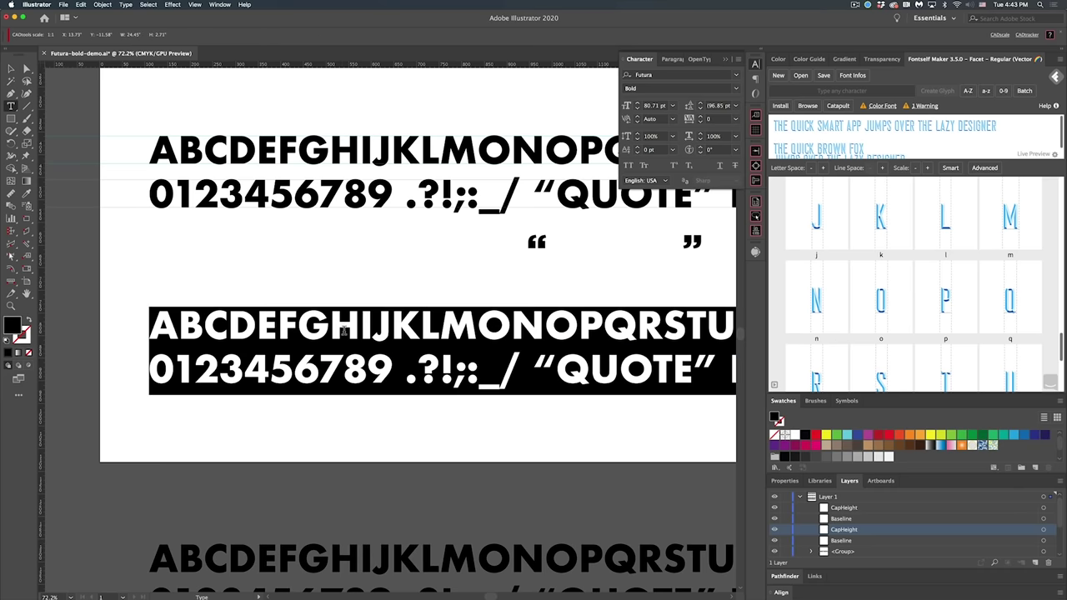
text(FUTURA)
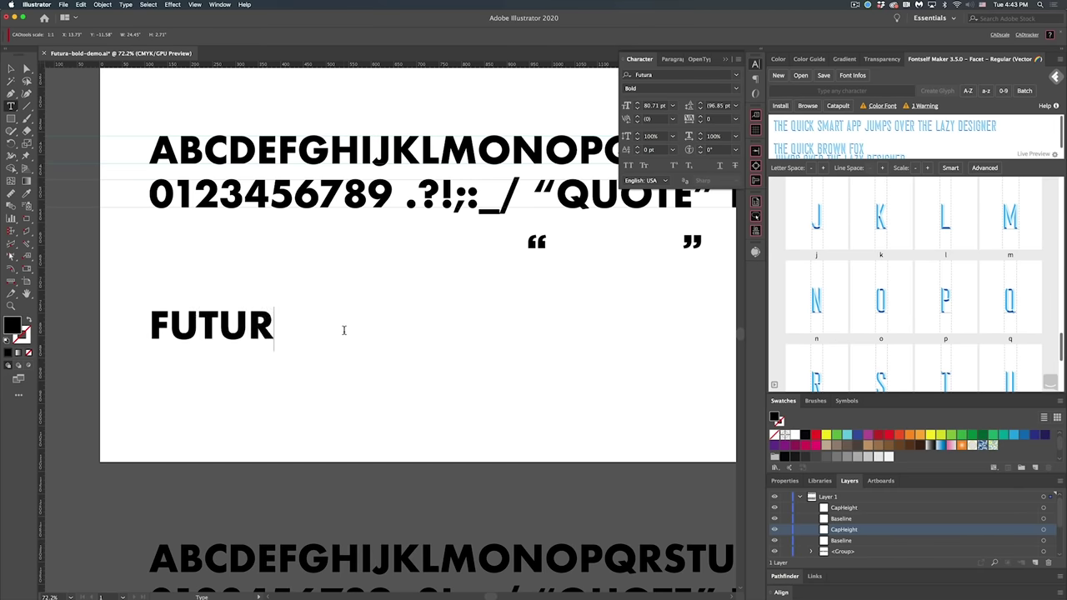
super+click(377, 397)
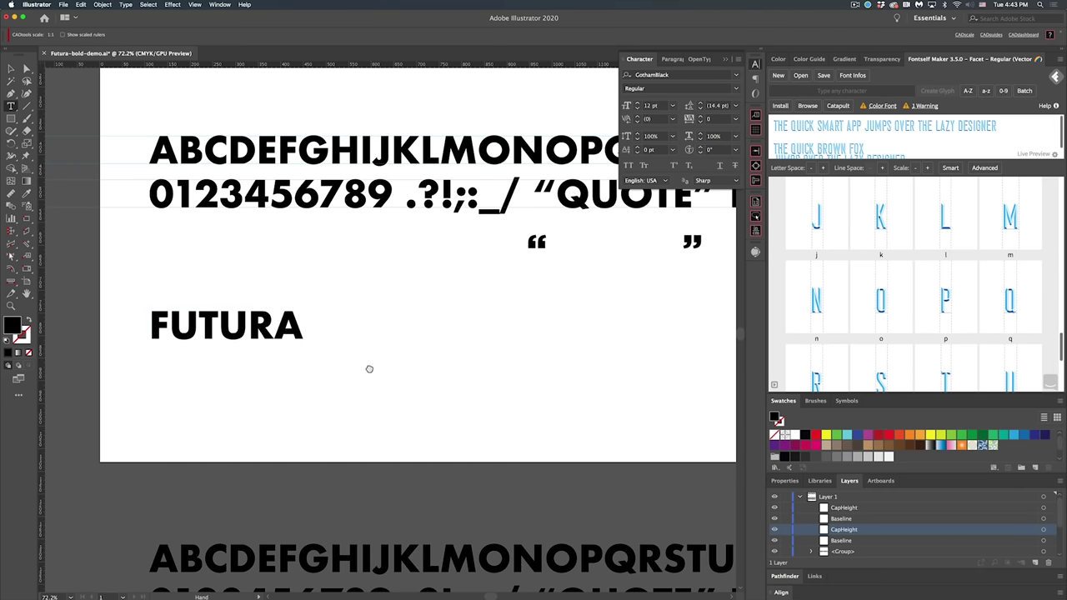
Duplicate the FUTURA word so two copies are stacked, and shorten the upper one to "FUTUR"
drag(369, 369, 408, 447)
drag(321, 416, 360, 365)
key(BackSpace)
key(Escape)
drag(452, 409, 415, 422)
drag(309, 385, 480, 478)
click(463, 385)
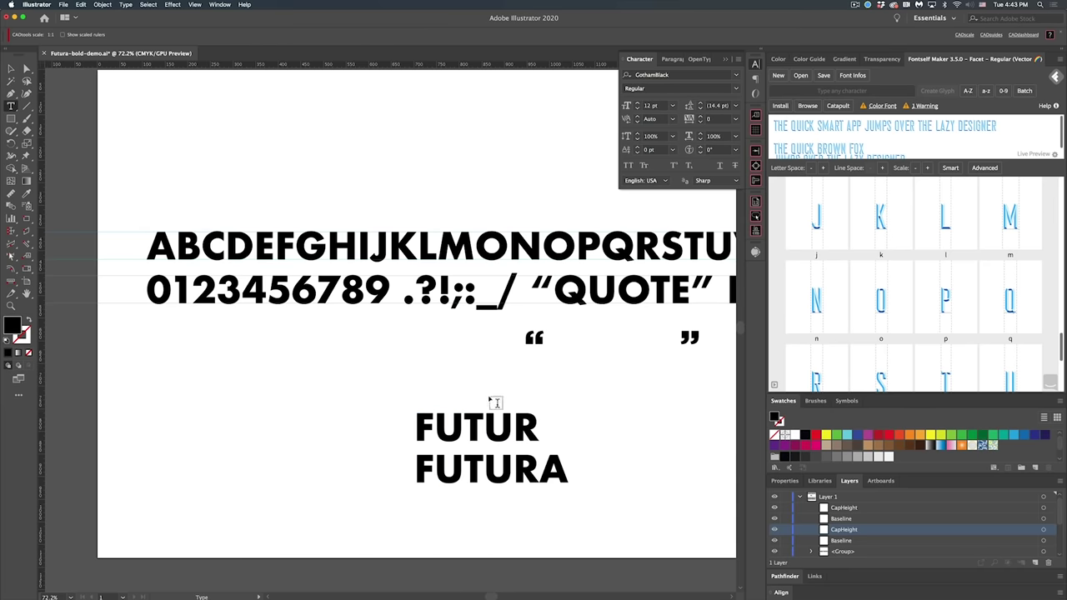
Delete both the FUTUR and FUTURA text objects from the artboard
drag(492, 400, 408, 433)
drag(336, 426, 360, 510)
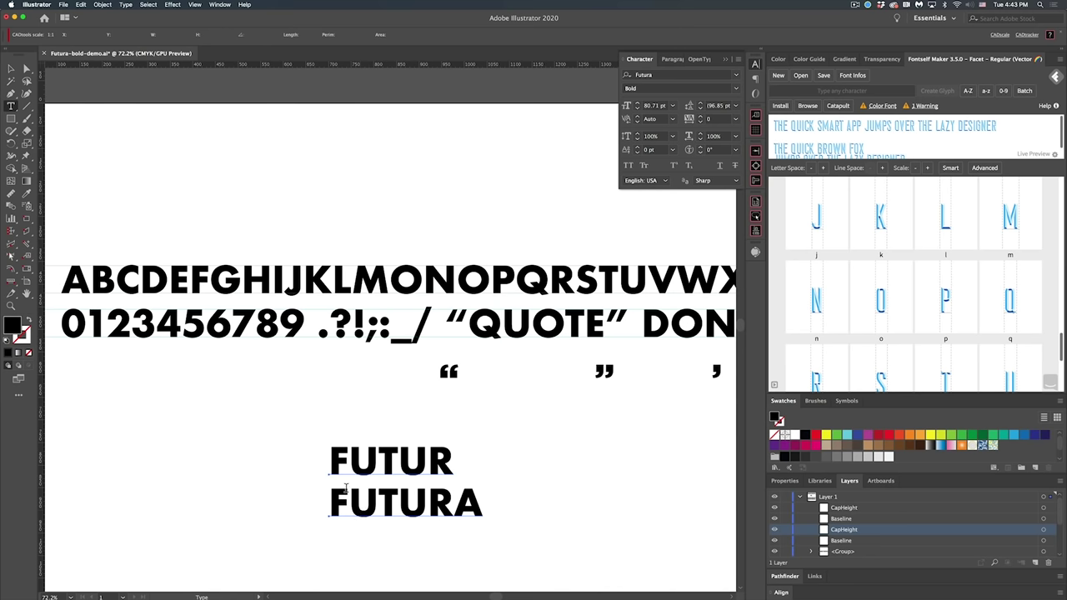
key(Delete)
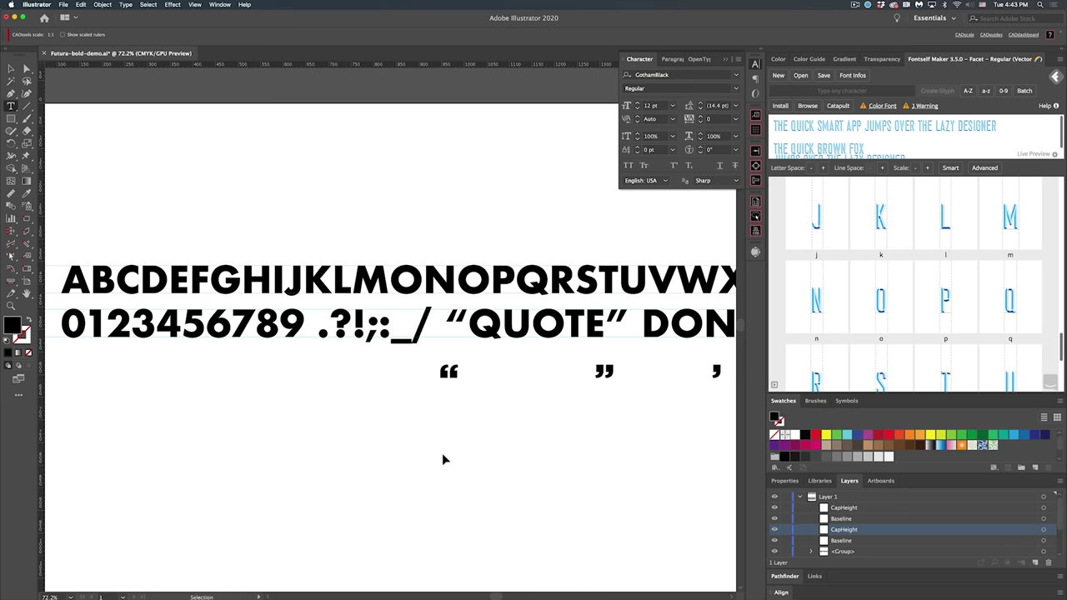
Delete the slanted opening quotation mark in front of the word QUOTE
drag(553, 395, 552, 423)
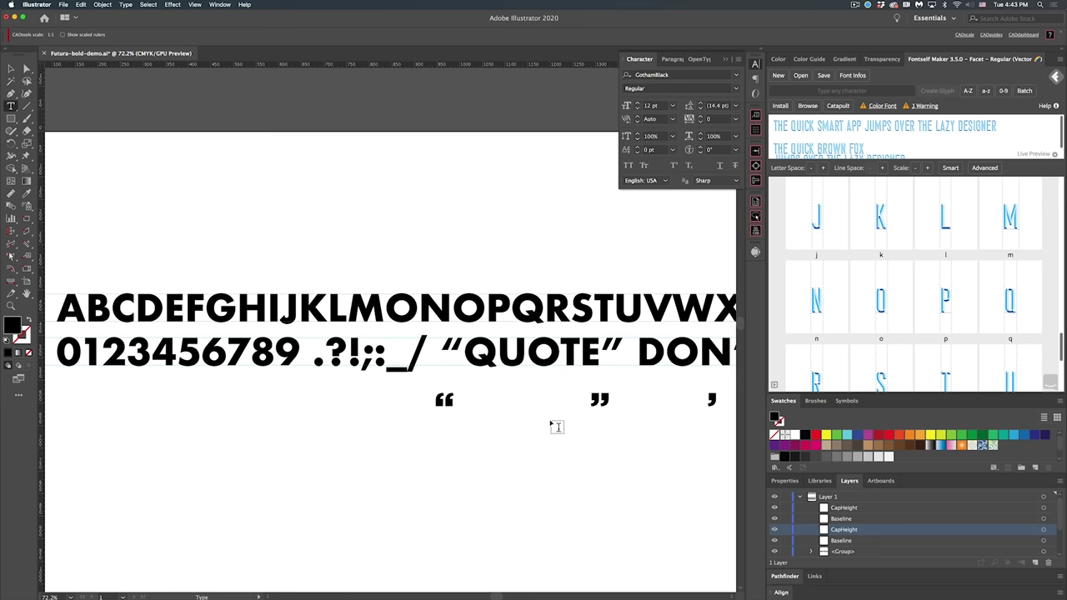
drag(565, 408, 395, 402)
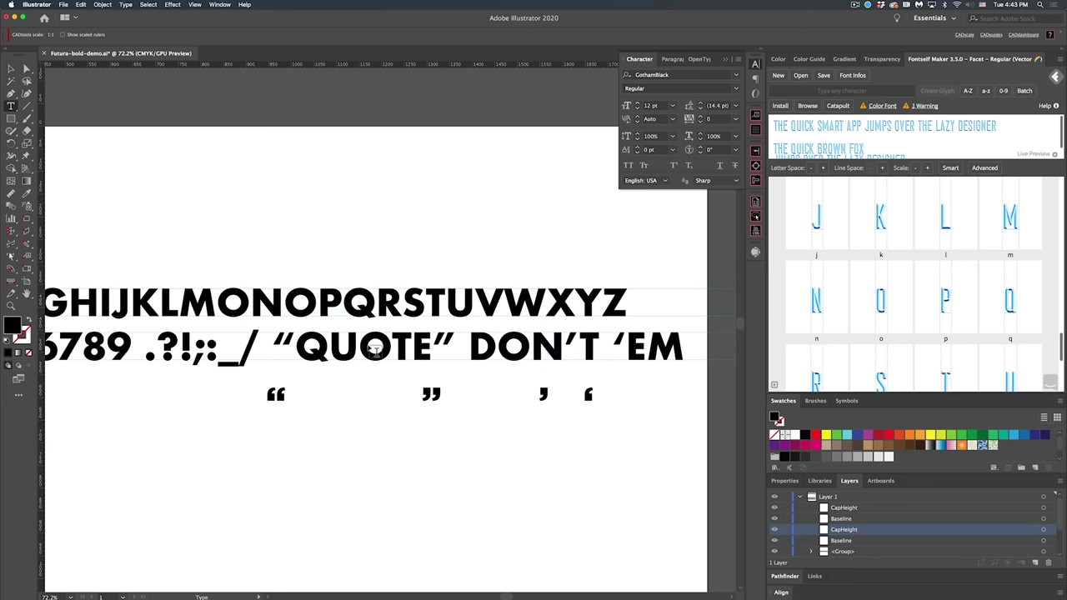
key(super+space)
drag(347, 374, 381, 364)
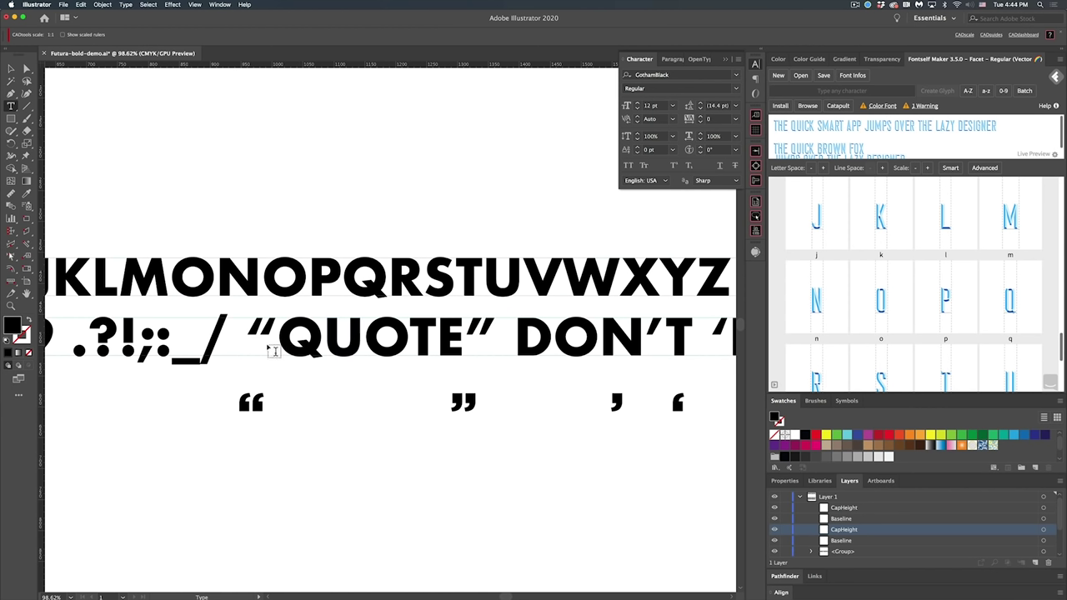
key(super)
click(270, 347)
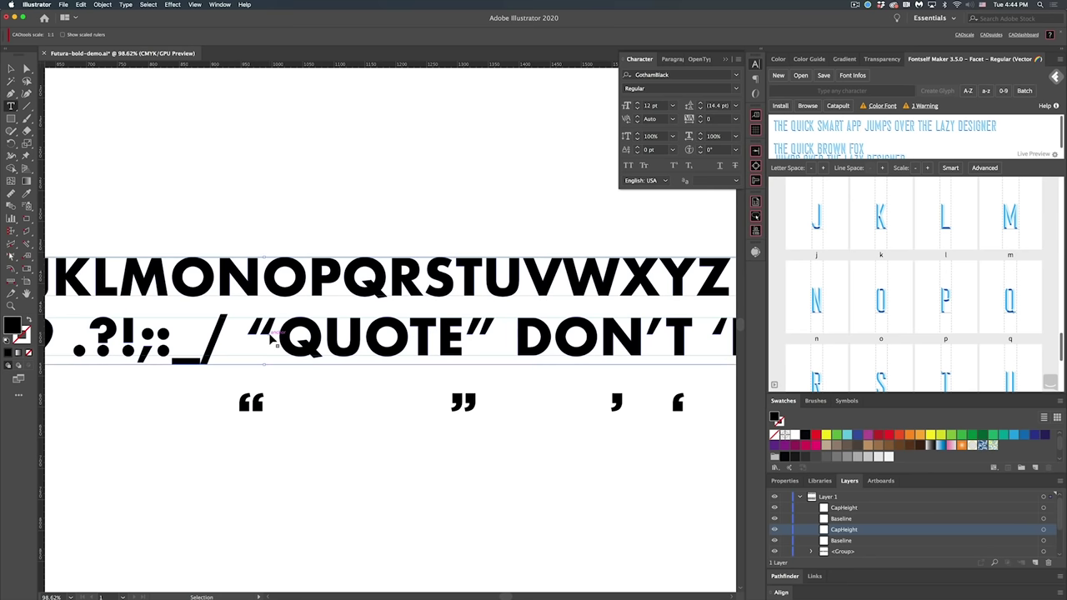
shift+click(289, 374)
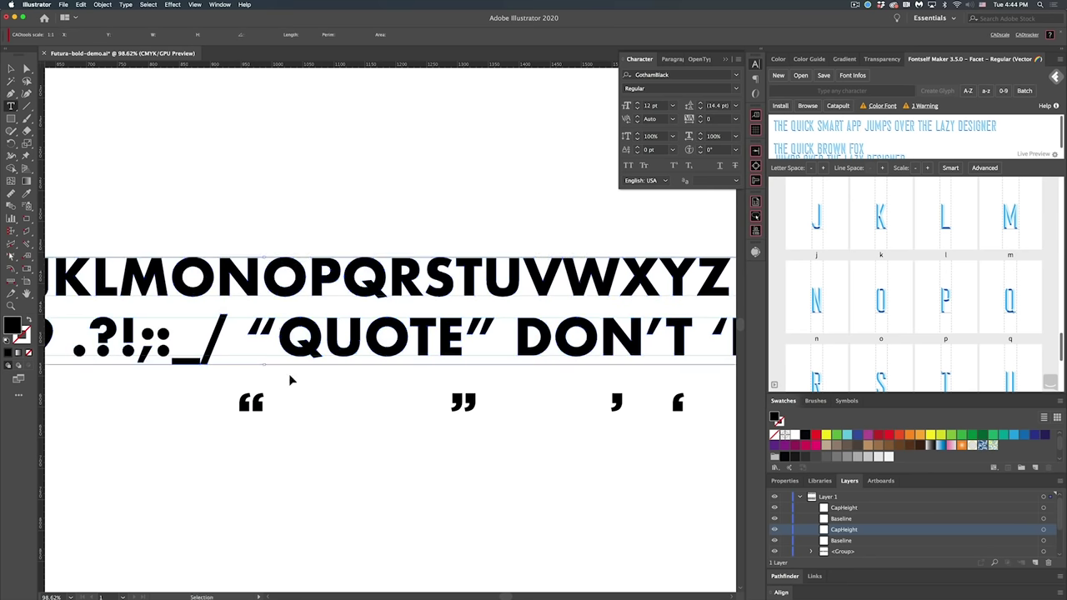
super+click(289, 373)
super+click(295, 351)
super+click(290, 367)
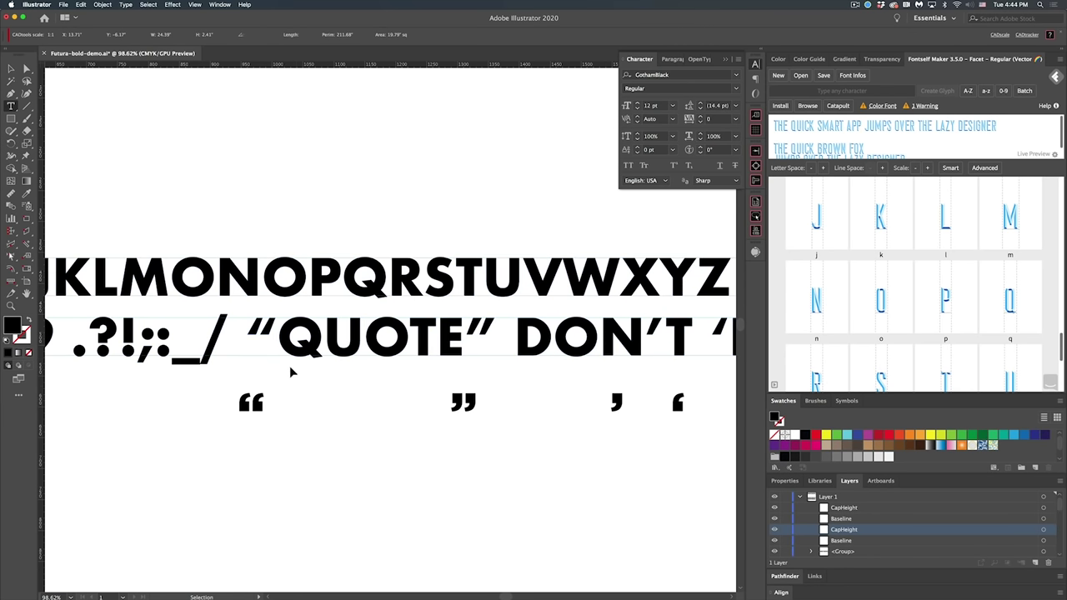
click(267, 330)
key(Delete)
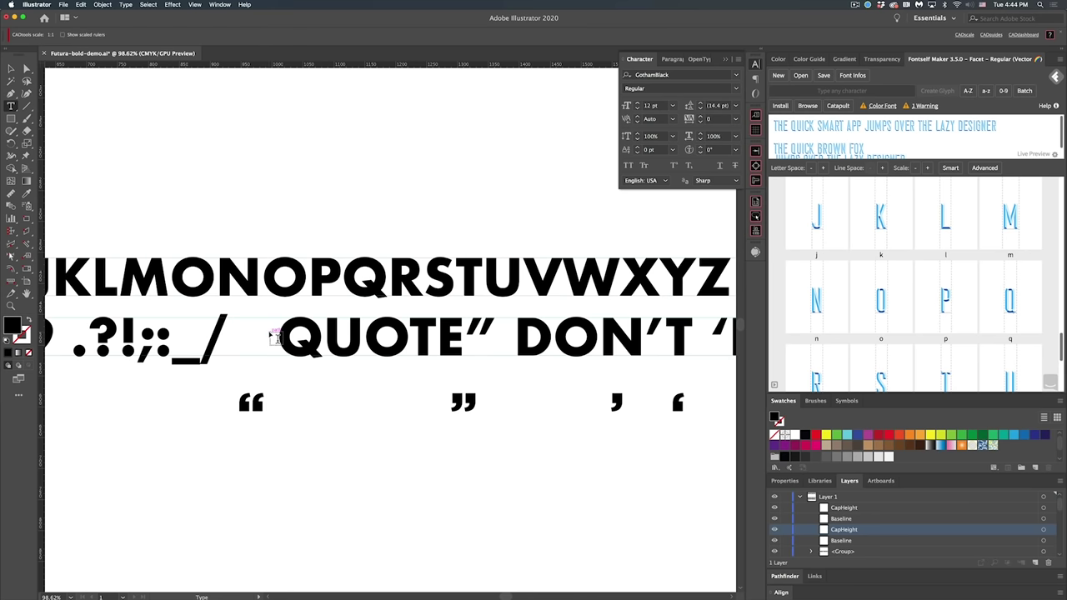
Delete the slanted closing quotation mark after the word QUOTE
drag(265, 392, 275, 319)
drag(477, 336, 482, 411)
key(super+z)
drag(479, 329, 477, 397)
super+click(482, 326)
key(BackSpace)
key(space)
drag(488, 333, 421, 325)
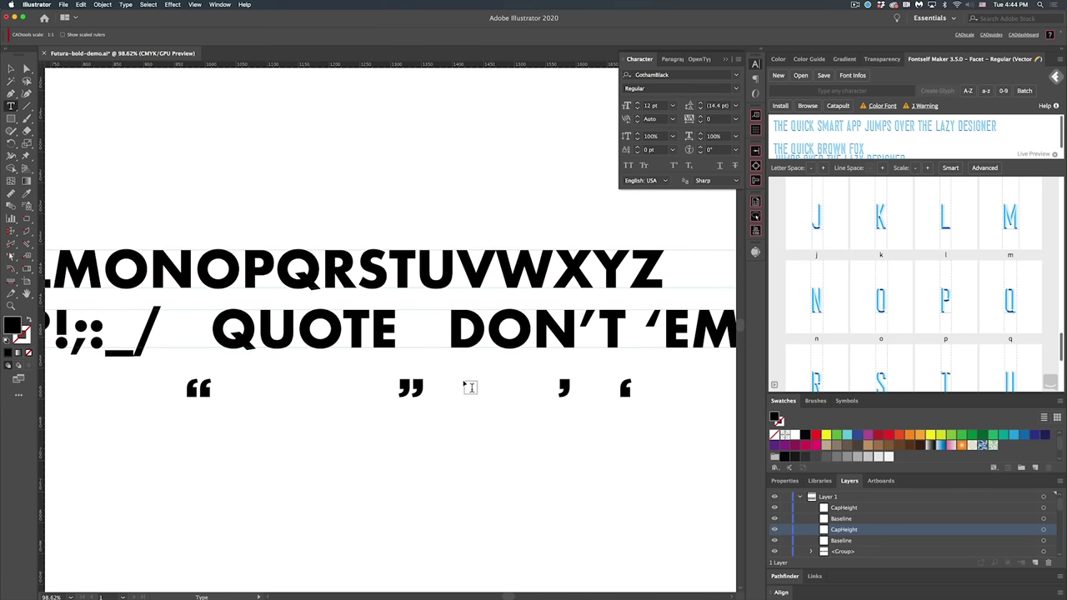
Move the replacement opening and closing quotation marks from below the line into the gaps around QUOTE, level with the cap height
drag(460, 381, 382, 421)
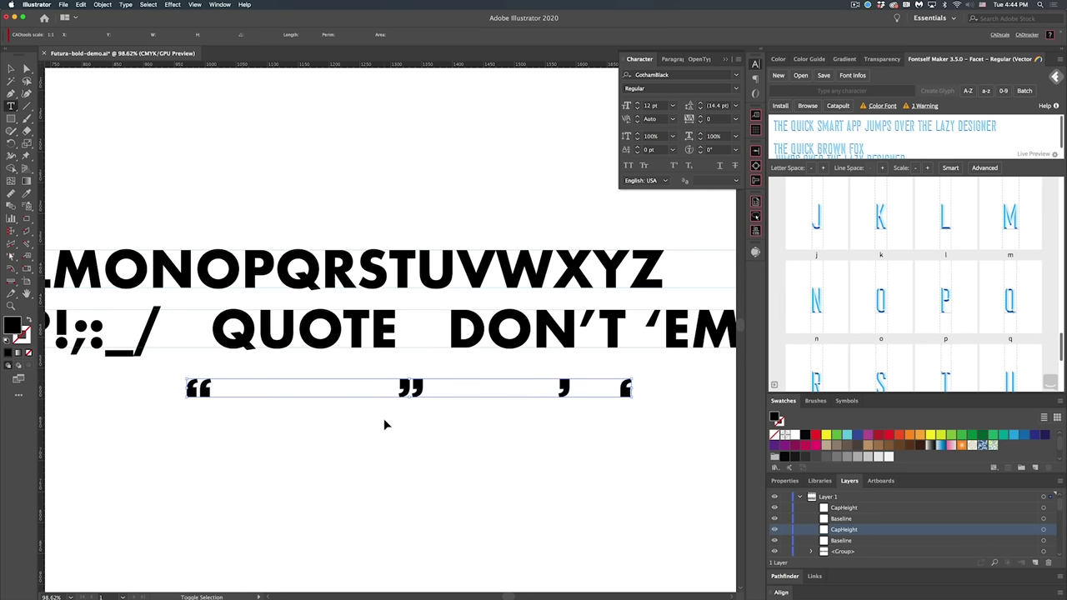
super+click(380, 444)
drag(179, 371, 411, 334)
click(414, 367)
key(z)
drag(258, 355, 303, 405)
drag(573, 292, 692, 287)
drag(599, 409, 548, 400)
alt+click(548, 400)
alt+click(546, 401)
alt+click(546, 403)
drag(416, 339, 558, 377)
alt+click(421, 344)
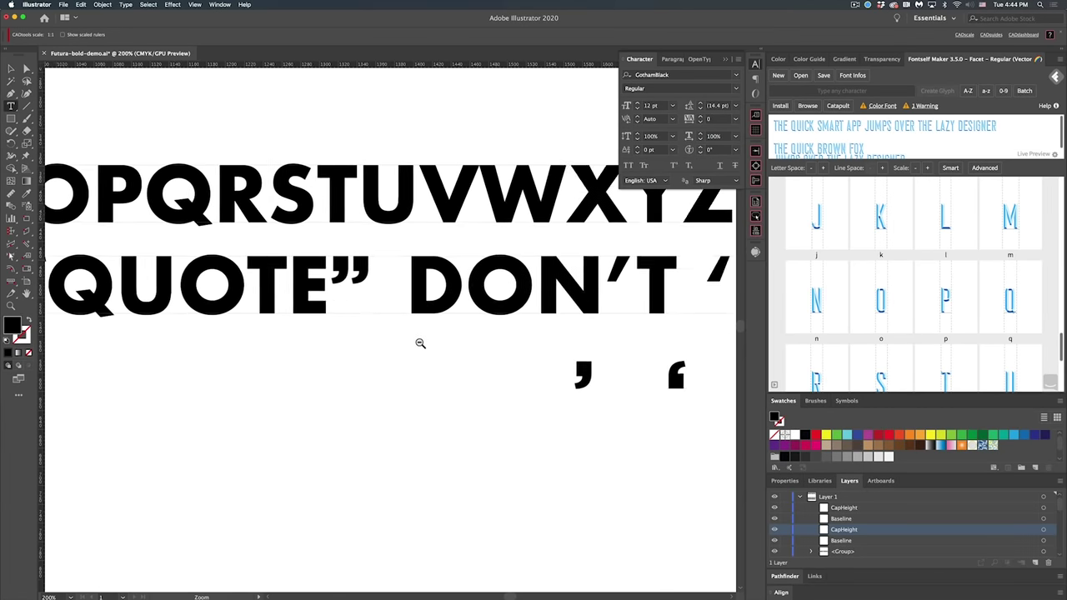
Replace the slanted apostrophe in DON'T with the matching square-shouldered apostrophe from below the line
drag(298, 308, 505, 343)
alt+click(464, 369)
alt+click(465, 369)
drag(362, 332, 387, 332)
super+click(488, 307)
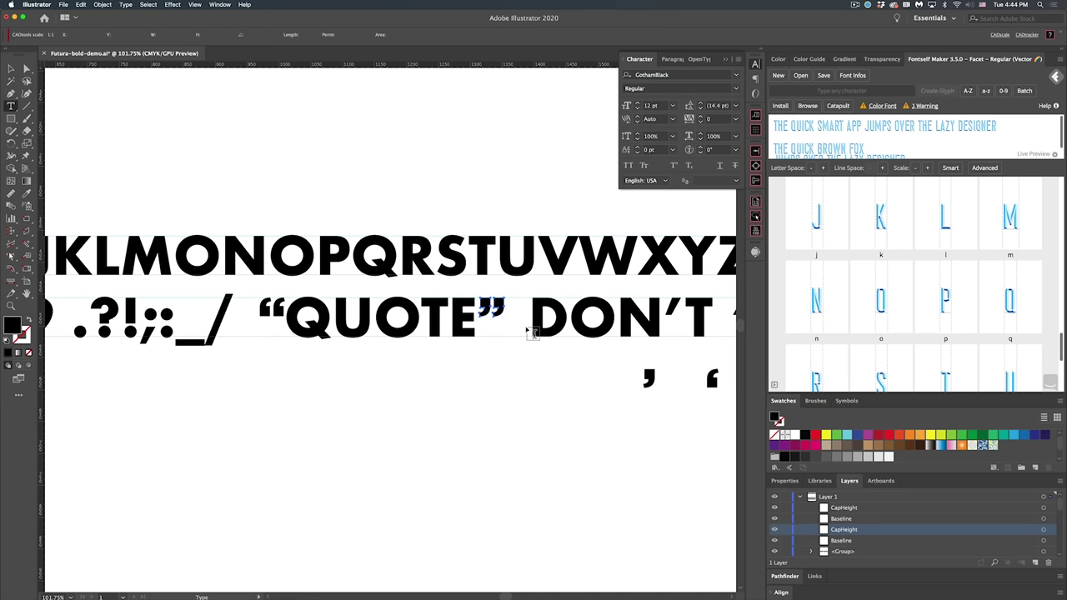
key(super+1)
drag(397, 351, 424, 365)
drag(517, 333, 385, 381)
super+click(458, 338)
key(Delete)
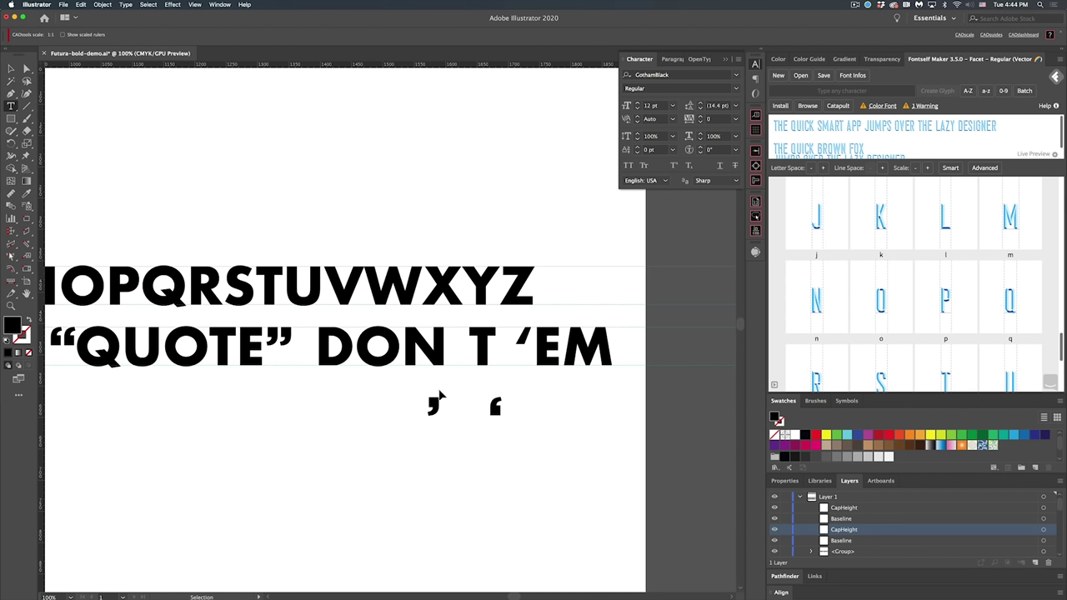
drag(431, 400, 459, 331)
Snap the top corner of the new DON'T apostrophe to the second line's cap-height guide
scroll(459, 331, up, 5)
key(a)
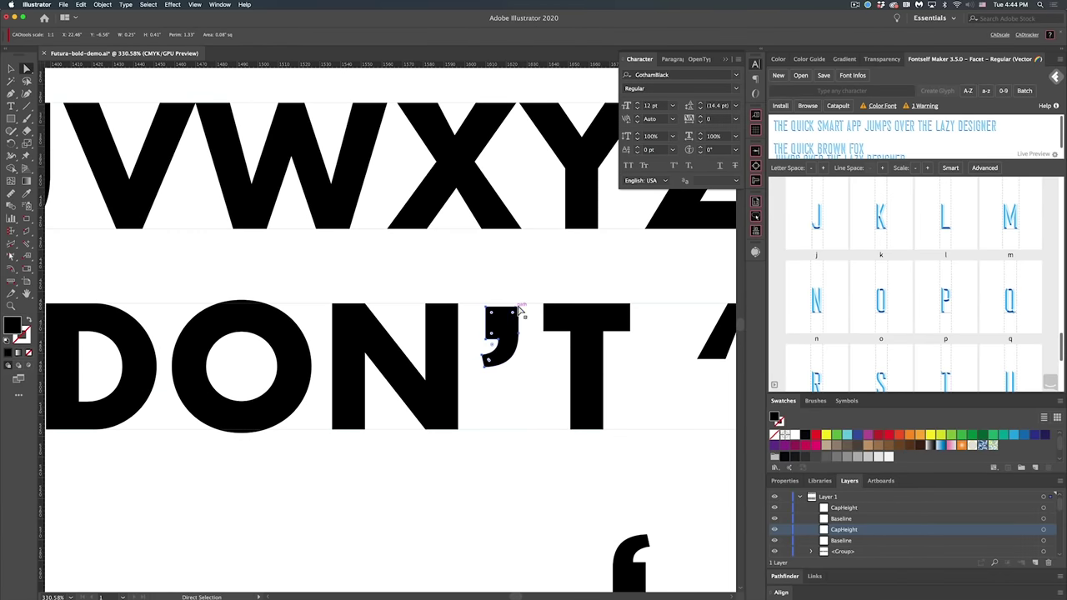
drag(518, 308, 518, 304)
click(525, 365)
alt+super+click(532, 415)
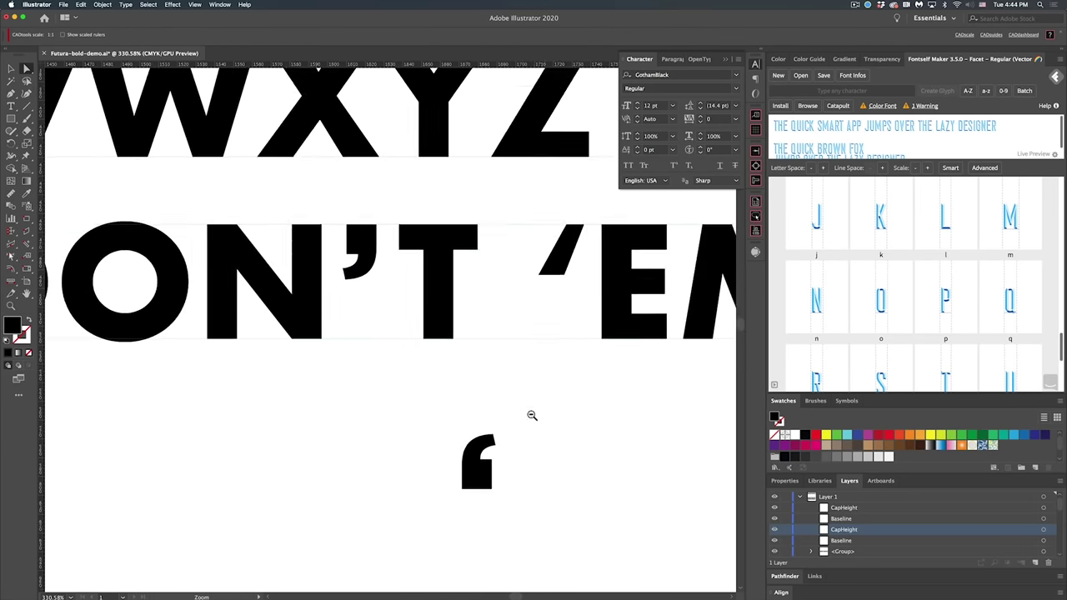
Replace the slanted apostrophe before EM with the remaining curled apostrophe from below the line
alt+super+click(532, 415)
alt+super+click(532, 415)
drag(412, 331, 458, 456)
super+click(347, 311)
key(a)
key(Delete)
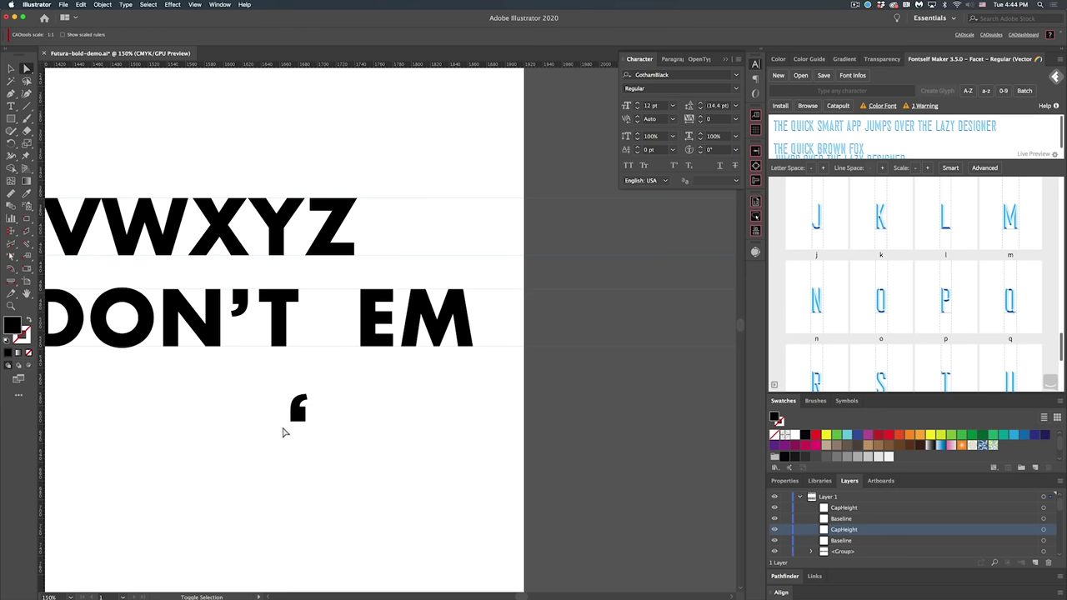
drag(300, 405, 344, 296)
Place a horizontal guide at the top tip of the opening quotation mark before QUOTE
key(space)
drag(261, 341, 502, 361)
drag(255, 363, 416, 372)
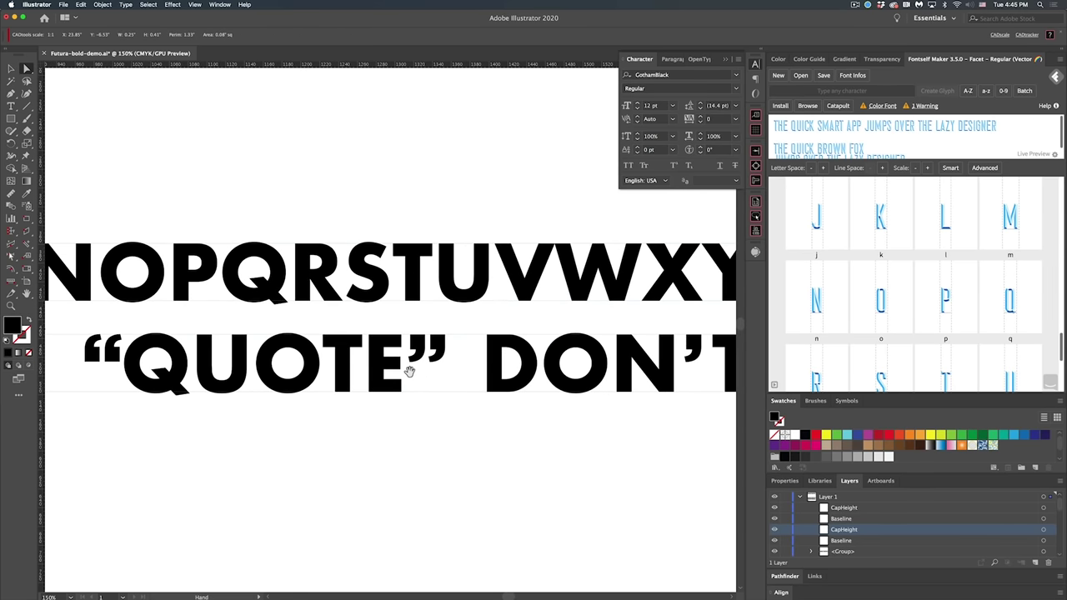
drag(123, 340, 264, 364)
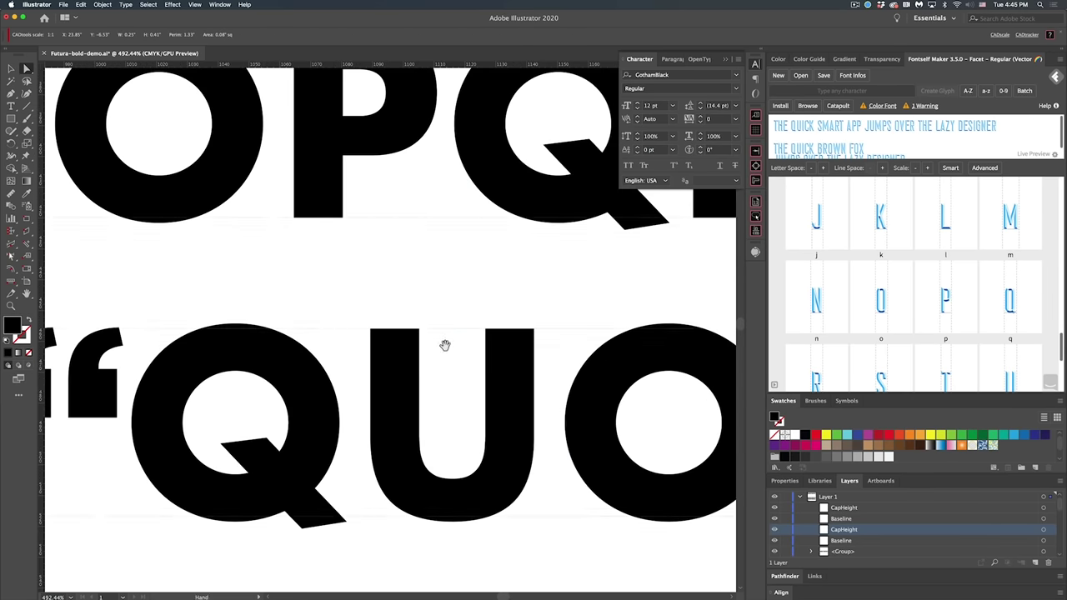
drag(162, 350, 180, 342)
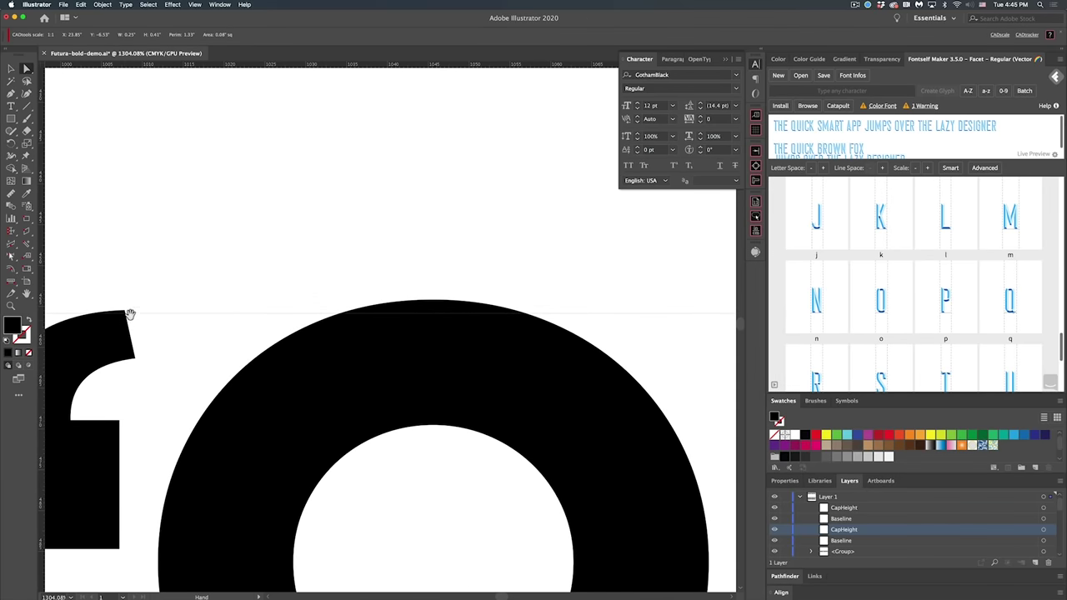
drag(159, 69, 126, 310)
Raise the curled apostrophe before EM so that its top tip meets the new guide
alt+super+click(429, 319)
alt+super+click(429, 319)
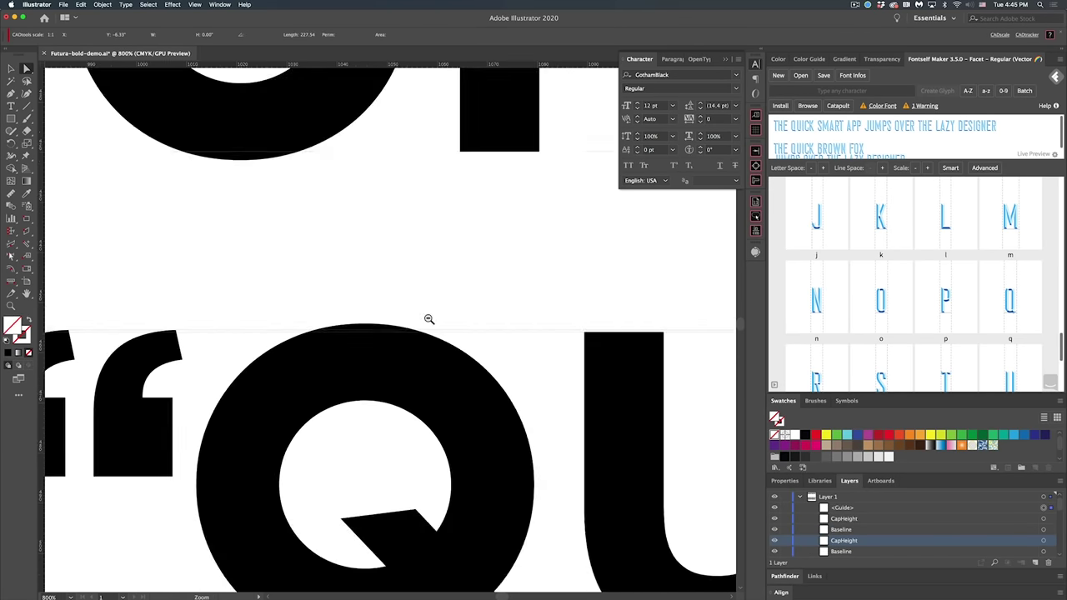
alt+super+click(429, 319)
alt+super+click(429, 320)
scroll(428, 319, right, 15)
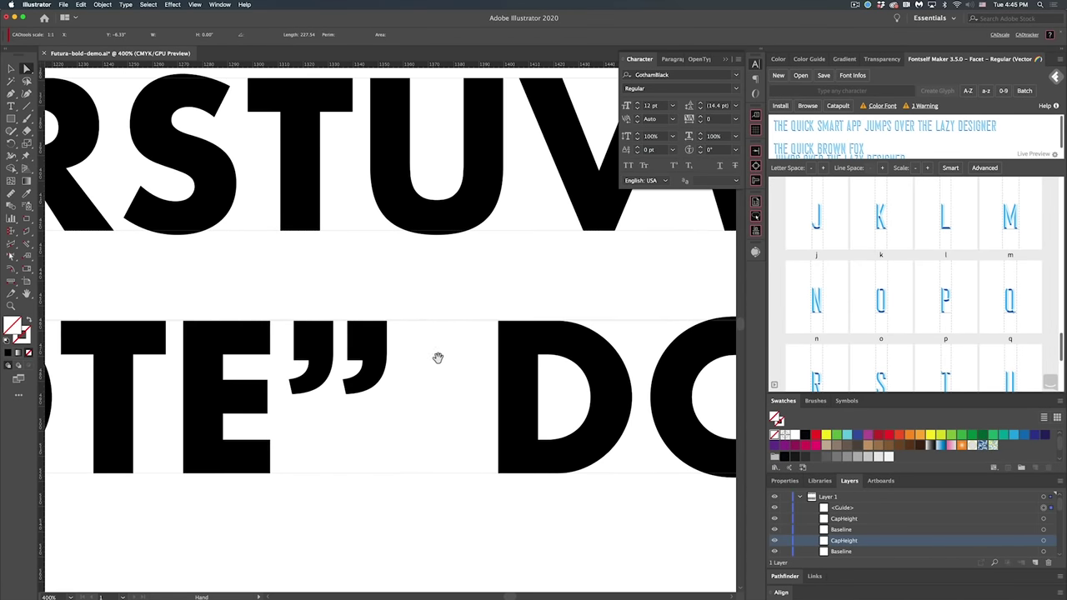
scroll(101, 329, right, 8)
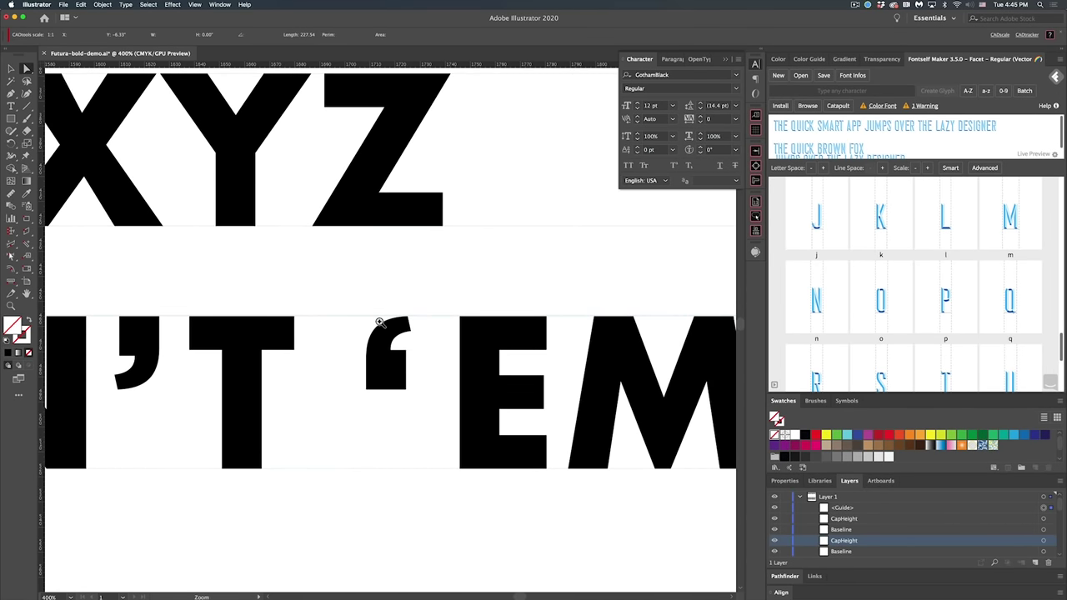
drag(381, 327, 505, 336)
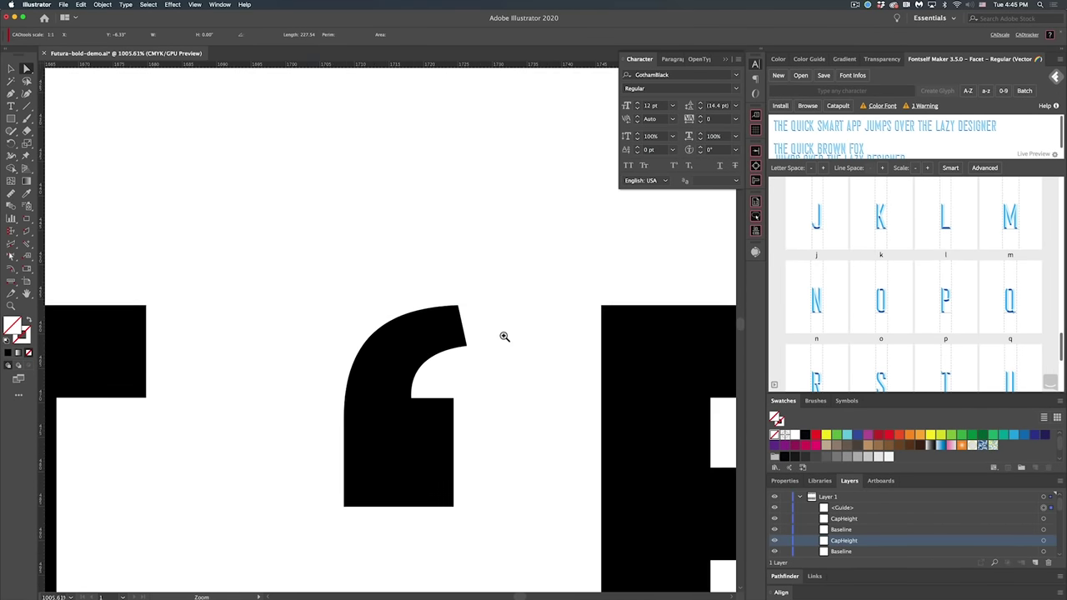
click(457, 315)
key(a)
drag(457, 309, 457, 306)
click(468, 370)
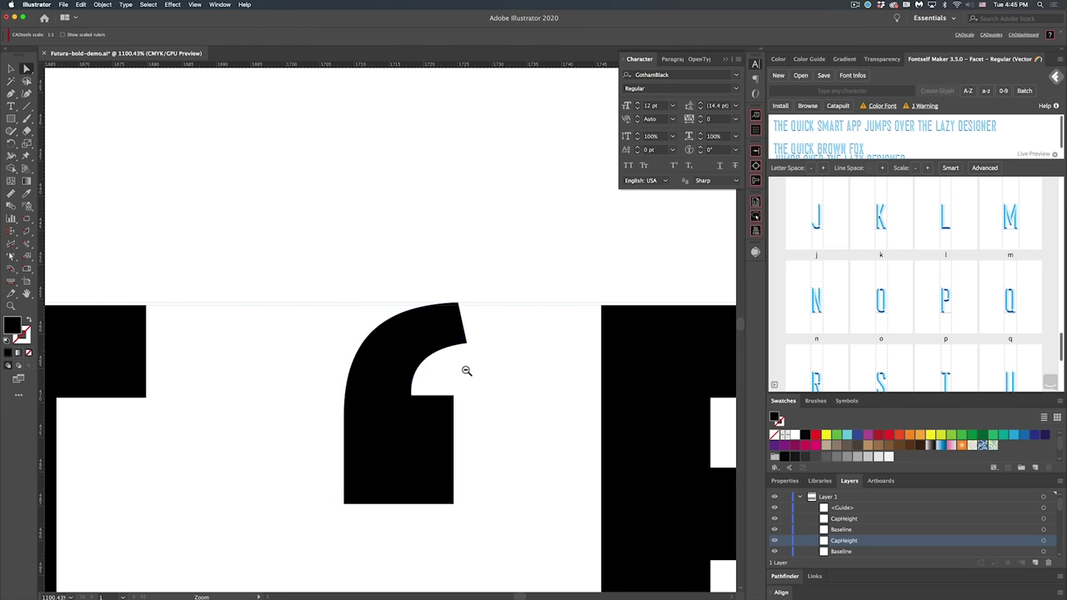
Examine the whole artboard with both specimen lines and the replaced quotation marks and apostrophes
alt+super+click(467, 371)
alt+super+click(463, 370)
alt+super+click(463, 370)
super+click(466, 370)
alt+super+click(331, 357)
alt+super+click(326, 358)
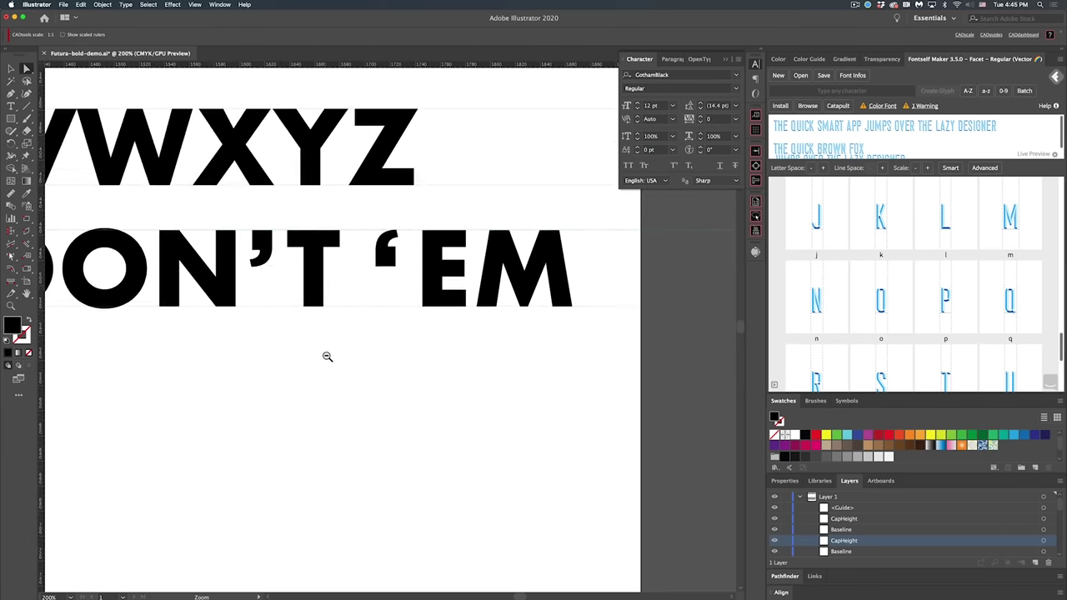
alt+super+click(305, 350)
alt+super+click(443, 369)
alt+super+click(394, 363)
alt+super+click(393, 363)
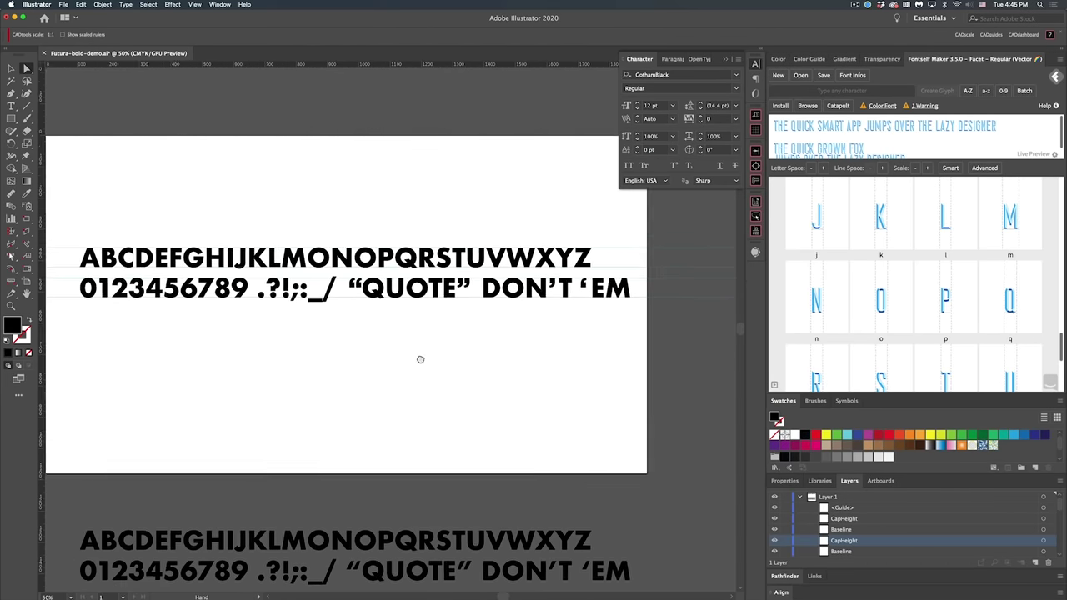
scroll(123, 282, up, 2)
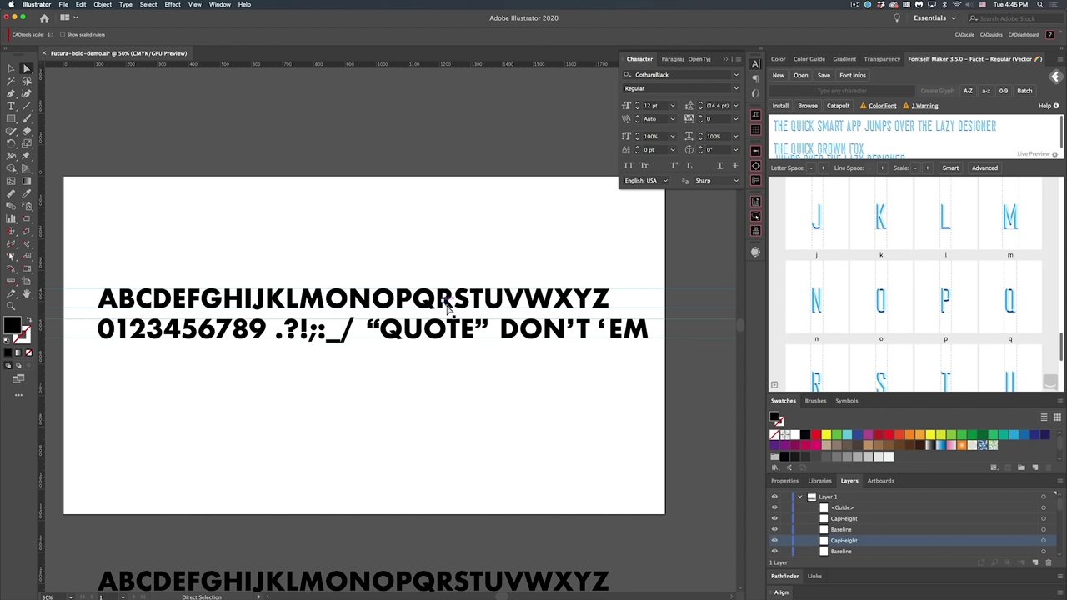
Start a new Fontself font, as a new font rather than a new style of Facet
key(v)
click(779, 76)
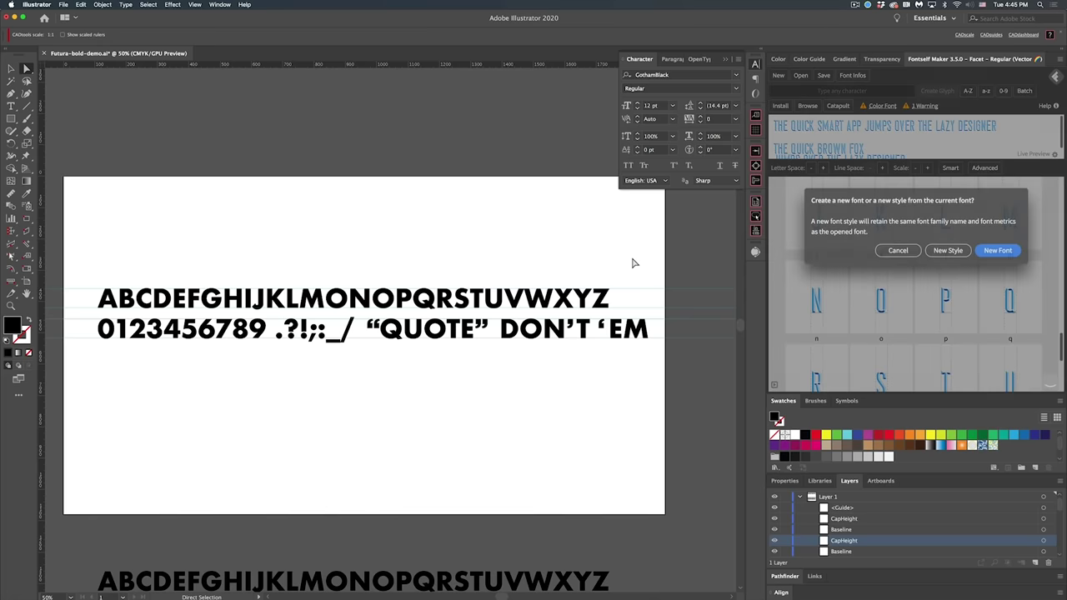
click(989, 256)
Import the outlined alphabet row into the font as both the A-Z uppercase and the a-z lowercase glyphs
key(v)
drag(105, 279, 641, 303)
click(967, 91)
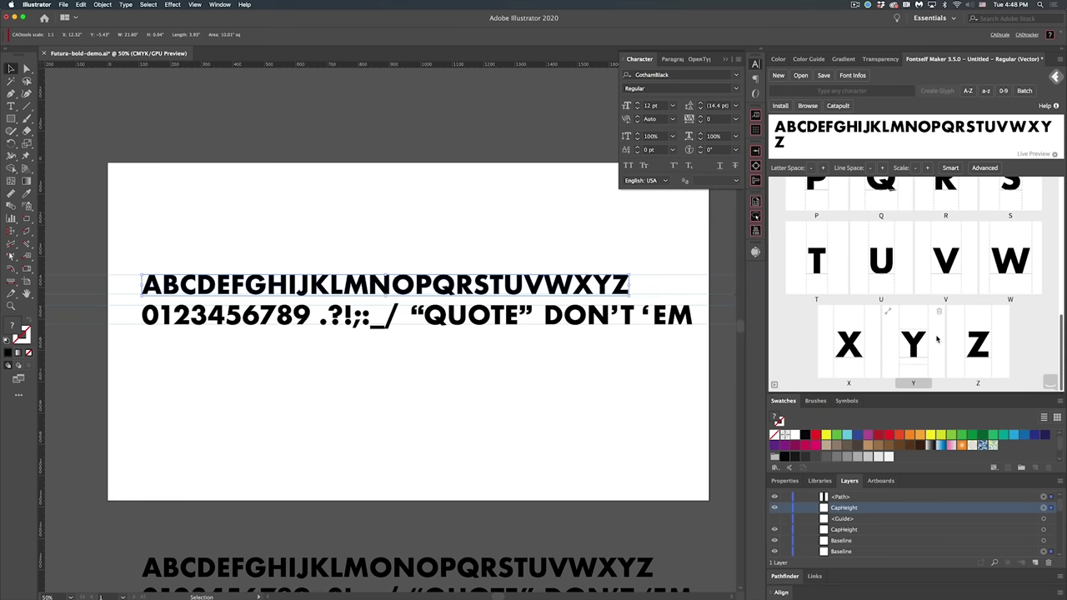
click(987, 91)
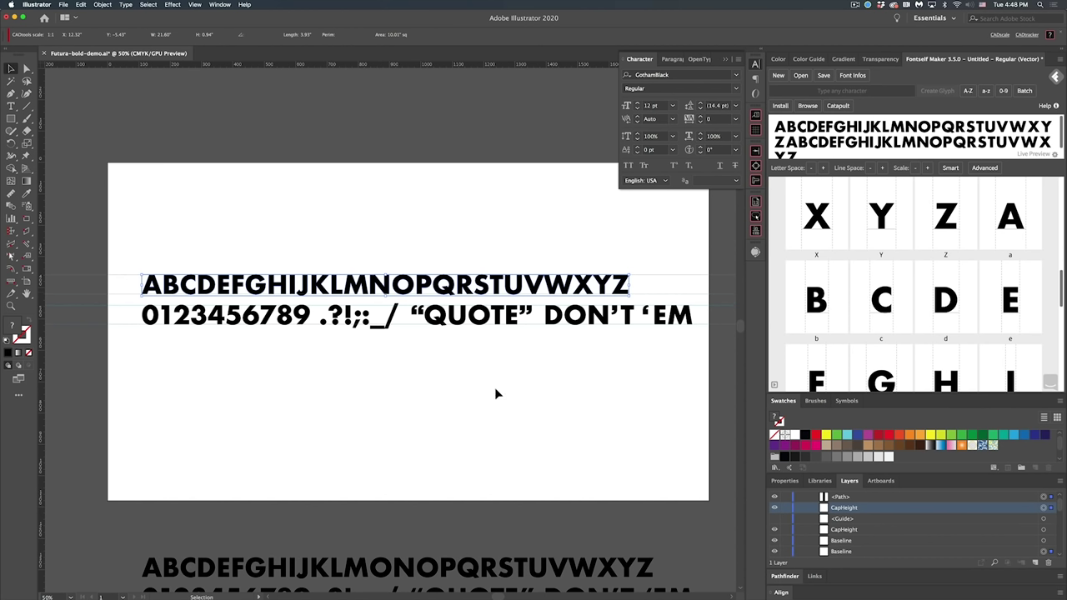
Import the outlined numerals with their baseline into the font as the 0-9 glyphs and check them in the glyph list
click(305, 351)
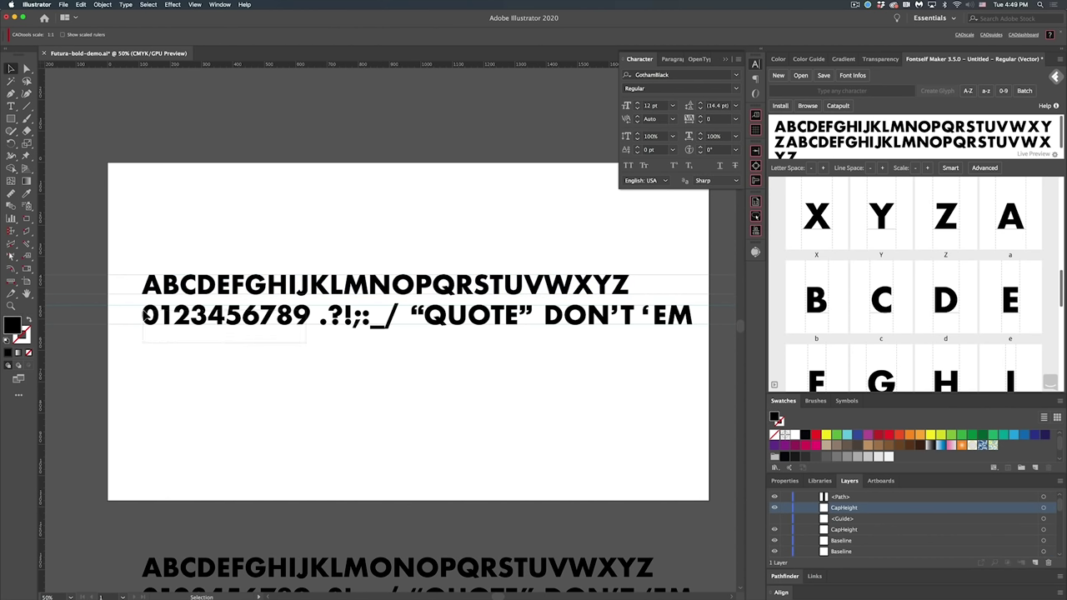
click(175, 315)
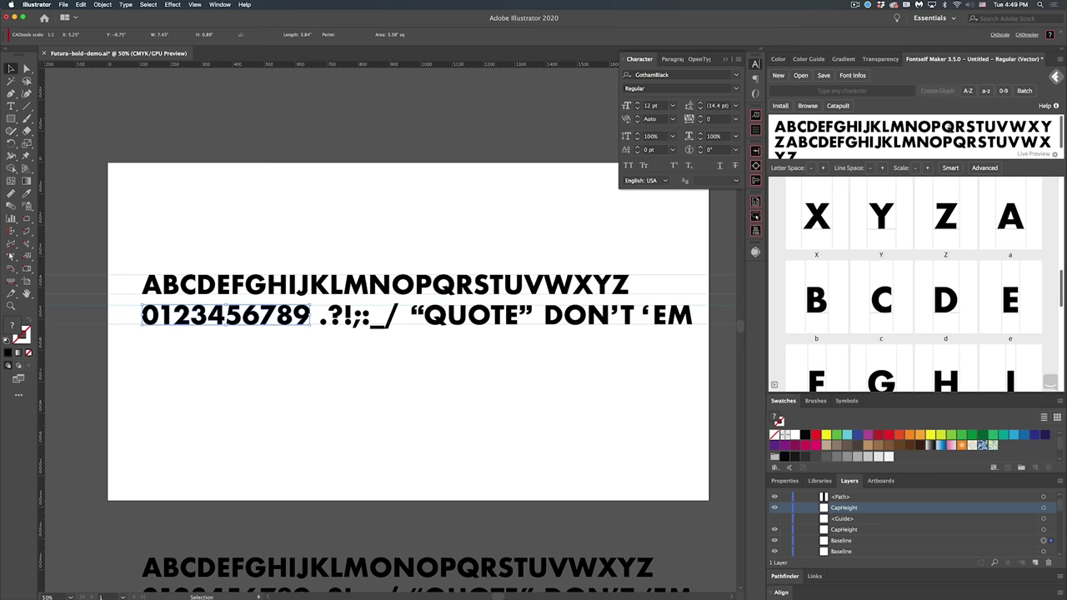
click(1003, 90)
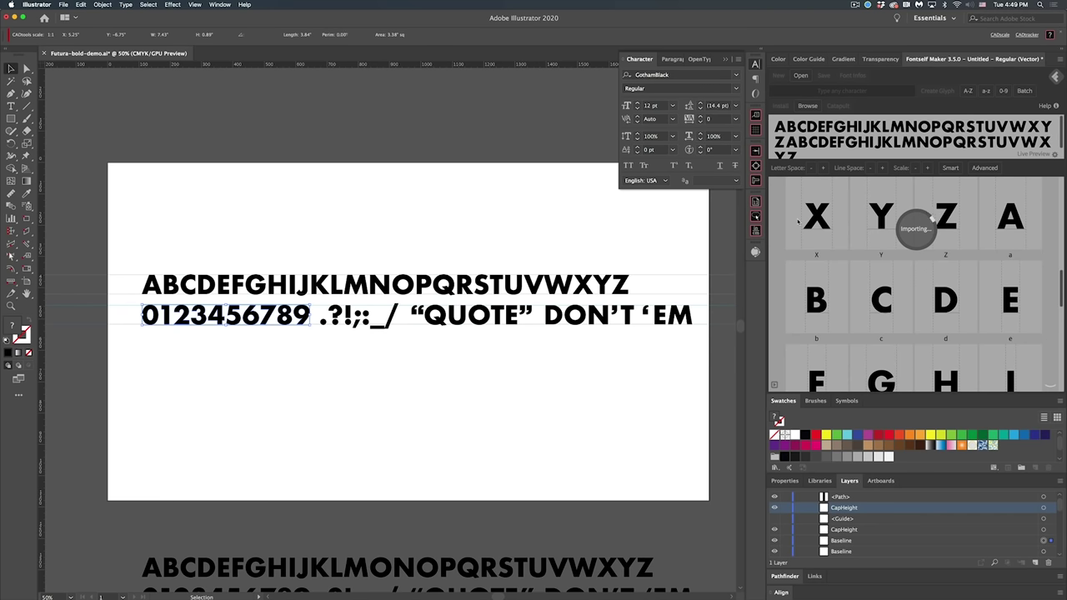
scroll(797, 222, up, 8)
scroll(884, 302, down, 1)
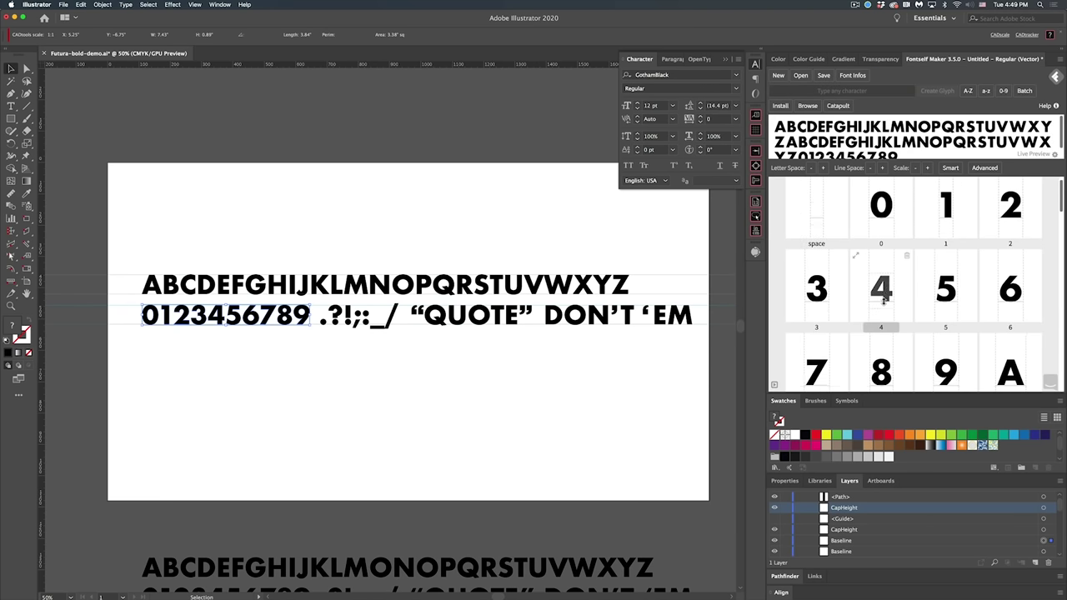
Delete the letters of QUOTE from the second line, keeping its quotation marks
click(462, 374)
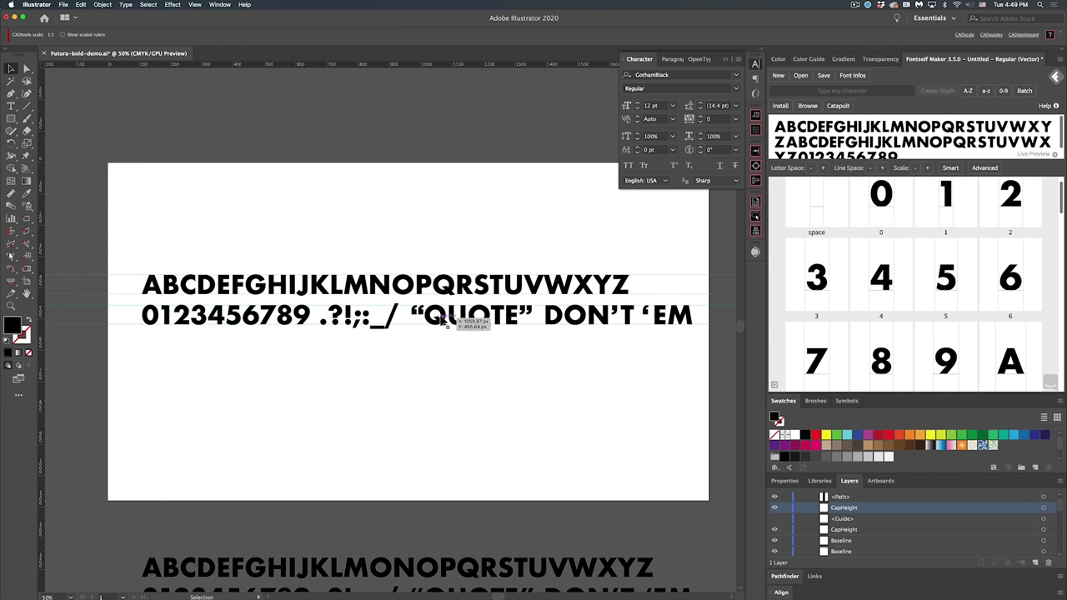
drag(439, 313, 515, 322)
key(Delete)
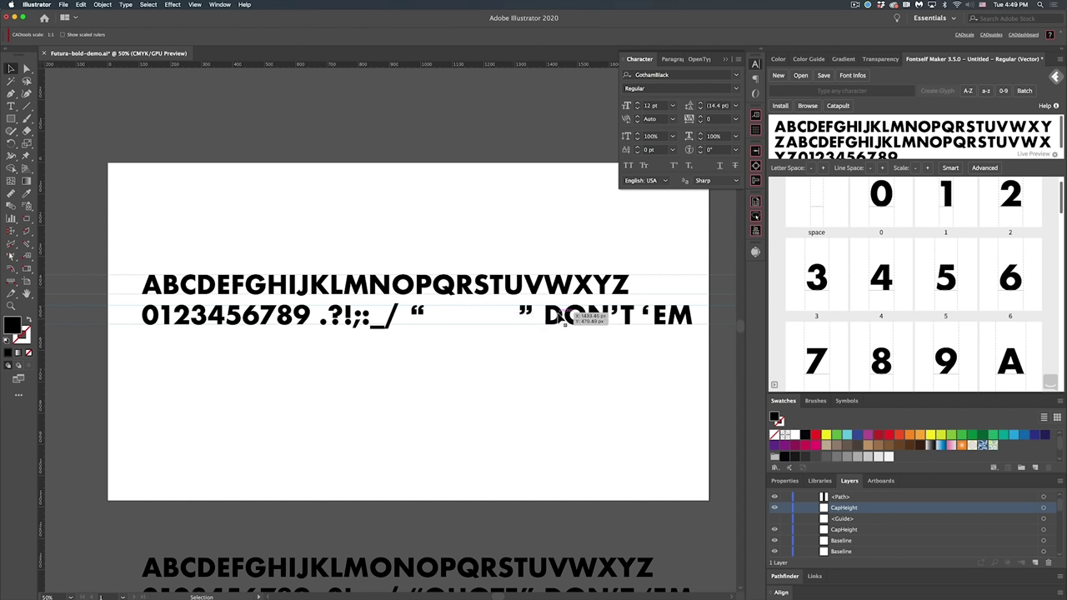
Delete the letters of DON'T and 'EM from the second line, keeping their apostrophes
drag(590, 315, 607, 316)
shift+click(628, 317)
key(Delete)
click(658, 317)
shift+click(677, 322)
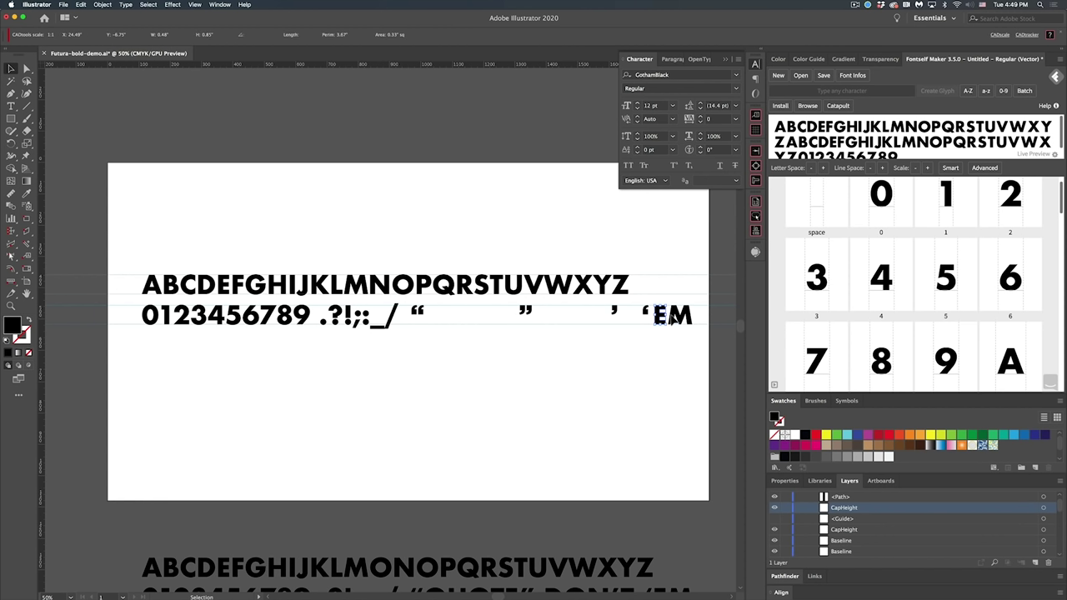
key(Delete)
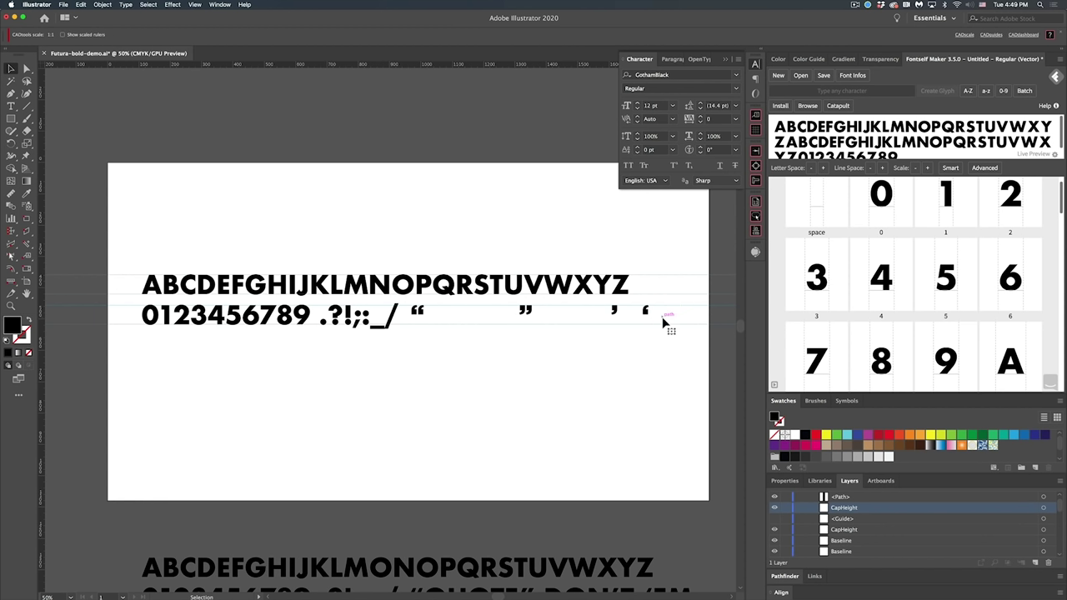
Create the opening double quotation mark glyph (“) from its outlined shape, importing it despite the baseline position
click(418, 310)
click(842, 91)
text(“)
click(937, 91)
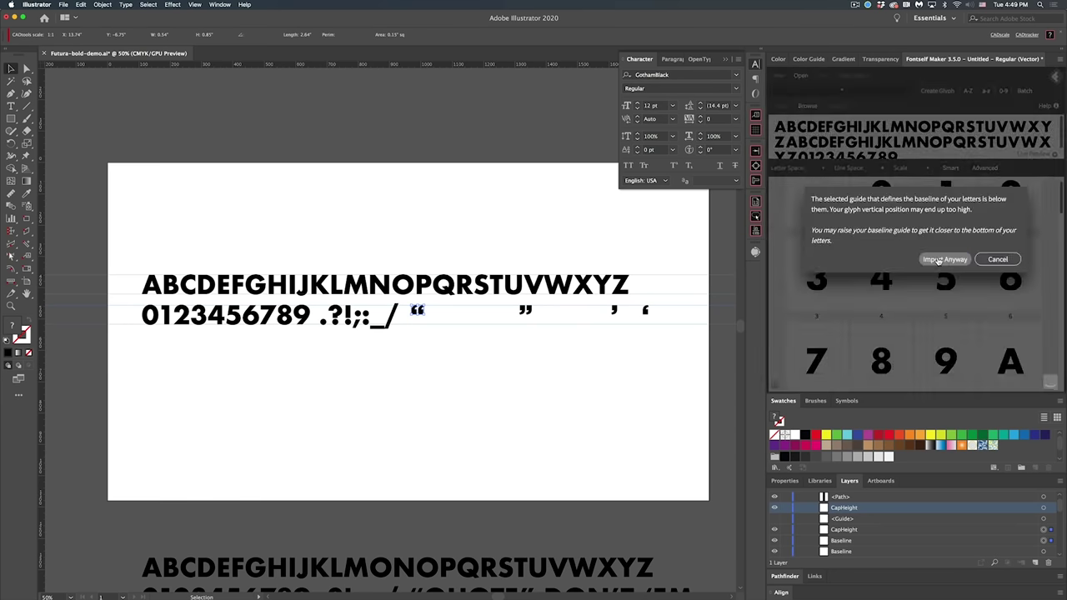
click(941, 259)
Create the closing double quotation mark (”) and apostrophe (') glyphs from their outlined shapes in the second line
click(526, 310)
click(842, 91)
text(”)
click(937, 91)
text(')
click(615, 311)
text(')
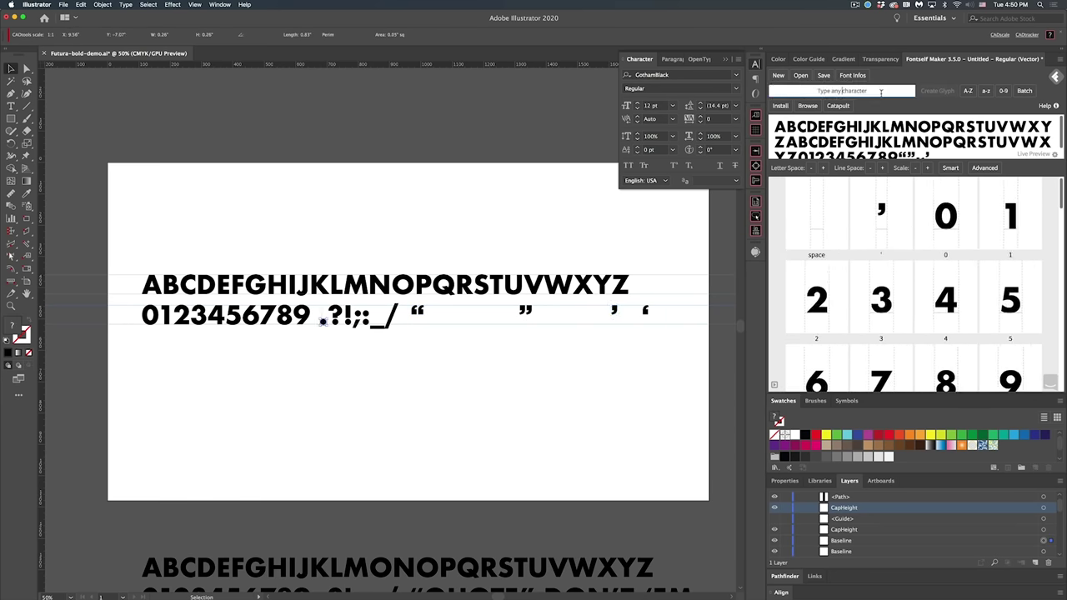
Create glyphs from the remaining punctuation marks in the second line, including the semicolon, colon and slash
drag(330, 329, 376, 329)
text(;)
click(423, 300)
text(:)
click(453, 326)
click(486, 398)
scroll(486, 398, down, 6)
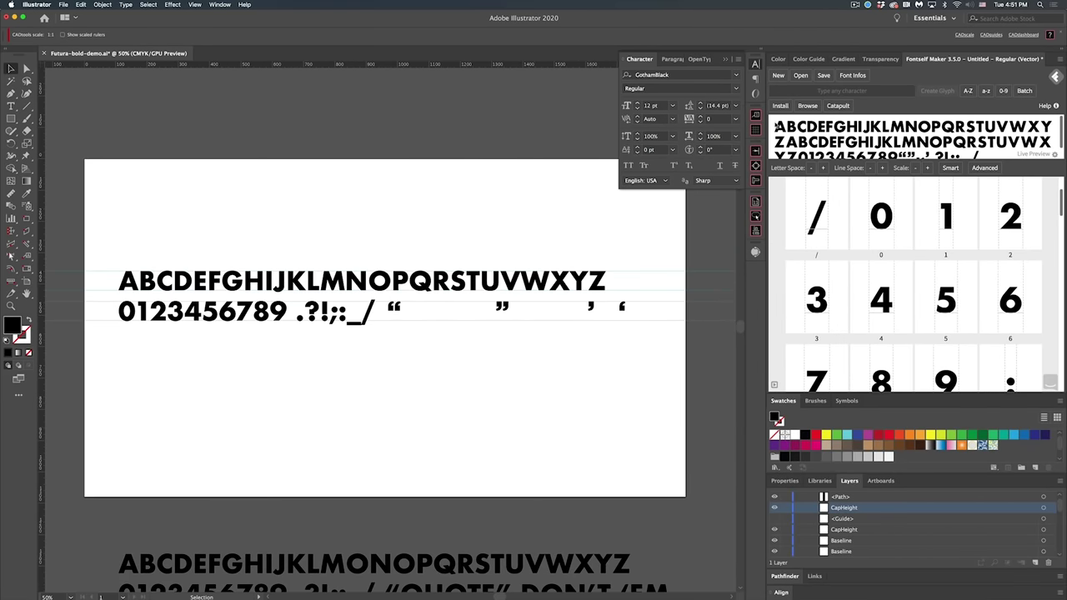
Install the font under the name FFutura
click(780, 106)
click(837, 252)
text(Futura)
click(818, 253)
text(F)
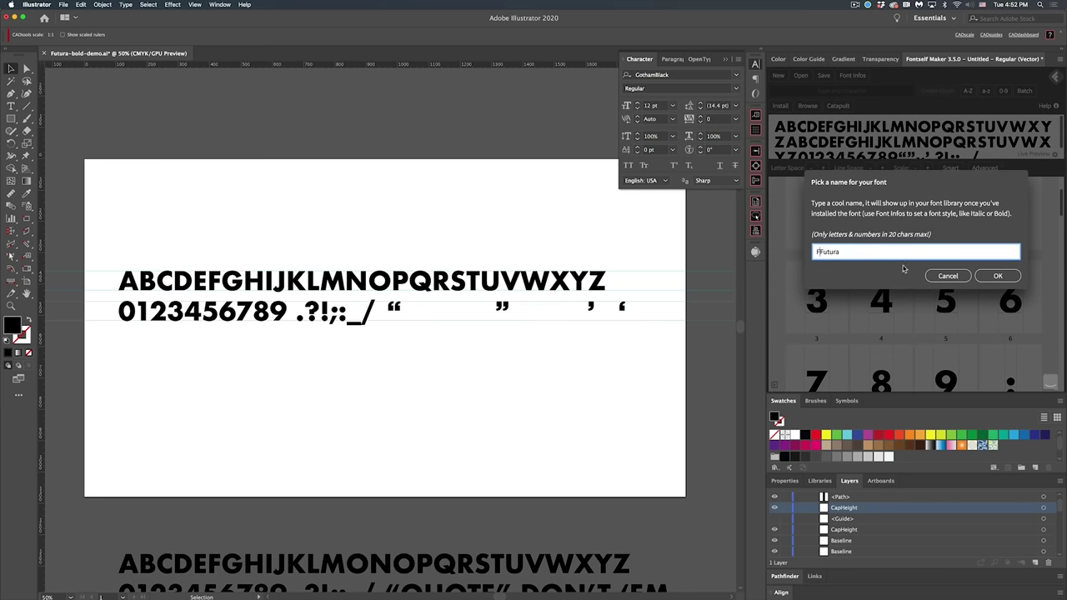
click(997, 276)
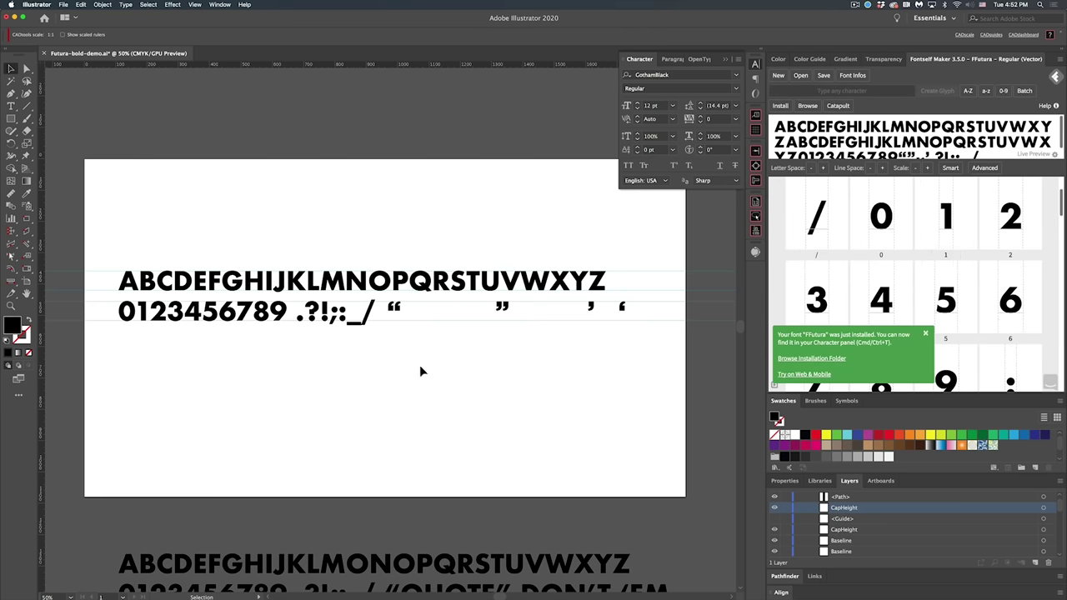
Add the text “HELLO WORLD” in quotation marks above the alphabet row
key(t)
click(298, 219)
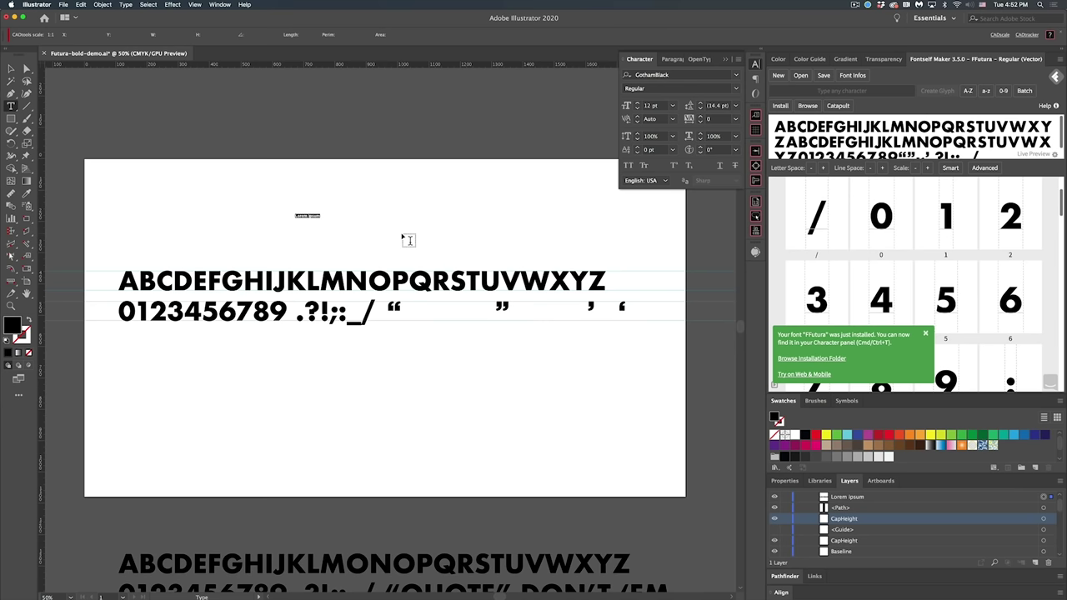
text(")
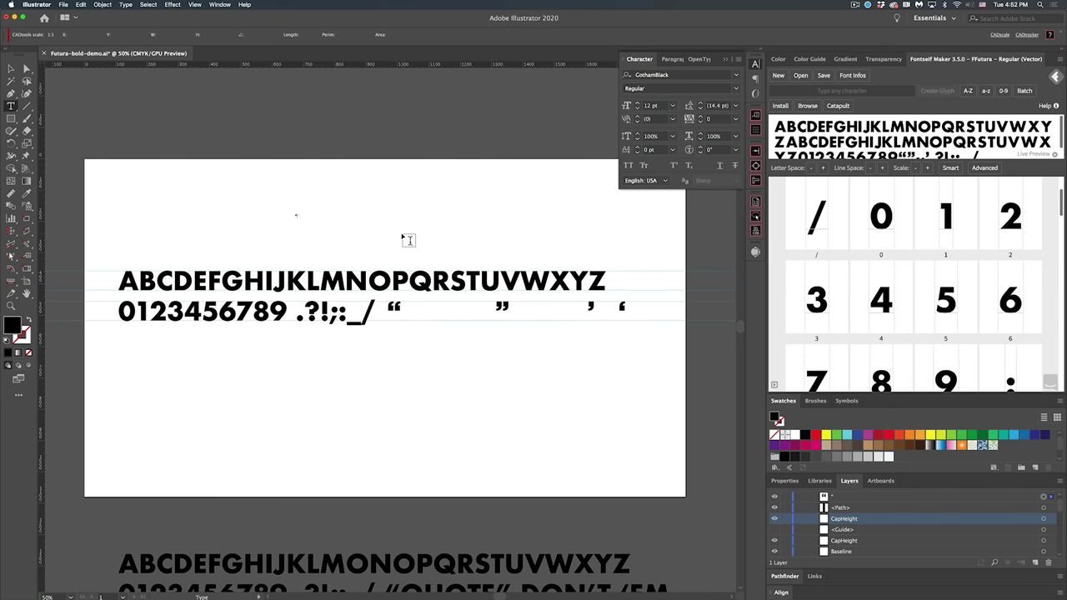
text(HELLO WORLD)
text(")
key(Escape)
Scale the “HELLO WORLD” text up to about 75 pt and place it centrally above the alphabet row
key(s)
drag(356, 248, 532, 338)
drag(416, 214, 383, 229)
click(521, 224)
key(s)
drag(521, 204, 428, 235)
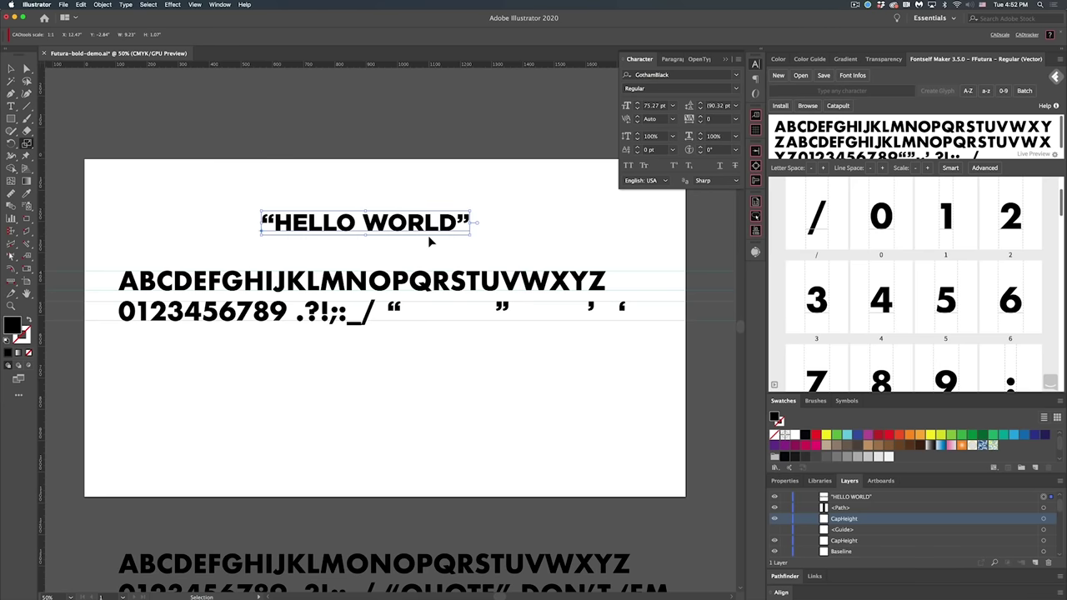
Set the “HELLO WORLD” text in the FFutura font and deselect it
drag(677, 76, 616, 87)
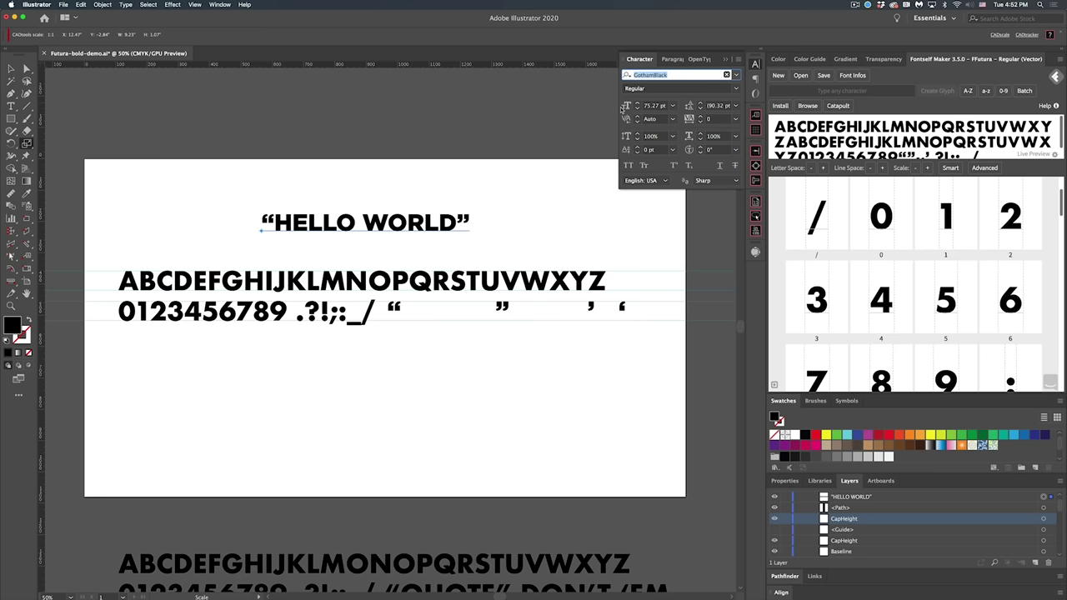
text(FFu)
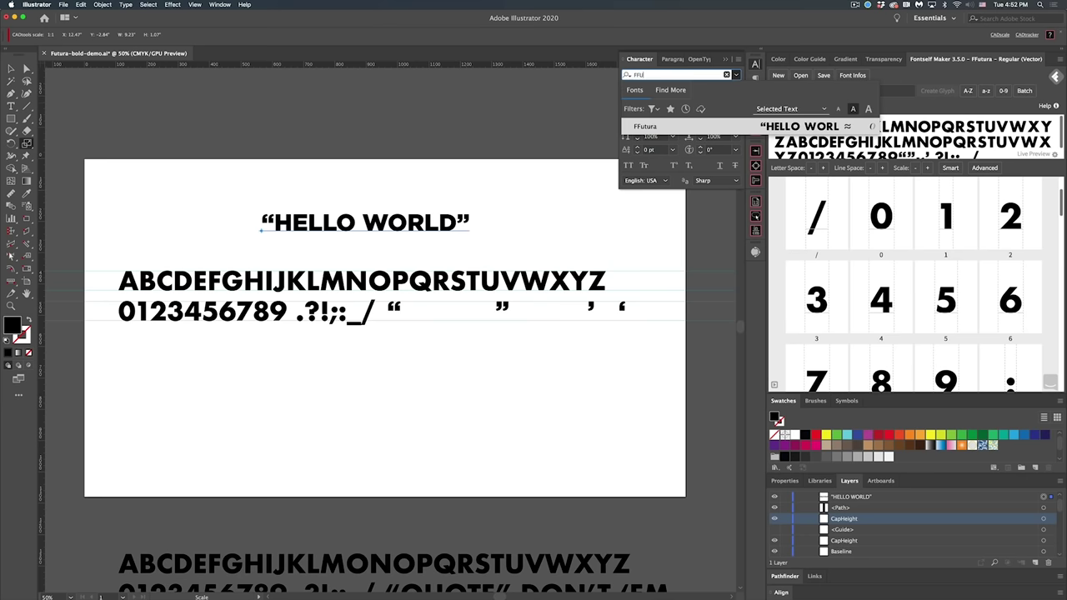
key(Return)
click(552, 217)
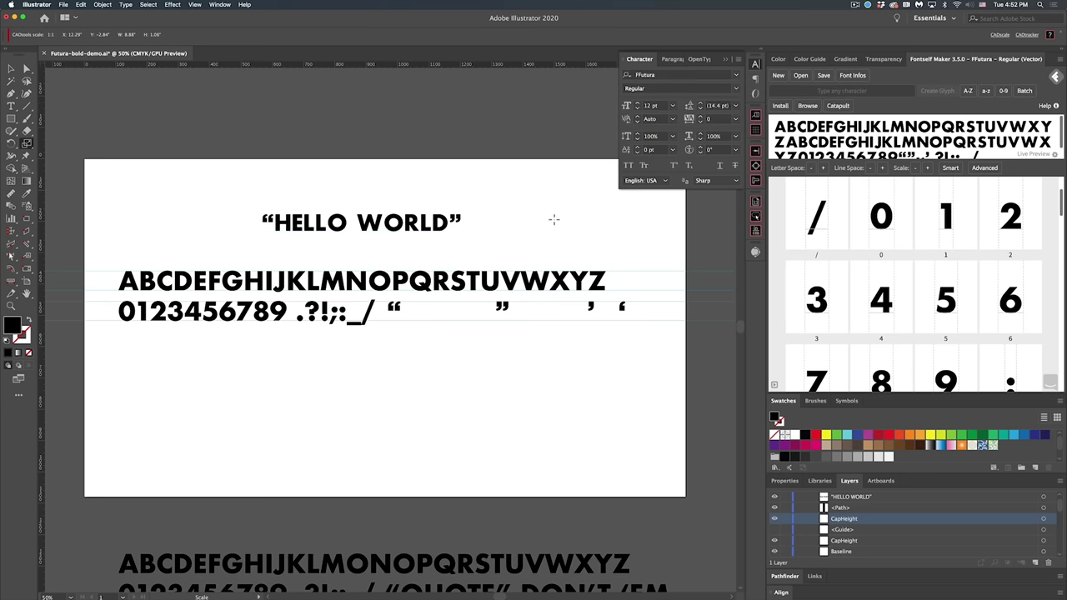
Smart space and kern all glyphs with a maximum space of 60, then reinstall FFutura to update the “HELLO WORLD” text
drag(369, 250, 446, 292)
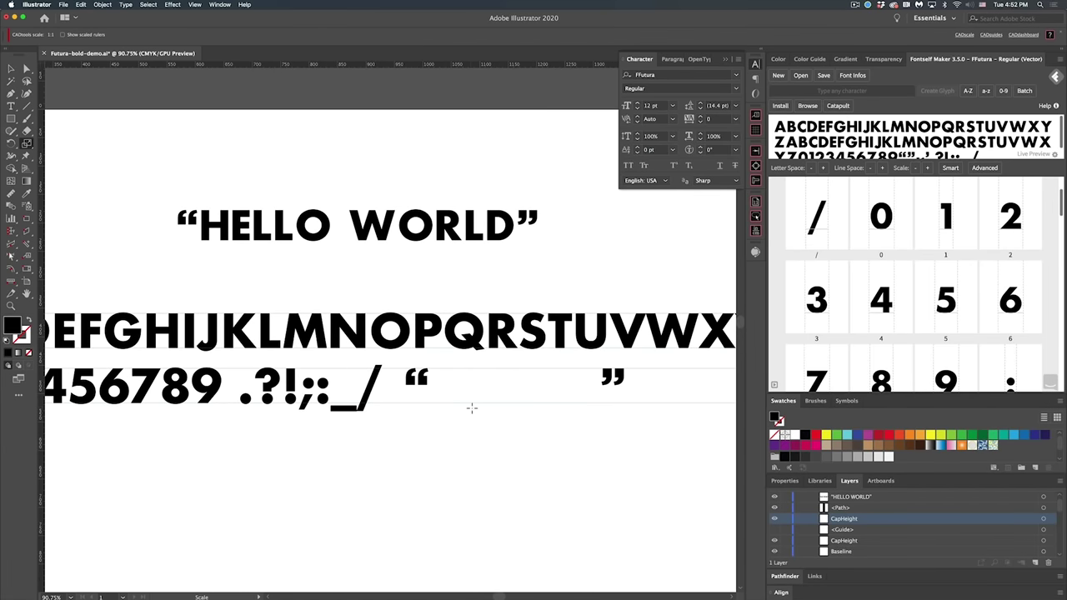
key(v)
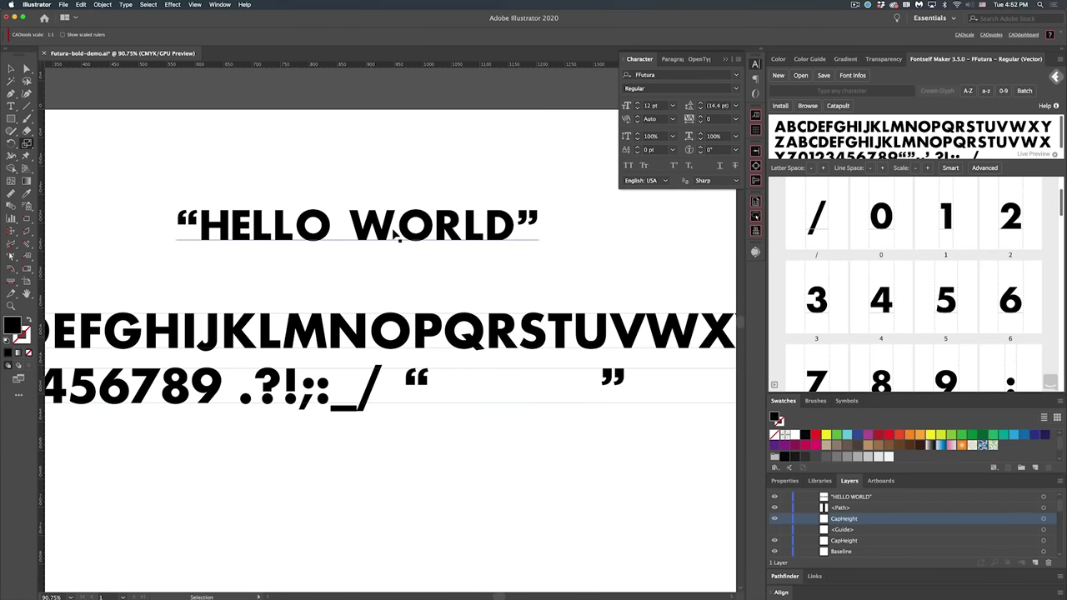
click(409, 240)
key(s)
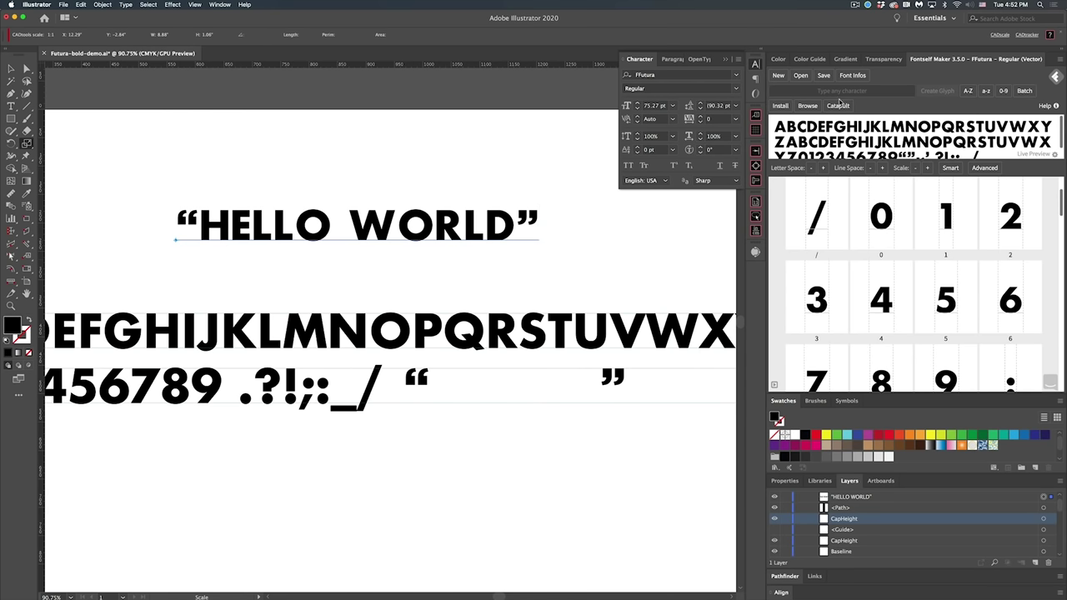
click(948, 169)
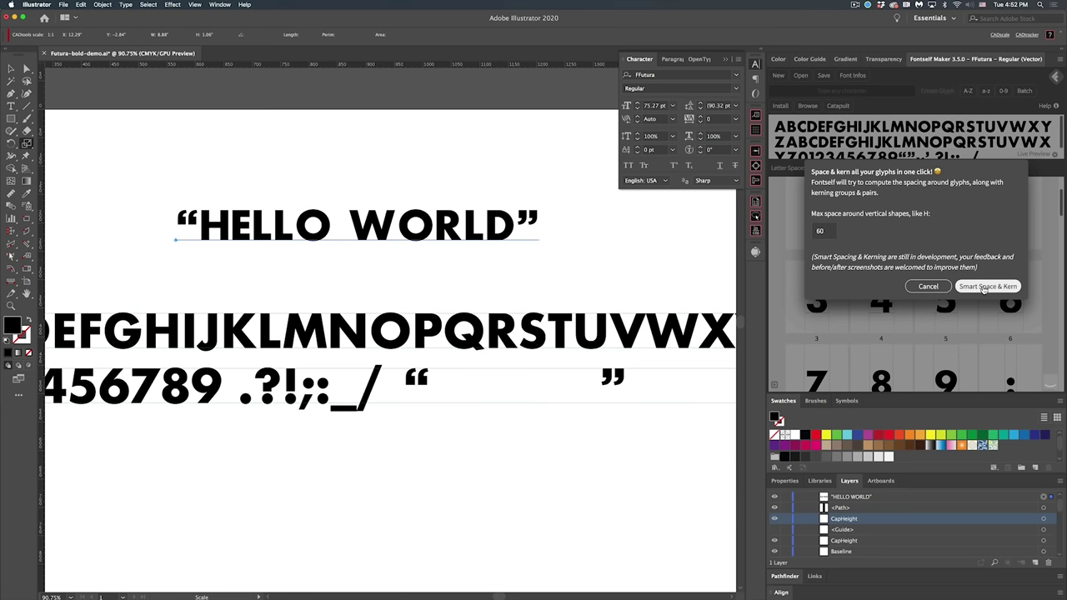
click(984, 287)
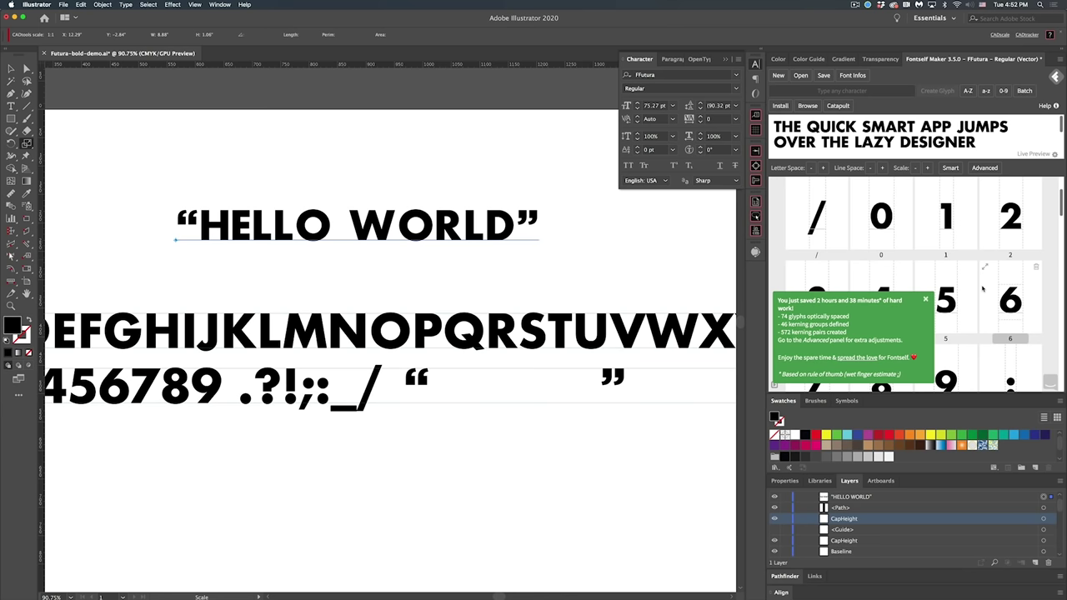
click(781, 106)
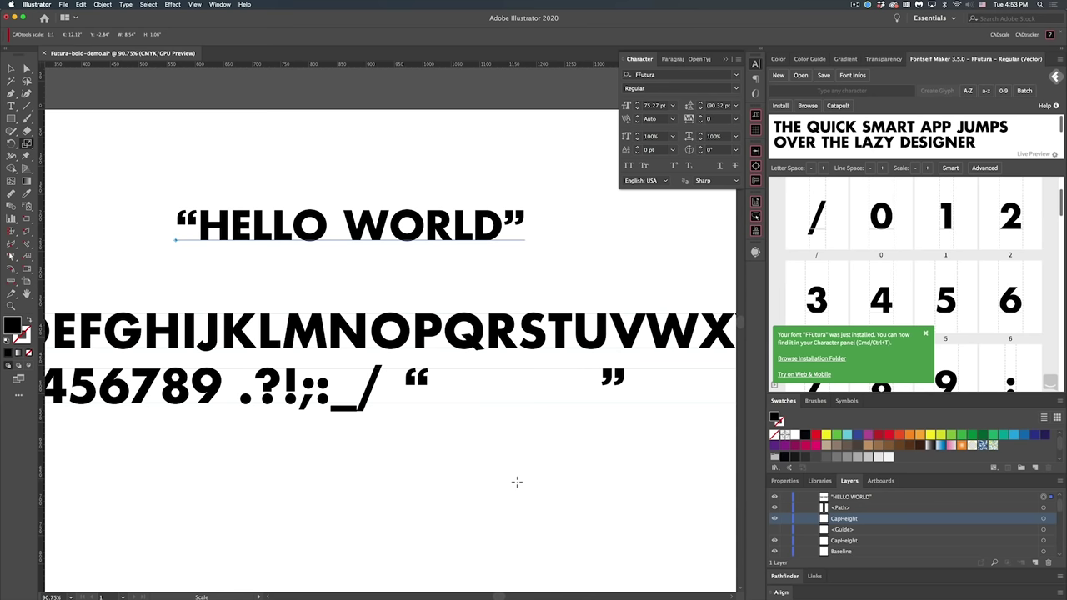
super+click(626, 240)
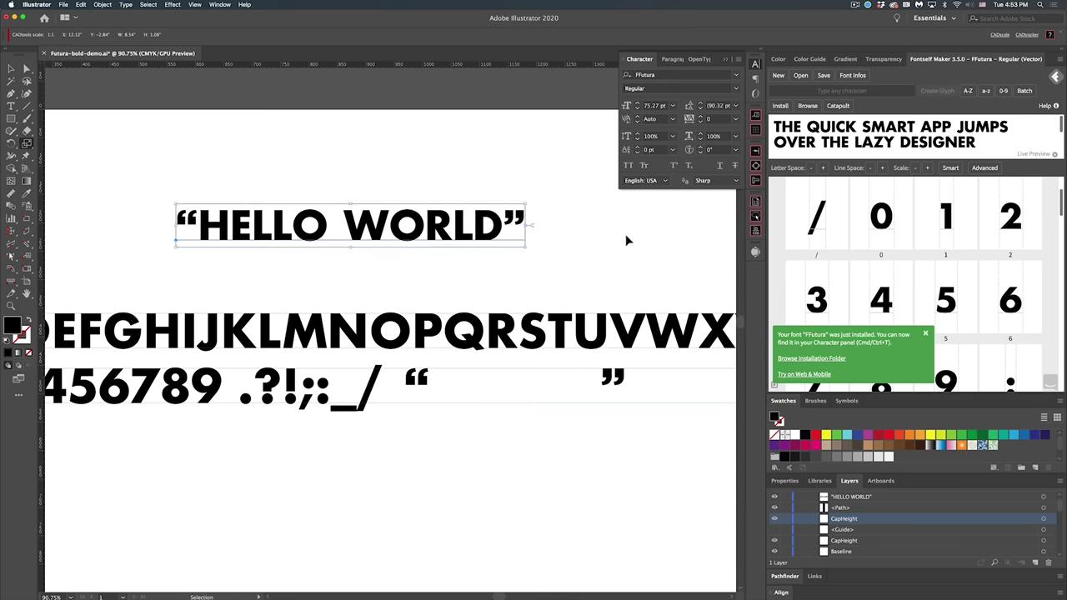
alt+super+click(575, 327)
drag(480, 336, 612, 294)
drag(529, 325, 568, 327)
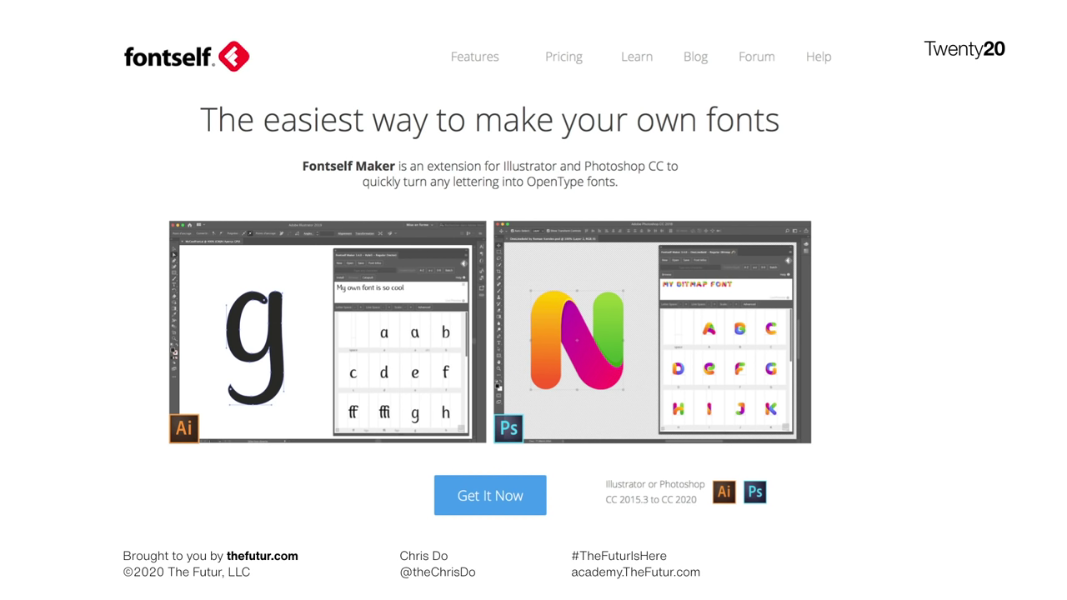
key(Right)
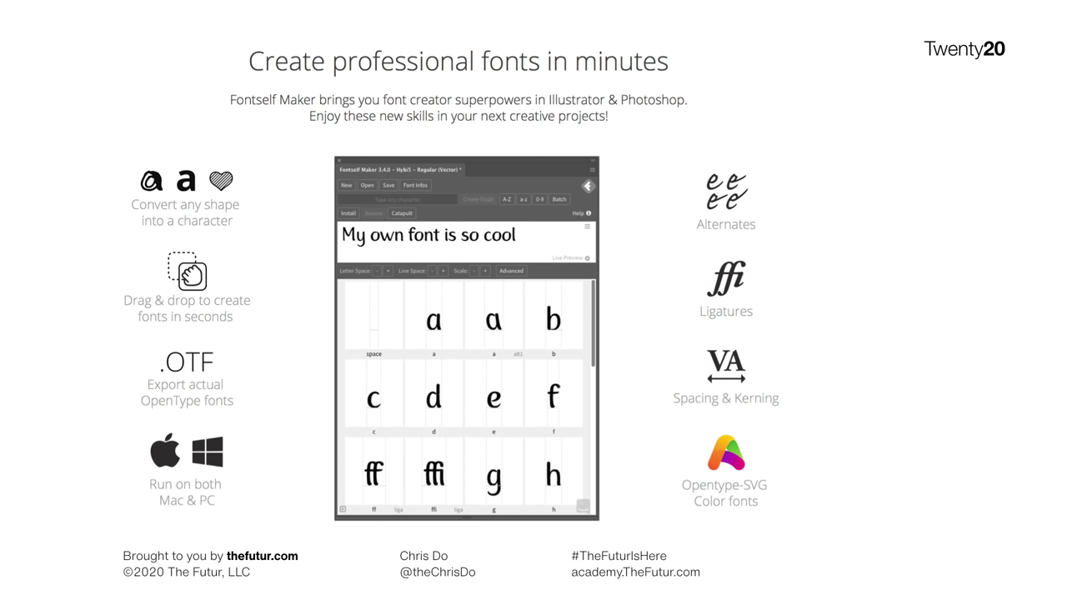